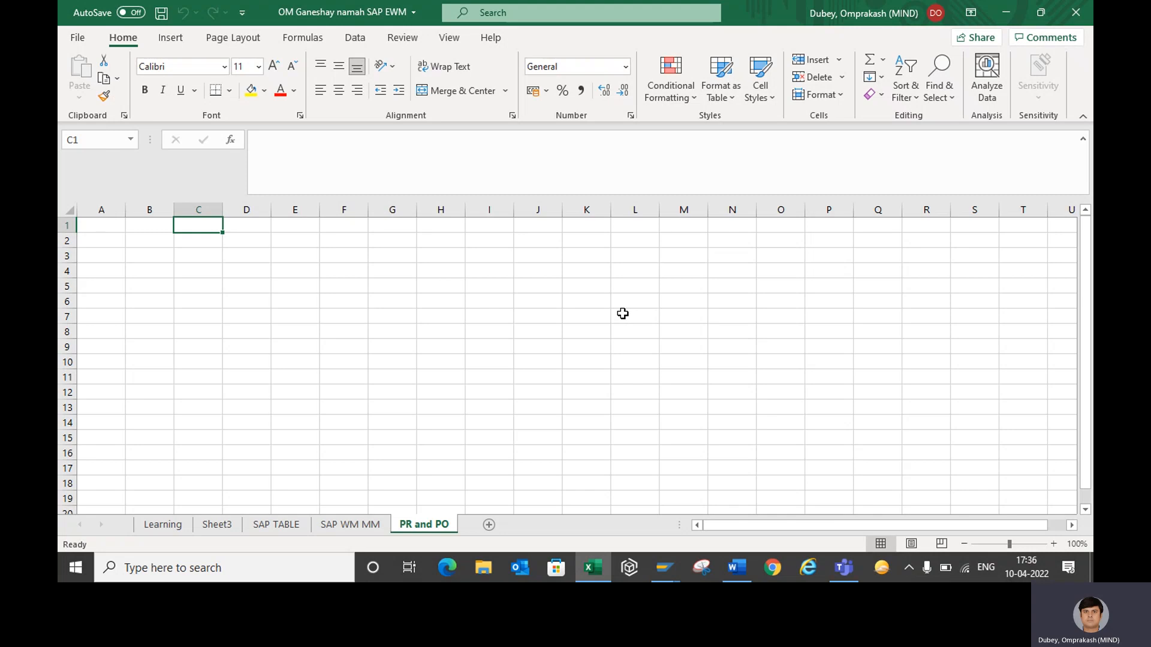
left_click(623, 313)
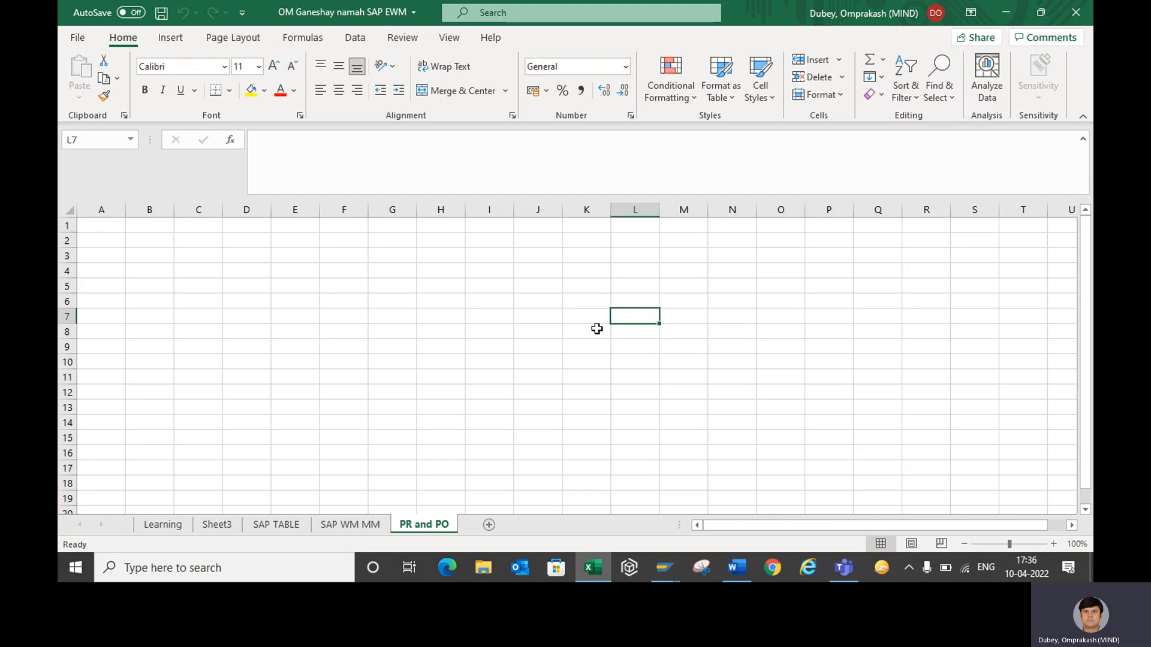
left_click_drag(597, 329, 619, 414)
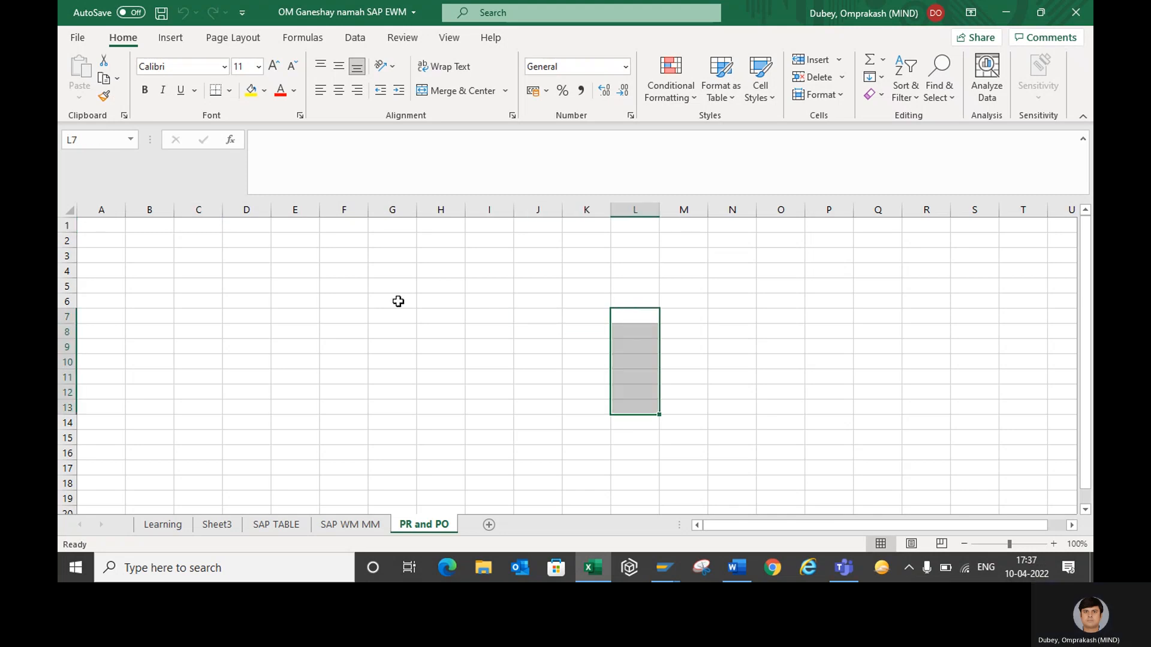
Step: Enter the abbreviation "PR" in cell C2 of the PR and PO sheet
left_click(200, 241)
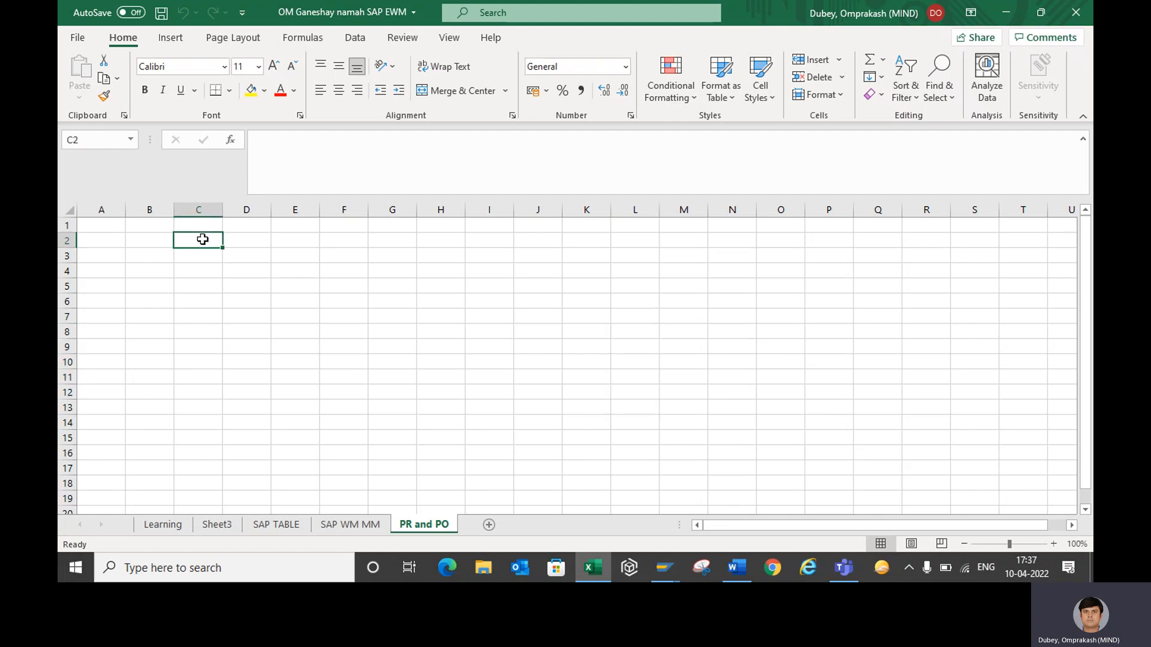
type("R")
key("BackSpace")
type("PR")
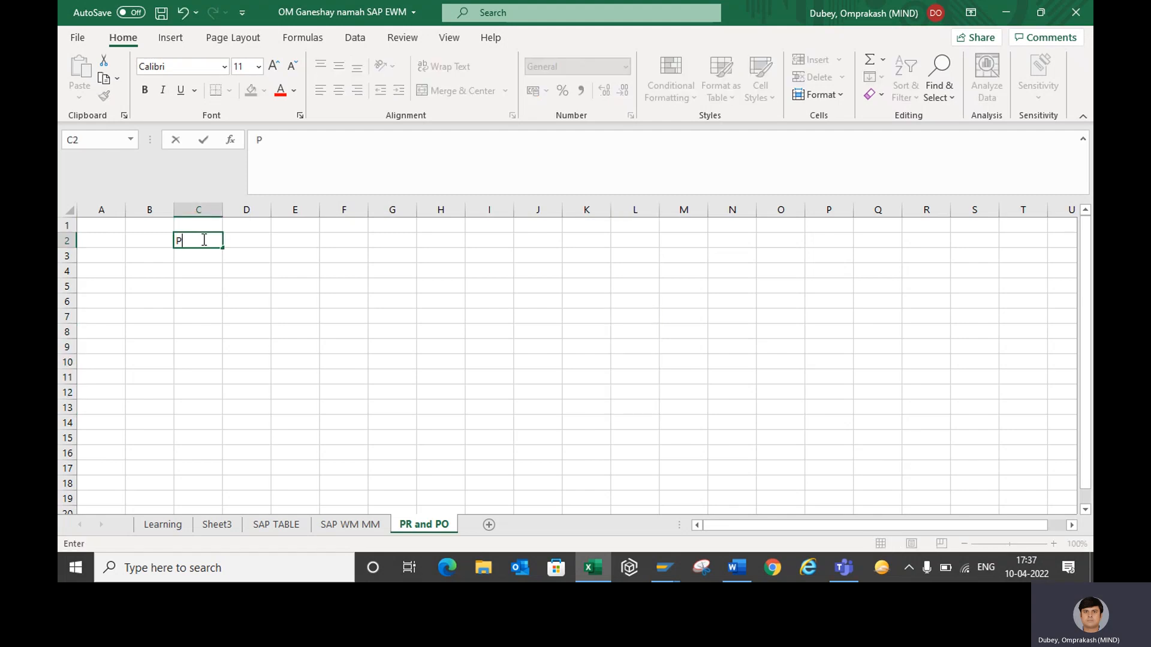
Step: Enter "Purchases requistion" in cell D2 and fit the width of column D to the text
left_click(247, 241)
type("P")
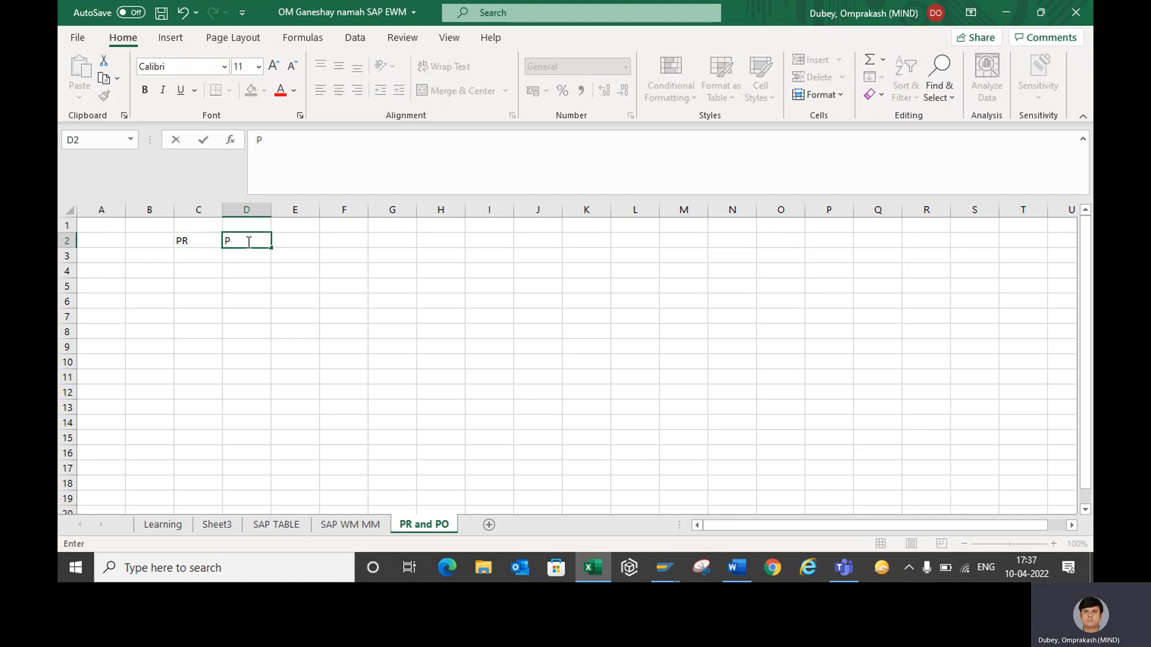
type("urchases requistion")
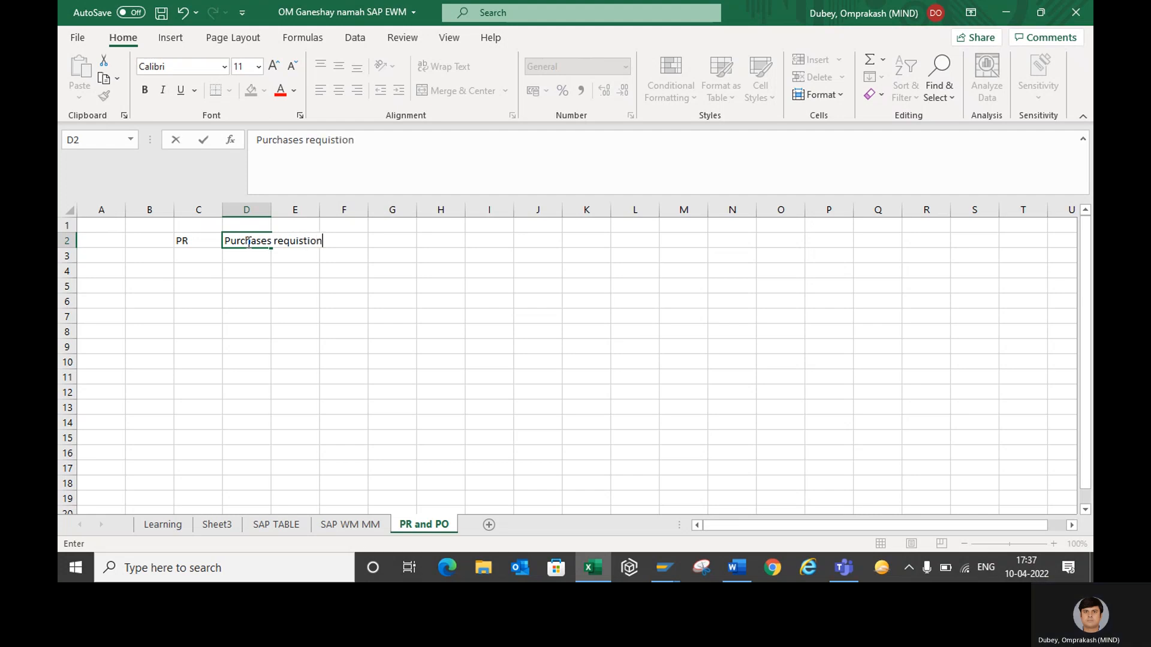
key("Return")
double_click(271, 210)
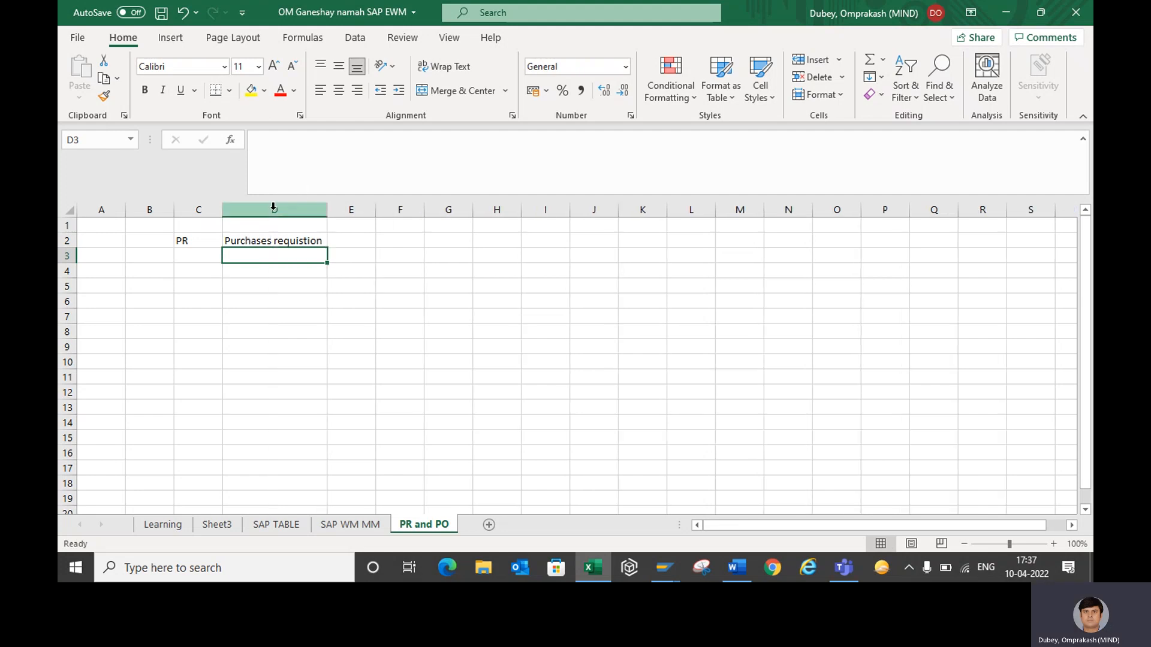
Step: Enter "its an internal request raised by raised by different dipartment of business user." in cell E2 and fit column E to the text
left_click(343, 238)
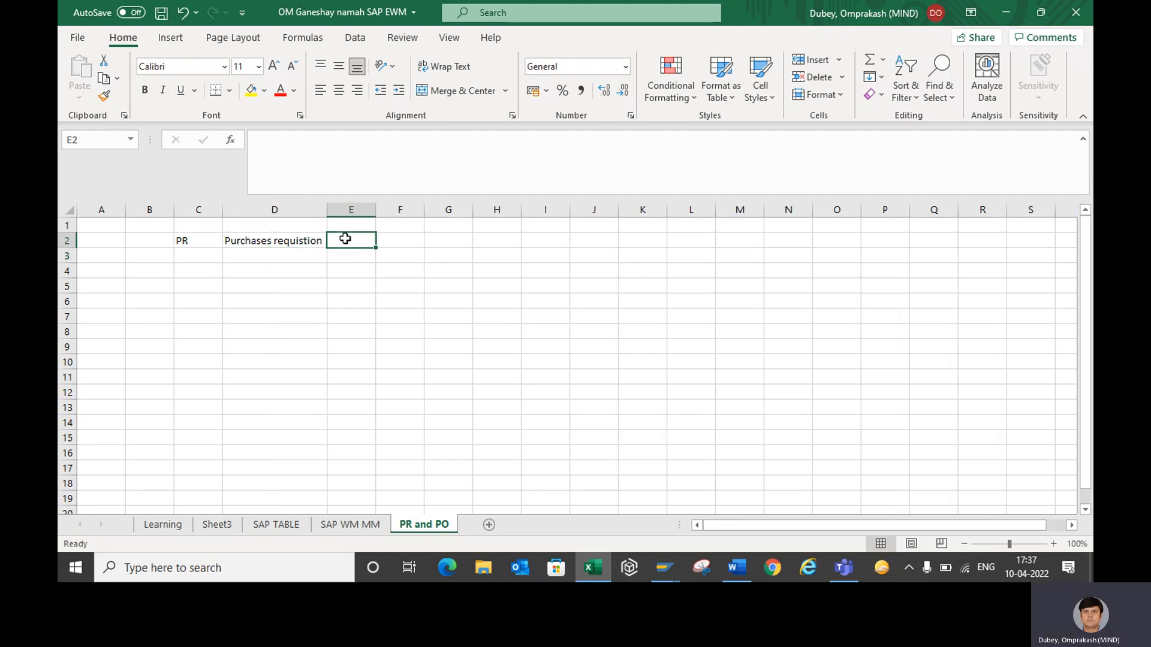
left_click(185, 247)
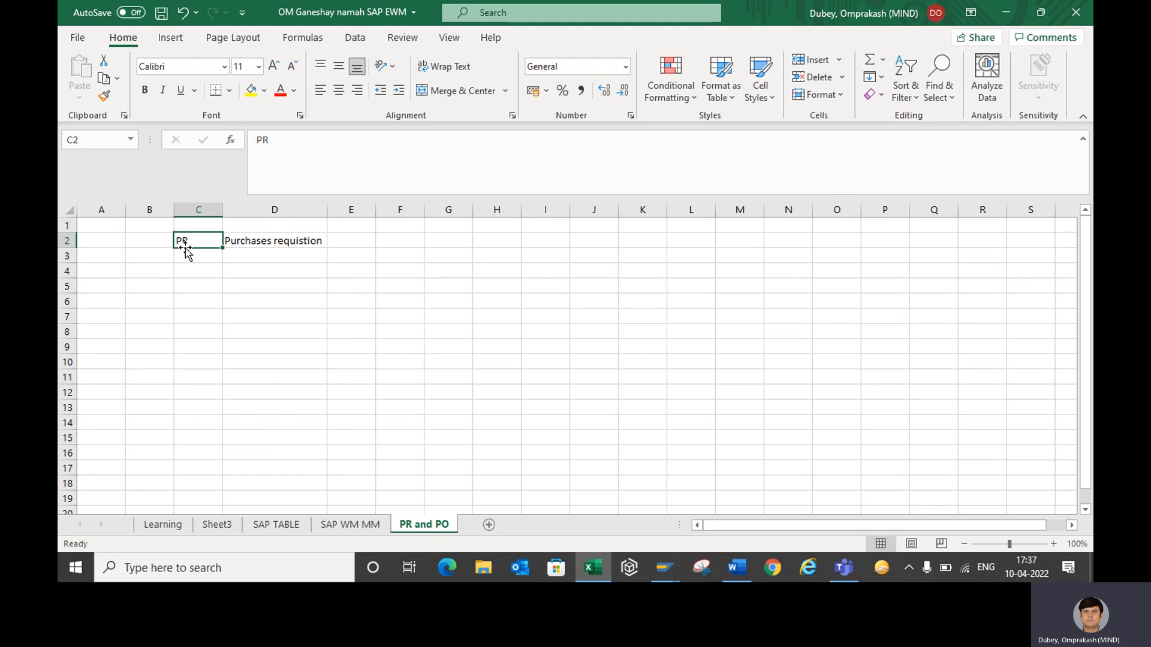
left_click(341, 239)
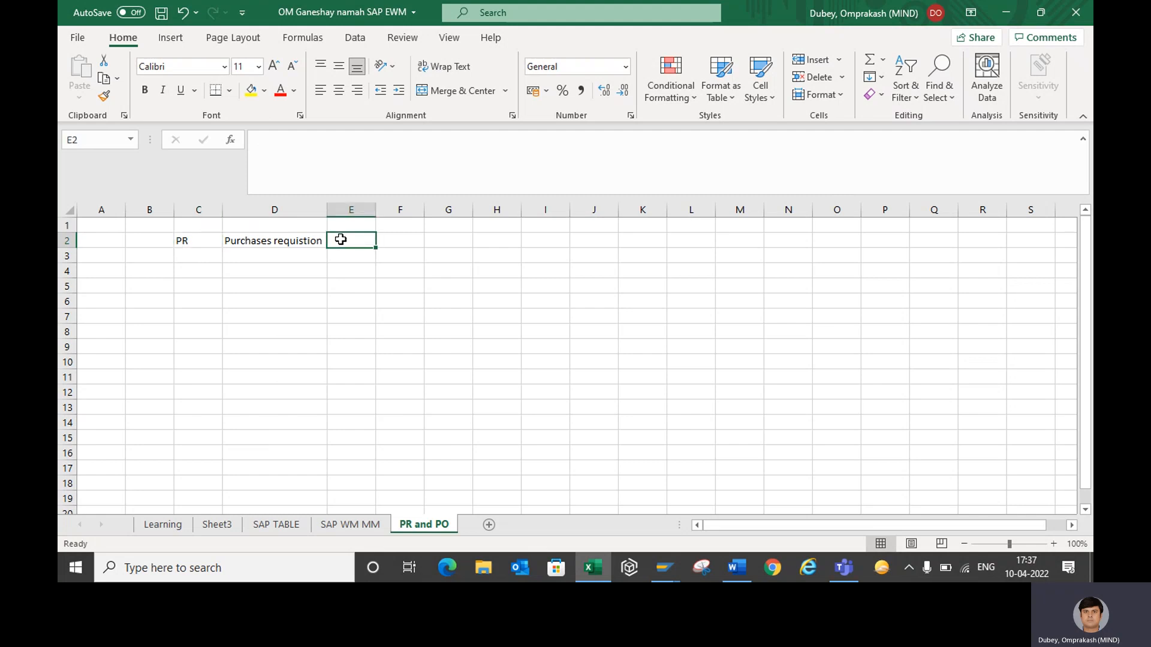
type("i")
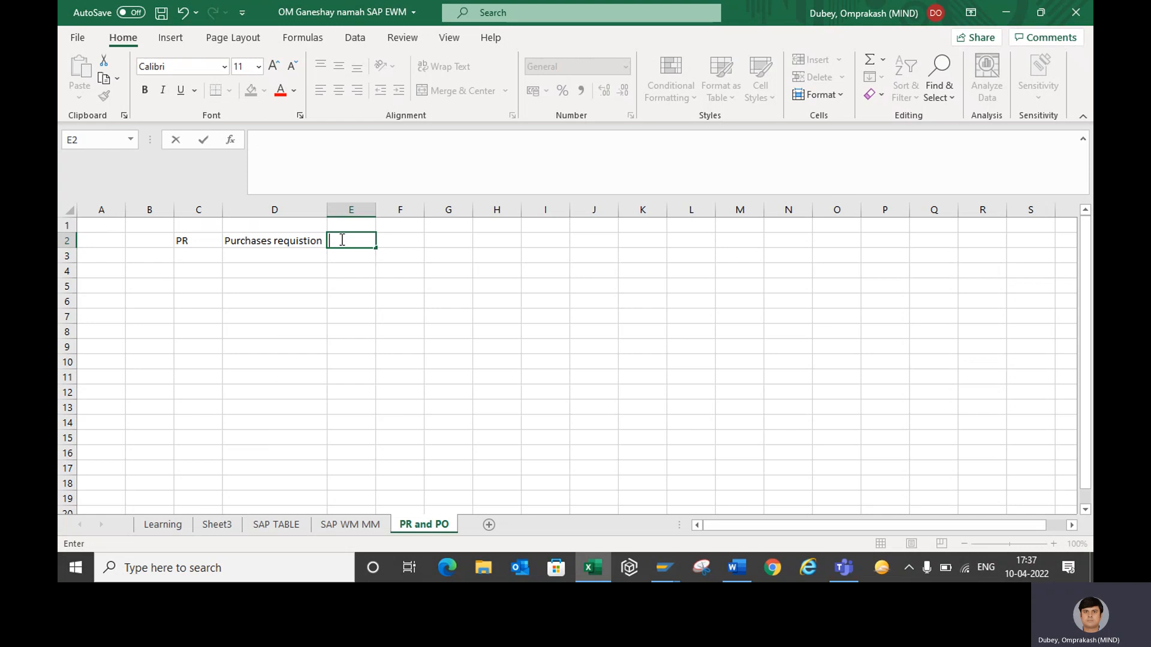
type("ts an internal r")
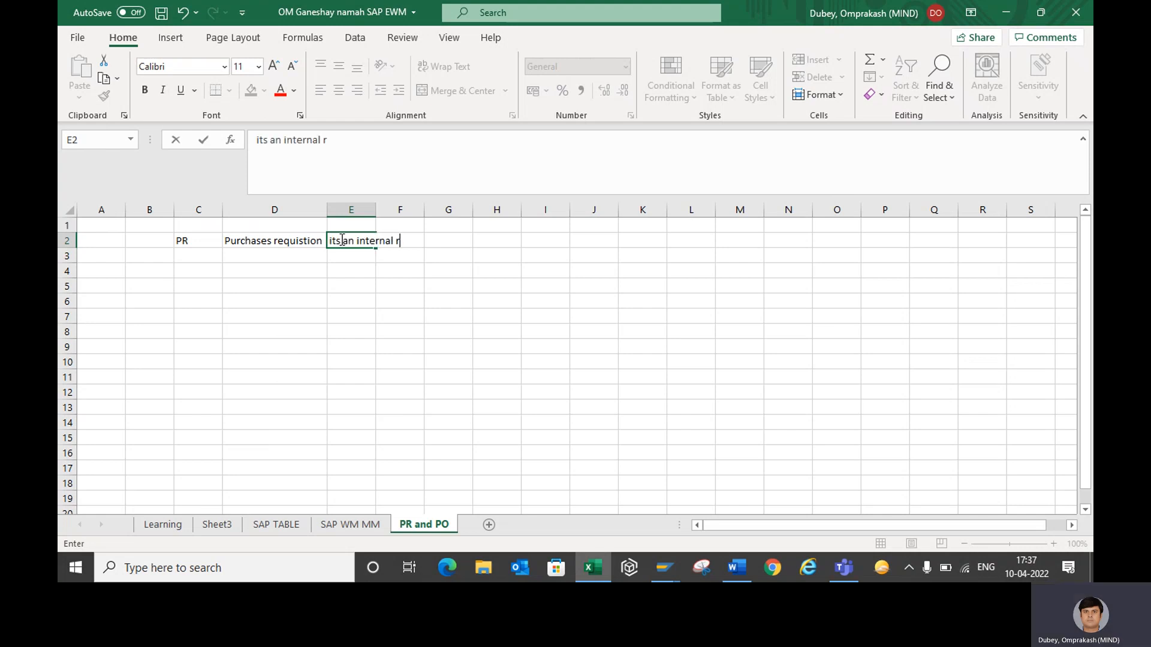
type("eques")
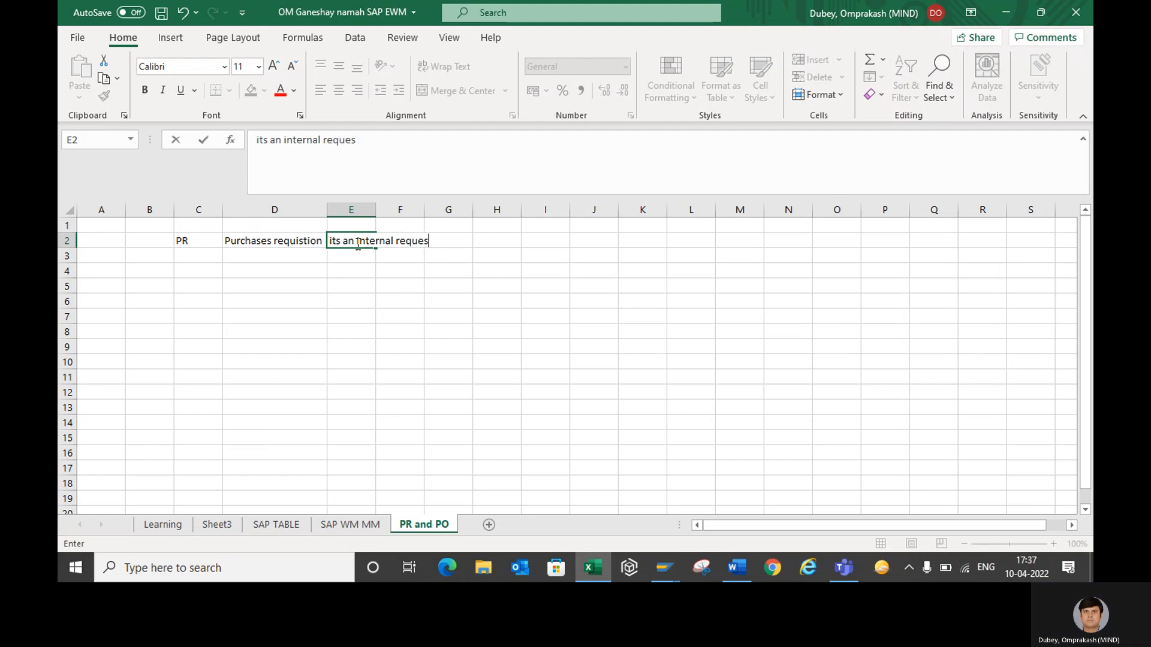
type("t rais")
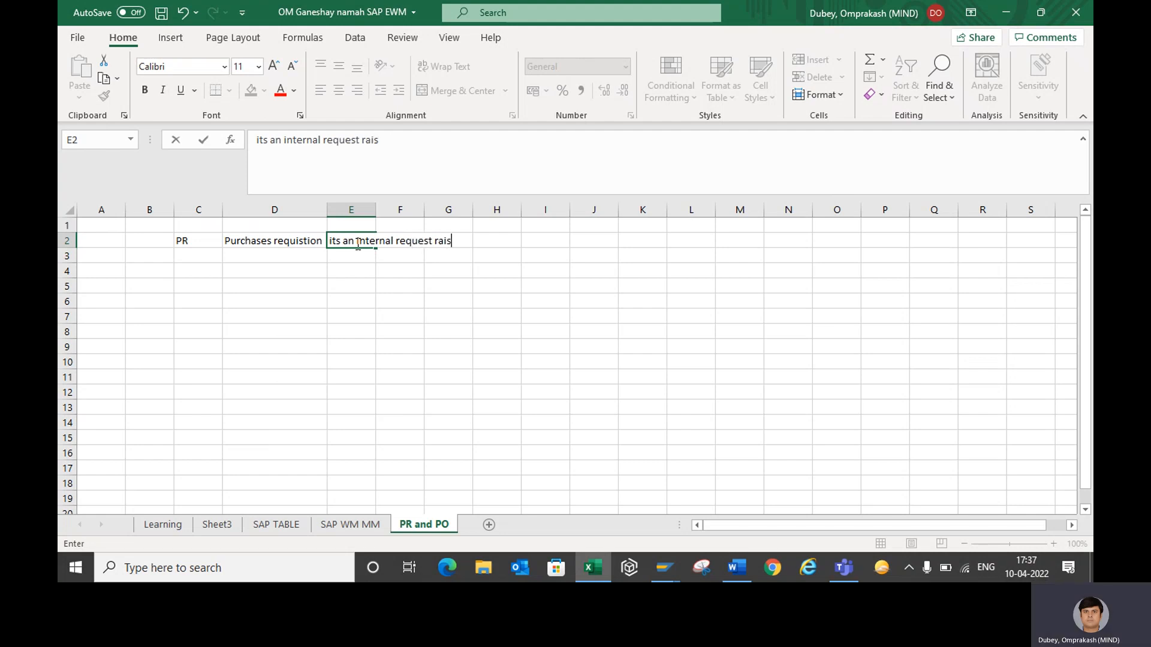
type("ed by ")
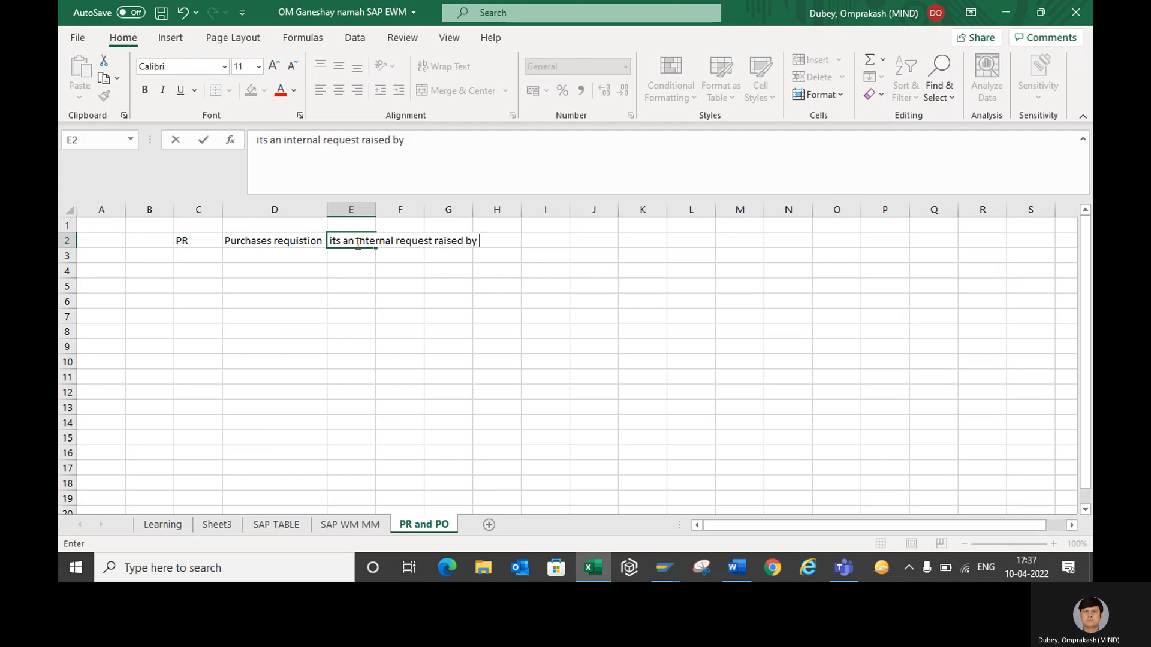
type("raised by raised")
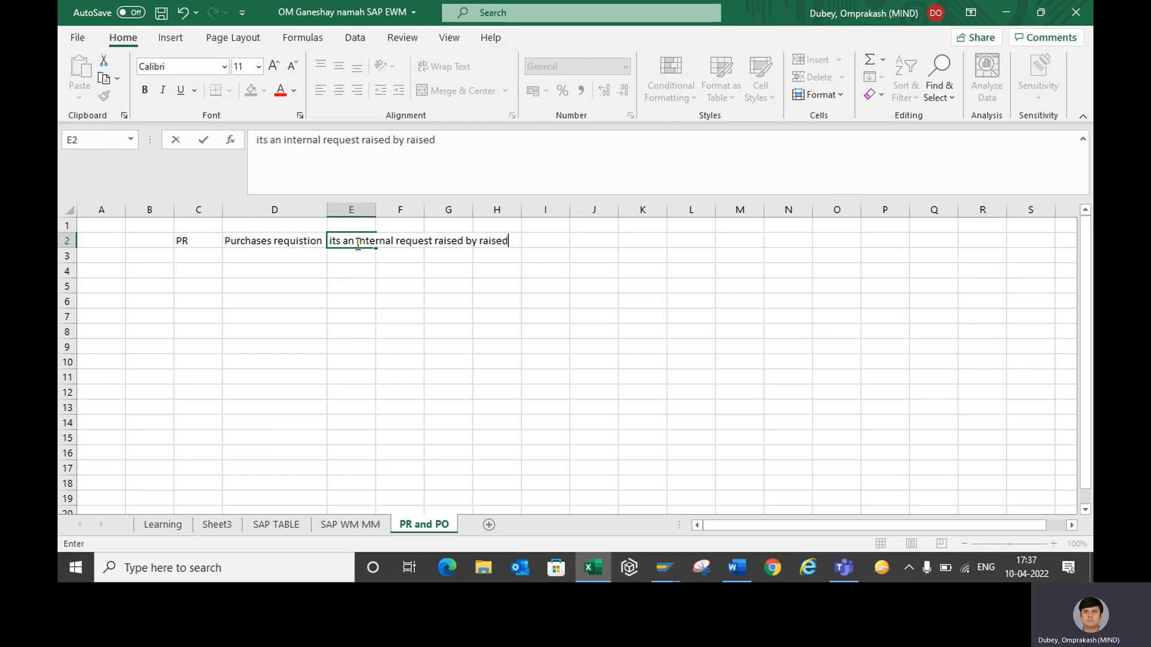
type("ifferent dippe")
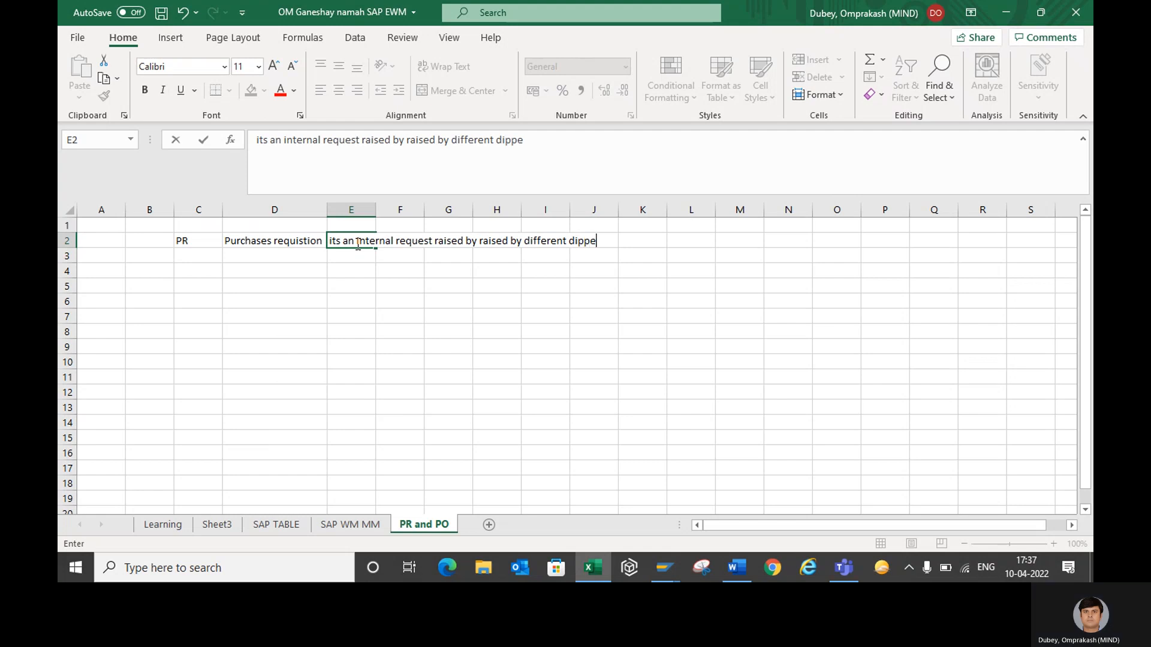
key("BackSpace")
key("BackSpace")
type("artment o")
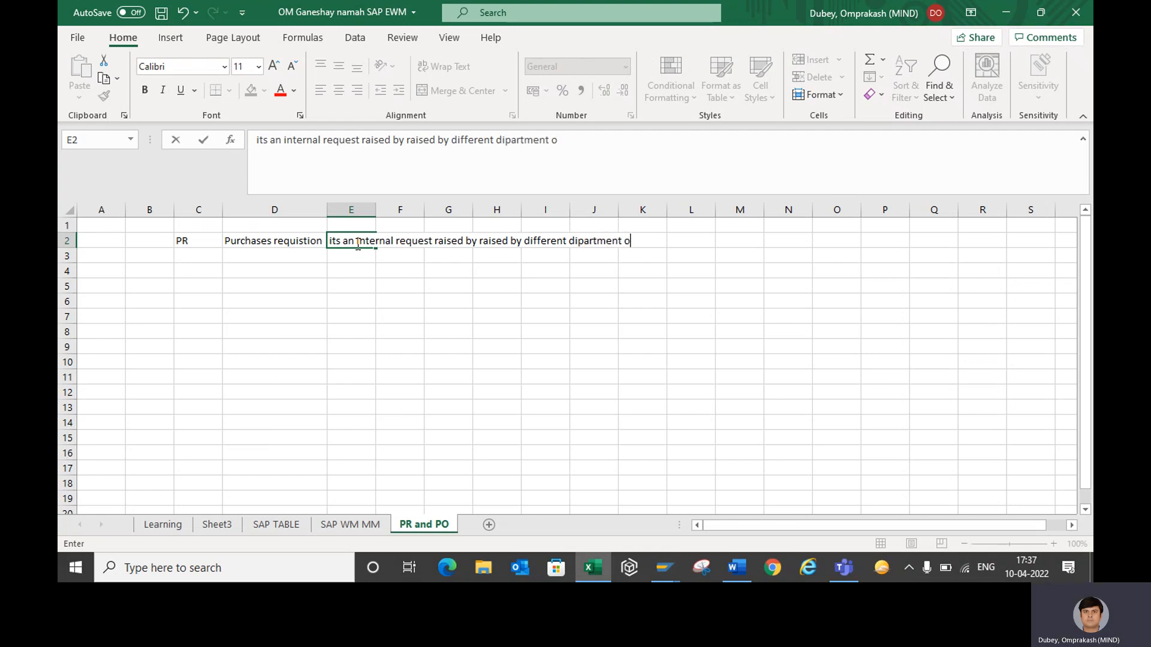
type("f business user.")
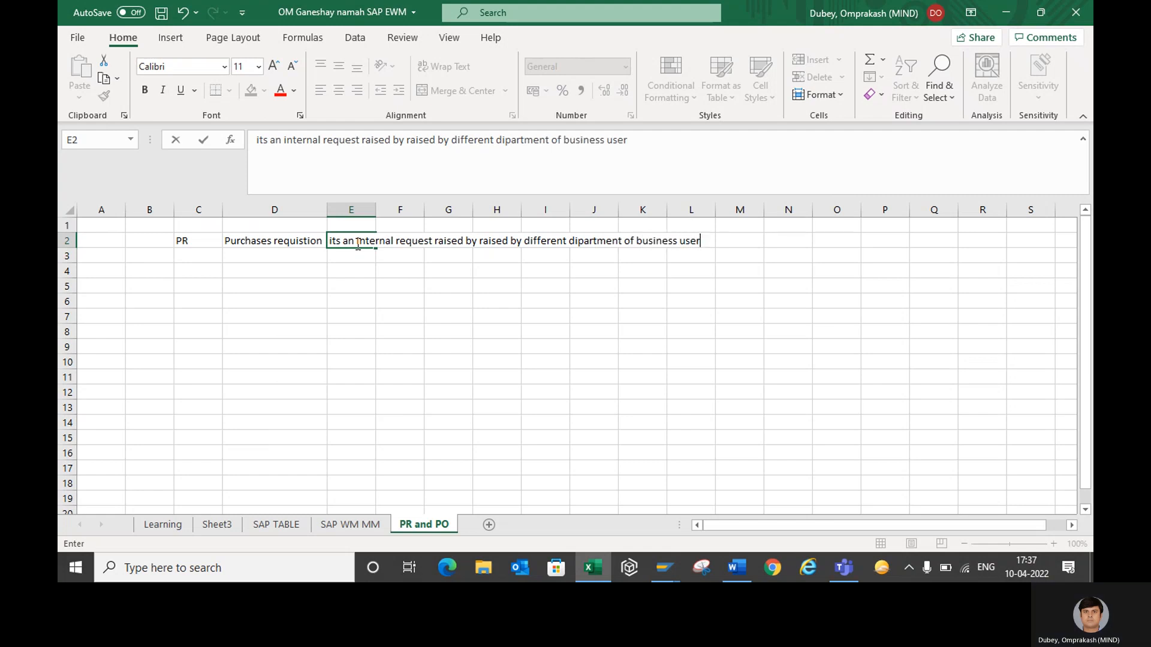
key("Return")
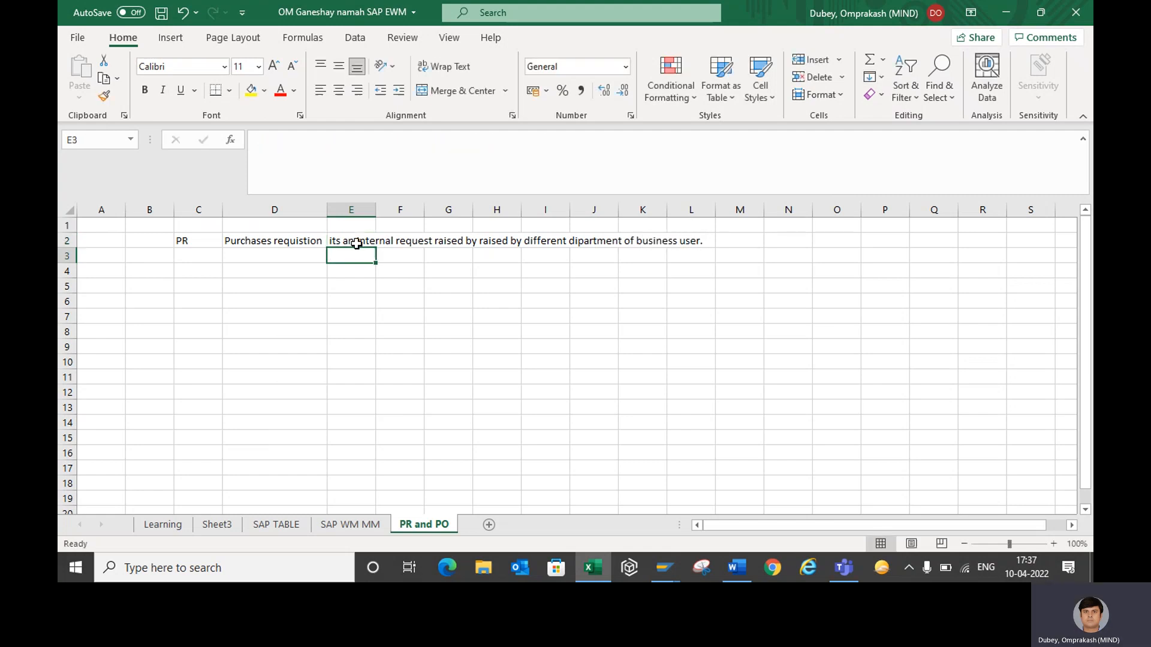
double_click(376, 208)
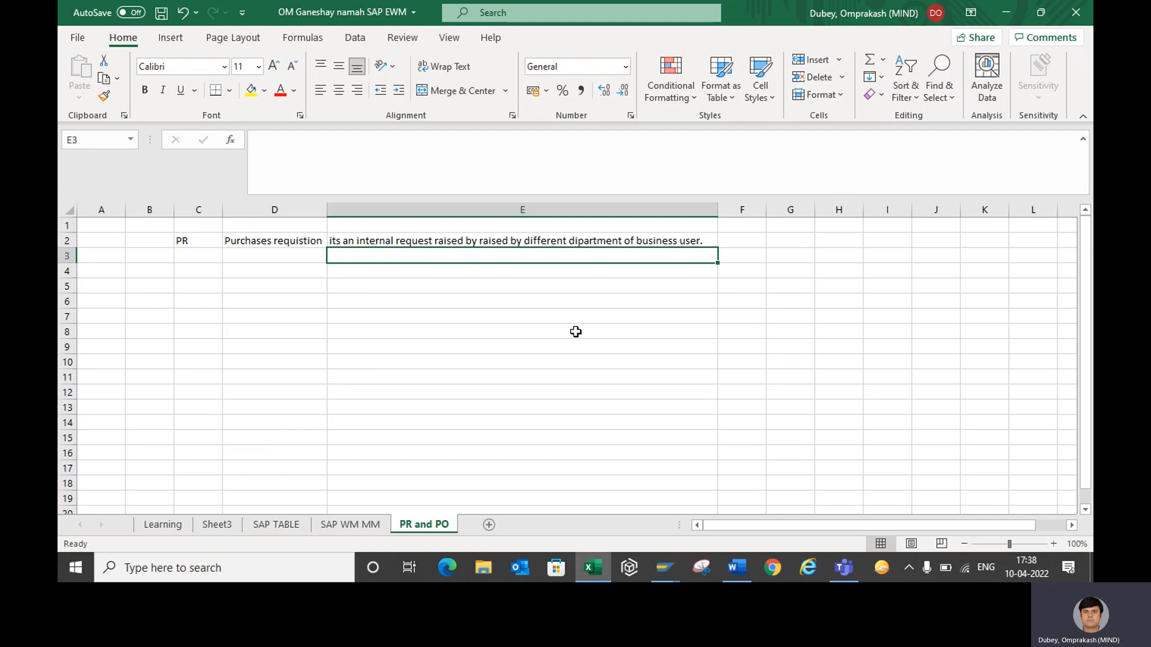
Step: Enter the question "What is required?" in cell E4, below the purchase requisition definition
left_click(489, 238)
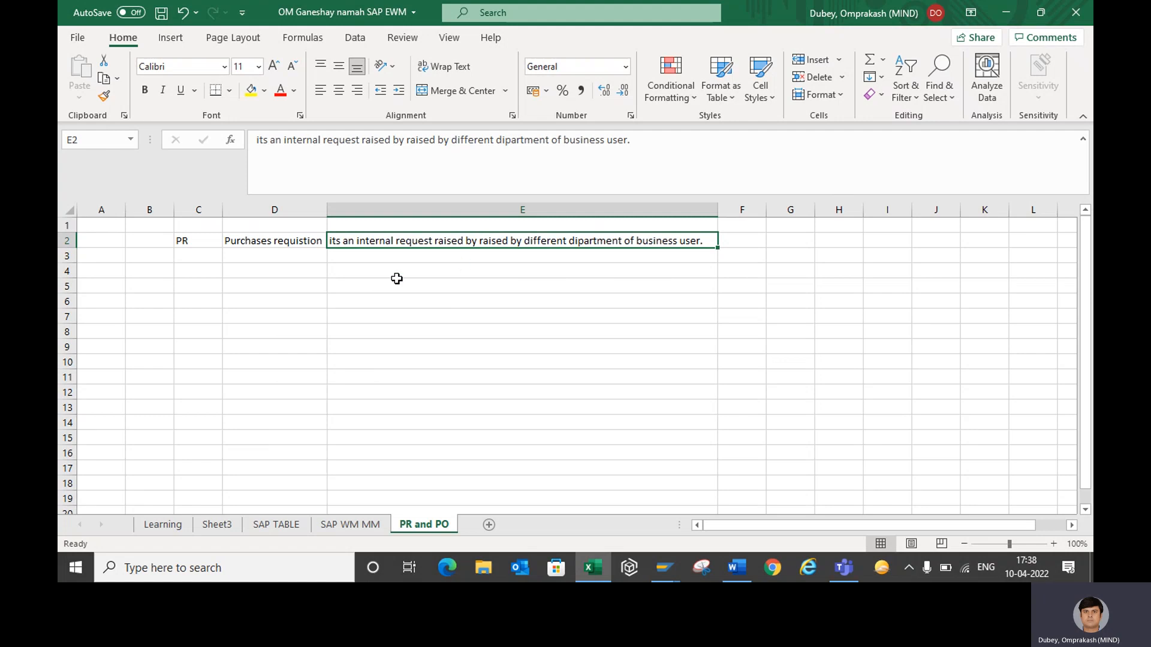
left_click(355, 268)
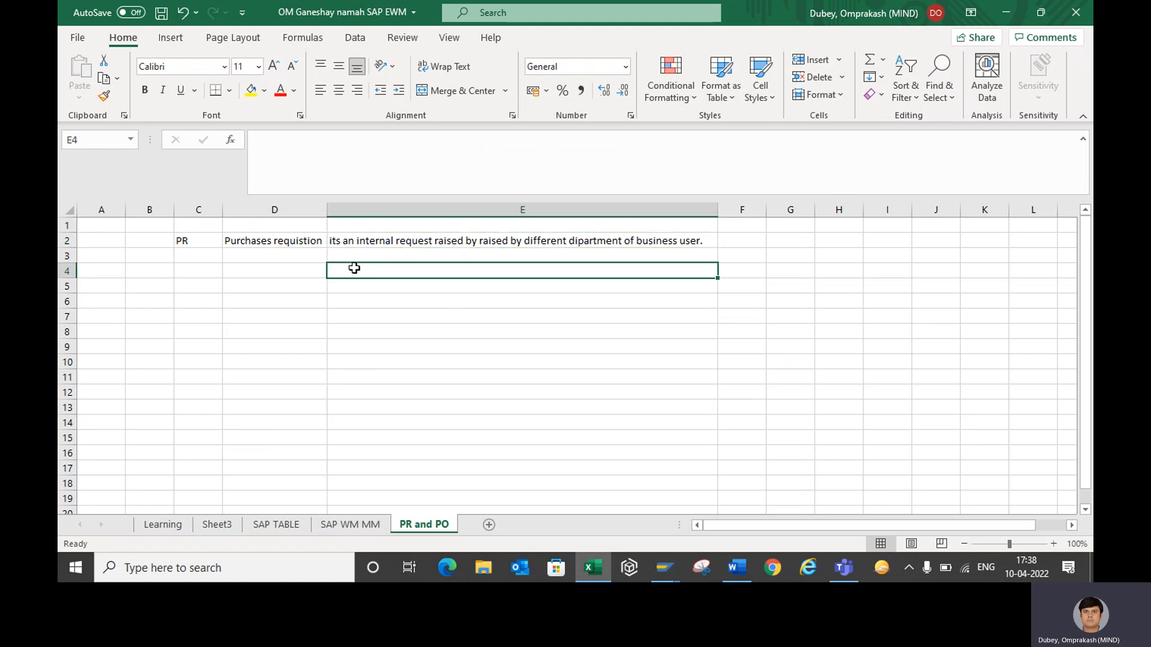
type("W")
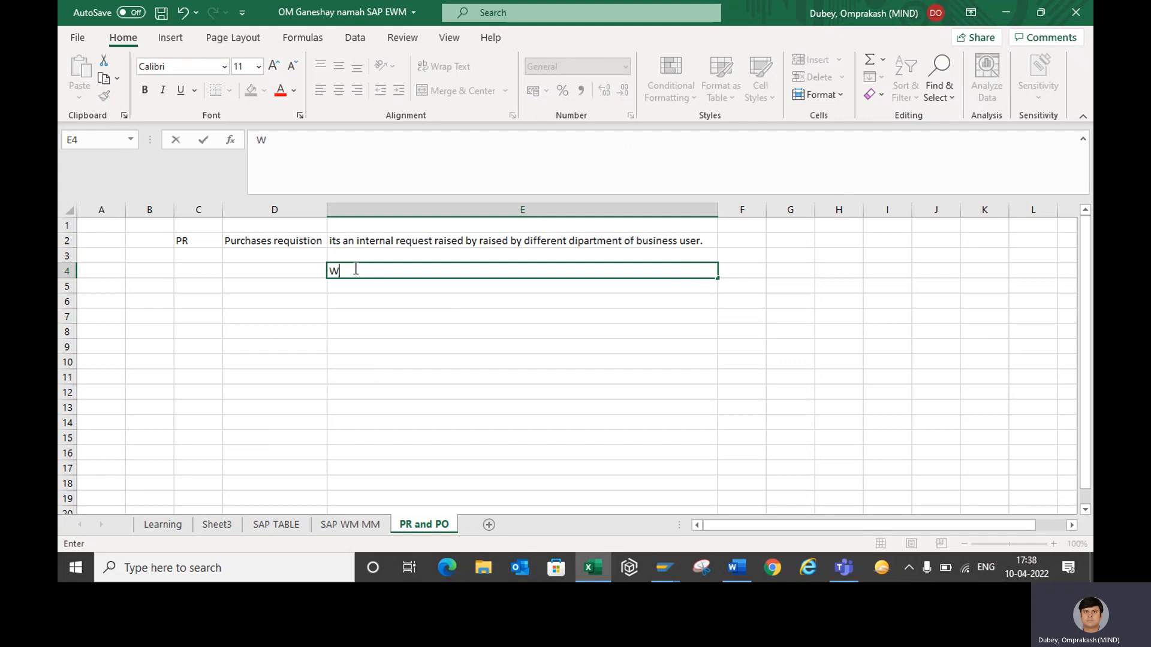
type("hat is require")
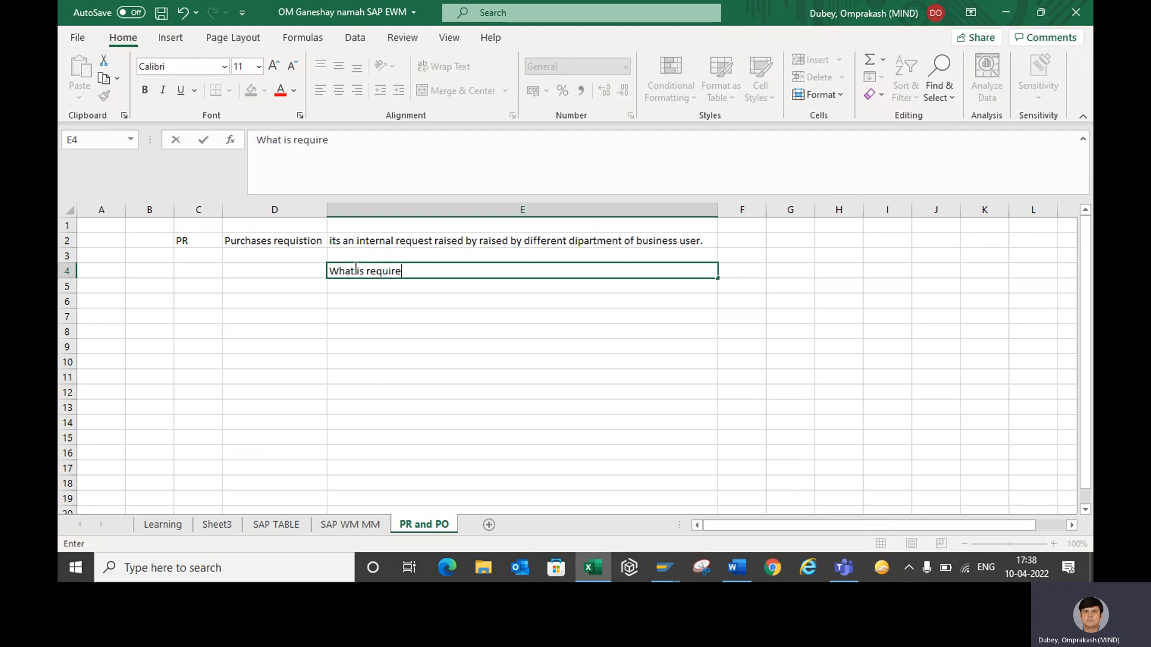
type("d?")
key("Return")
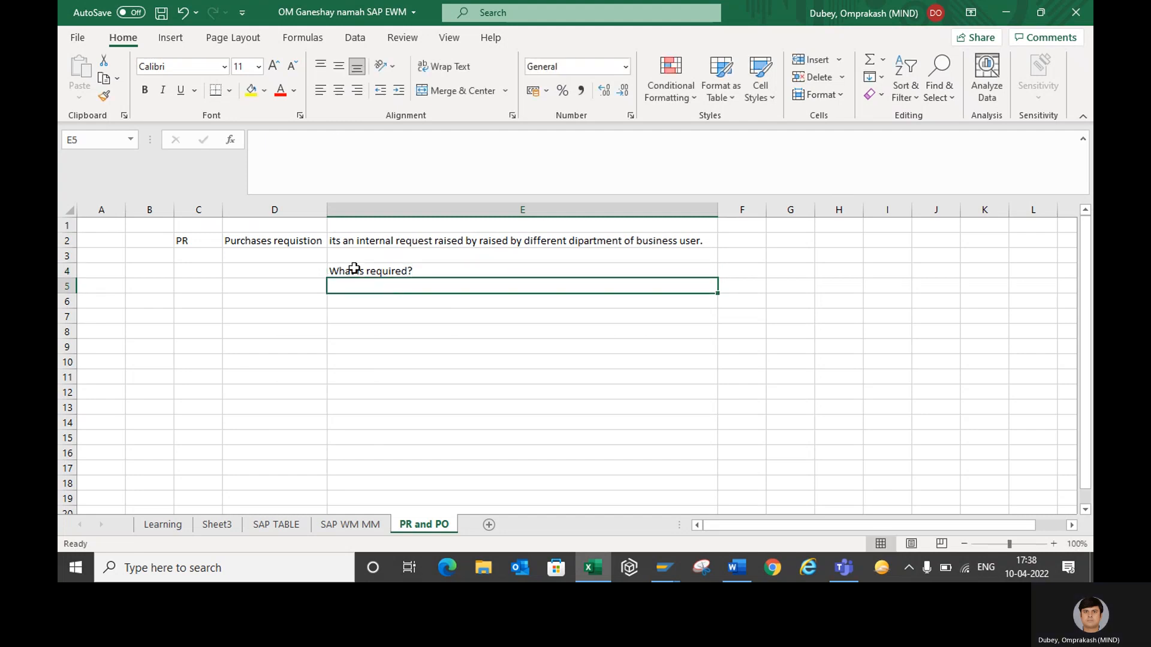
Step: Add "How much required" in cell E5 and "when?" in cell E6
type("How mu")
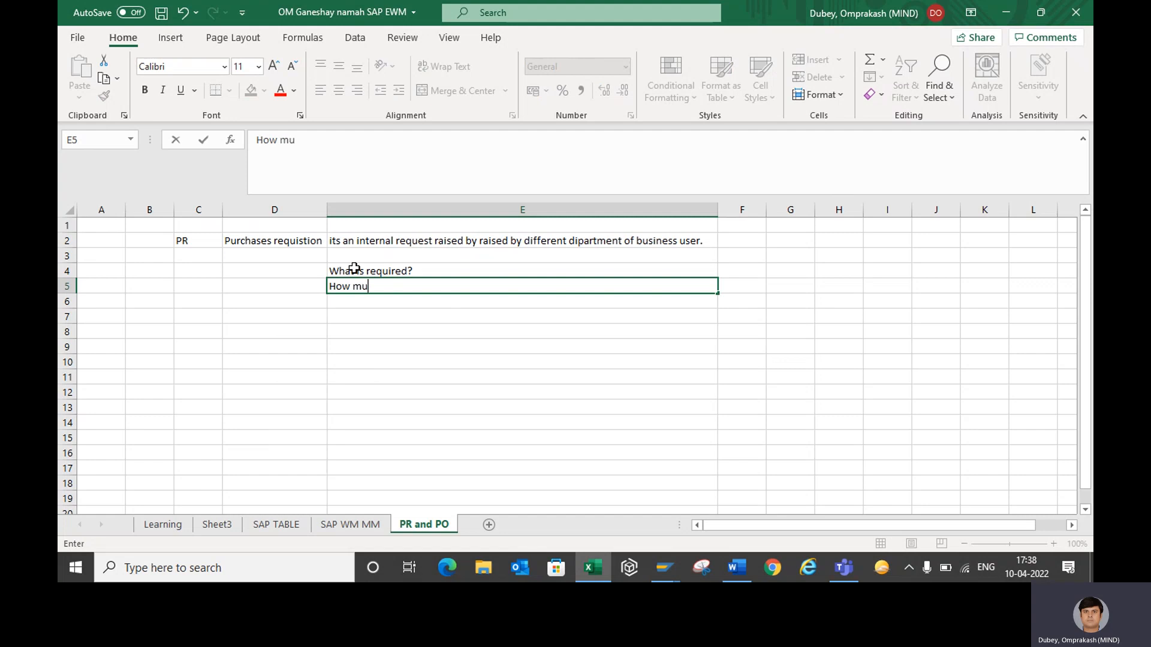
type("ch required")
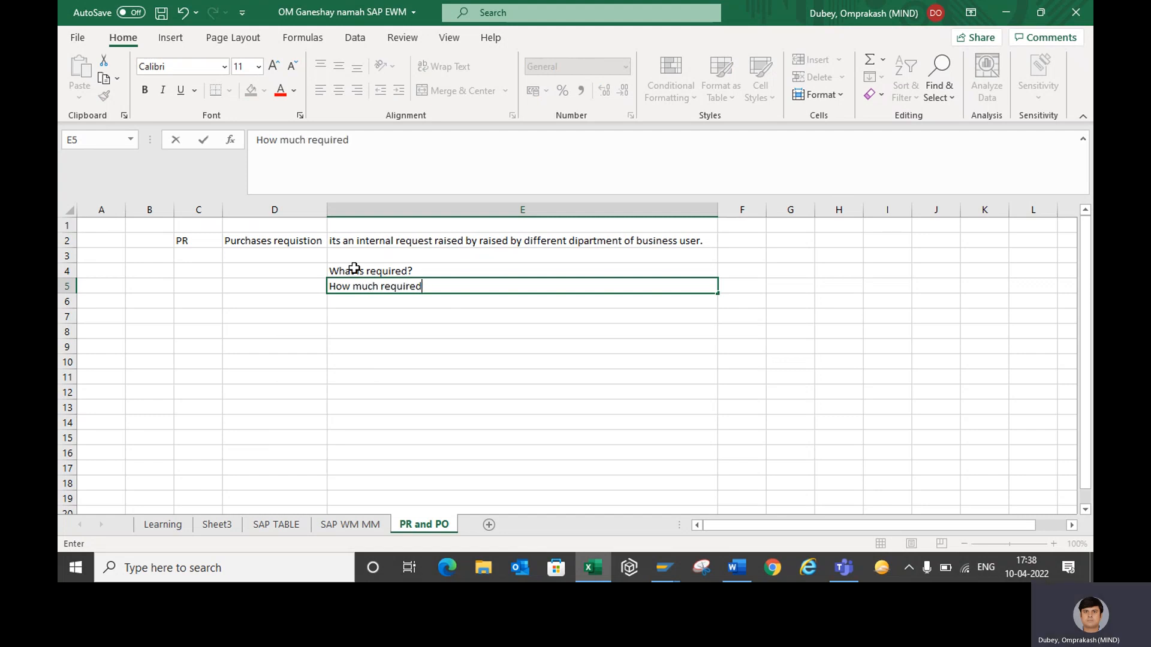
key("Return")
type("when?")
key("Return")
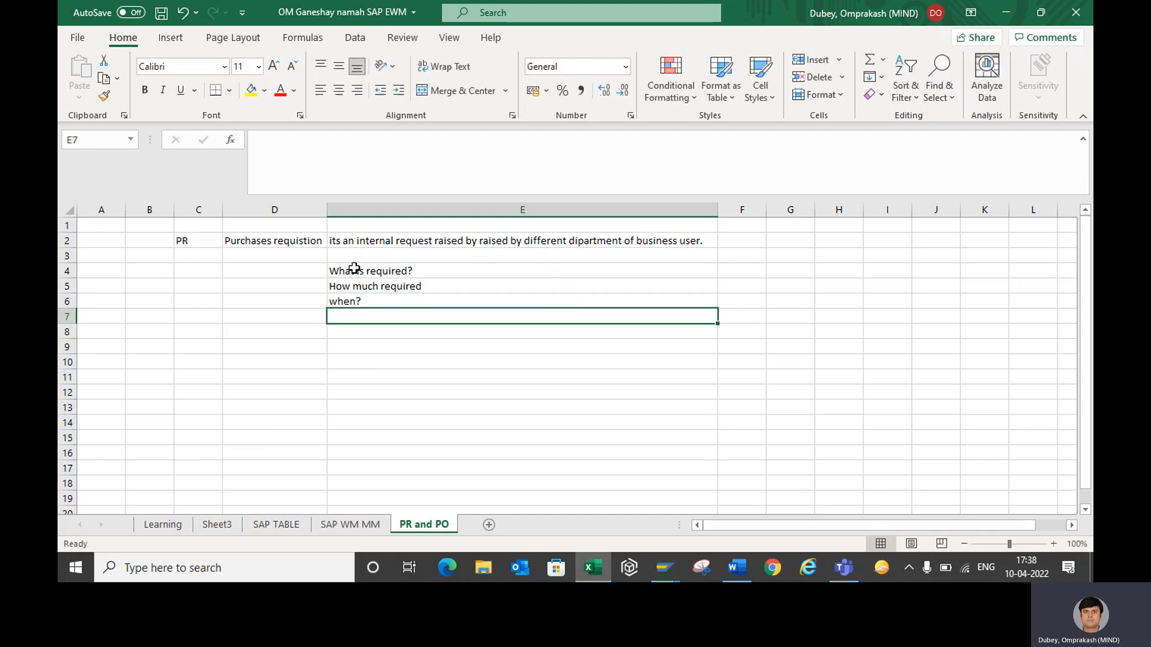
key("Up")
key("Up")
key("Up")
key("Down")
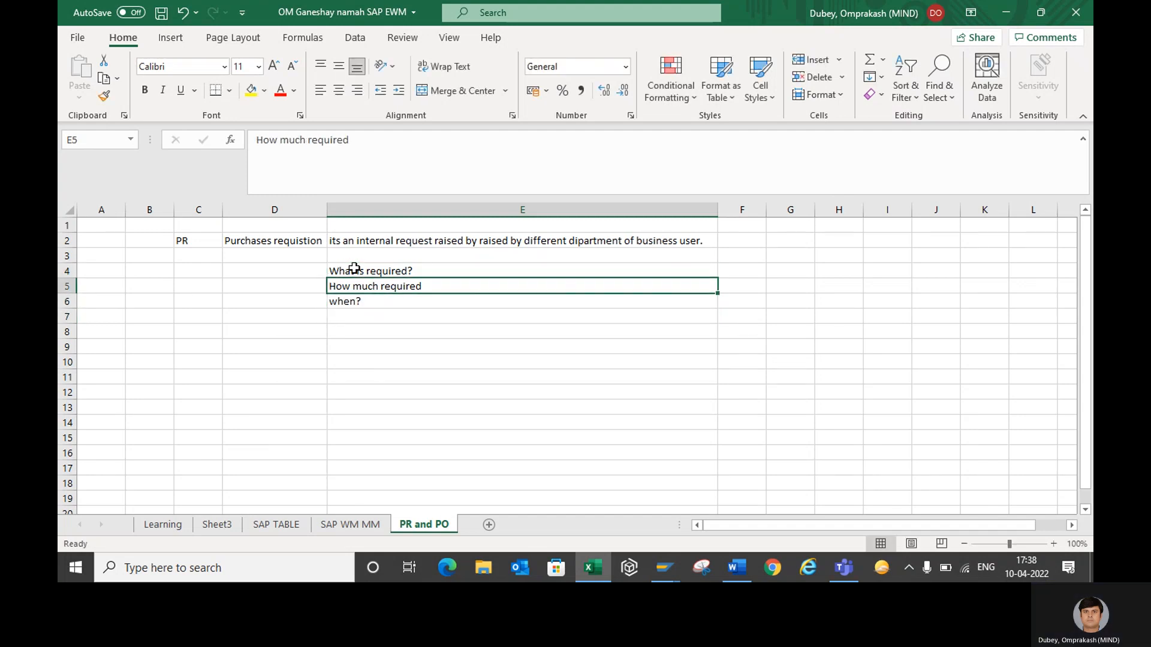
key("Down")
key("Down")
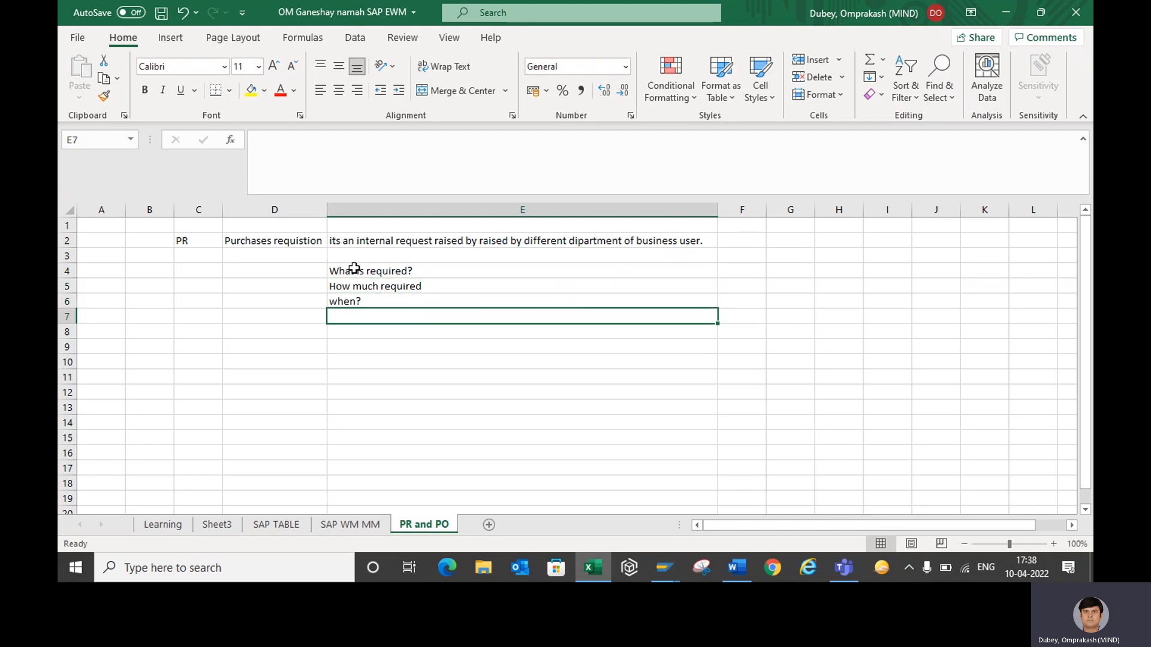
Step: Enter "user? Department?" in cell E7 as the next item of the question list
type("user")
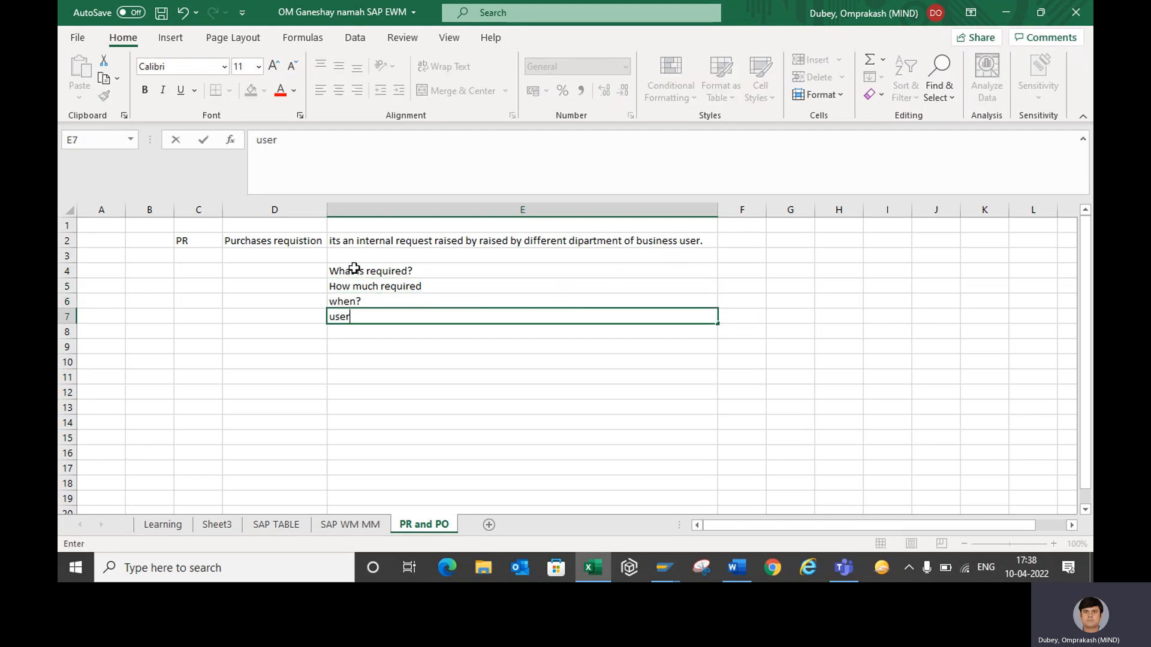
type("? Department")
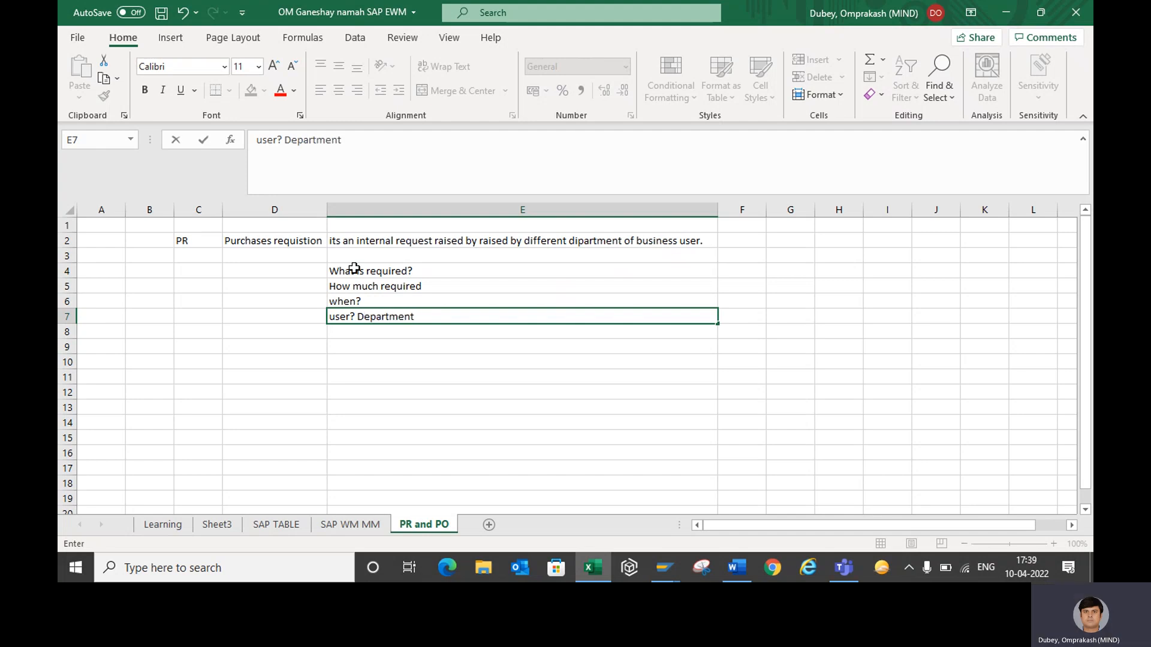
type("?")
key("Return")
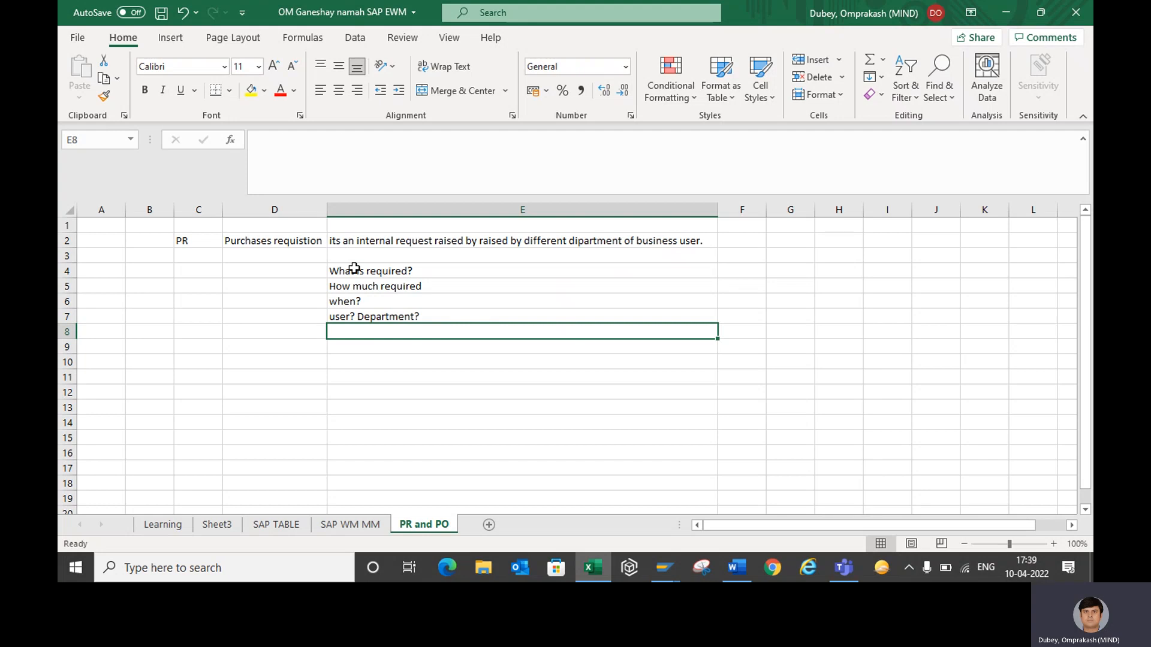
Step: Enter "Des. Quality, tool specification" in cell E8 as the next item of the question list
type("De")
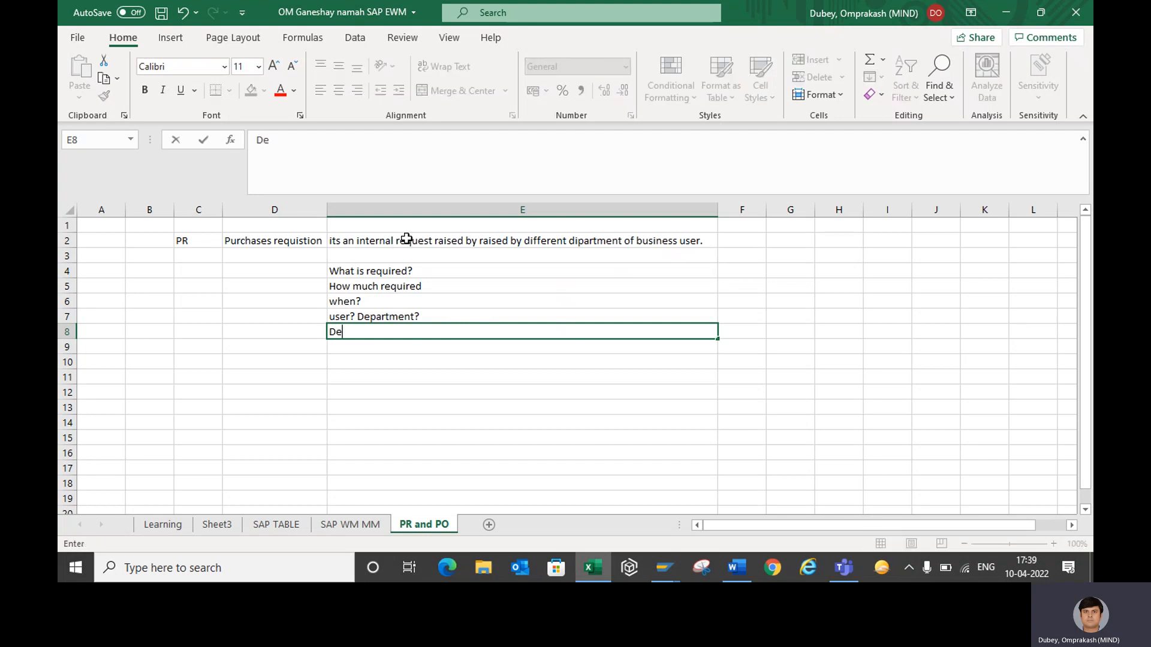
type("s. quality, tool specification")
key("Return")
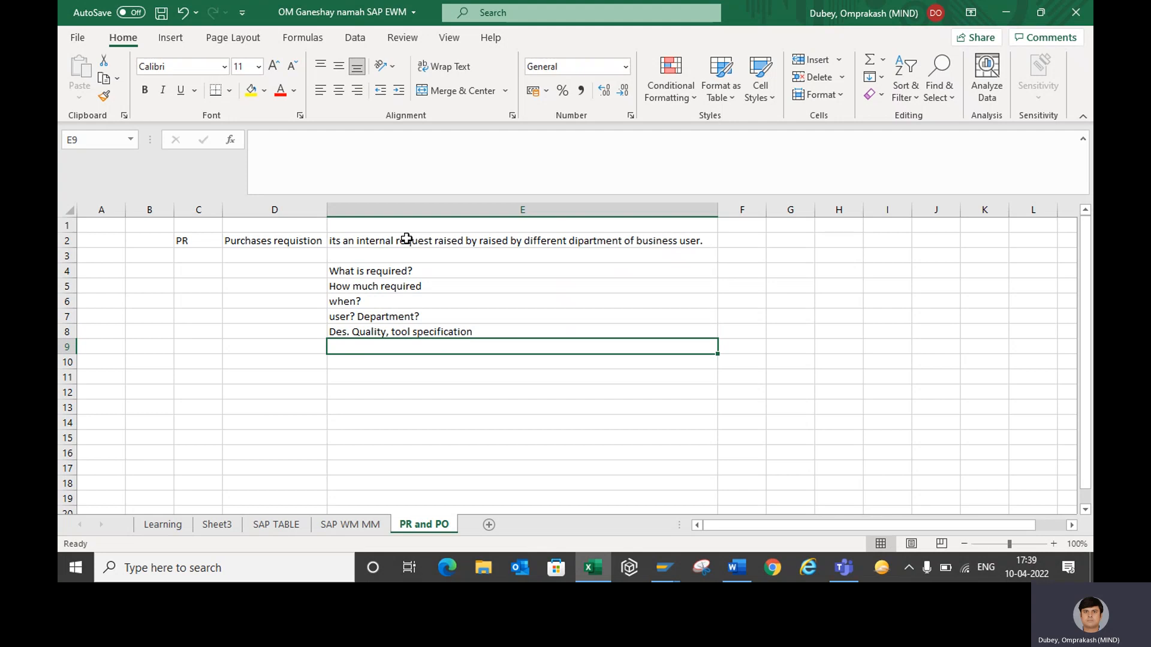
left_click(256, 271)
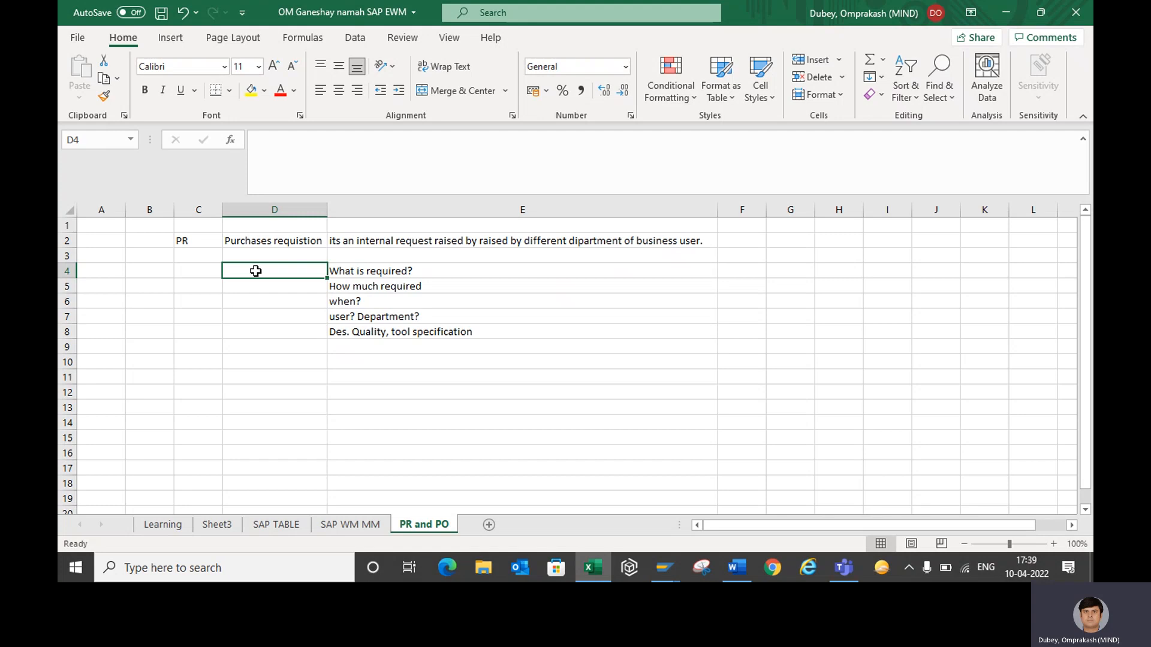
Step: Enter the example departments "Prod,/Store/maintanca/scm/HR/" in cell F7, beside the user and department question
left_click(736, 313)
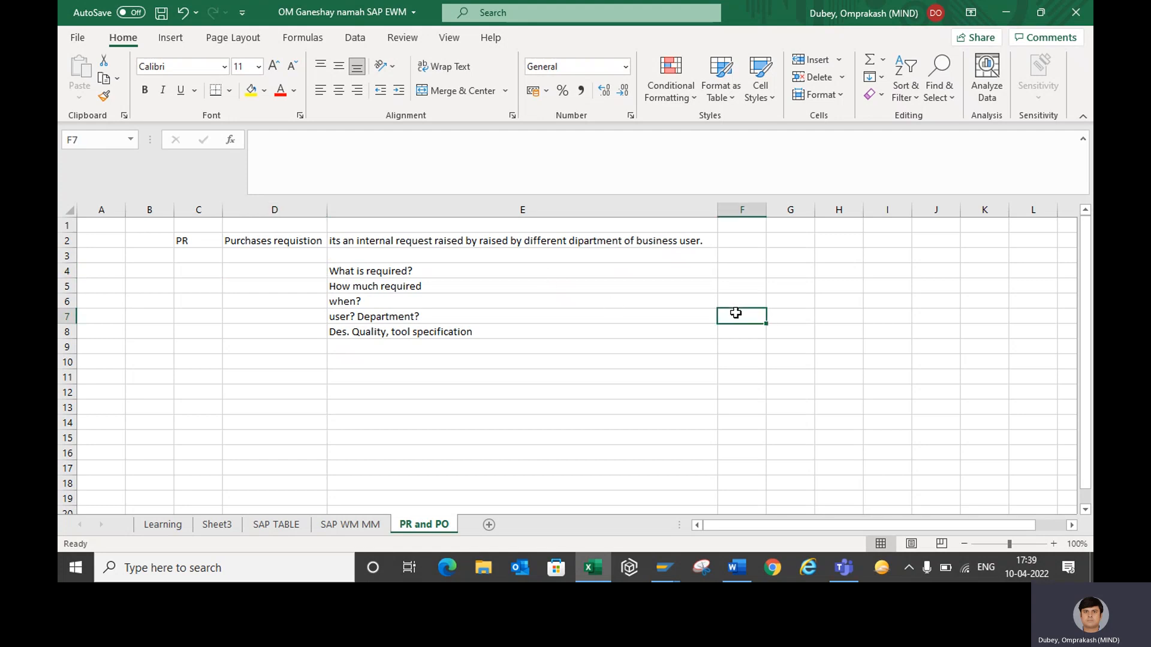
type("PP")
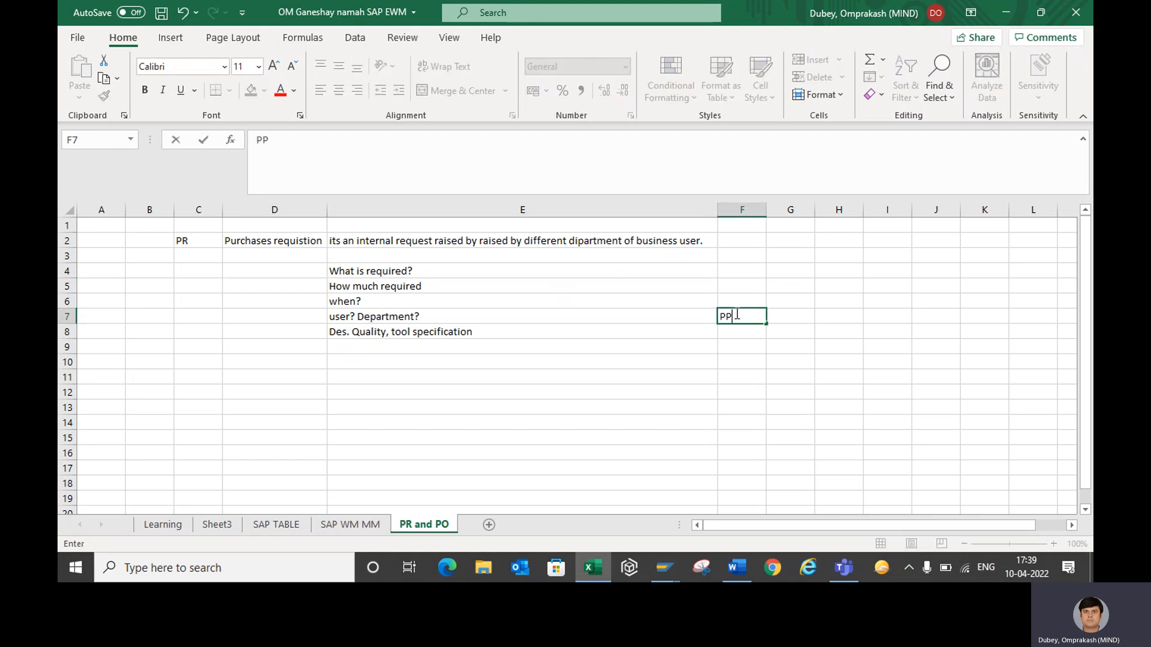
key("BackSpace")
type("rod")
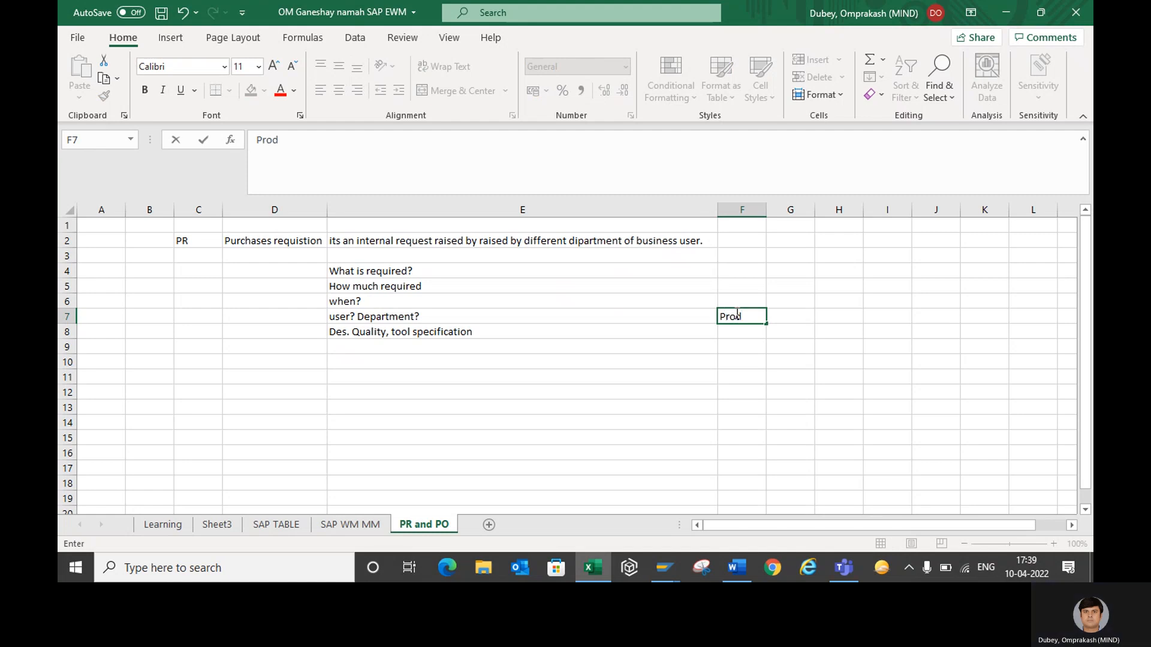
type(",/Store/maint")
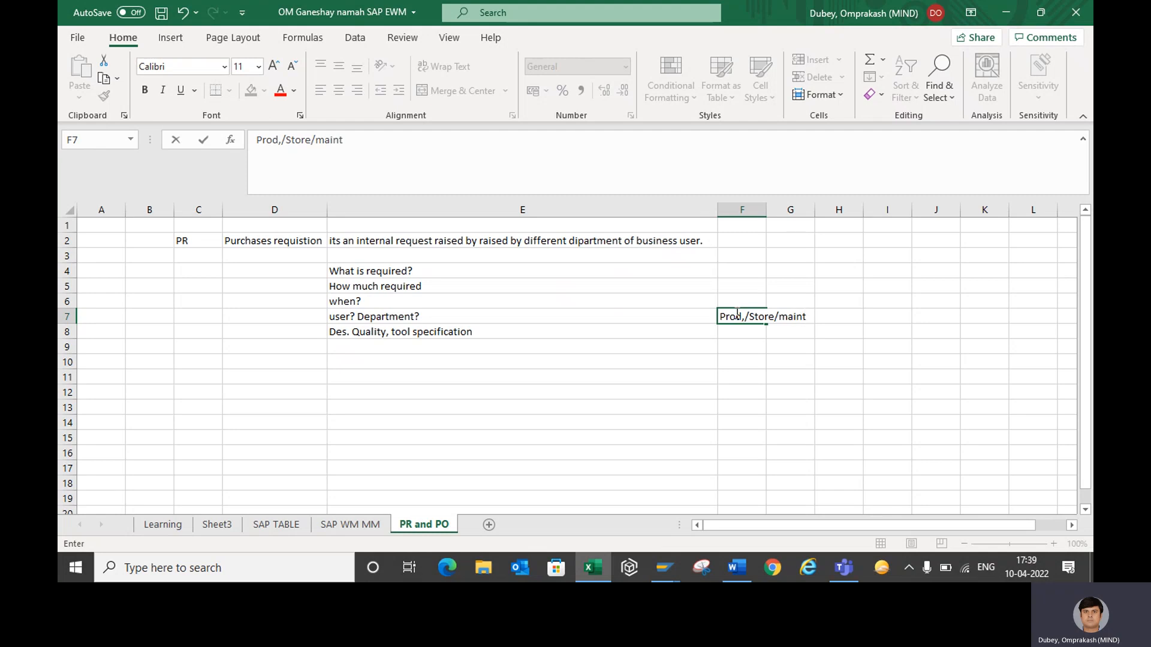
type("enanc")
key("BackSpace")
key("BackSpace")
key("BackSpace")
key("BackSpace")
key("BackSpace")
type("anca")
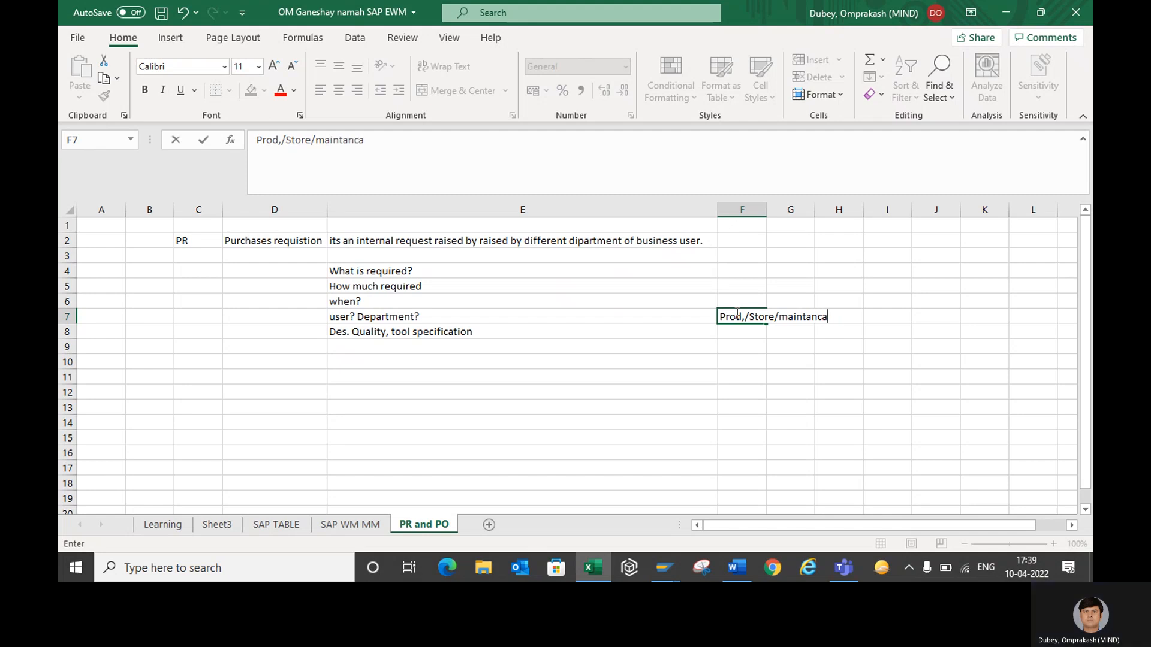
type("/scm/")
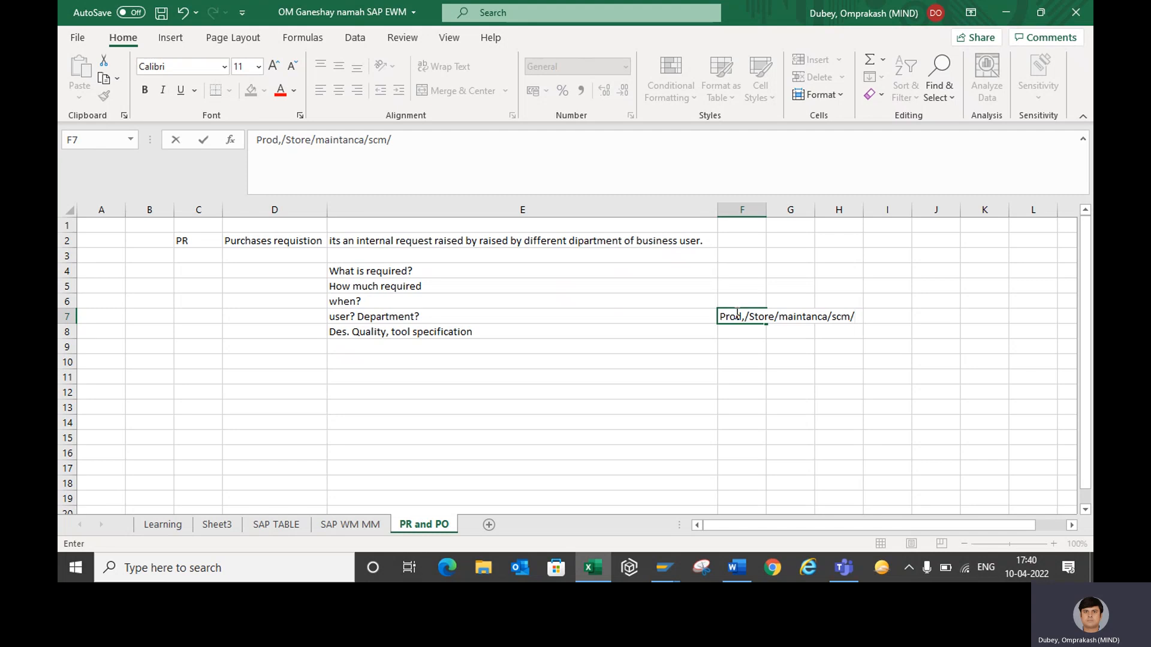
type("HR/")
Step: Enter the label "Material & Services" in cell D4, beside the first question
left_click(259, 277)
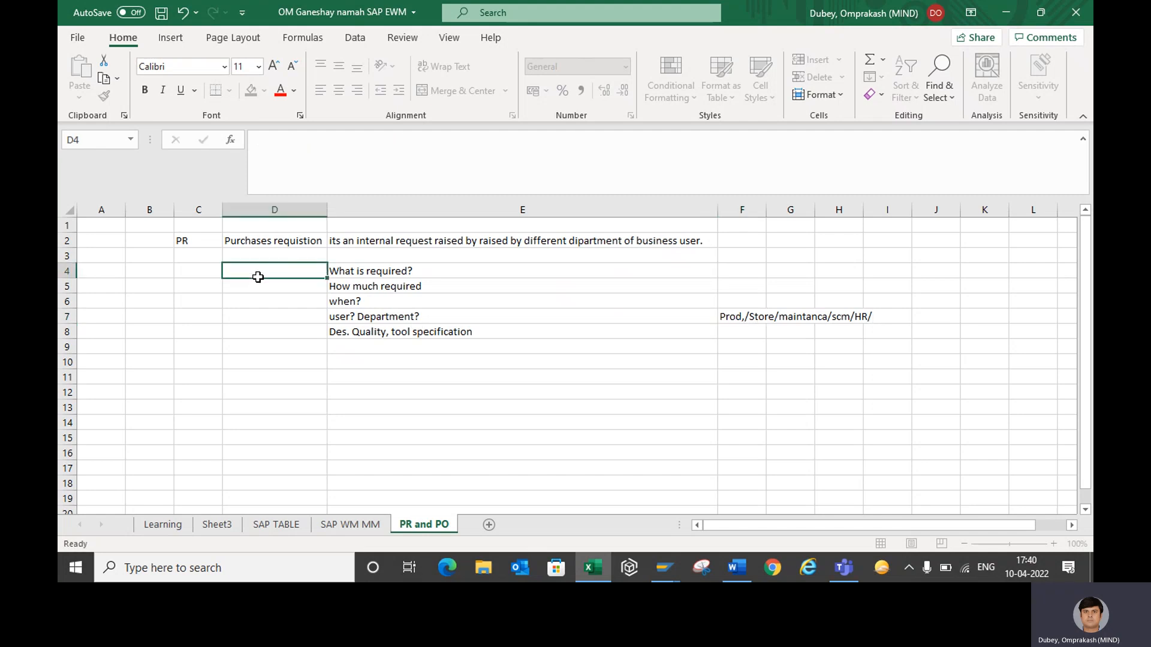
type("Material & Ser")
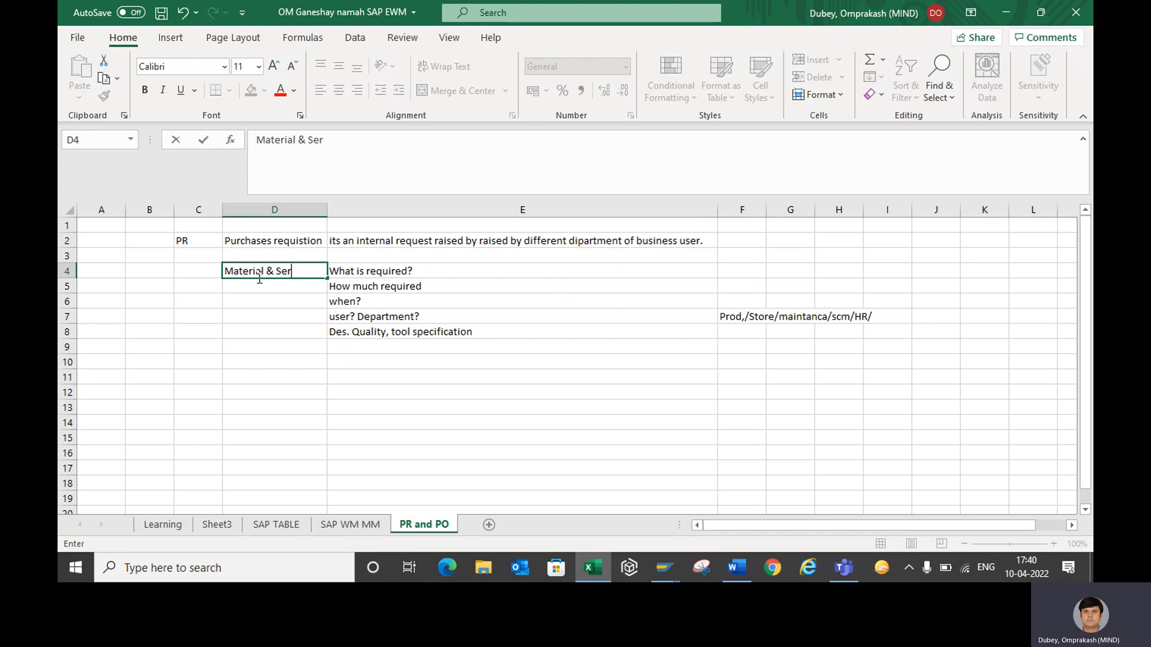
type("vices")
key("Return")
left_click(257, 266)
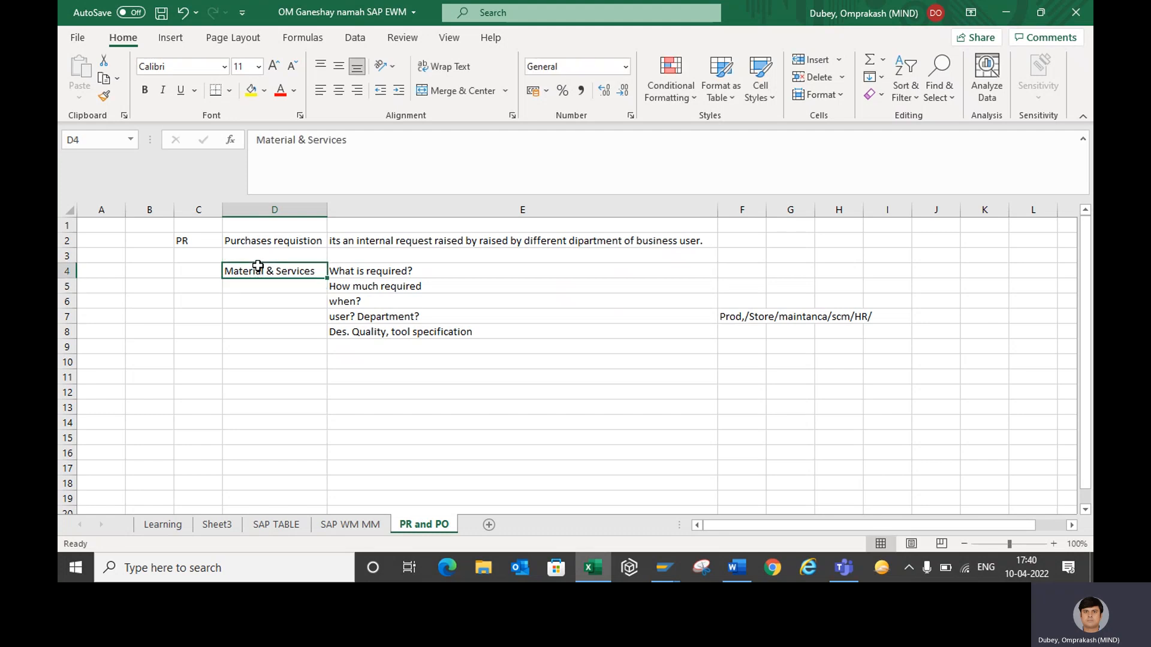
Step: Enter the label "Service" in cell D11, below the question list
left_click(249, 285)
left_click(250, 375)
type("Service")
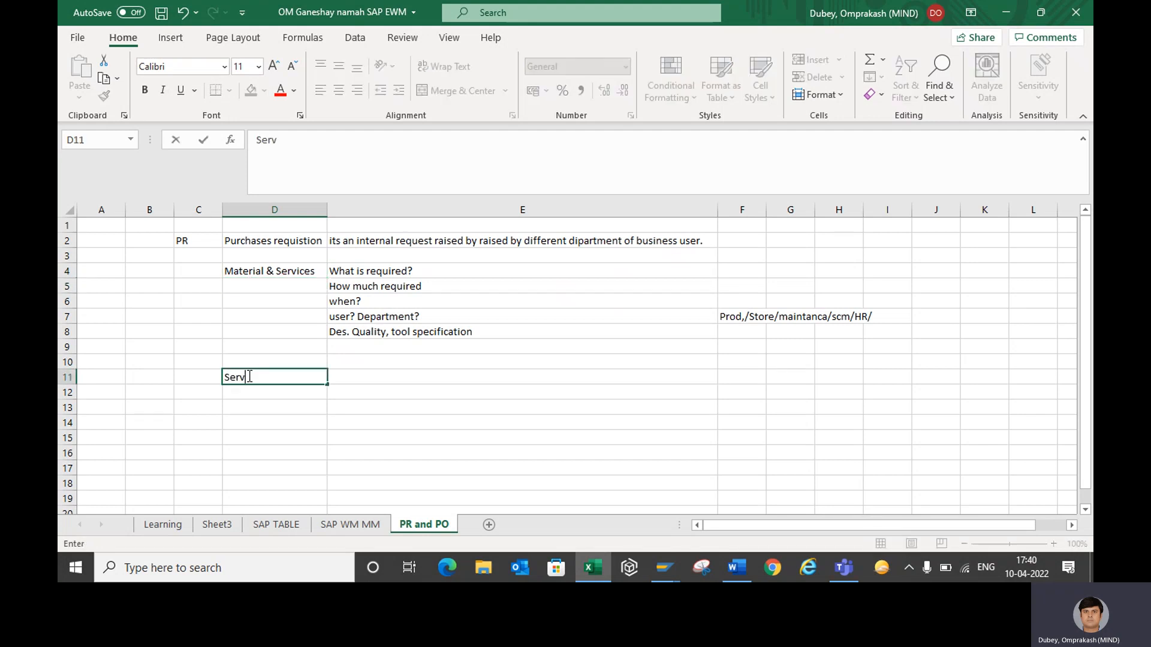
Step: Enter the service examples "Security/gardening/ETP/STP/" in cell E11
left_click(352, 376)
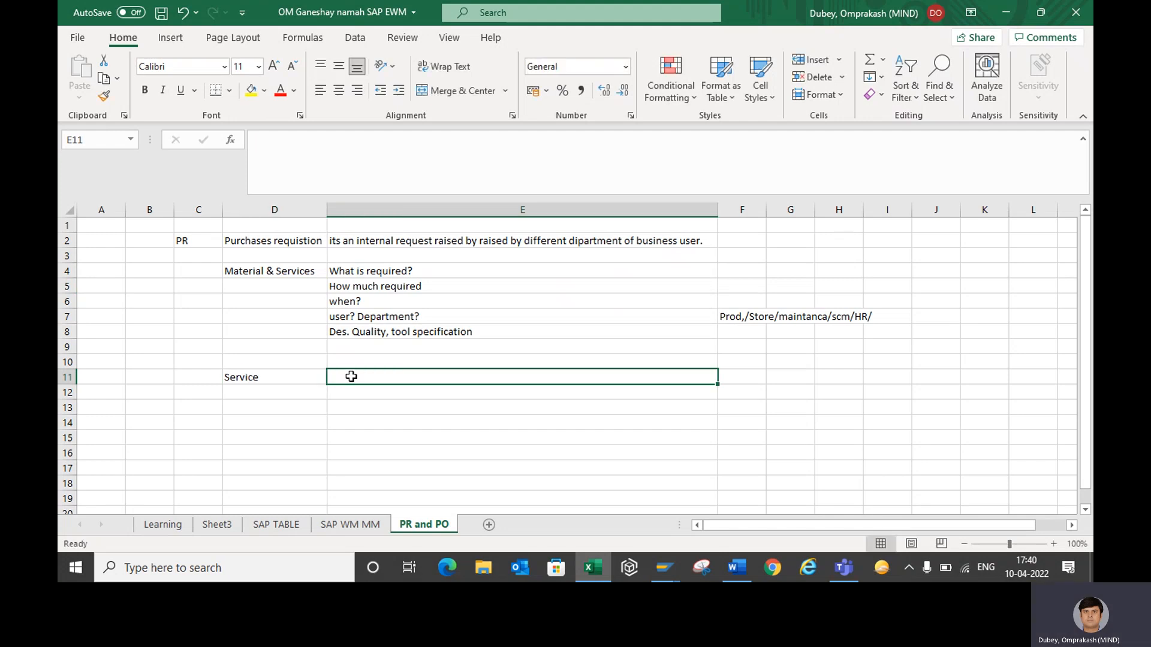
type("Se")
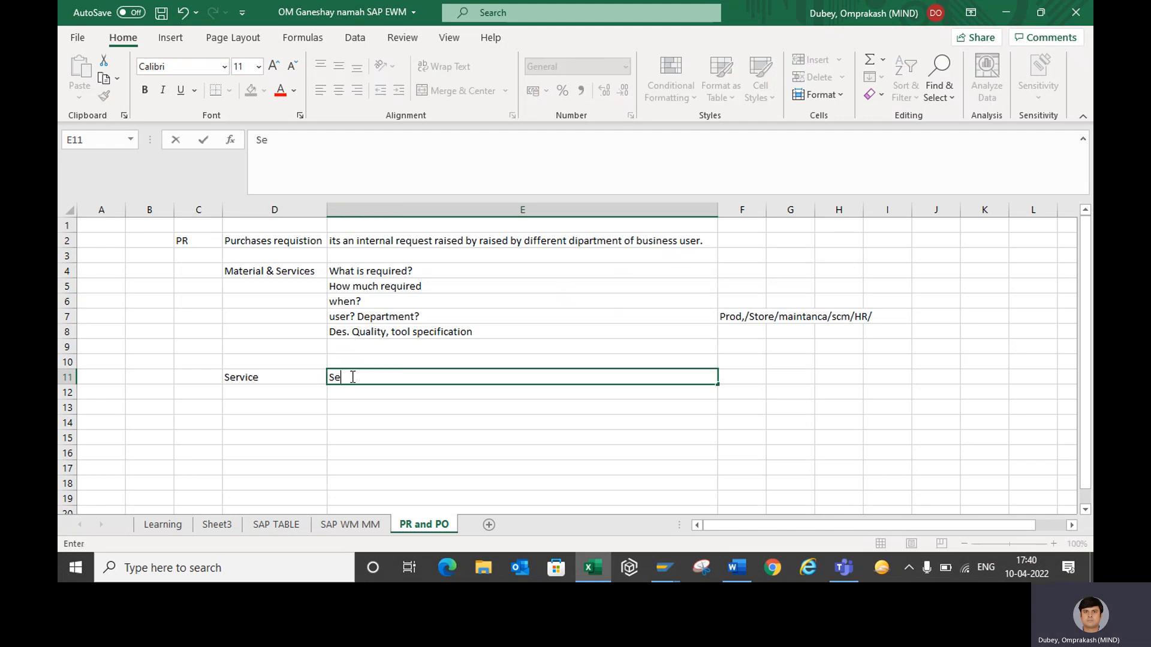
type("curity /gardening")
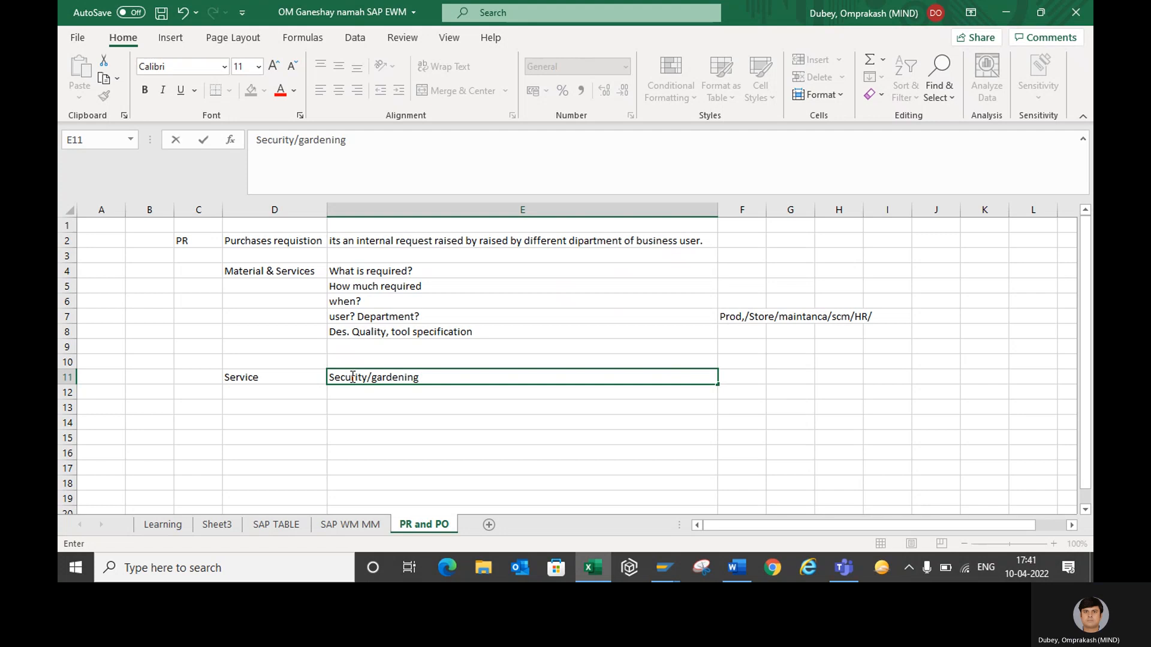
type("/ETP/")
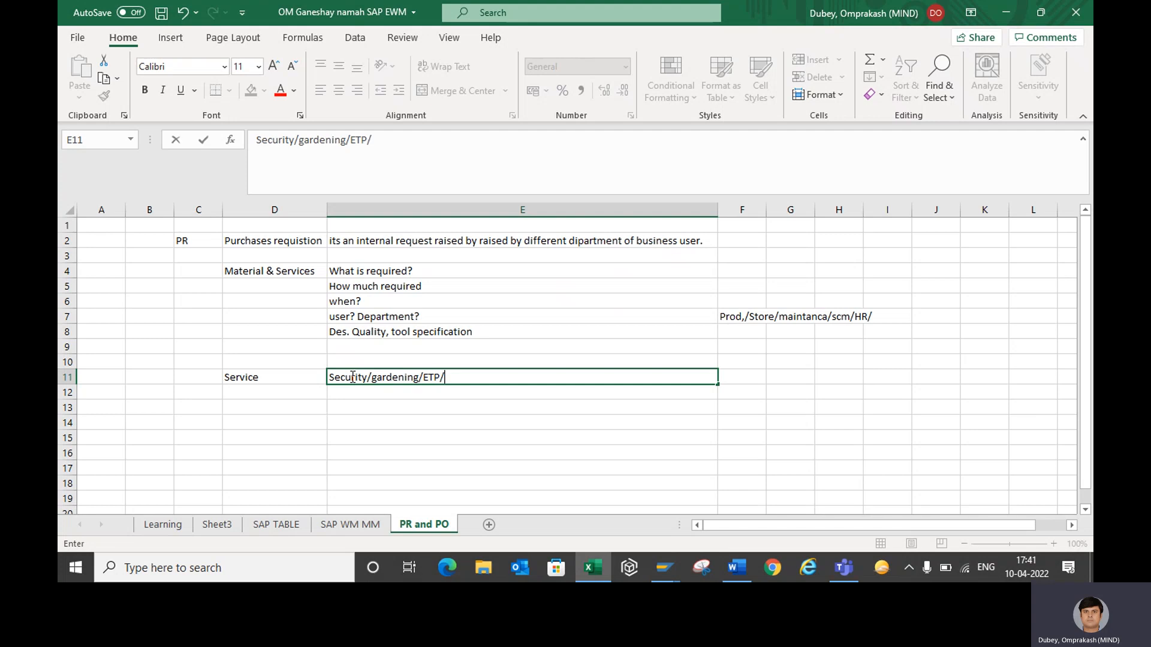
type("STP?")
key("BackSpace")
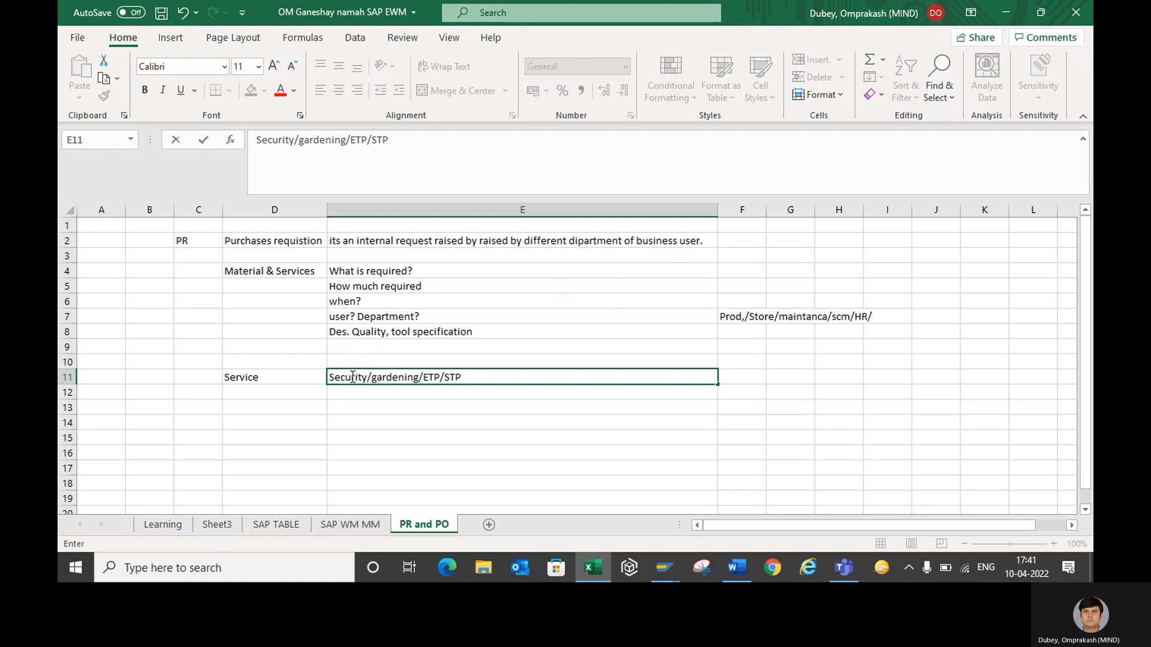
type("/")
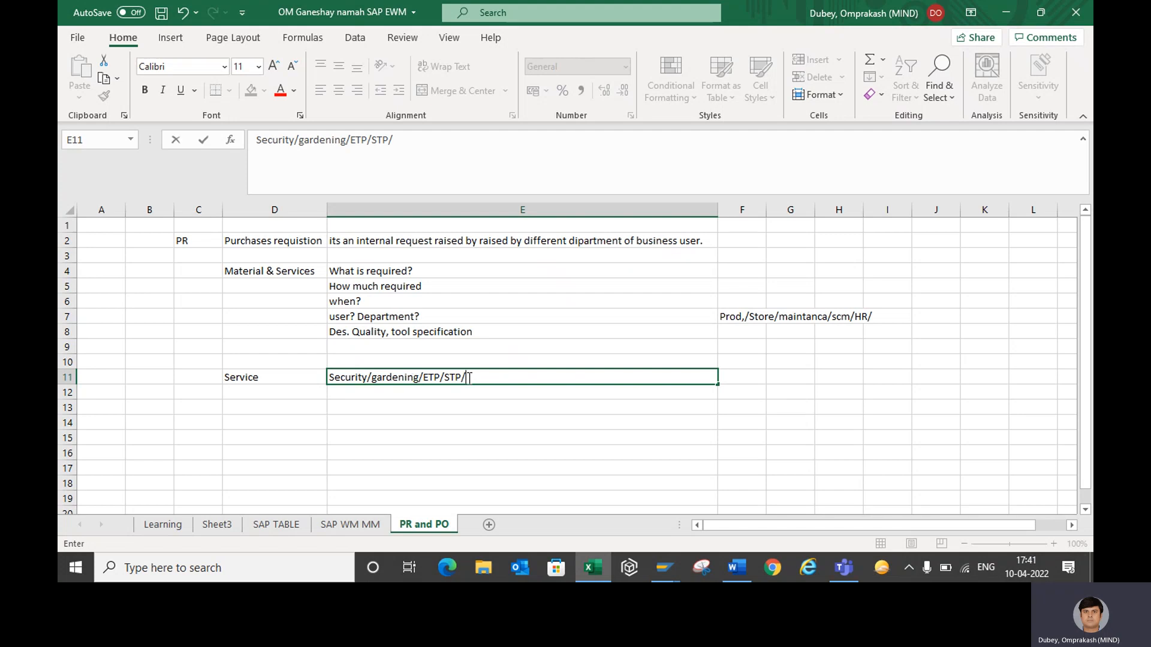
left_click(352, 377)
Step: Remove the duplicated "raised by" from the purchase requisition definition in cell E2
left_click(248, 241)
left_click(338, 238)
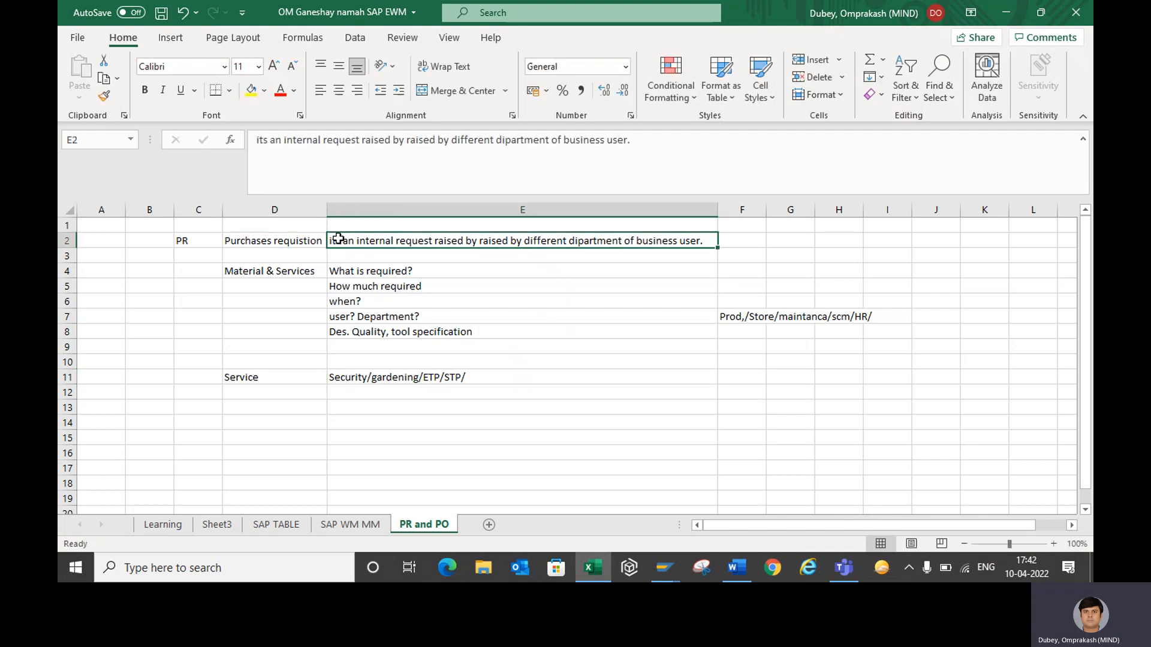
double_click(478, 241)
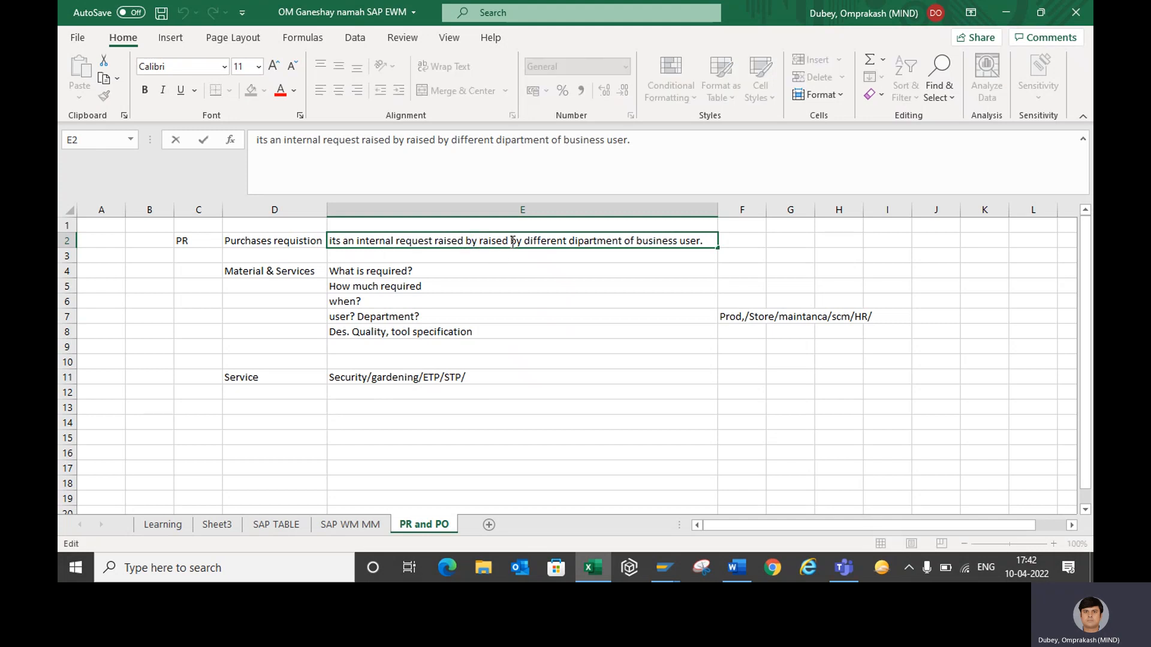
key("Delete")
key("Delete")
key("Delete")
key("Delete")
key("Delete")
key("Delete")
key("Delete")
key("Delete")
key("Delete")
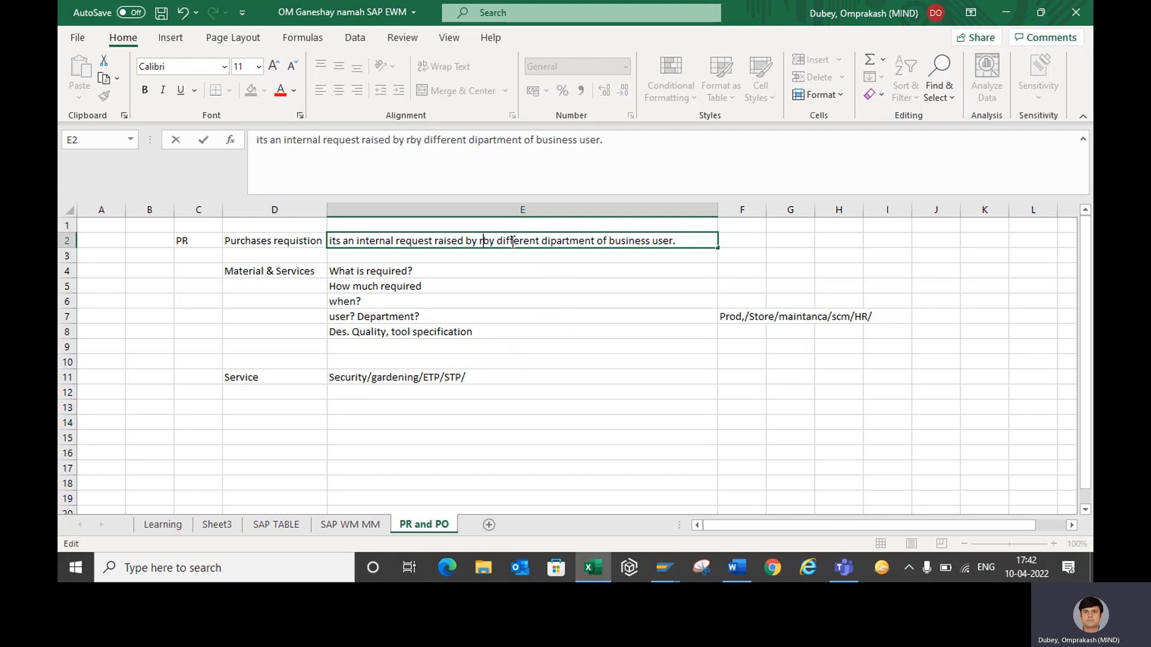
key("BackSpace")
key("BackSpace")
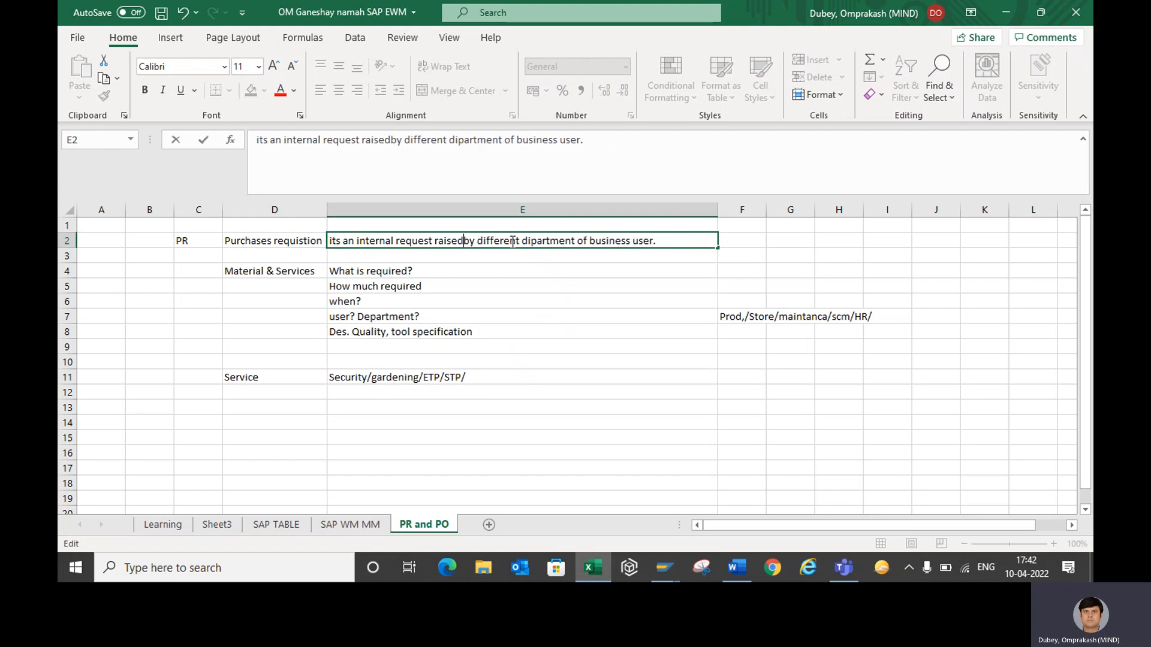
key("Return")
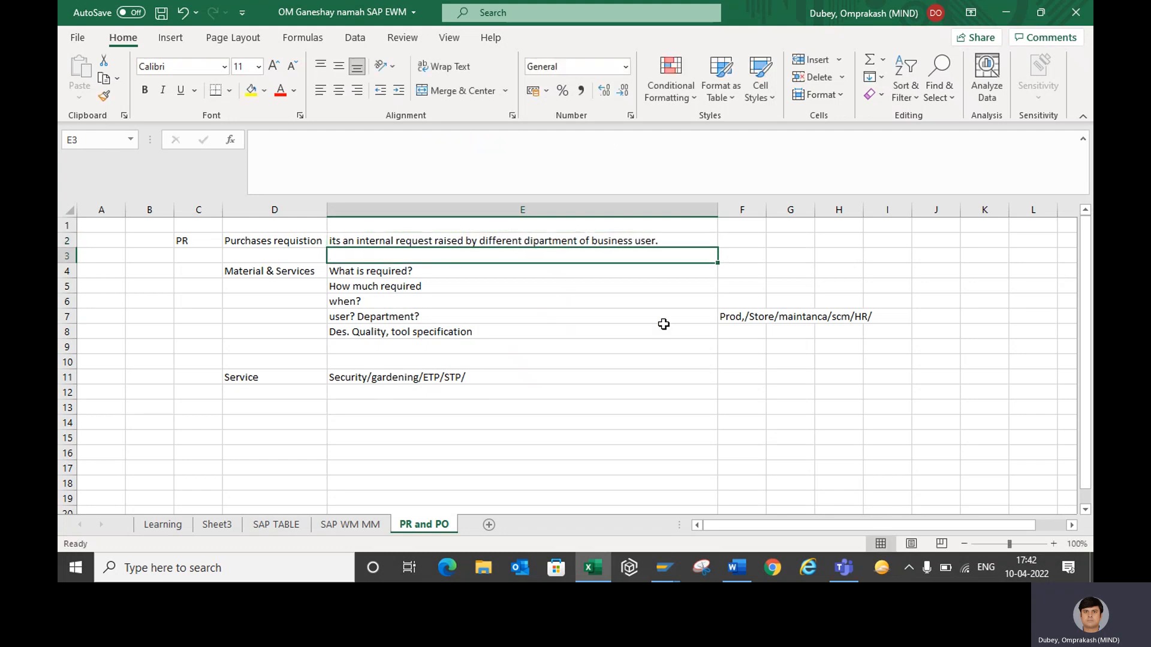
Step: Enter the label "Type of PR" in cell D14 and its first type "Normal" in cell E14
left_click(732, 319)
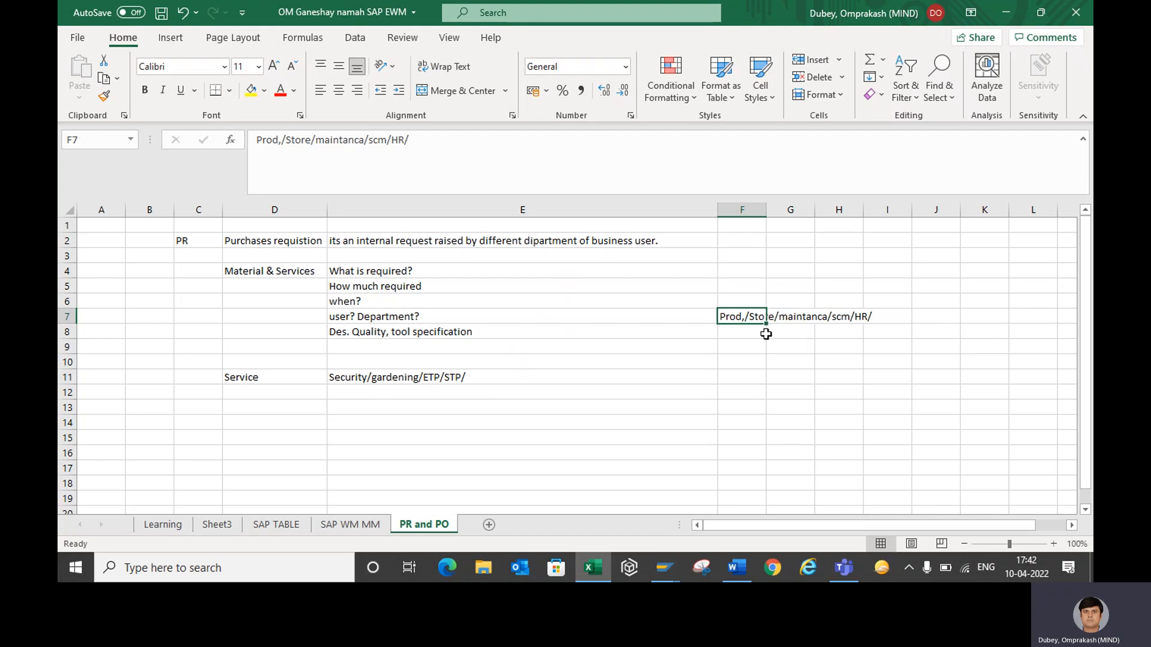
left_click(265, 246)
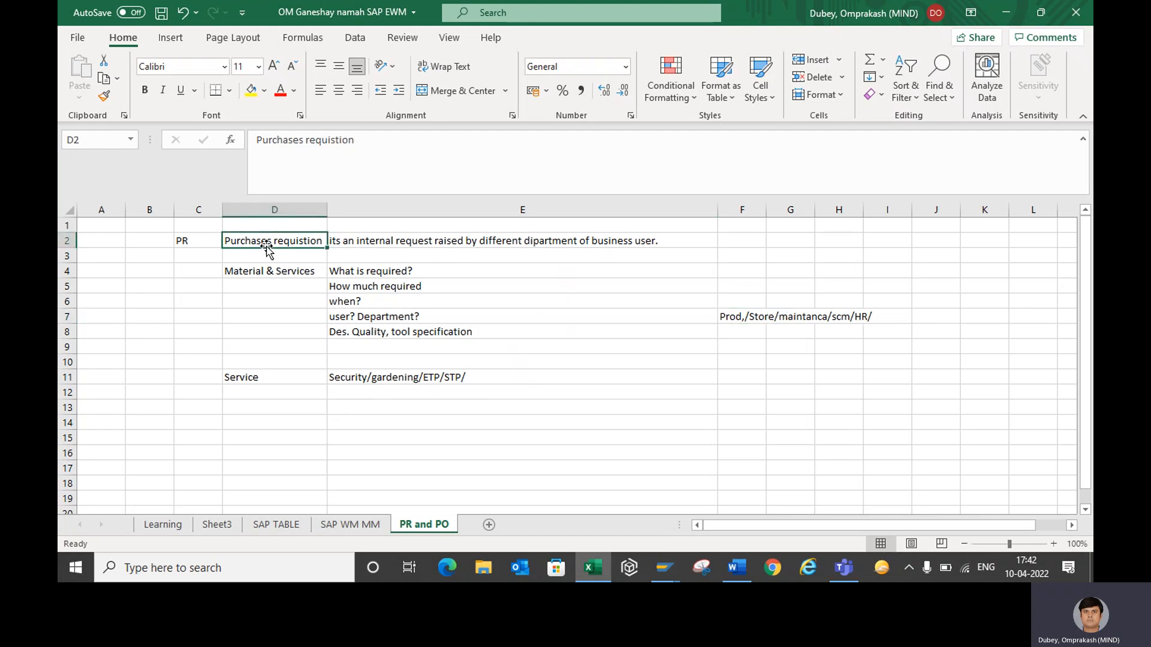
left_click(239, 423)
type("Type")
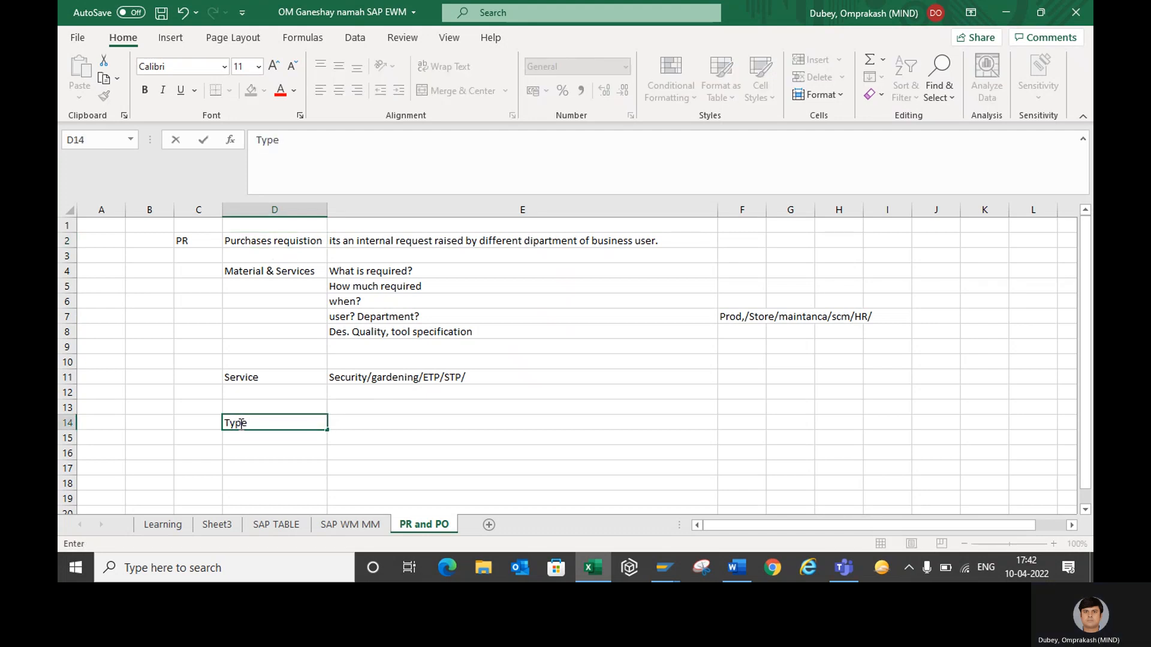
type(" of PR")
key("Tab")
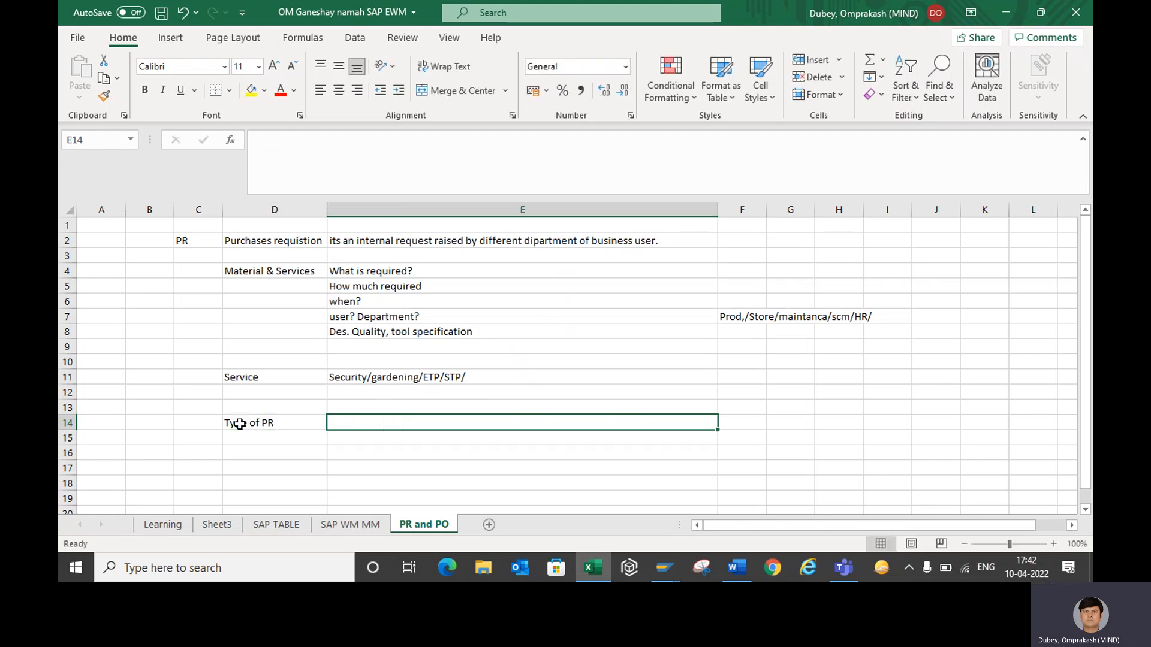
type("Normal")
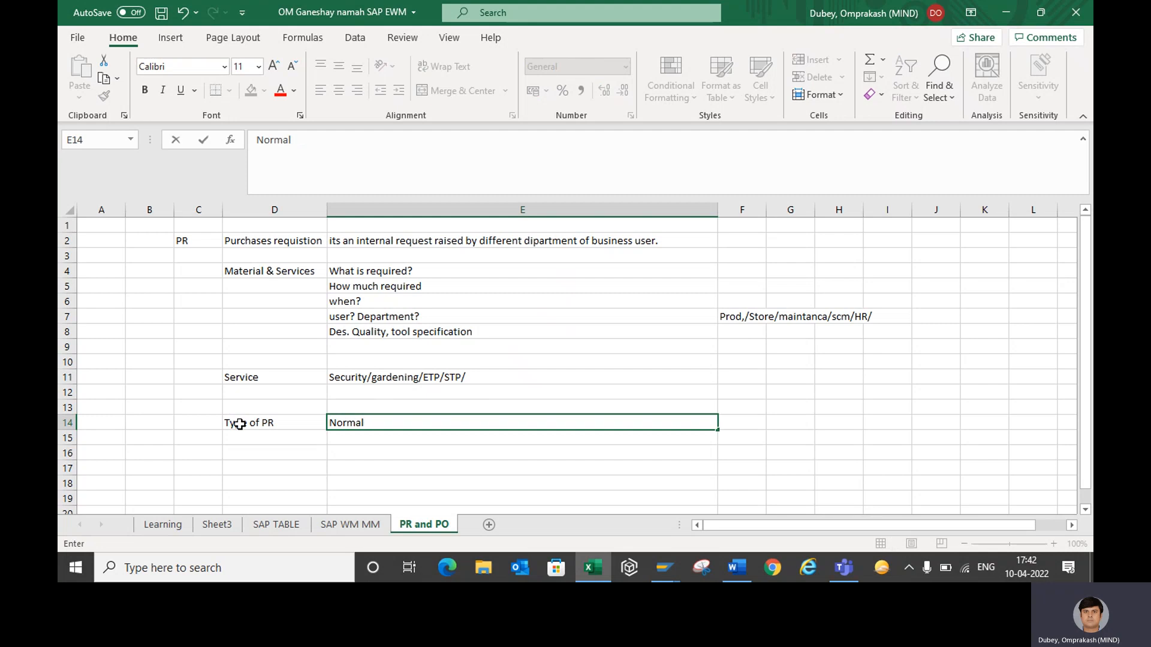
key("Return")
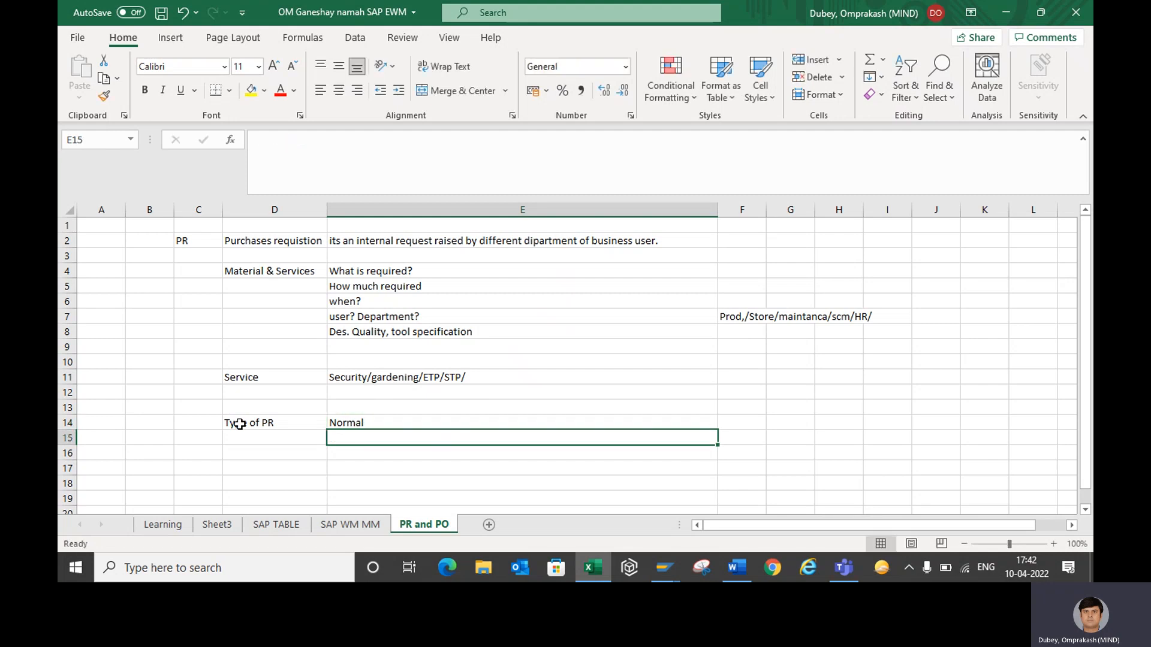
Step: Add the PR types "Service/AMC" in cell E15 and "Subcontracting" in cell E16
type("Ser")
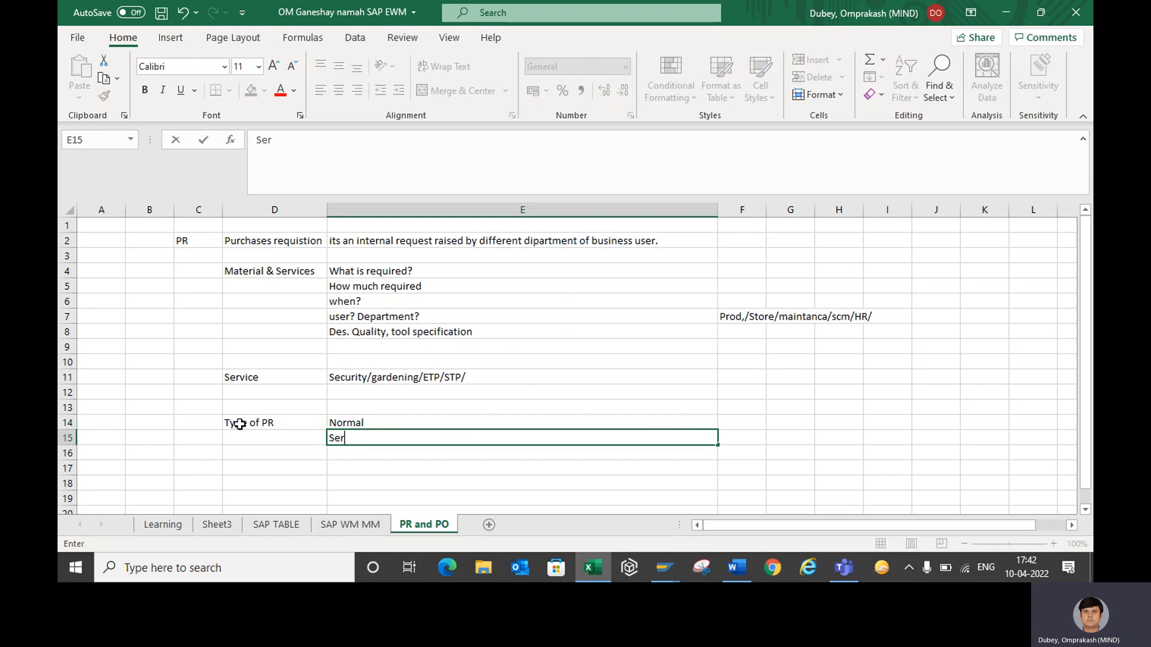
type("vice/AMC")
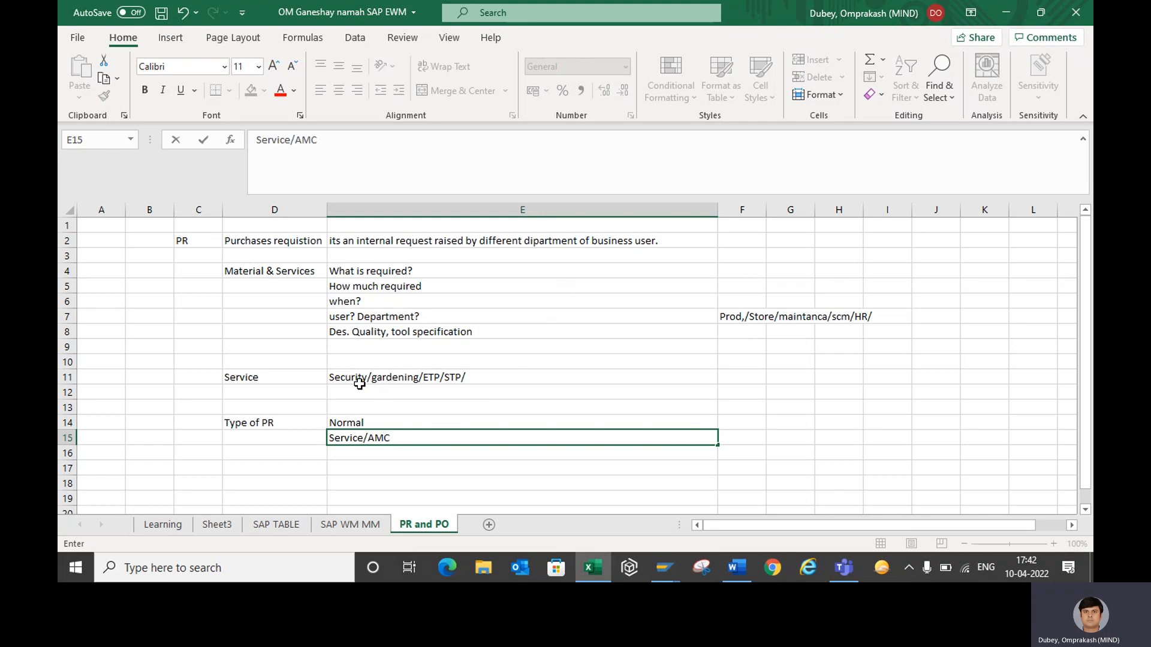
key("Return")
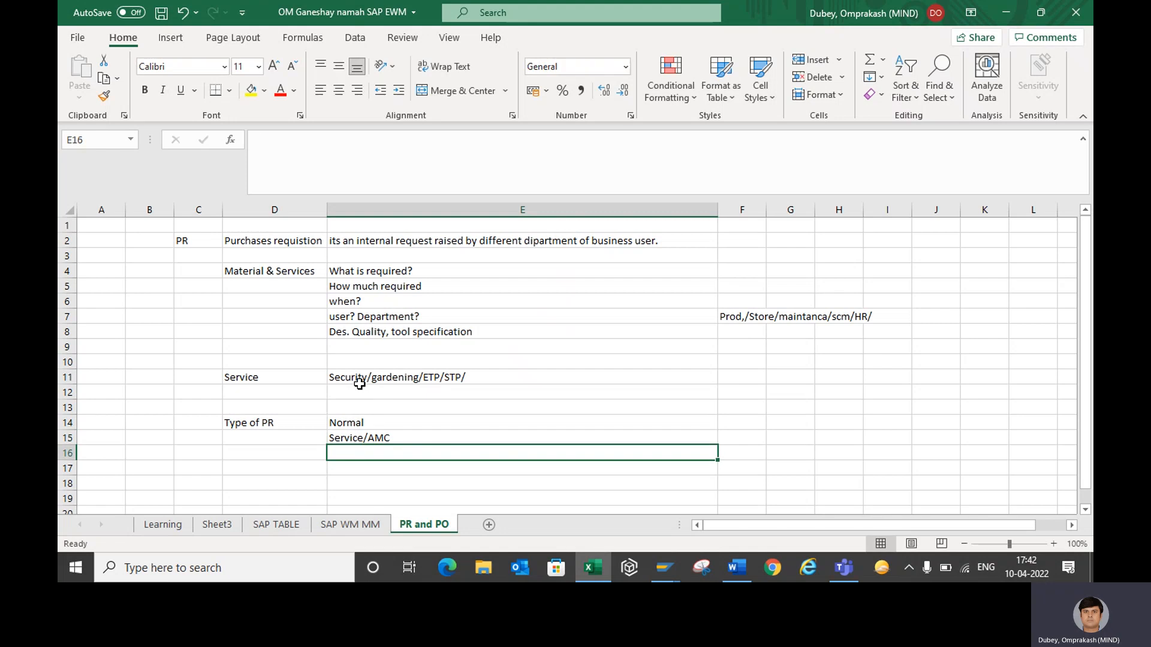
type("Subcontracting")
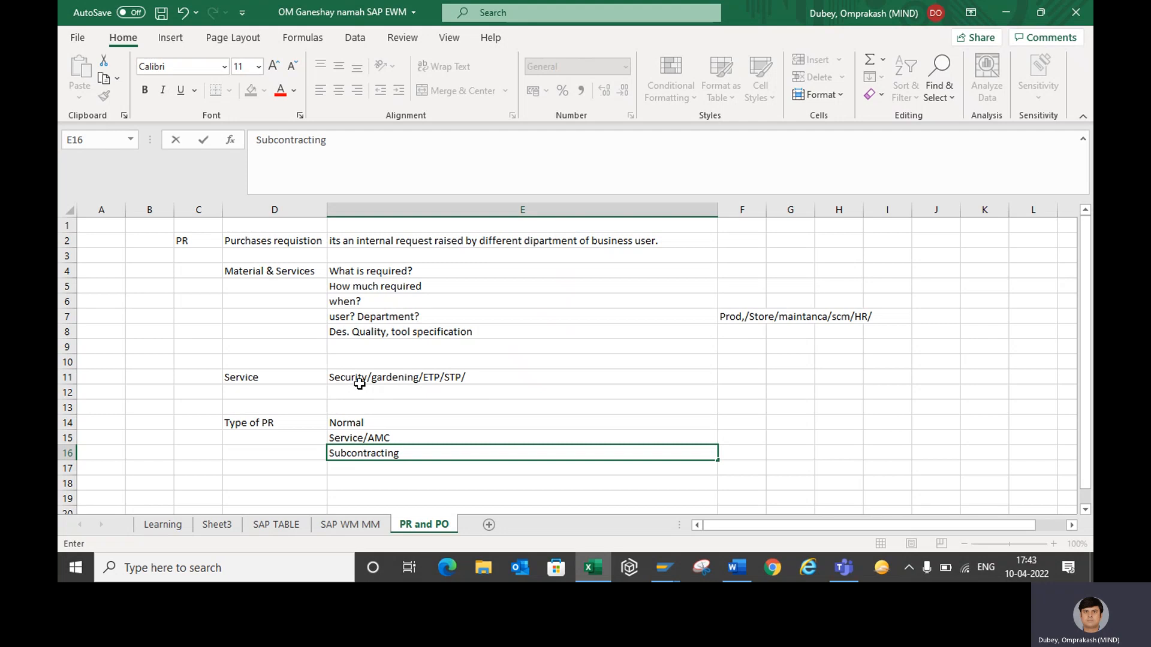
key("Return")
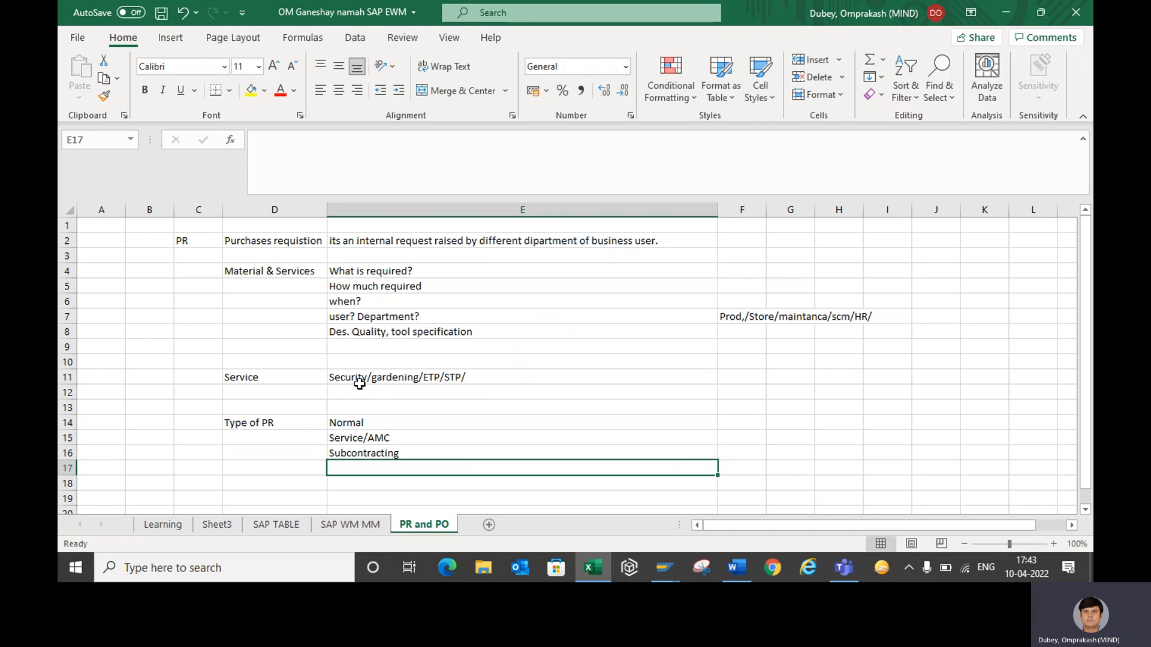
Step: Add the PR type "Asset PR" in cell E17
key("Up")
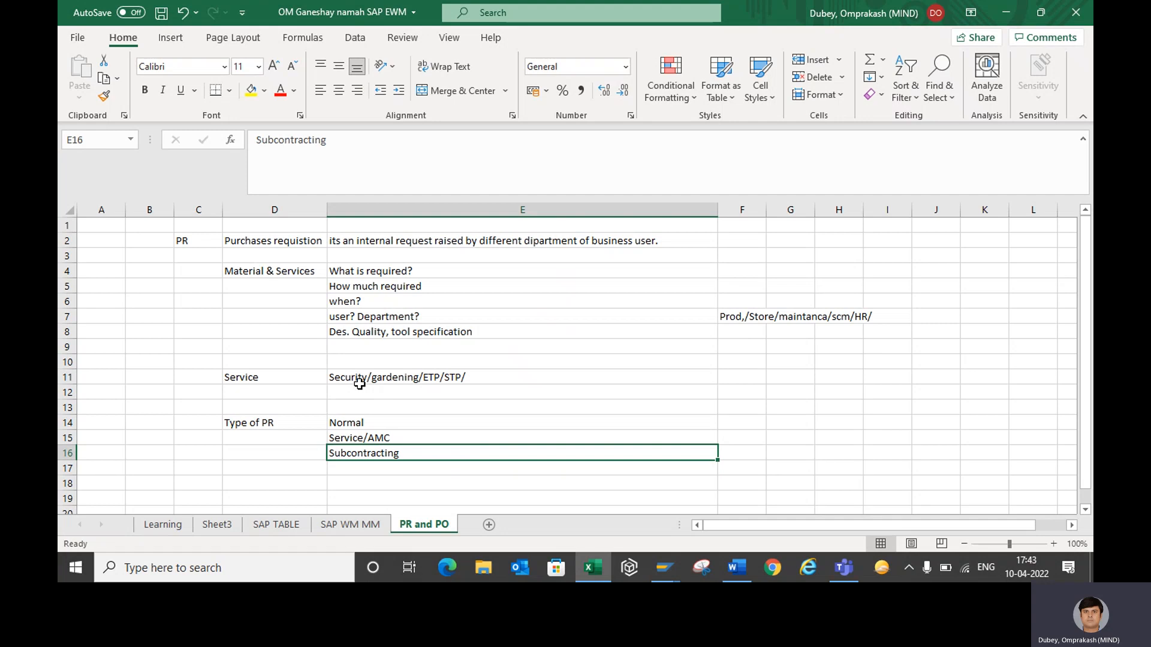
key("Up")
key("Up")
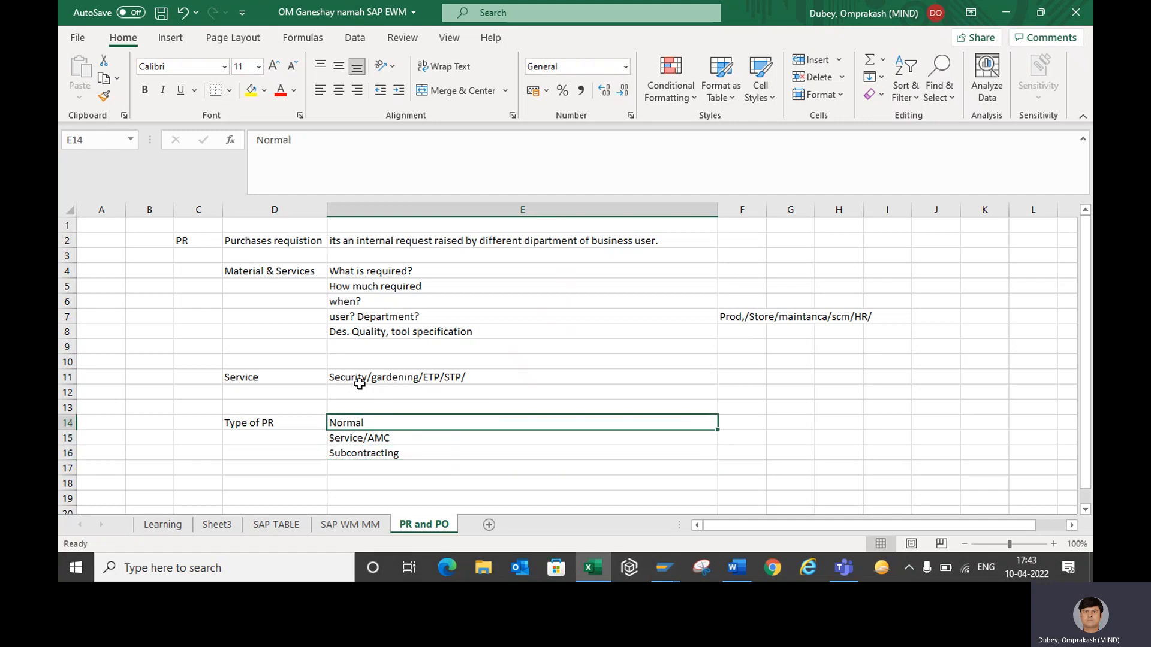
key("Down")
key("Down")
key("Down")
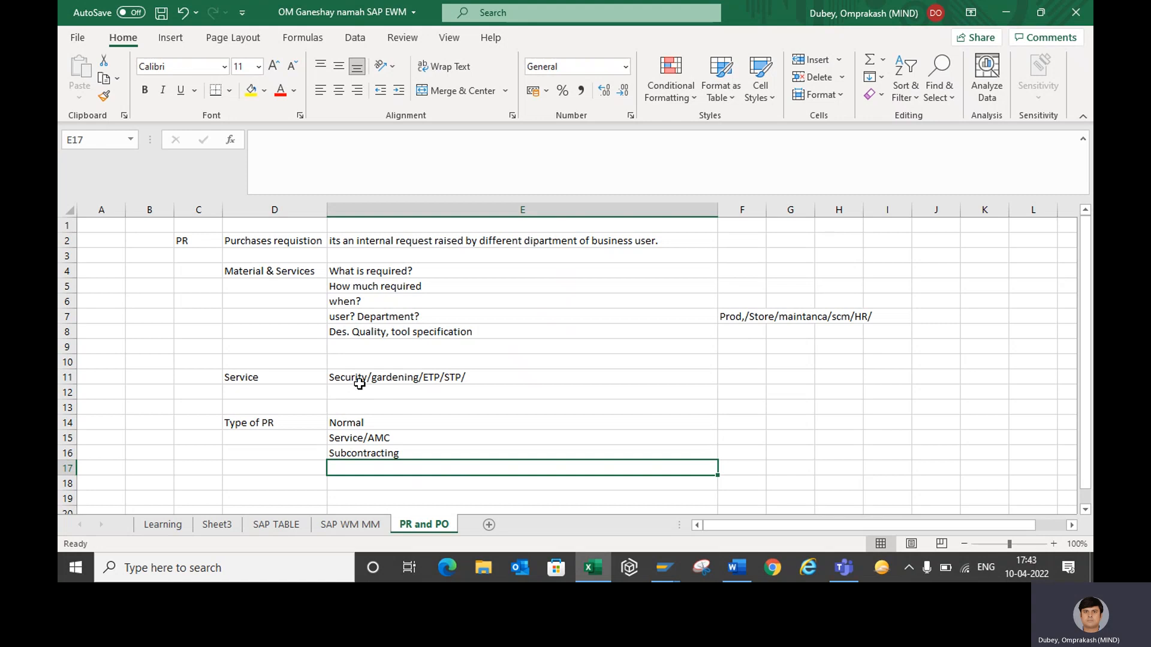
type("Asset")
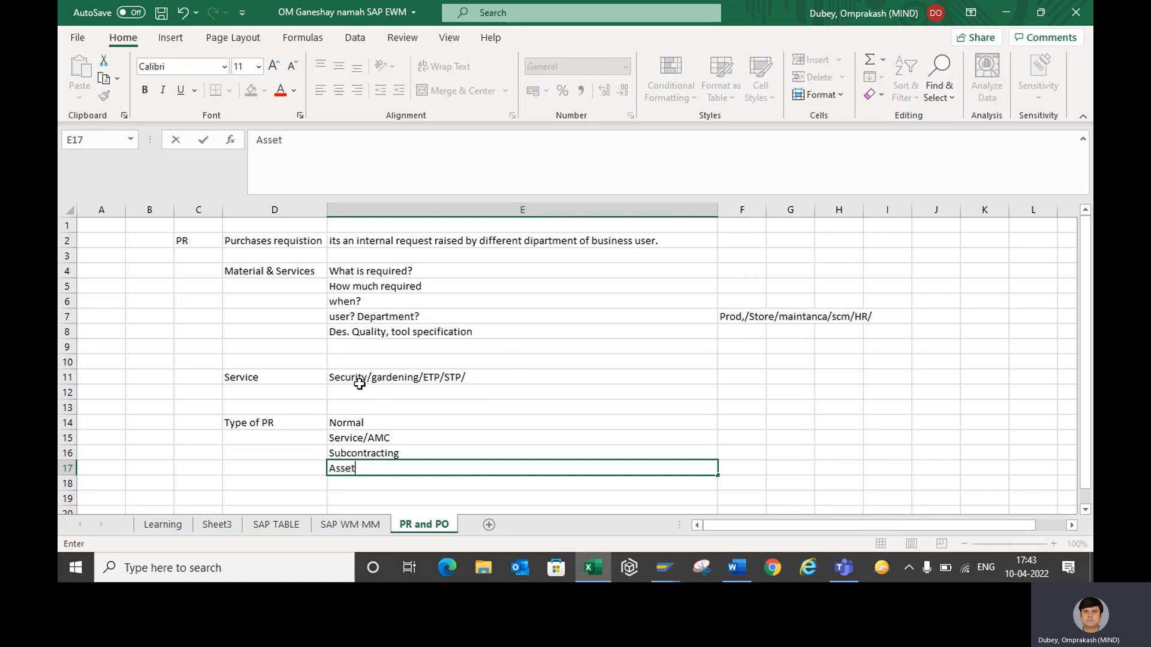
type(" PR")
key("Return")
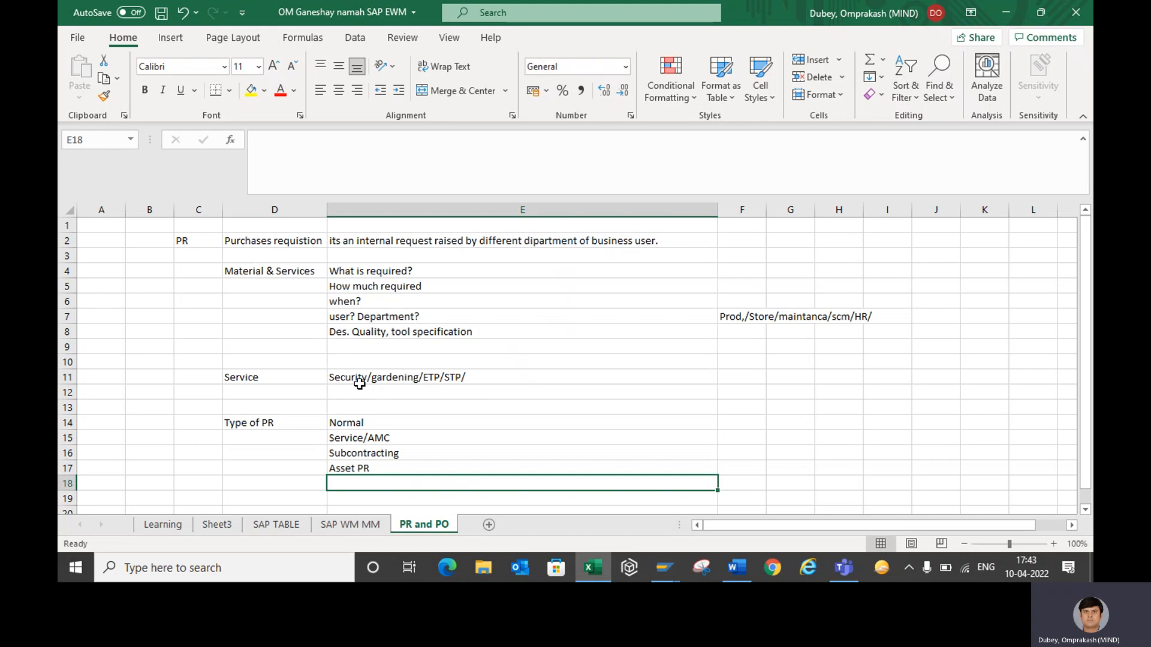
Step: Extend the first PR type in cell E14 to read "Normal Direct Purcahse /indirect Purchase"
key("Up")
key("Up")
key("Up")
key("Up")
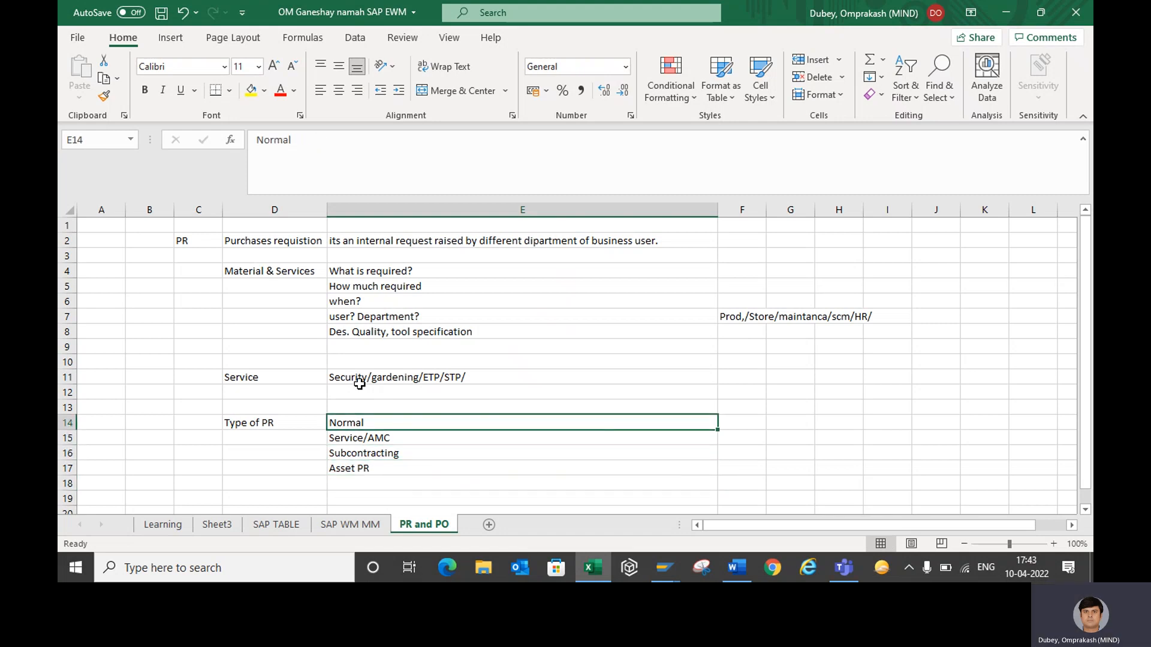
double_click(374, 421)
type("Direct Purcahse")
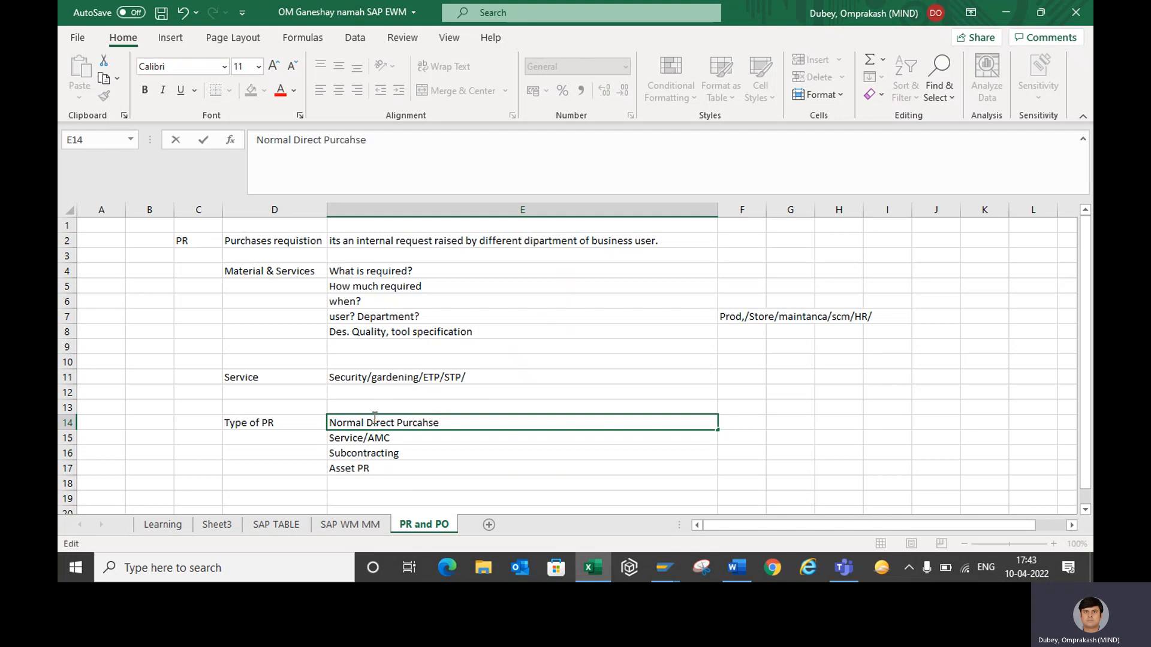
type(" /idirect")
key("BackSpace")
key("BackSpace")
key("BackSpace")
key("BackSpace")
key("BackSpace")
key("BackSpace")
key("BackSpace")
type("ndirect Purch")
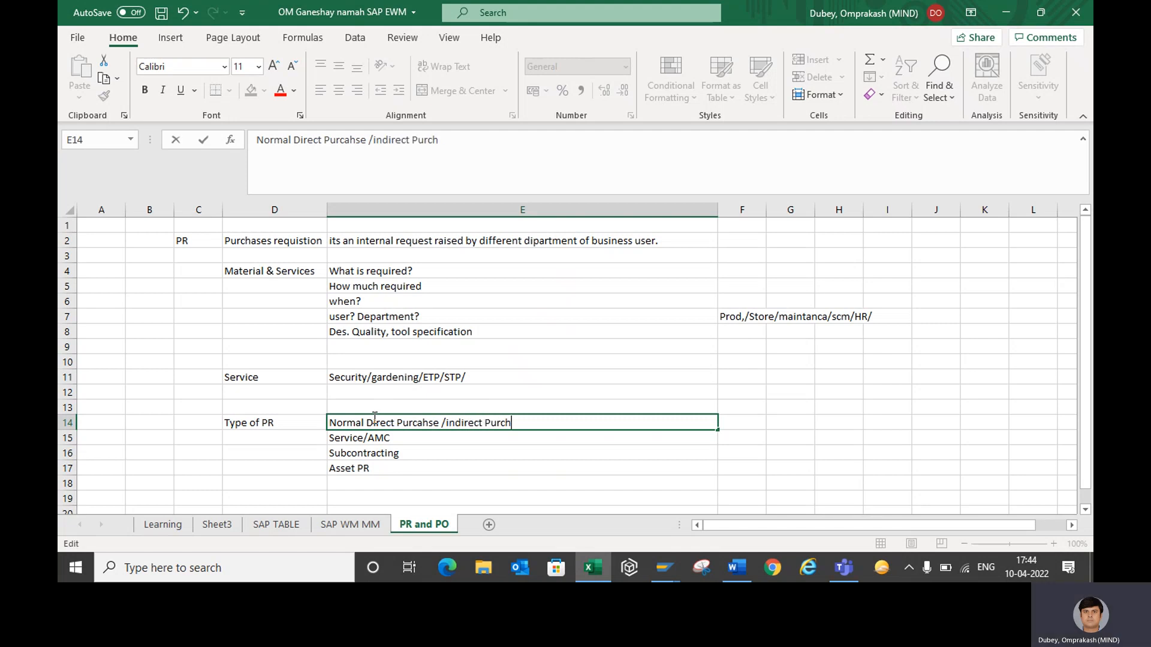
type("ase")
key("Return")
left_click(373, 418)
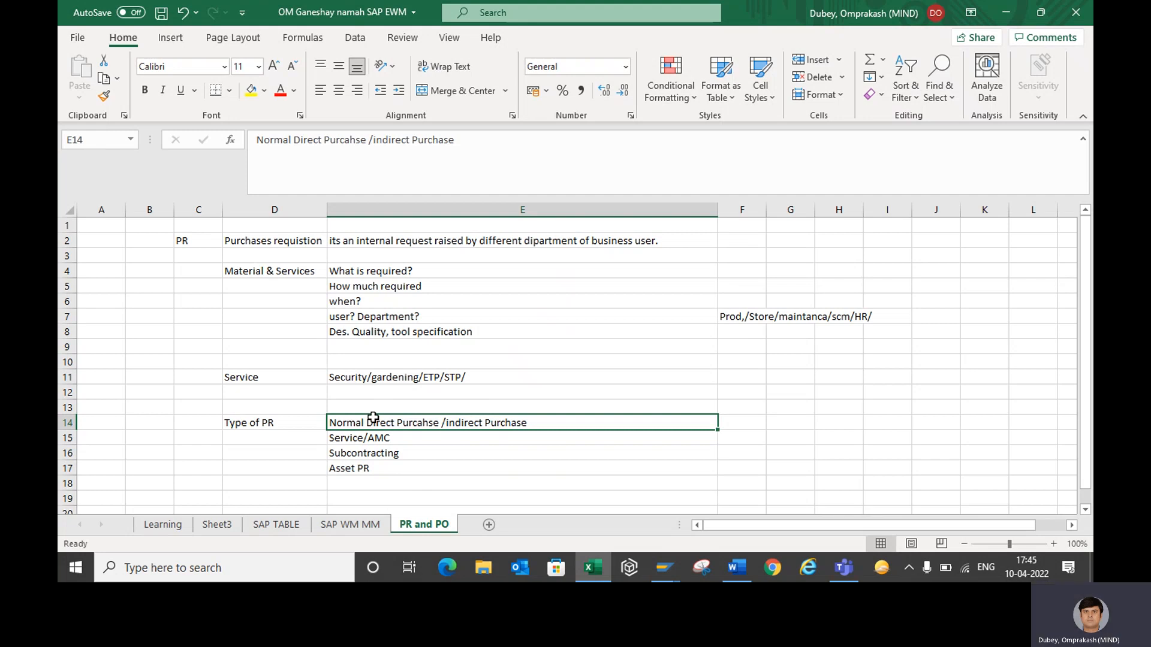
Step: Enter the example product "Burger" in cell G14
left_click(796, 418)
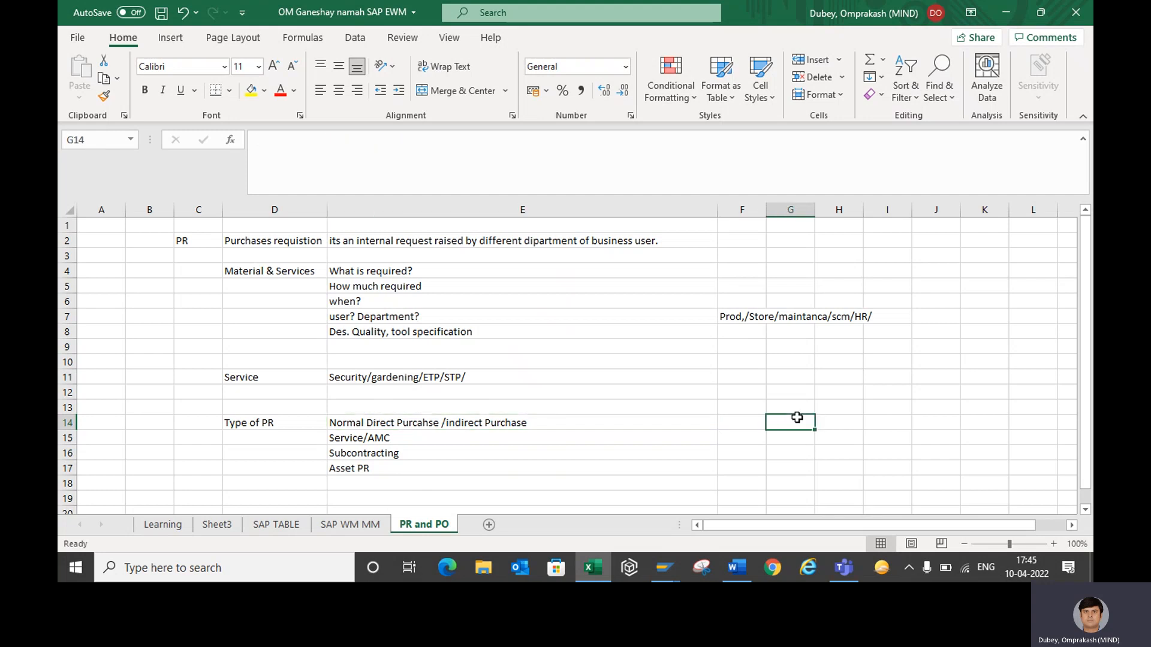
type("Burger")
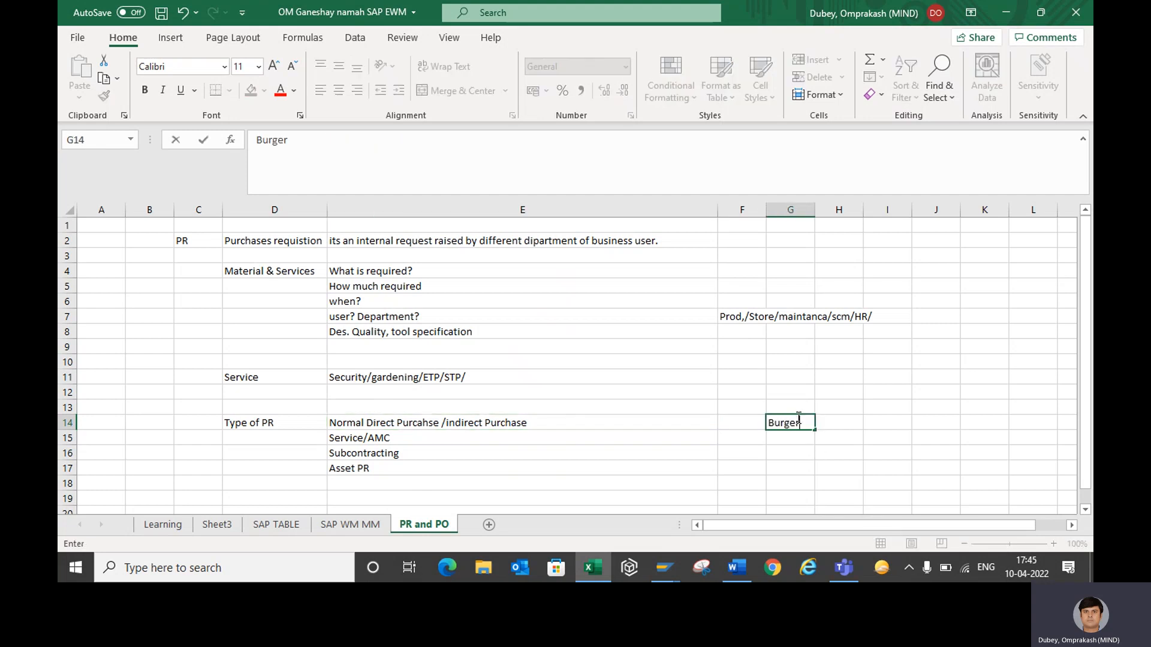
key("Return")
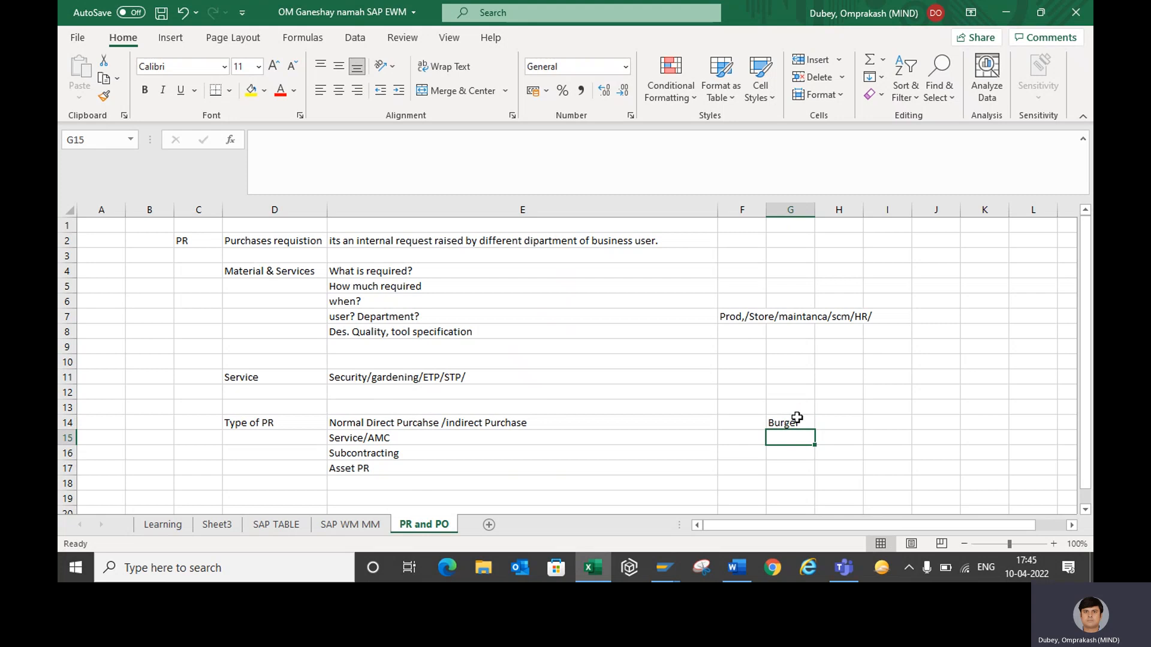
left_click(957, 407)
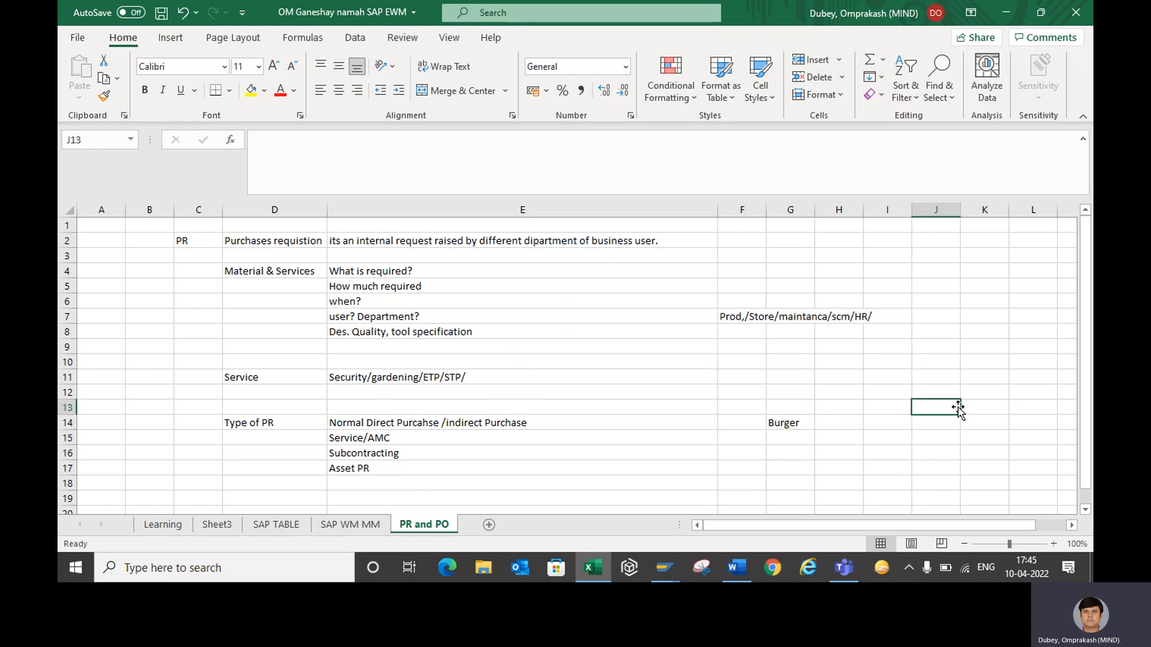
type("re")
key("BackSpace")
key("BackSpace")
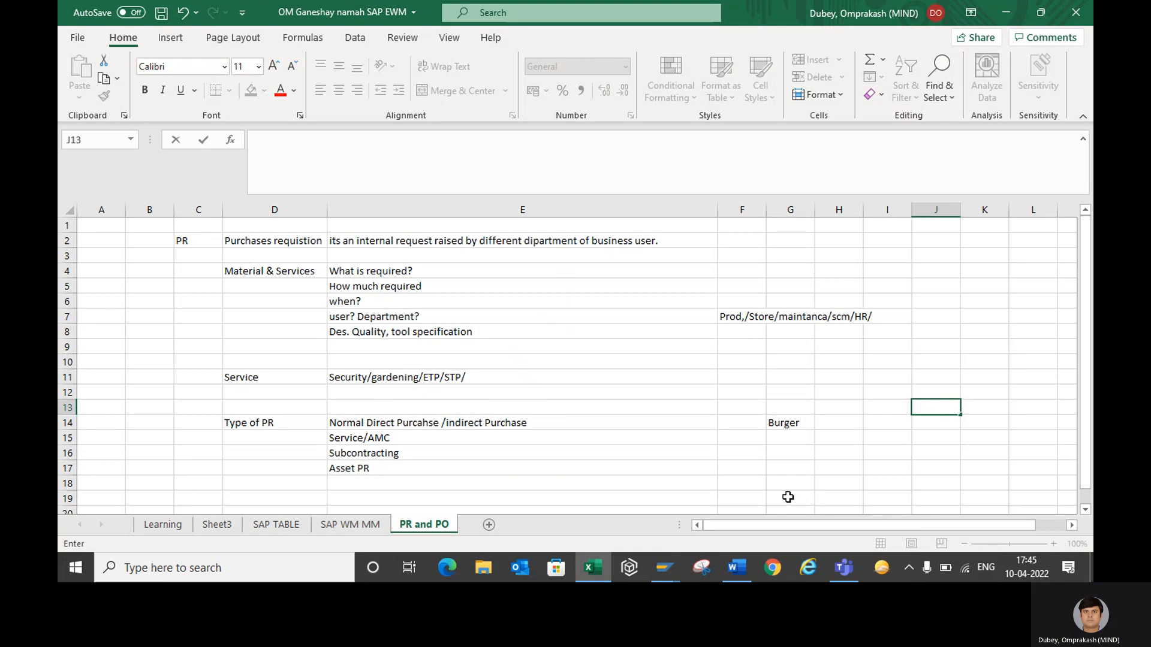
Step: Enter the burger components "Bread" in cell H14 and "cucumber" in cell I14
left_click(827, 427)
type("Bread")
left_click(881, 423)
type("c")
key("BackSpace")
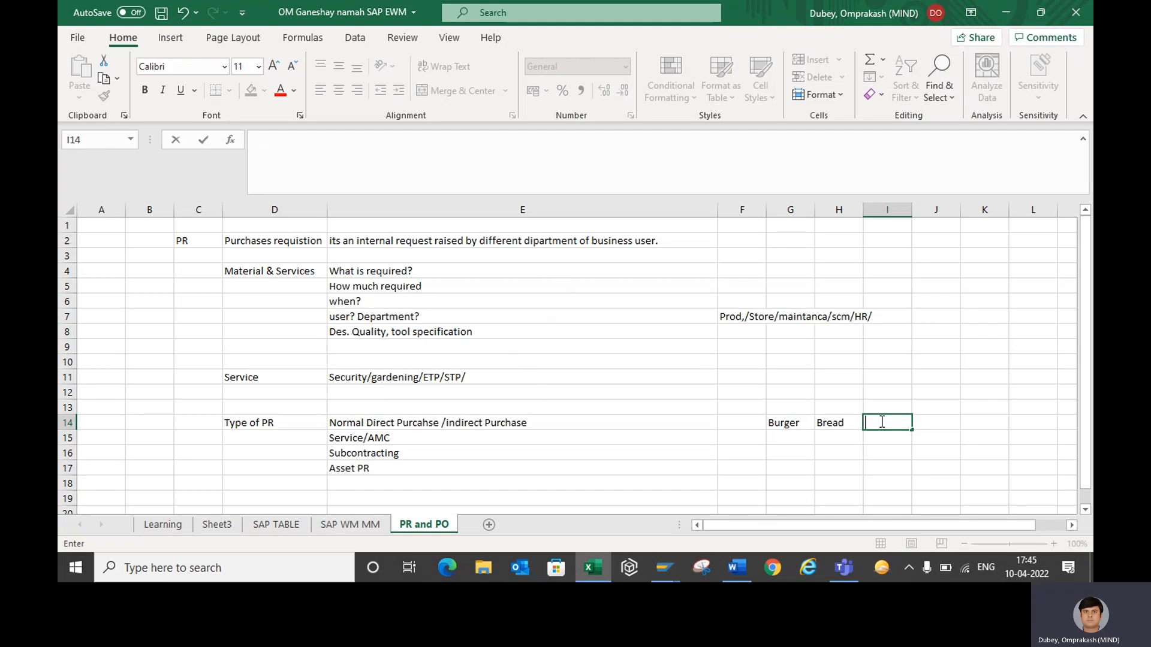
type("cucumber")
key("Tab")
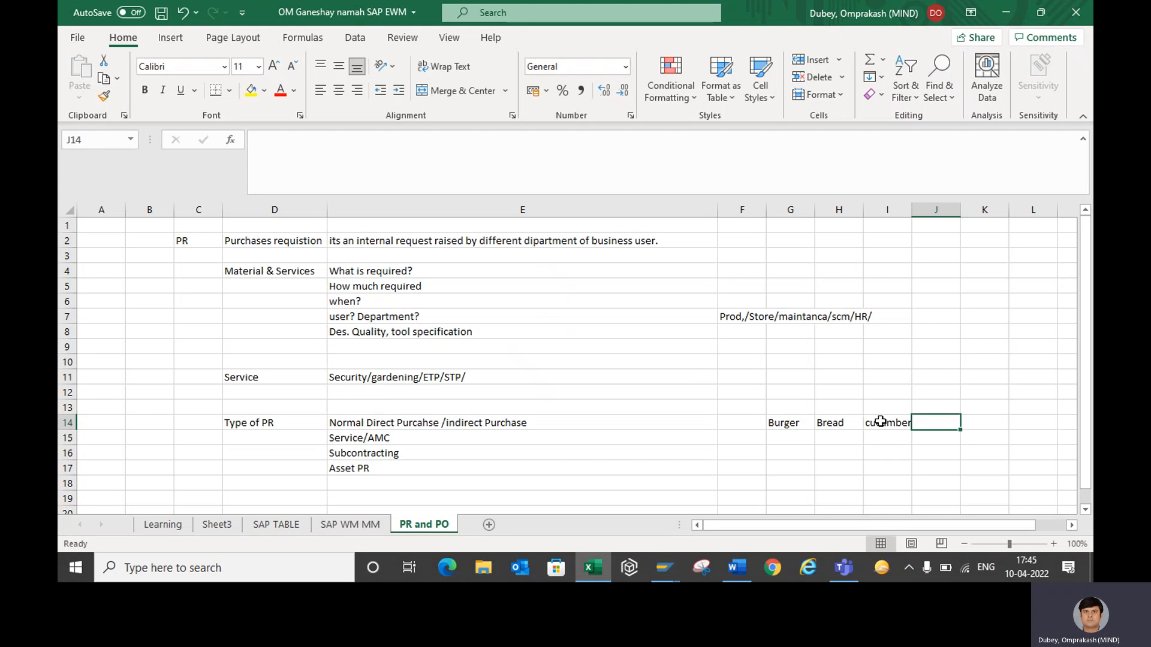
Step: Enter the burger components "cabage" in cell J14 and "onion" in cell K14
type("cabage")
key("Tab")
type("onoin")
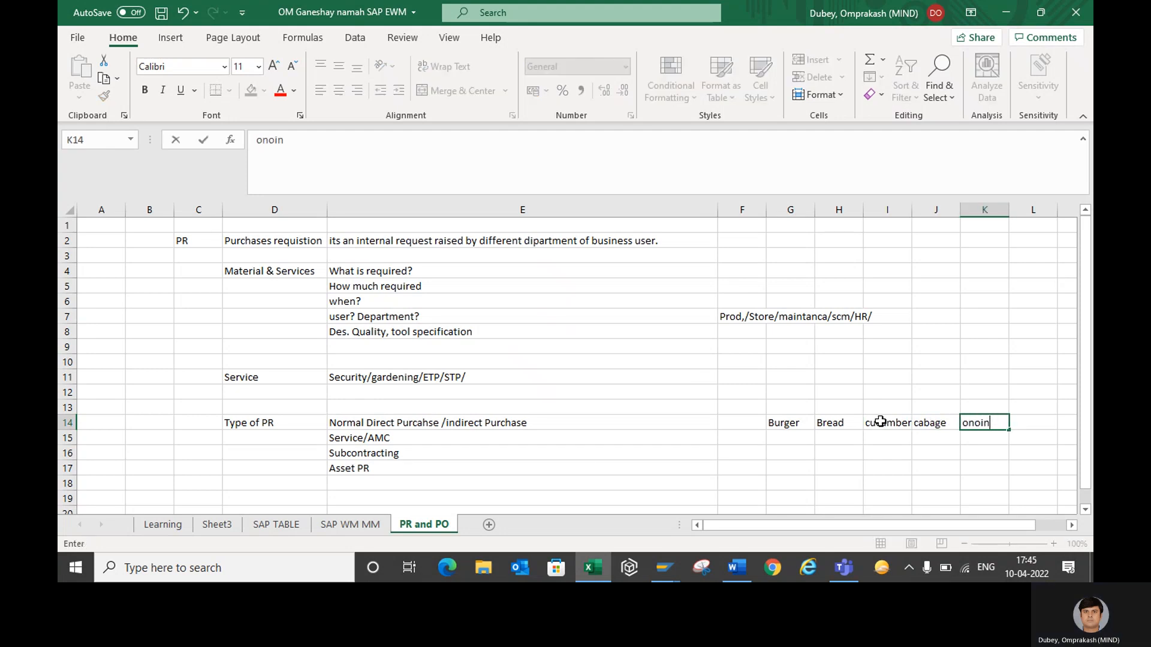
key("BackSpace")
key("BackSpace")
key("BackSpace")
type("o")
key("BackSpace")
type("ion")
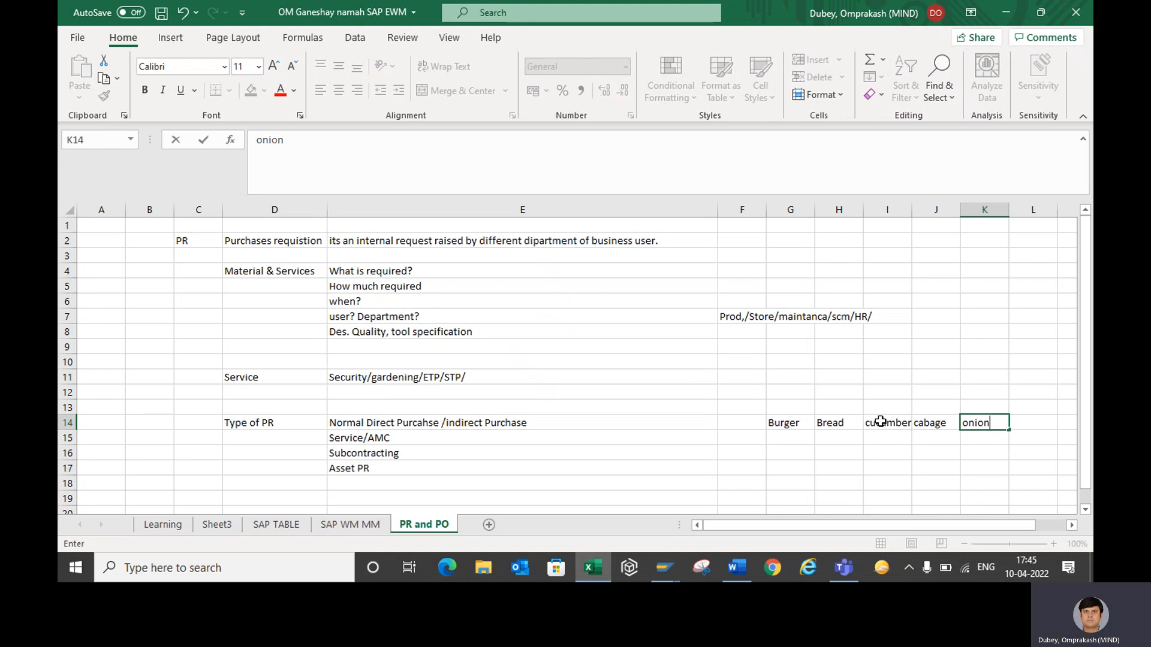
key("Tab")
Step: Enter the burger components "salt" in cell L14 and "cheese" in cell M14
type("salt")
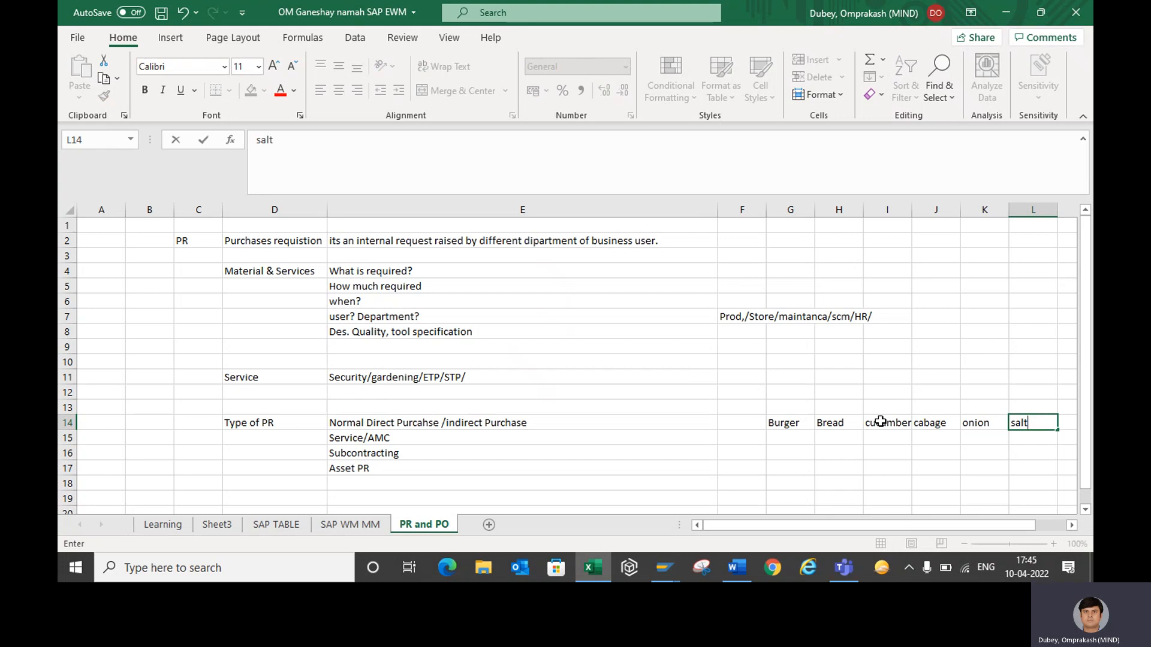
key("Tab")
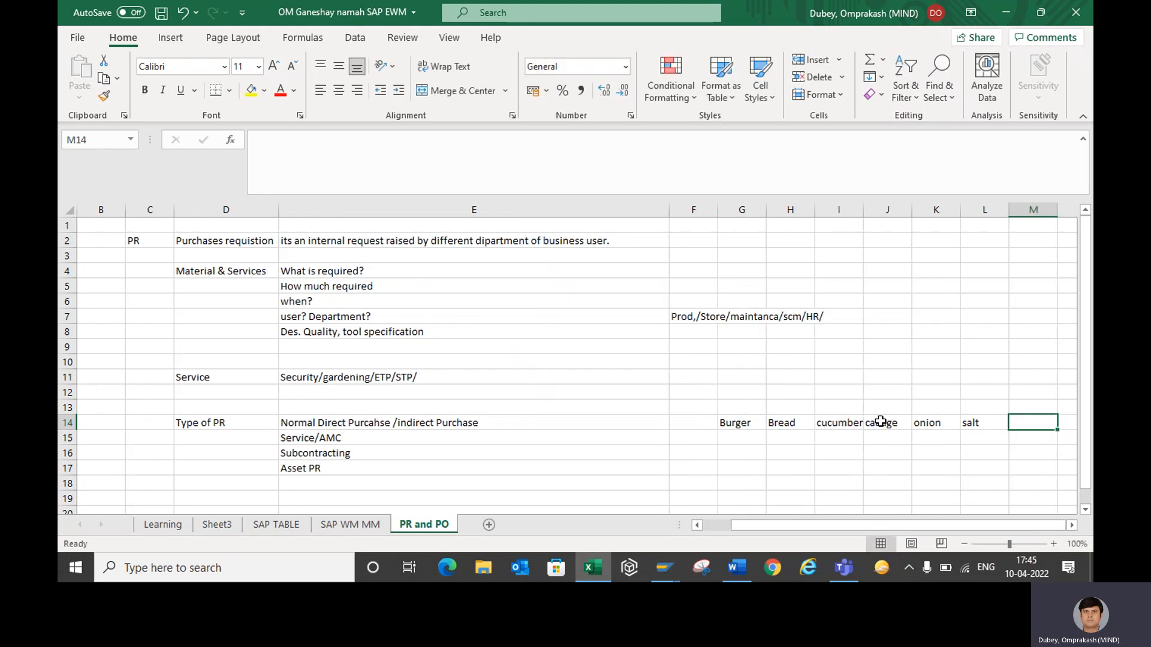
type("ch")
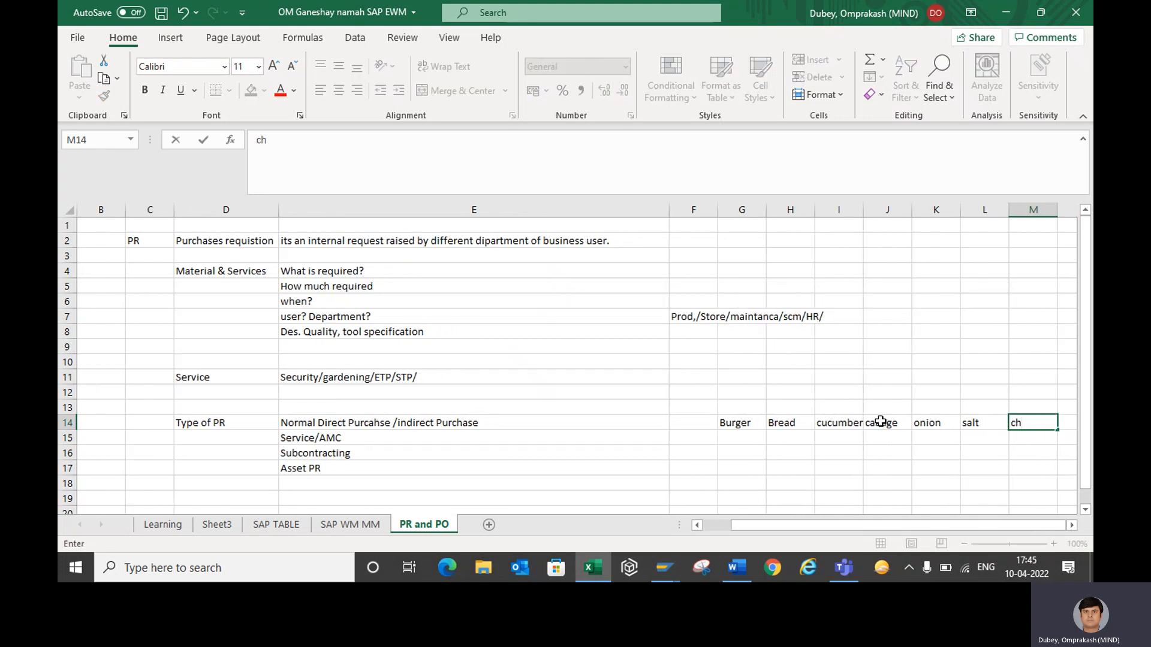
type("eese")
key("Tab")
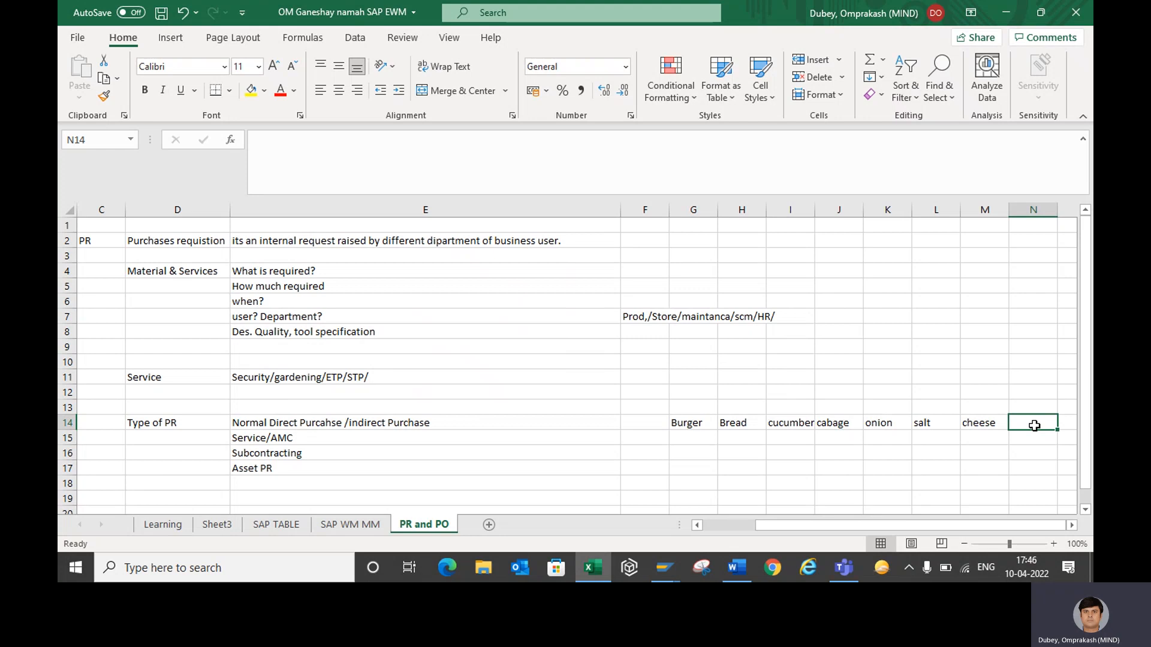
Step: Enter the burger components "paper" in cell N14 and "chutney" in cell O14
type("paper")
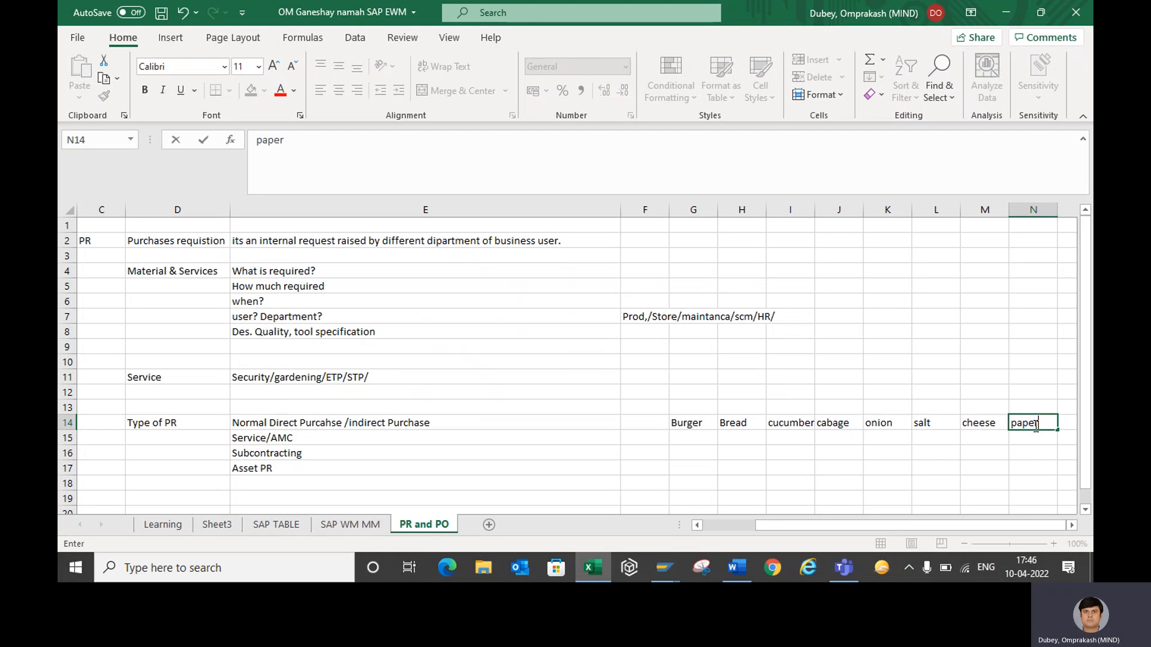
key("Tab")
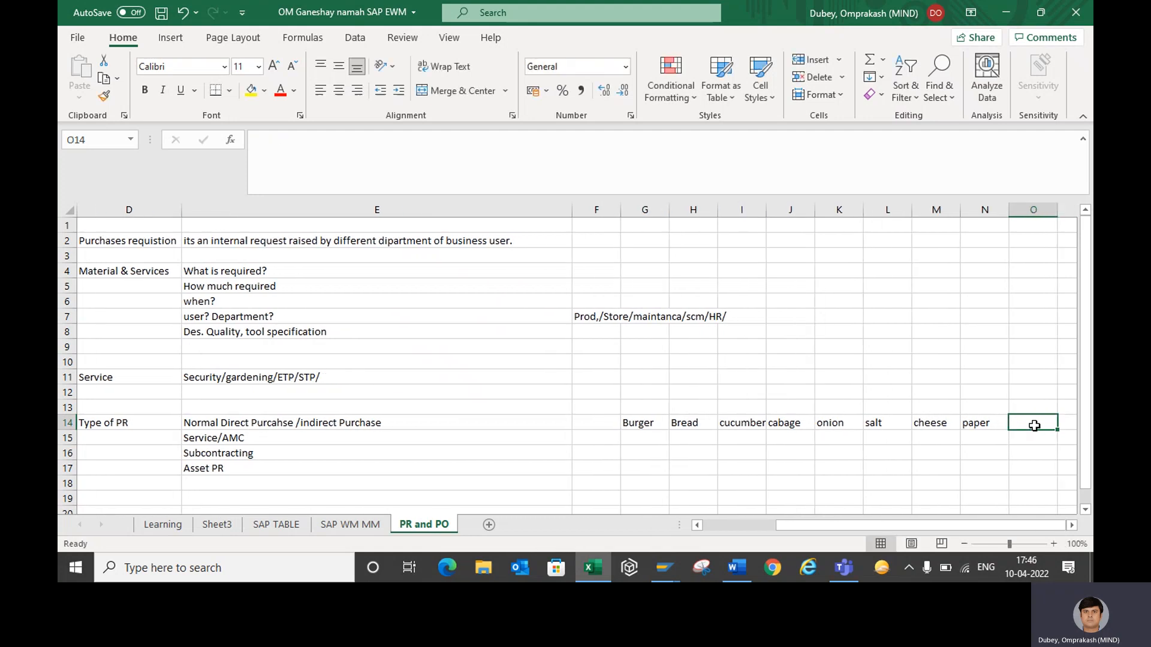
type("susue")
key("BackSpace")
key("BackSpace")
key("BackSpace")
key("BackSpace")
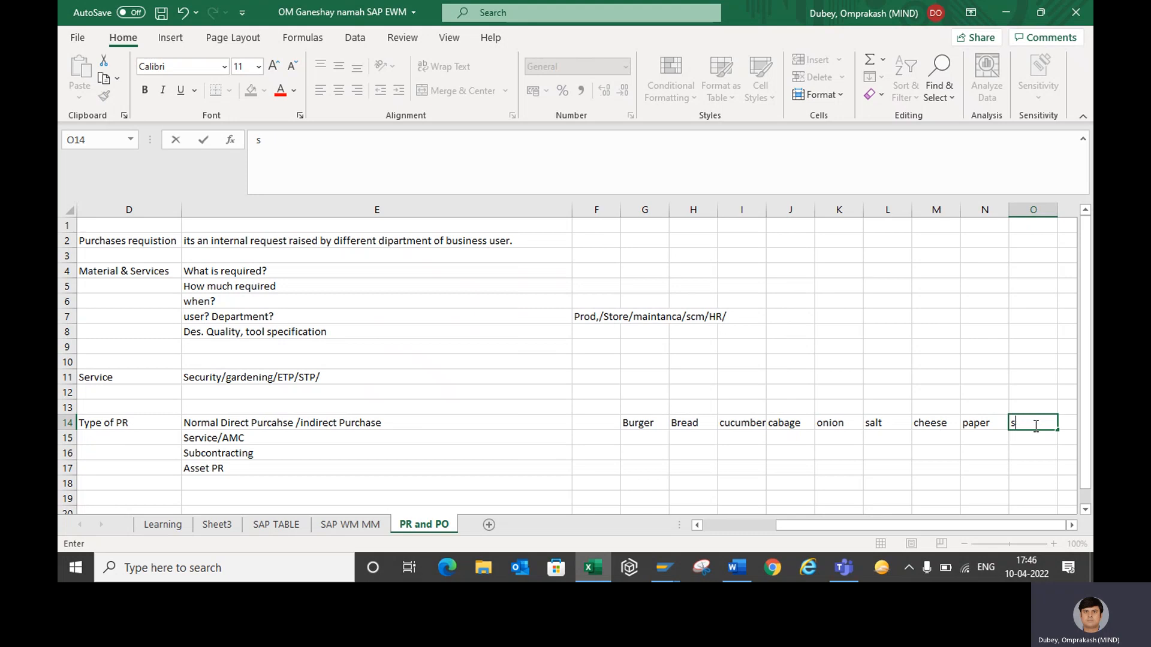
key("BackSpace")
type("chutn")
key("BackSpace")
type("ney")
key("Return")
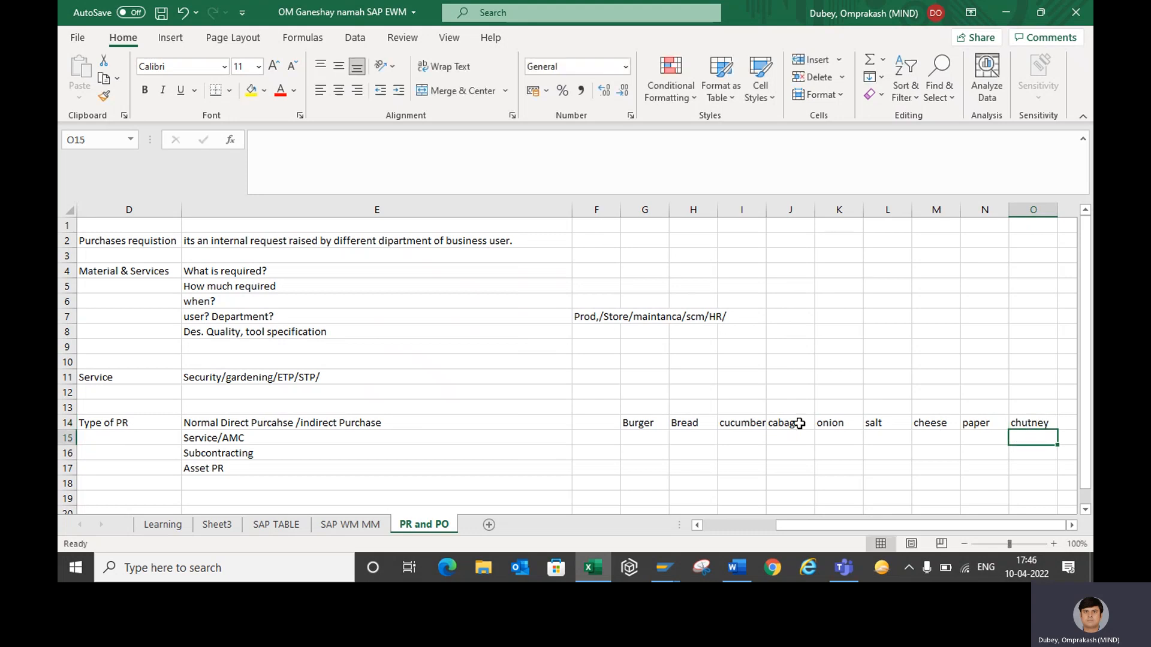
Step: Apply all borders to the burger example cells G14:O14
left_click_drag(653, 424, 1038, 427)
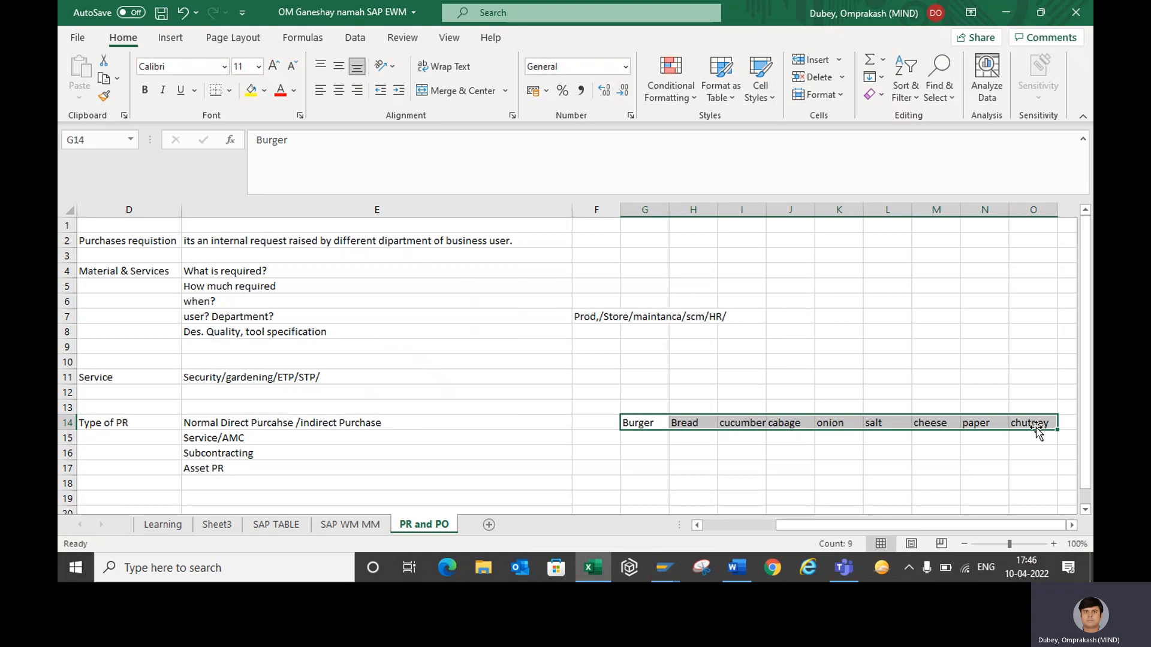
left_click(229, 91)
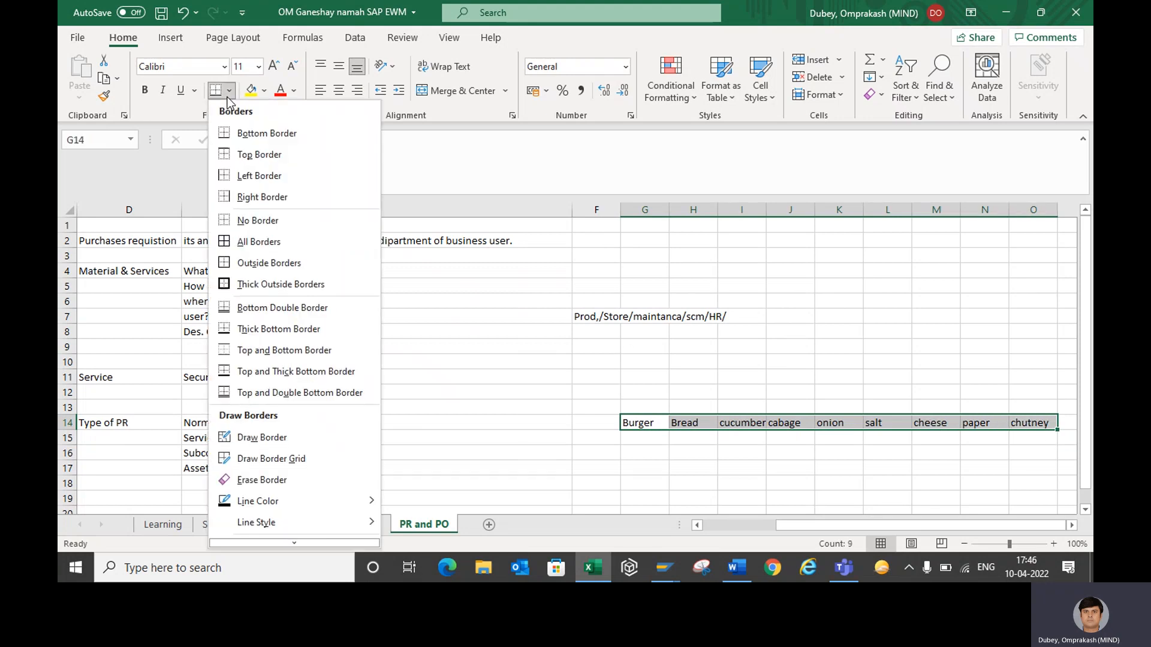
left_click(227, 242)
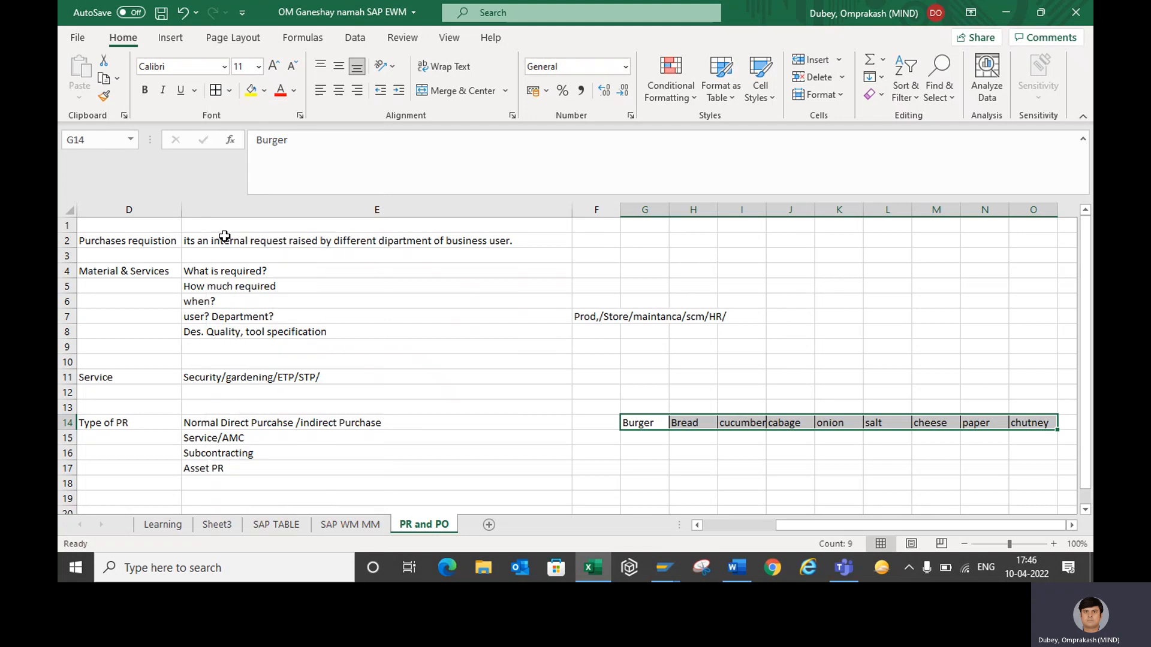
Step: Go through the burger's component cells in row 14, from bread to chutney
left_click(686, 423)
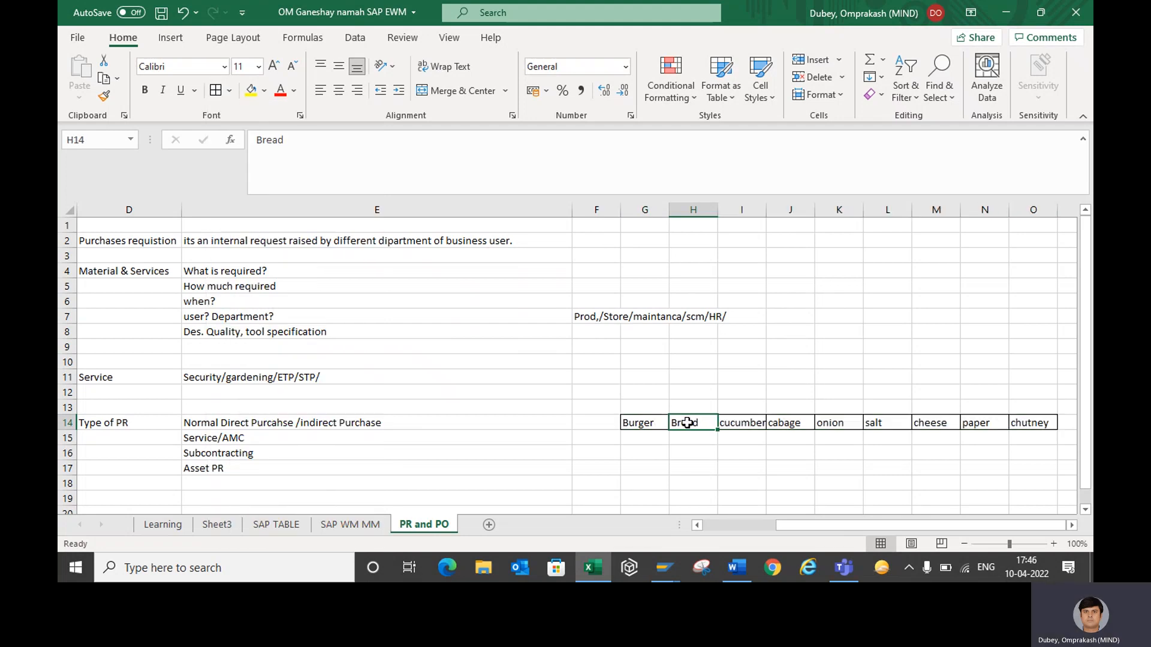
left_click(743, 424)
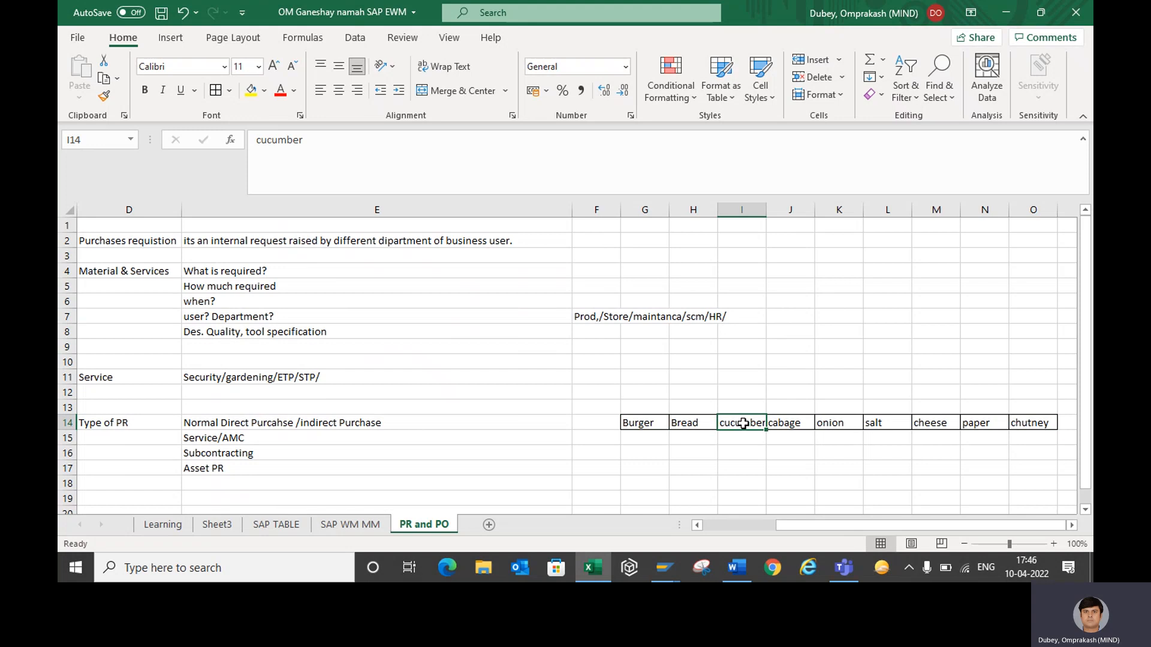
left_click(840, 422)
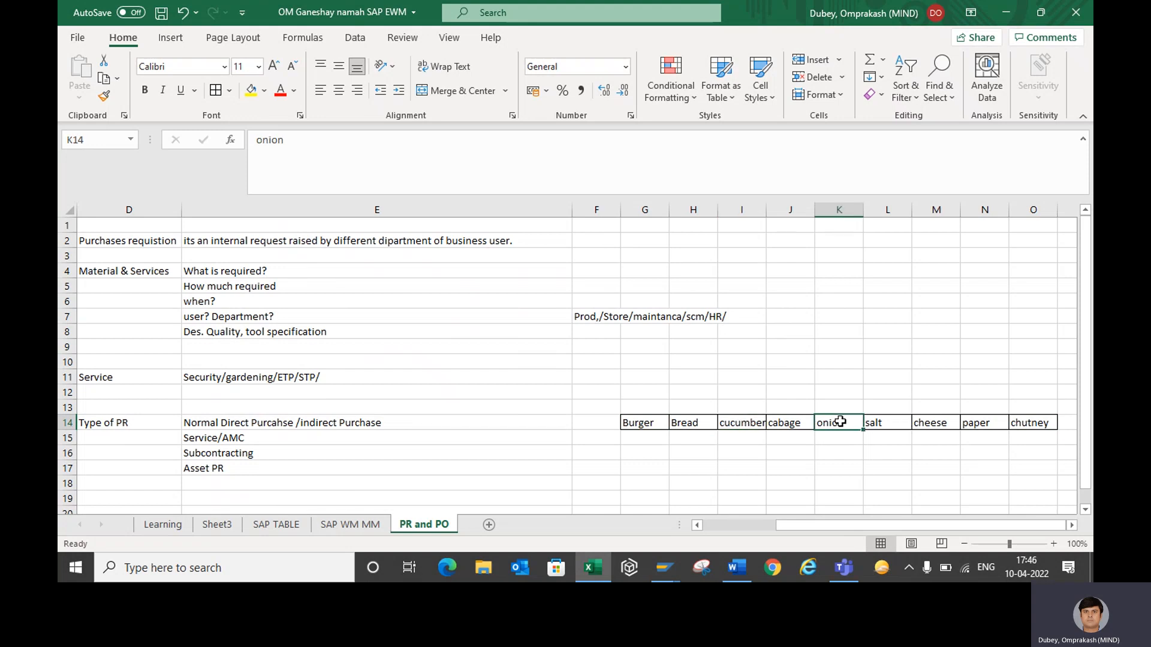
key("Right")
key("Right")
key("Right")
key("Right")
Step: Enter the indirect purchase examples "packing/clothes/sabun/ gases" in cell G16 below the burger row
key("Left")
key("Left")
key("Left")
key("Left")
key("Left")
key("Left")
key("Left")
key("Left")
key("Down")
key("Down")
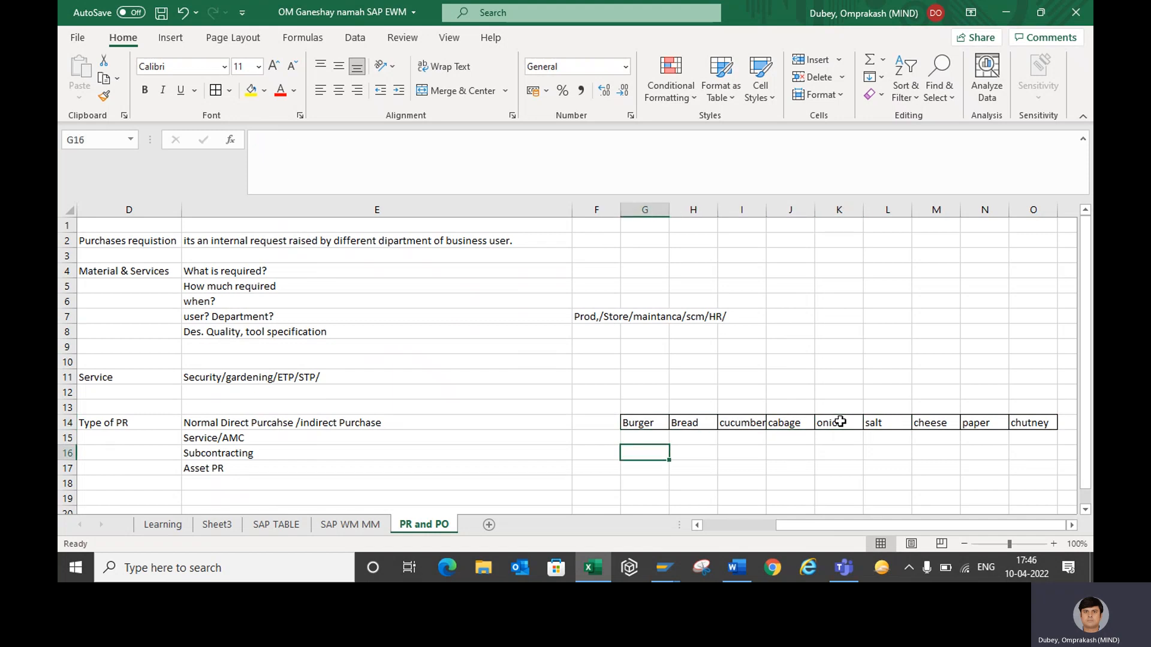
type("packing")
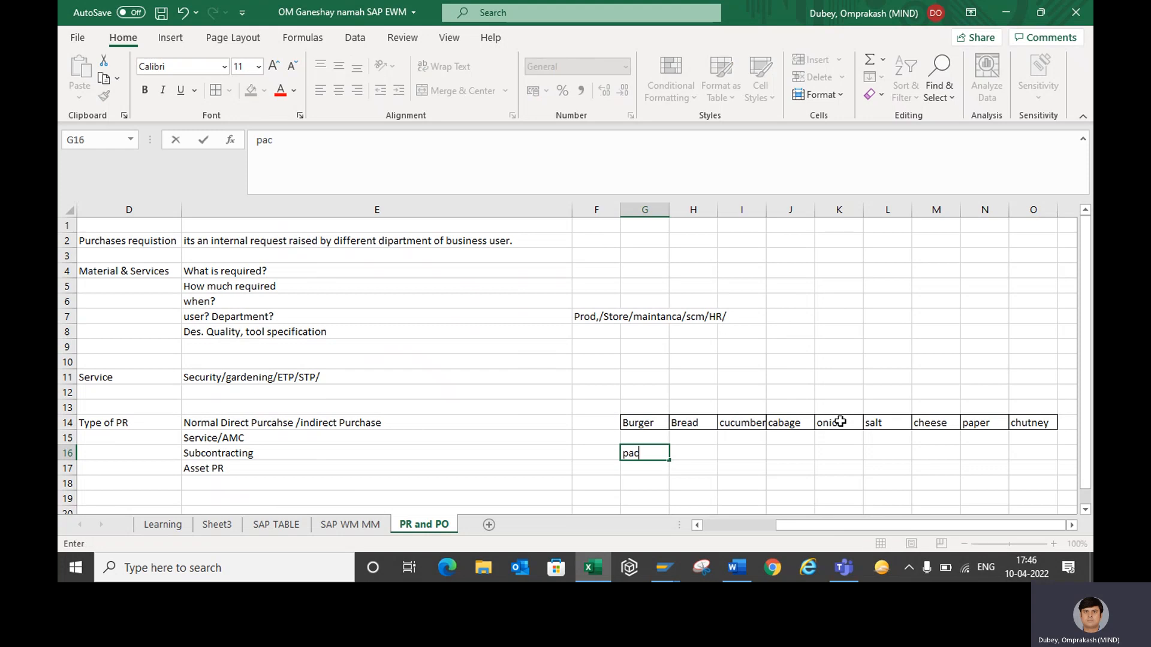
type("/clothes/")
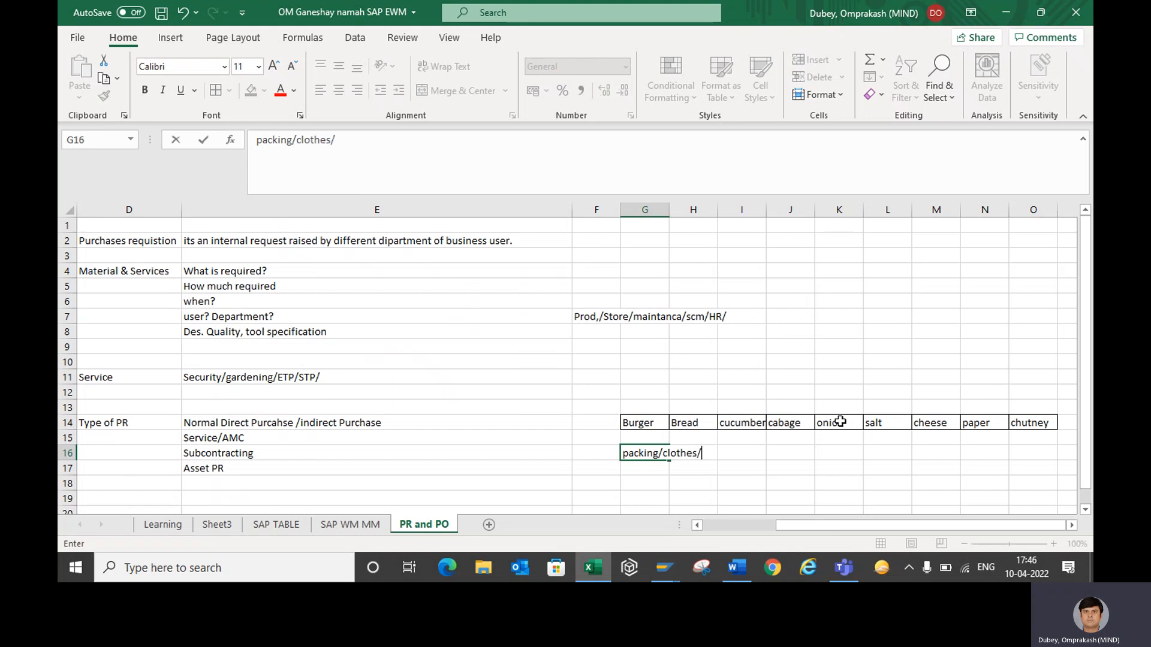
type("sabun/ gases")
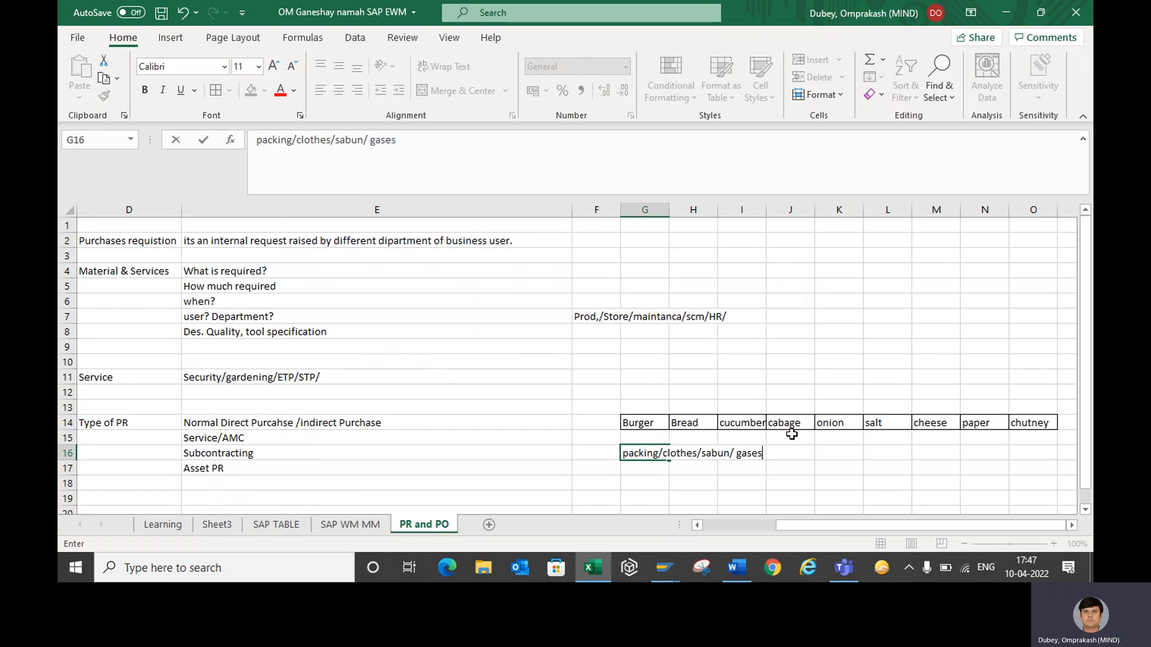
key("Return")
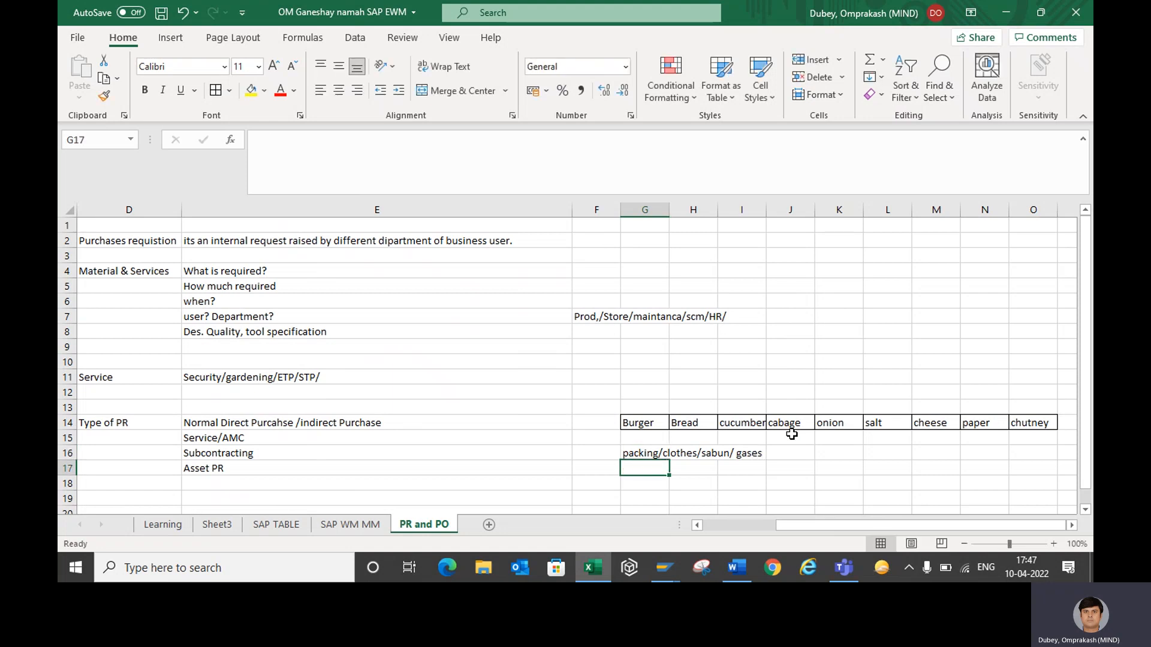
Step: Add "water/" in cell G17 as a further indirect purchase example
type("water")
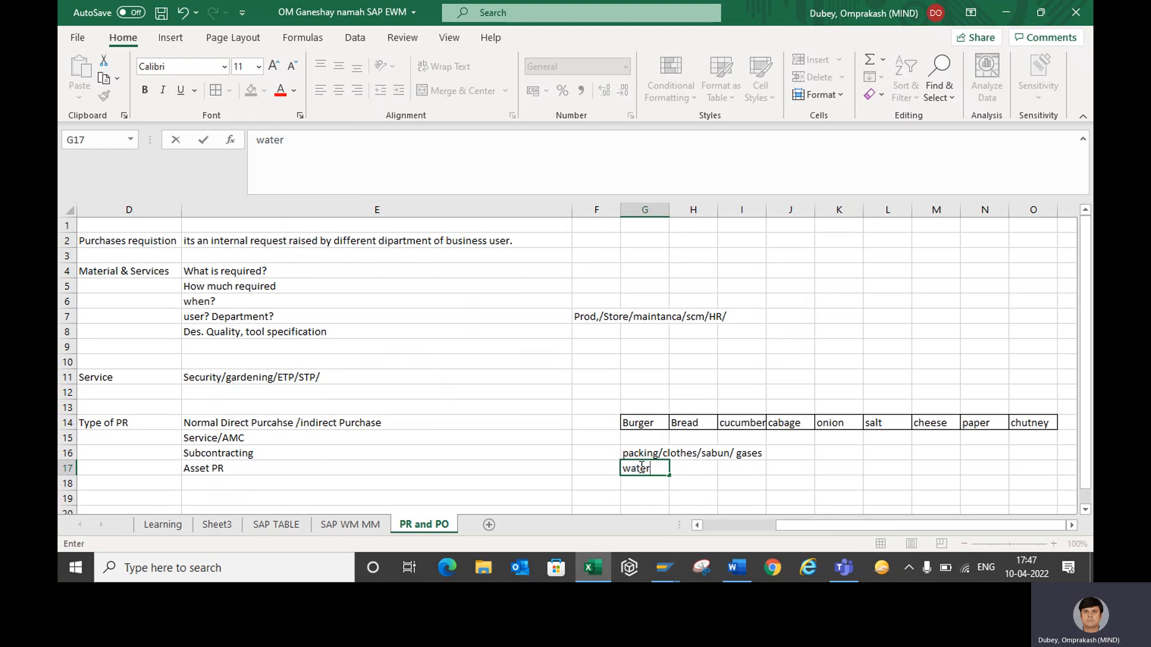
key("Return")
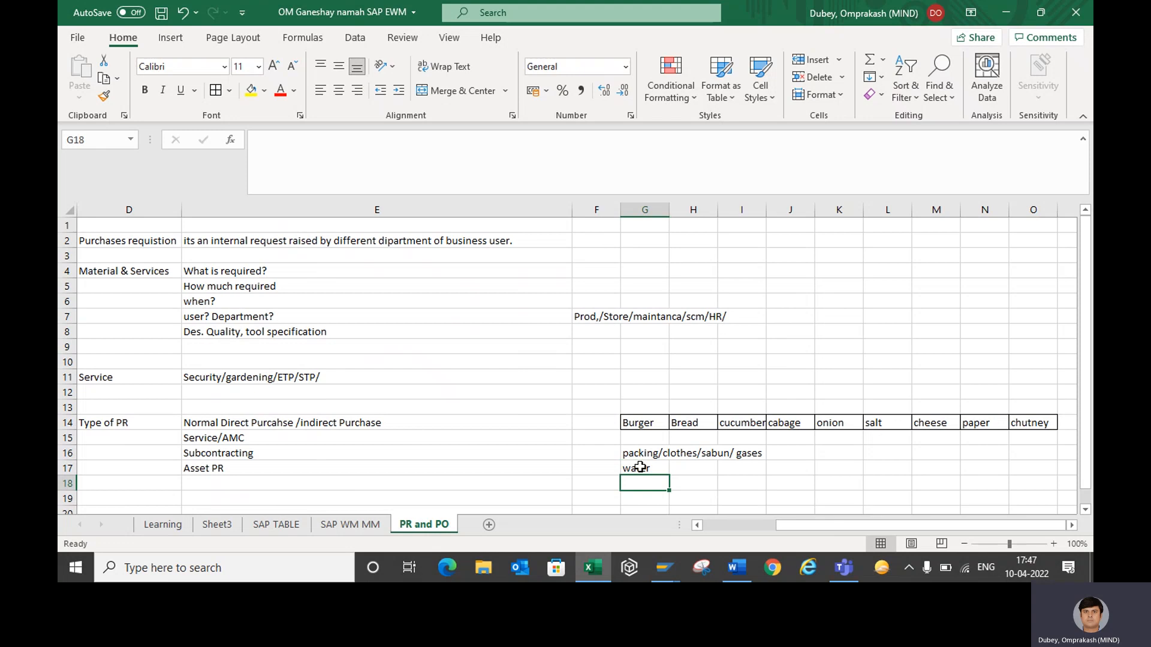
left_click(645, 468)
double_click(655, 468)
type("/")
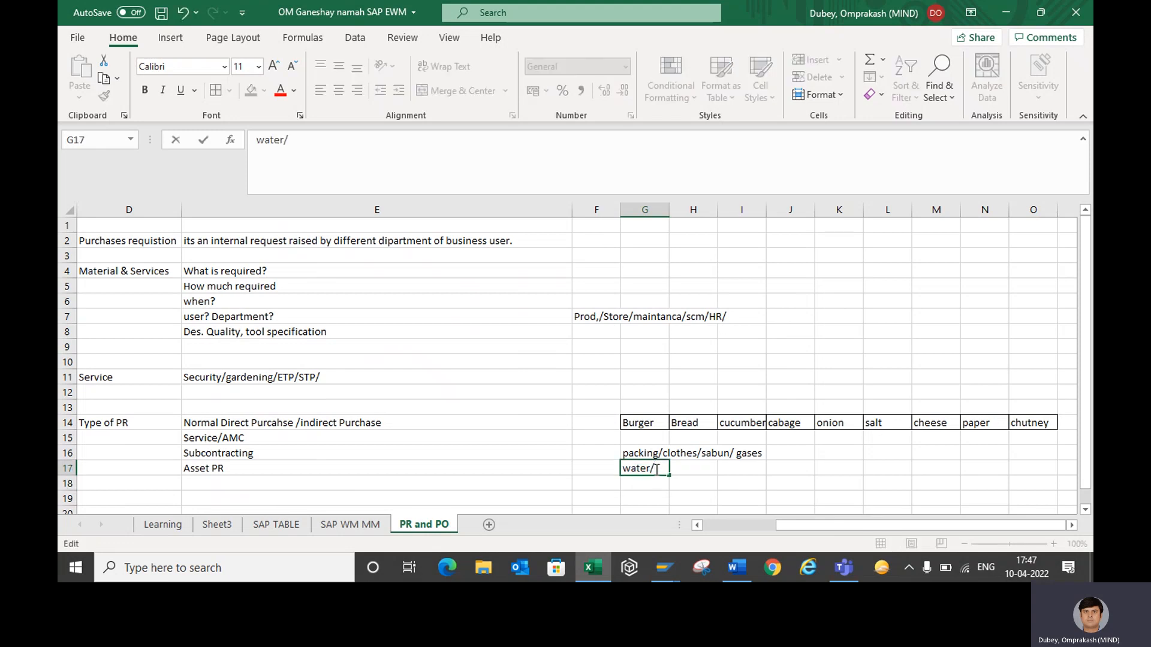
Step: Highlight the burger's component cells H14:O14, from bread to chutney, as one group
left_click(687, 419)
key("shift+Right")
key("shift+Right")
key("shift+Right")
key("shift+Right")
key("shift+Right")
key("shift+Right")
key("shift+Right")
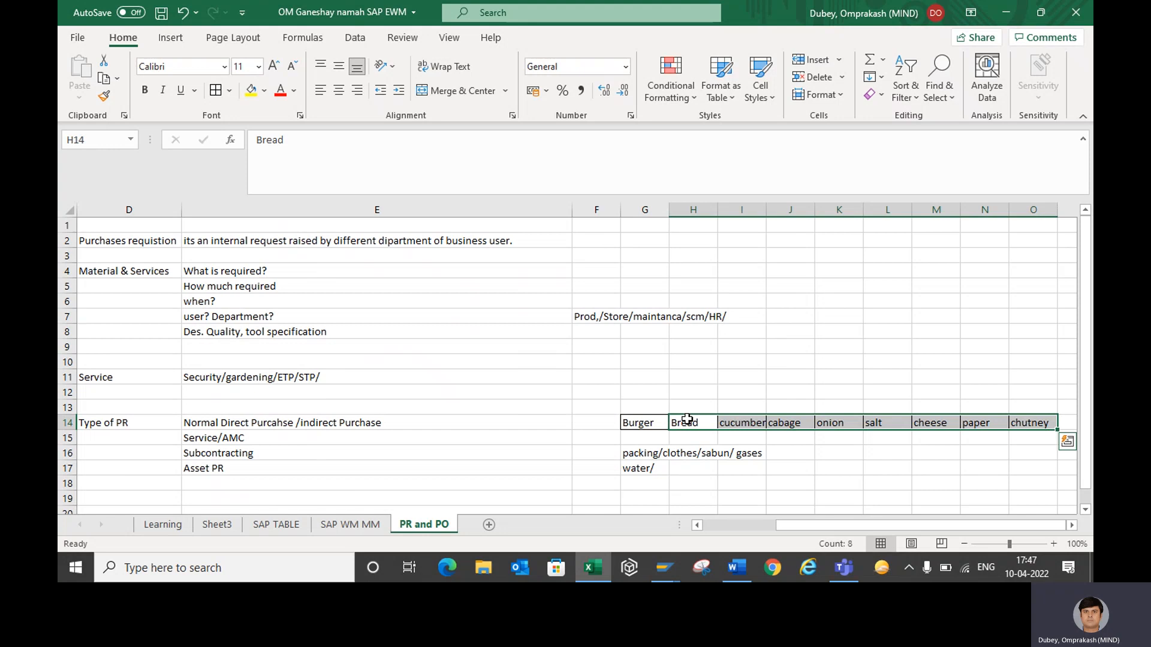
Step: Label the burger row with "BOM" in cell F14
left_click(594, 422)
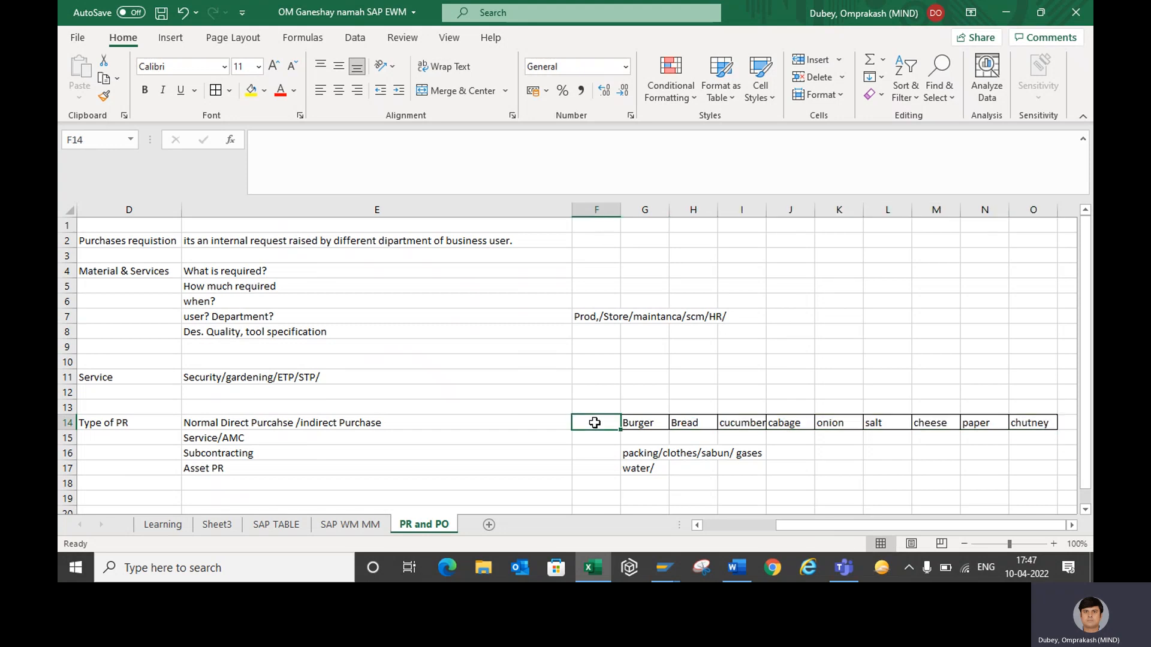
type("BOM")
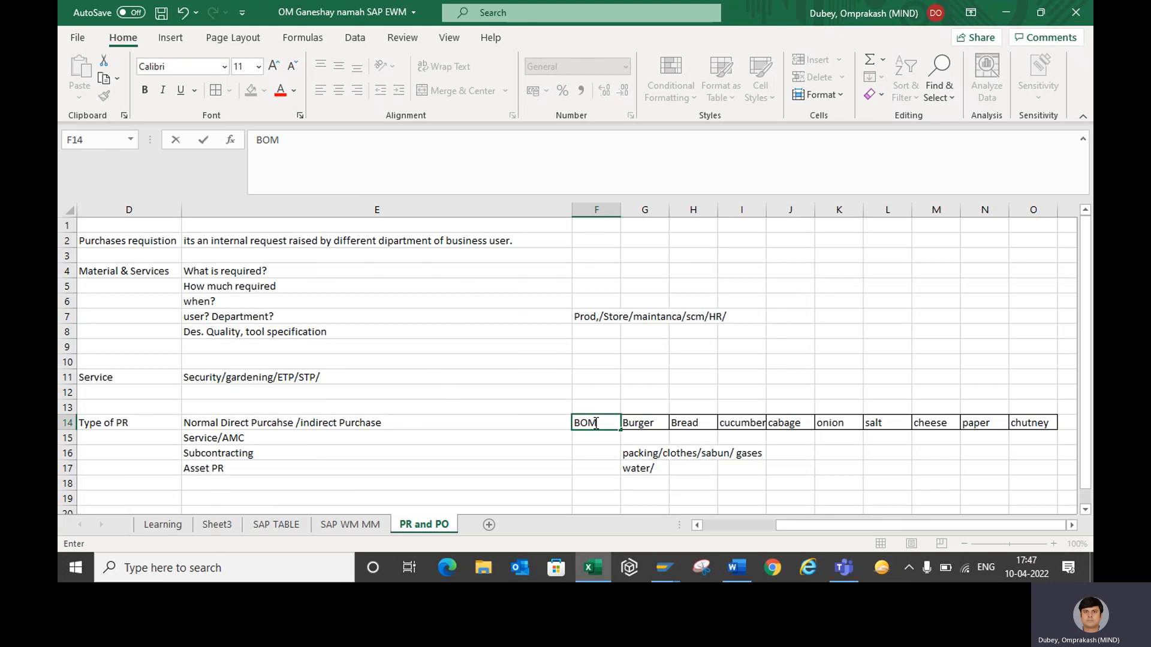
key("Return")
Step: Go through row 14 from the BOM label across the burger components to chutney and back again
left_click(586, 422)
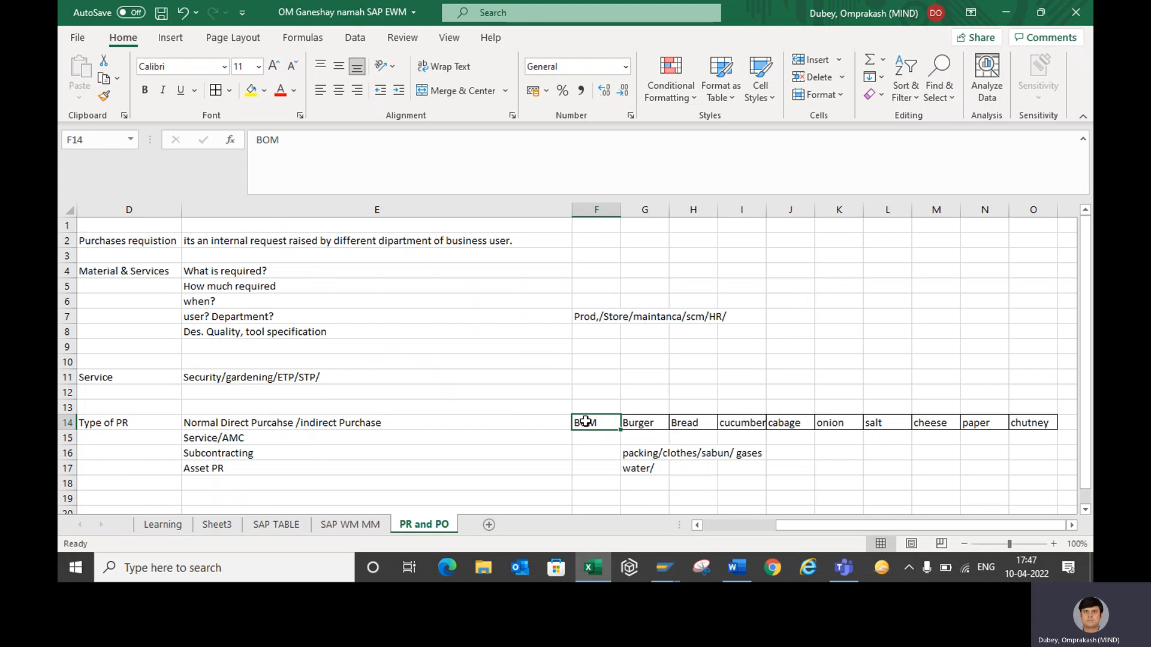
key("Right")
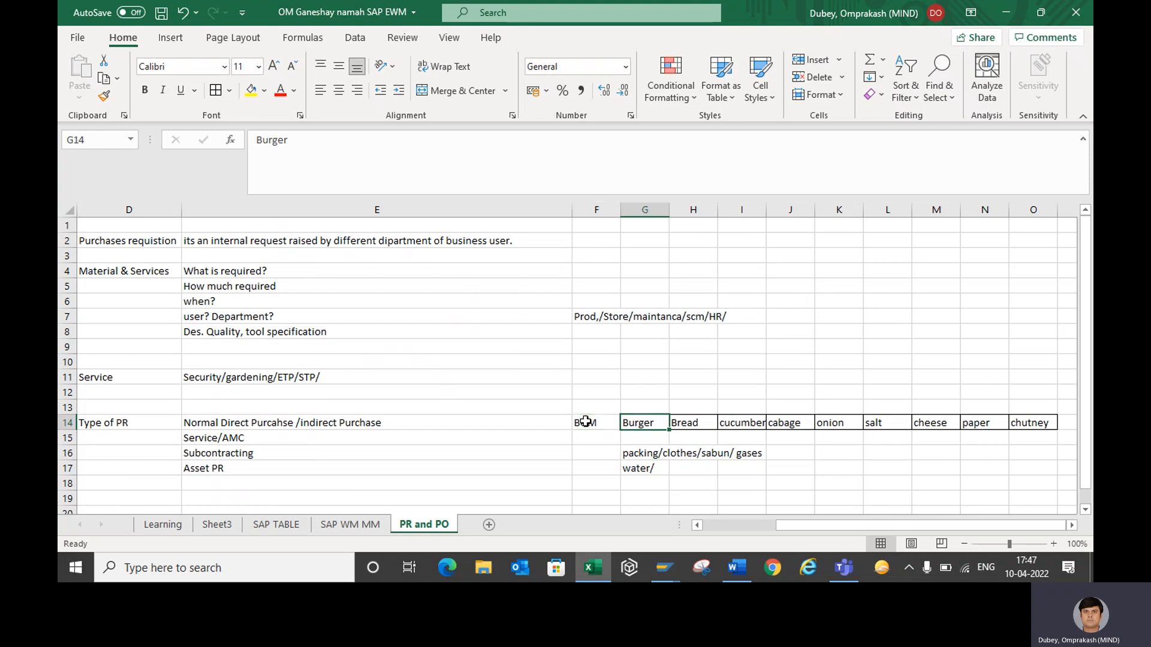
key("Right")
key("Right")
key("Right")
key("Right")
key("Right")
key("Right")
key("Right")
key("Right")
key("Right")
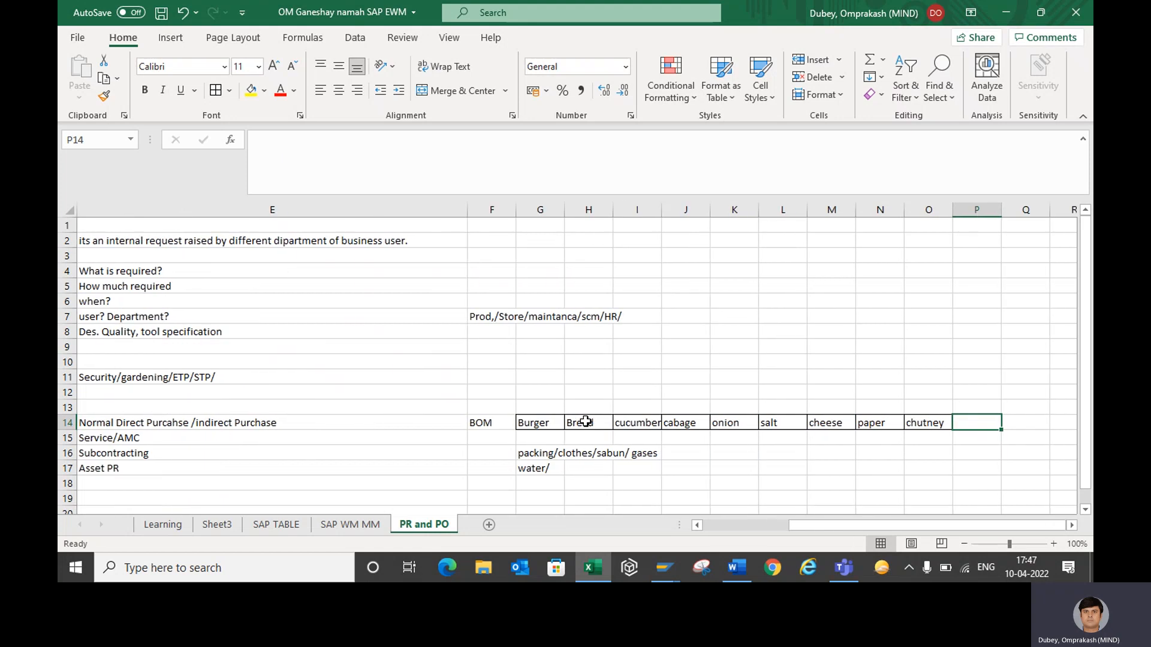
key("Left")
key("Right")
key("Left")
key("Left")
key("Left")
key("Left")
key("Left")
key("Left")
key("Left")
key("Left")
key("Left")
key("Left")
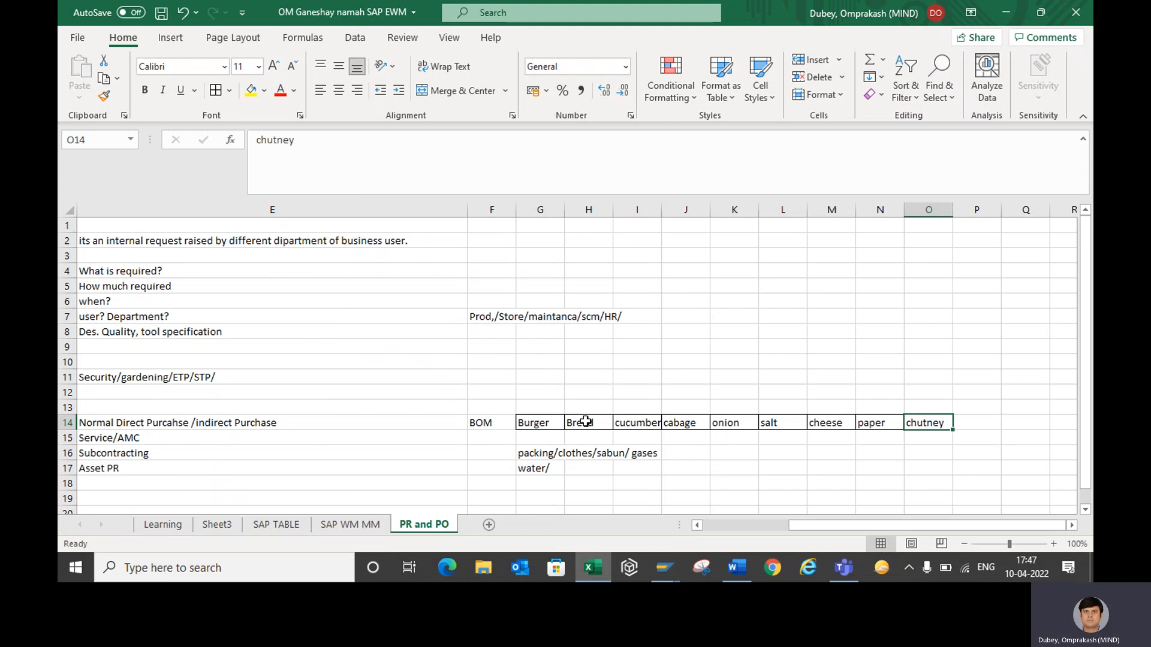
key("Right")
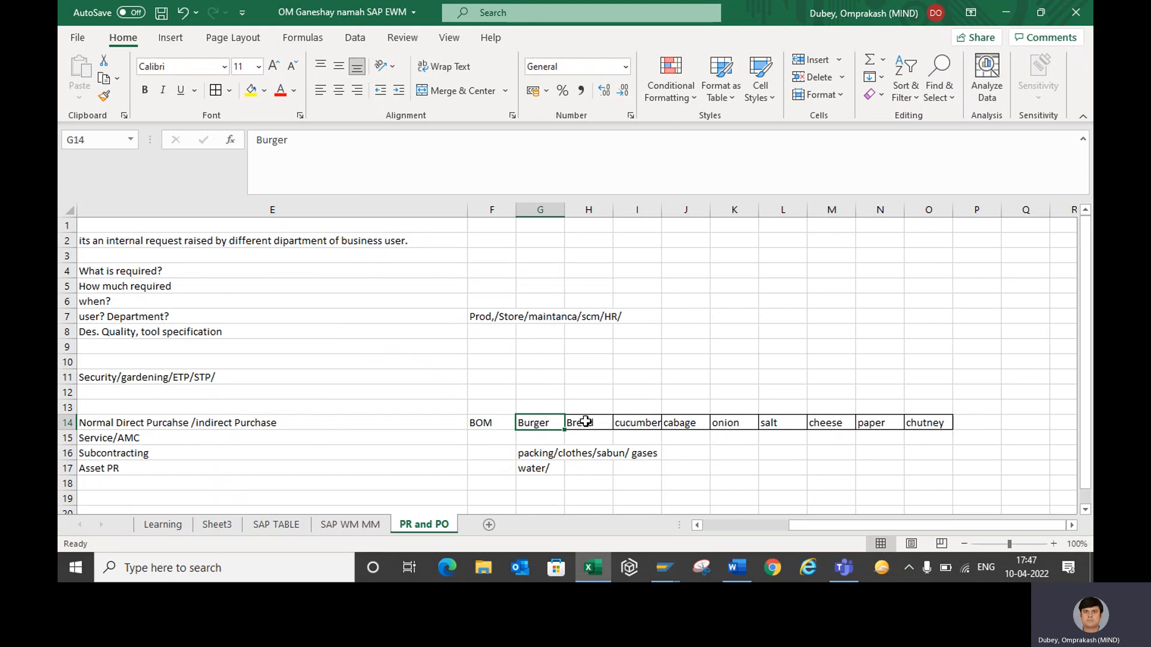
key("Left")
key("Left")
key("Left")
key("Left")
key("Right")
key("Right")
key("Right")
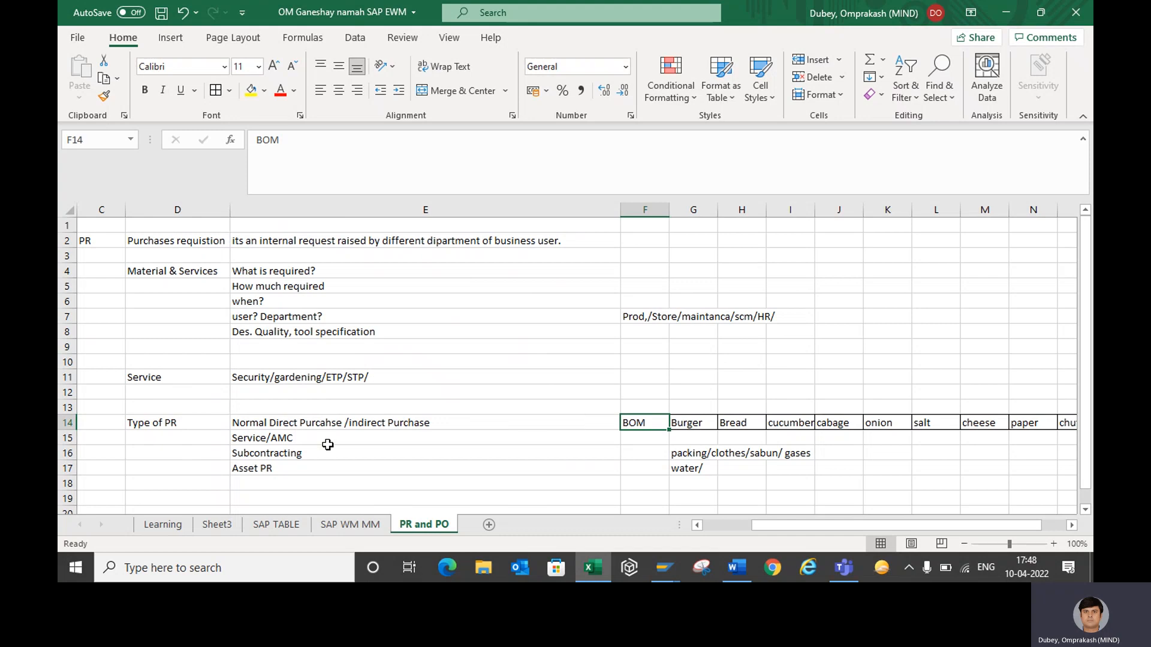
Step: Review the PR types listed in cells E14:E17, from normal direct/indirect purchase to asset PR
left_click(296, 424)
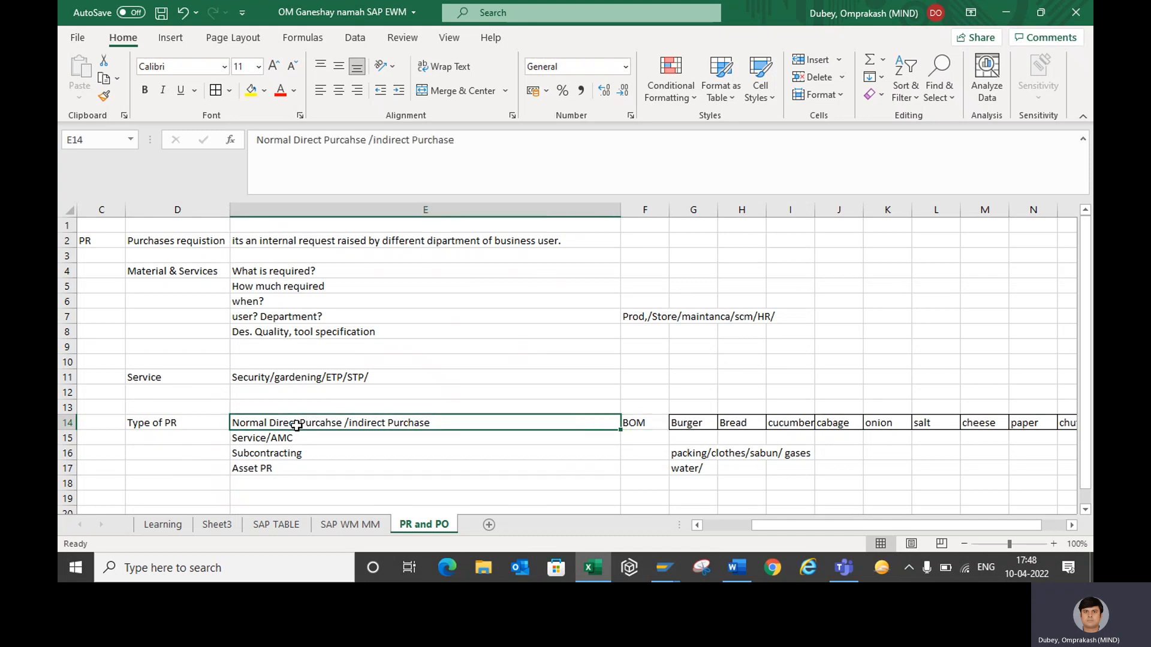
key("Down")
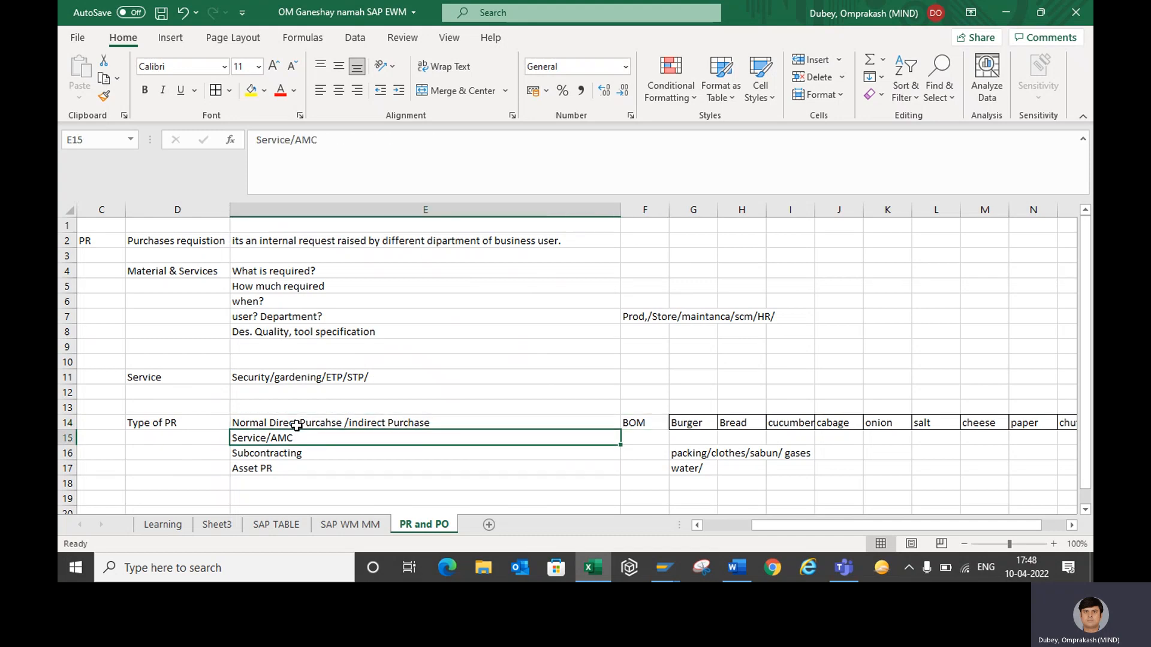
key("Down")
key("Down")
key("Down")
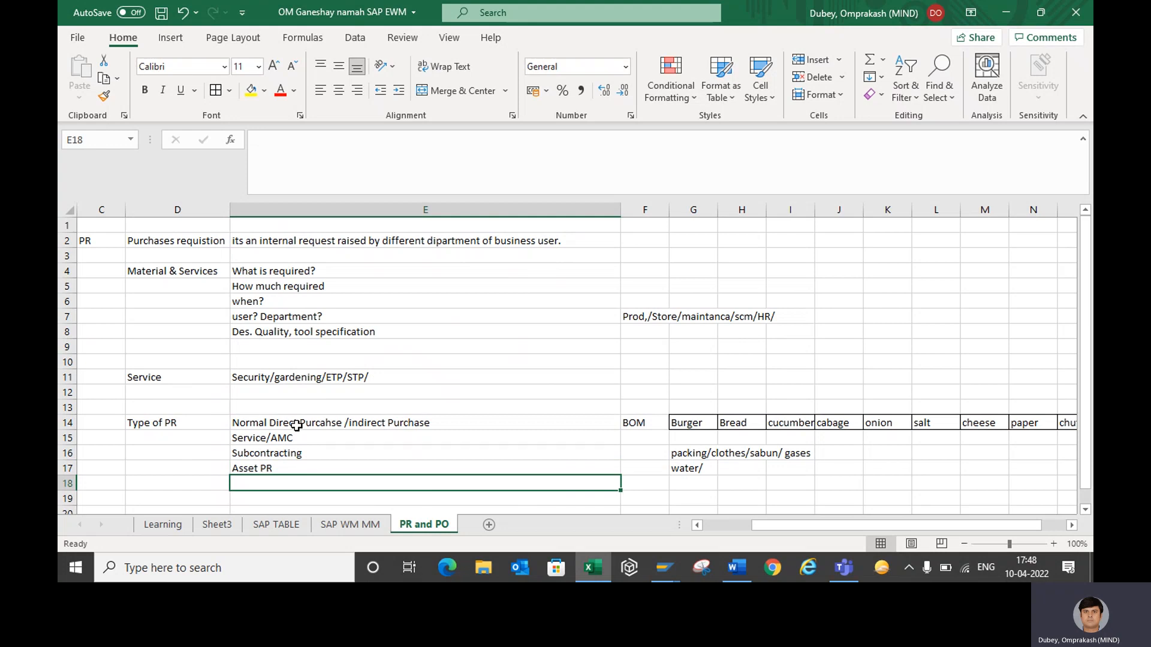
key("Up")
key("Up")
key("Up")
key("Up")
key("Up")
key("Up")
key("Up")
key("Up")
key("Up")
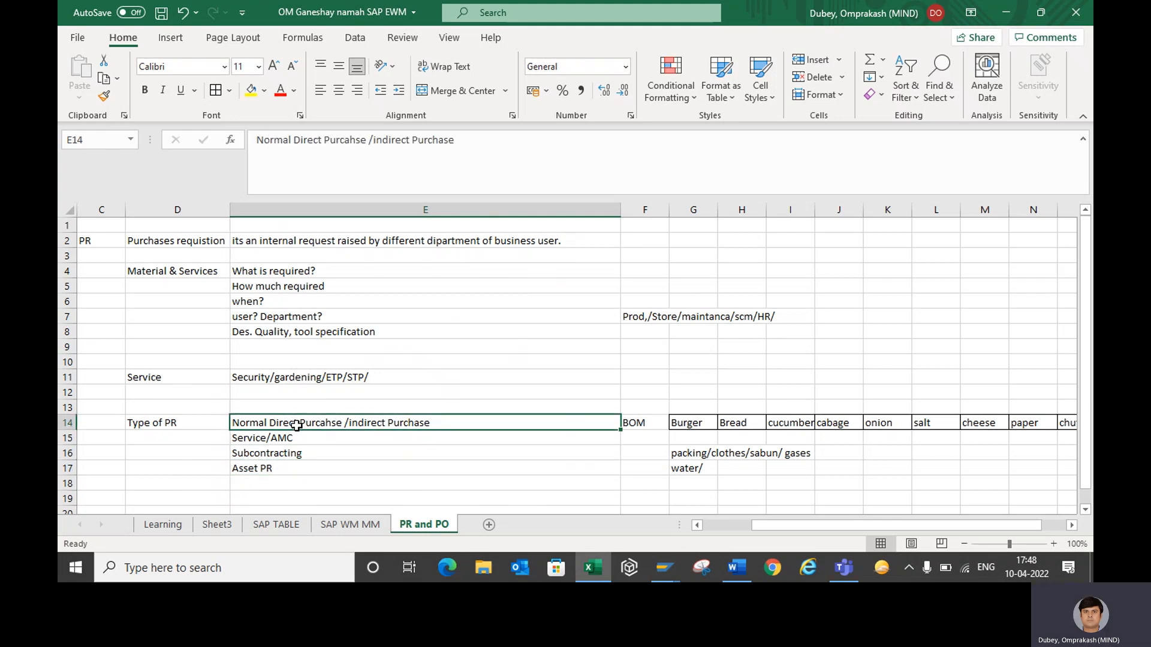
Step: Shorten the purchase requisition definition in cell E2 to "its an internal request raised by different dipartment of business."
key("Up")
key("Up")
key("Up")
key("Up")
key("Up")
key("Up")
key("Up")
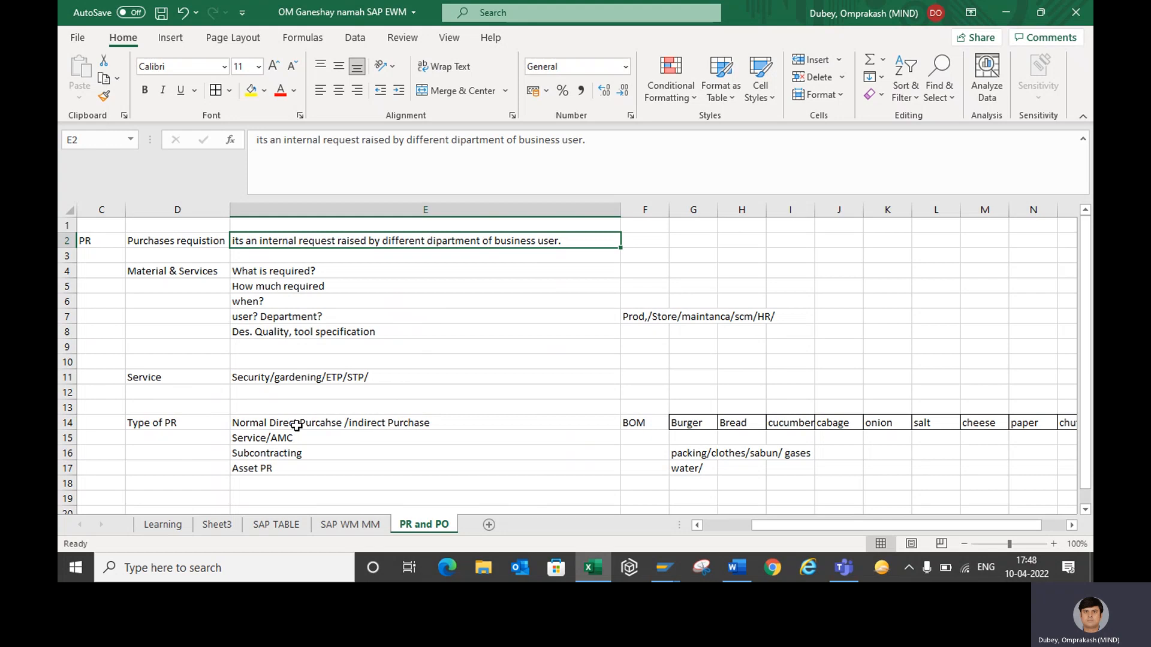
double_click(562, 241)
key("BackSpace")
key("BackSpace")
key("BackSpace")
key("BackSpace")
key("BackSpace")
key("BackSpace")
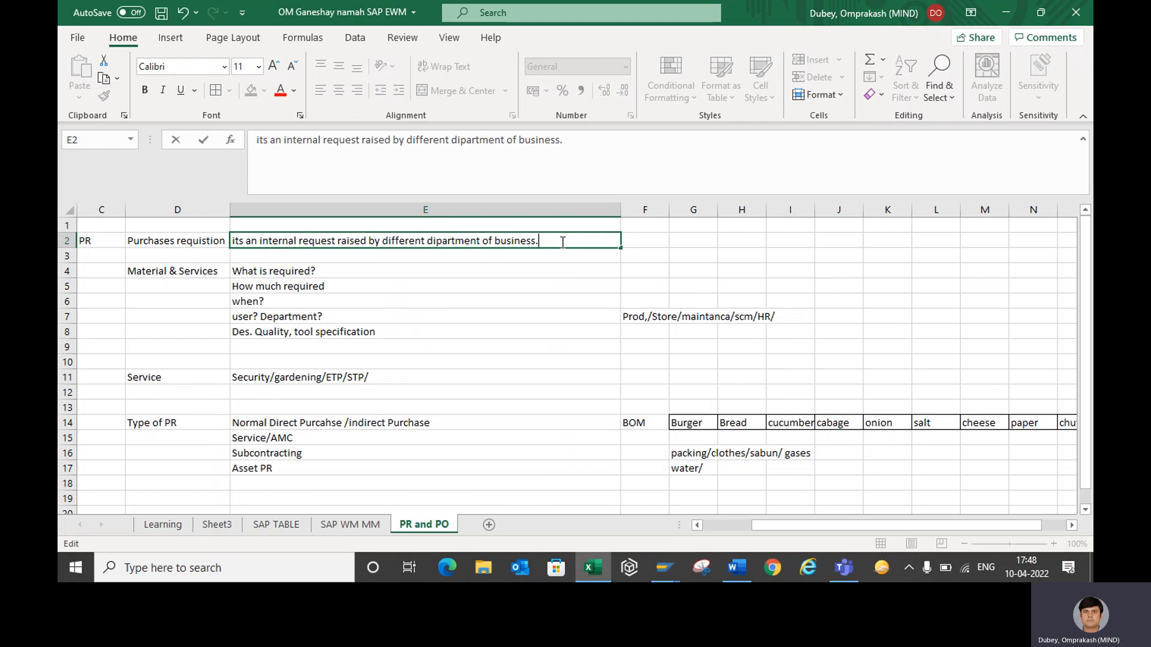
key("Return")
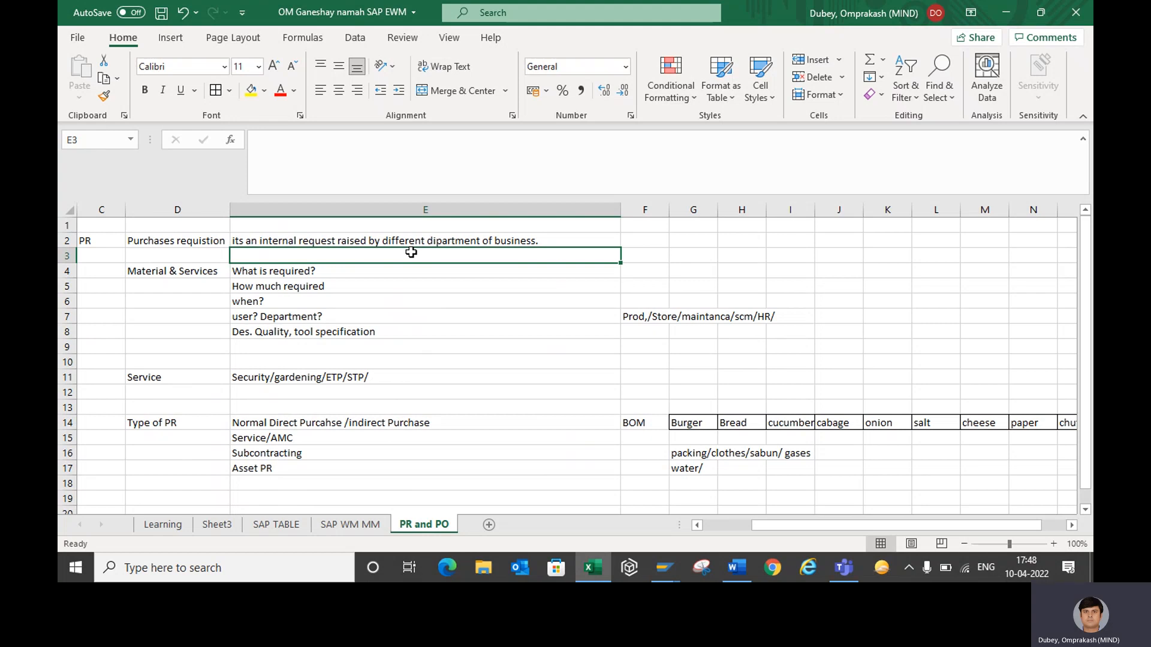
Step: Save the workbook with the purchase requisition notes
left_click(274, 274)
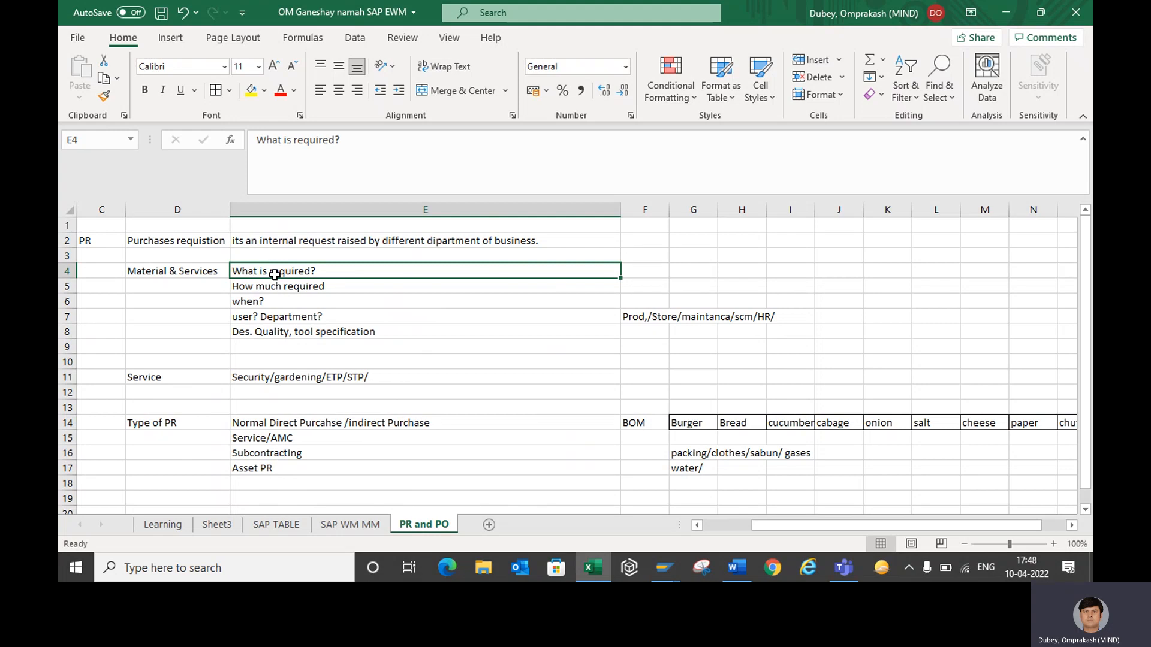
key("Left")
key("Left")
key("Left")
key("Left")
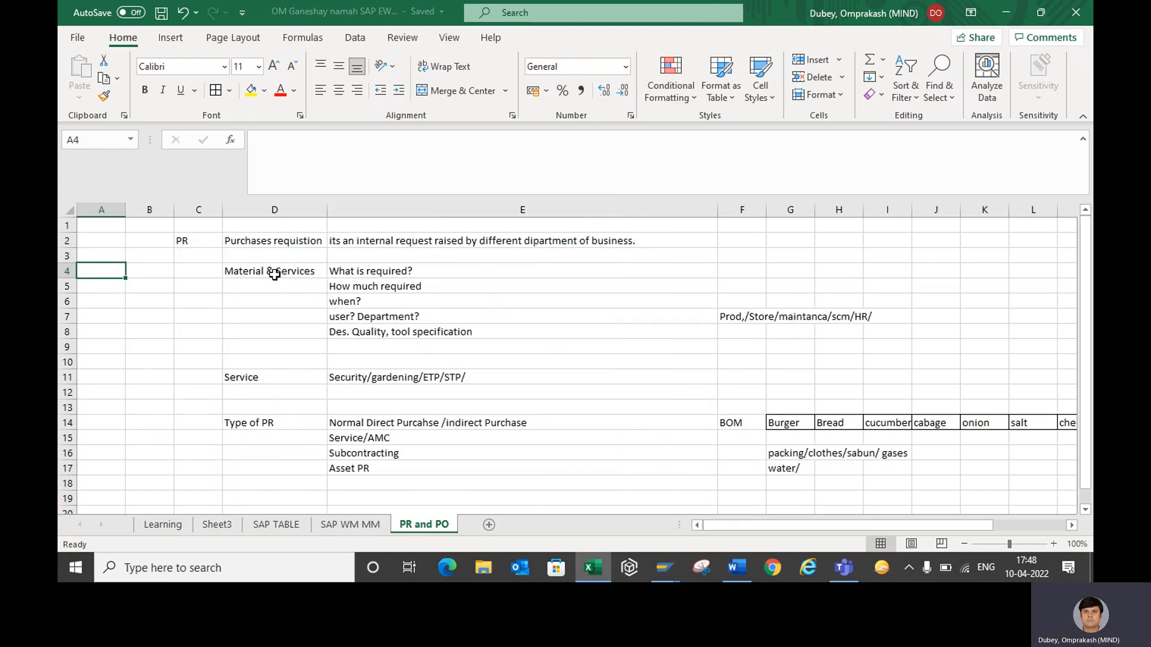
key("Down")
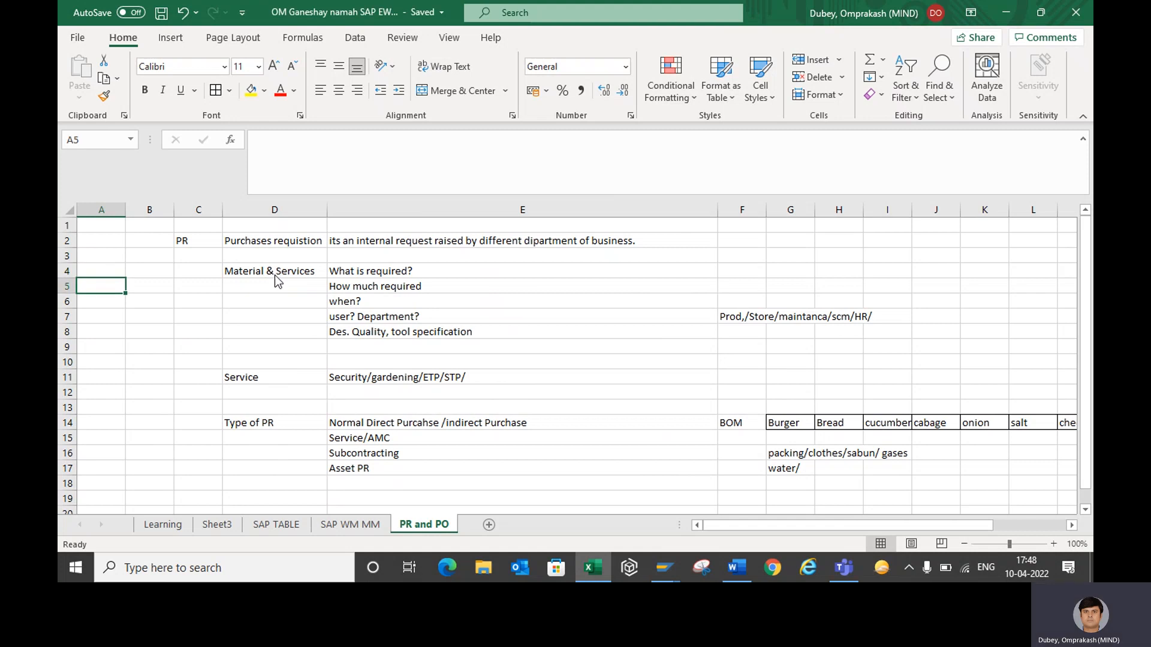
Step: Switch to the SAP window that shows the standard purchase order
key("alt+Tab")
key("alt+Tab")
key("alt+Tab")
key("alt+Tab")
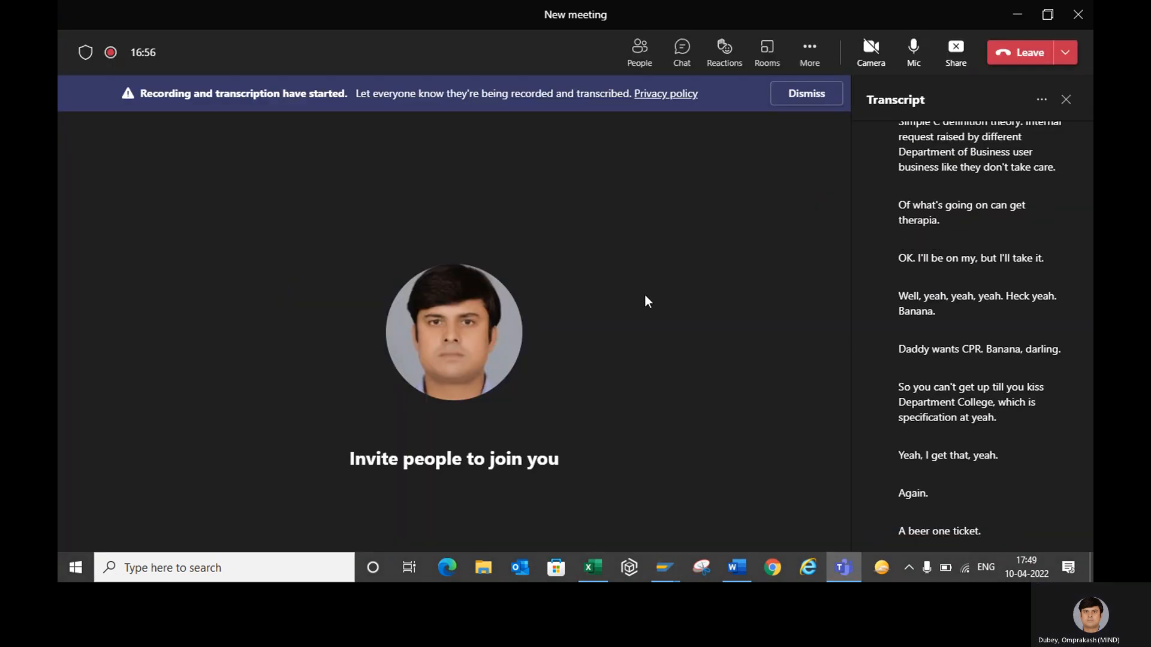
mouse_move(669, 580)
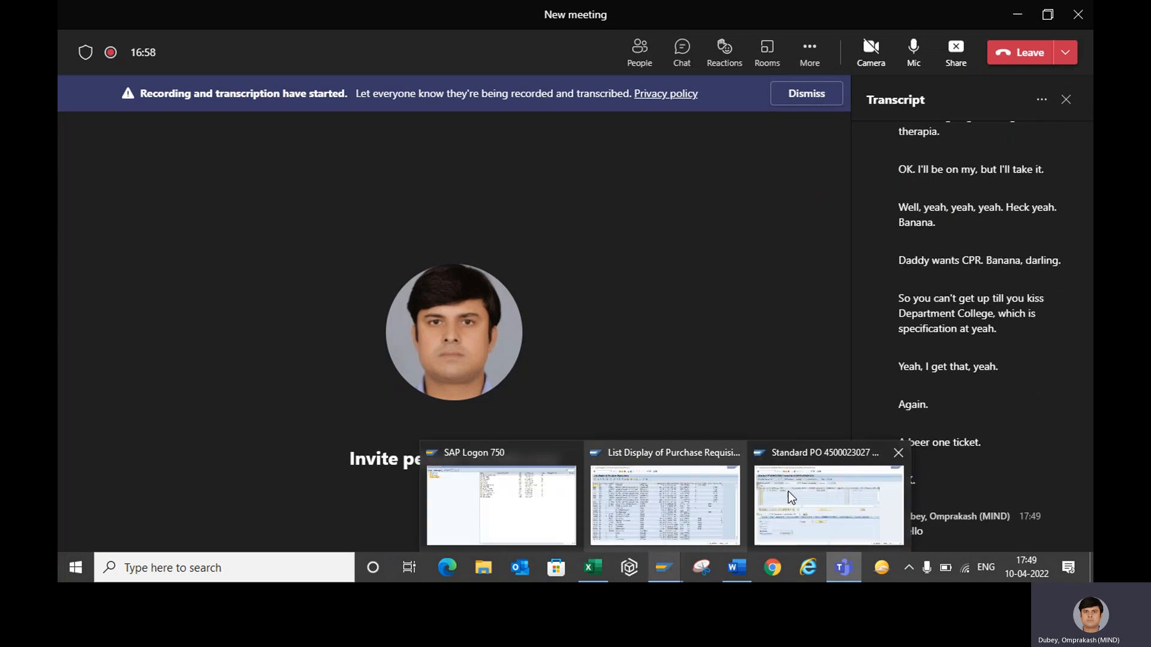
left_click(811, 492)
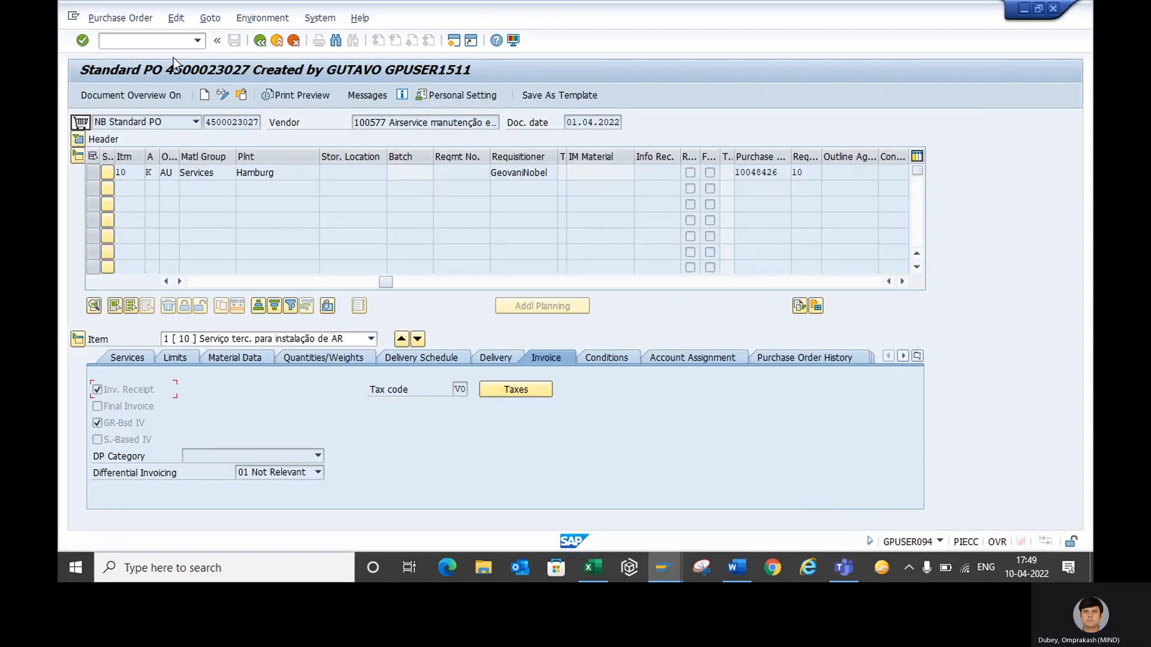
Step: Open the Create Purchase Requisition transaction in a new session with the command "/ome51n"
type("/")
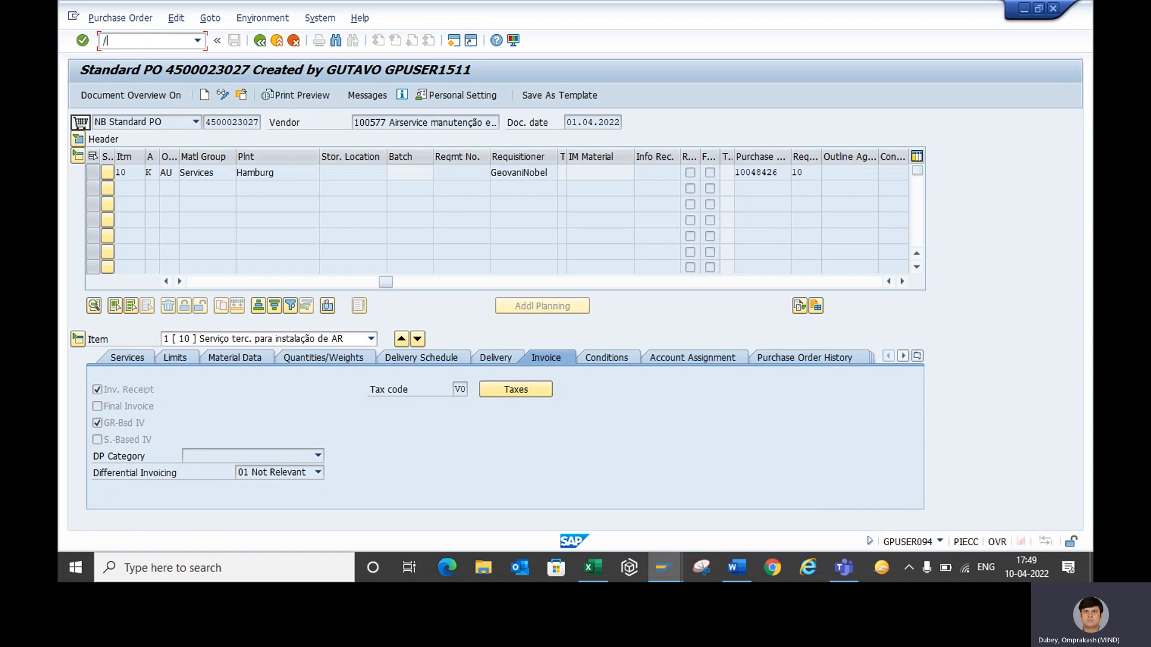
type("ome51n")
key("Return")
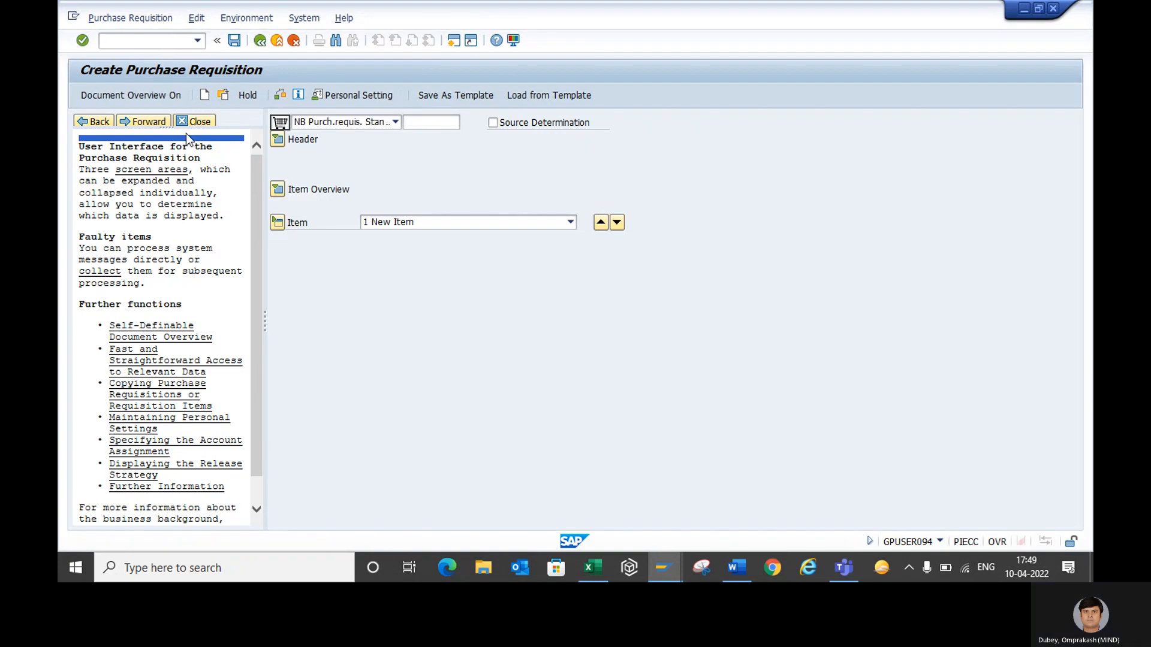
Step: Close the help text and expand the Header and Item Overview sections of the new purchase requisition
left_click(185, 126)
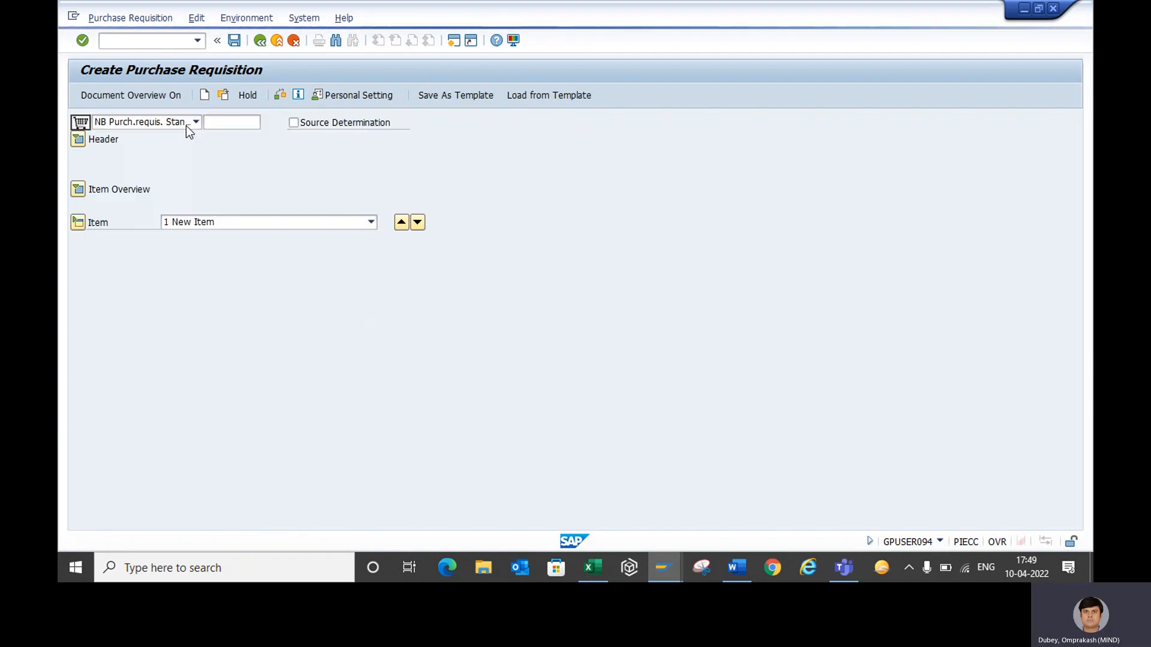
left_click(80, 140)
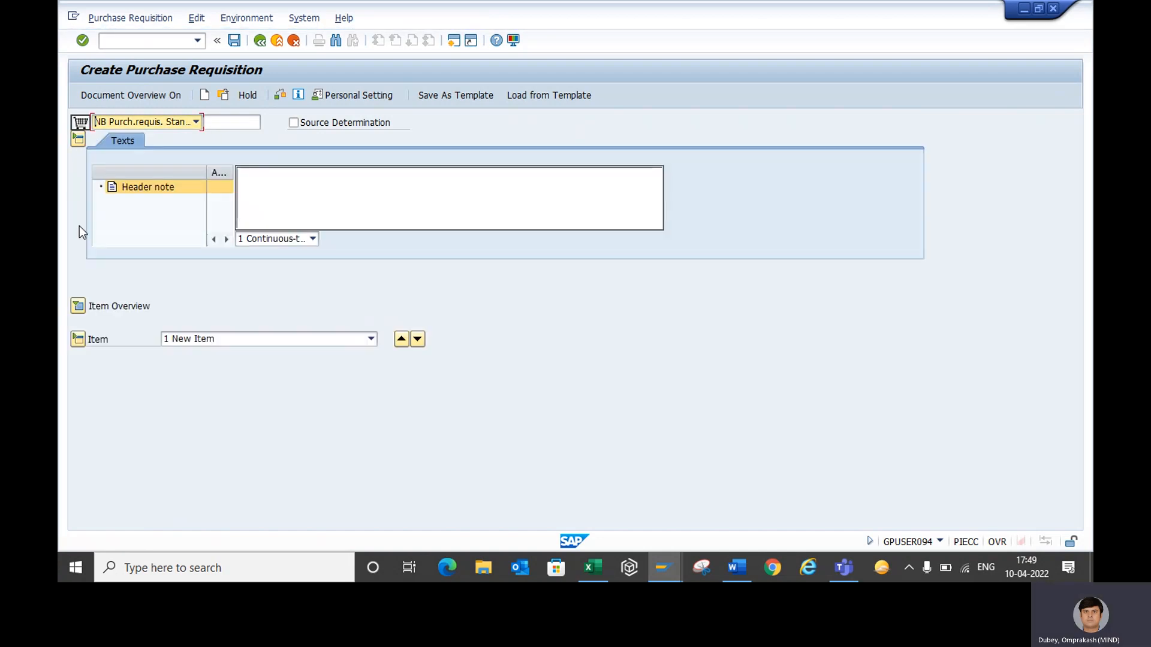
left_click(79, 307)
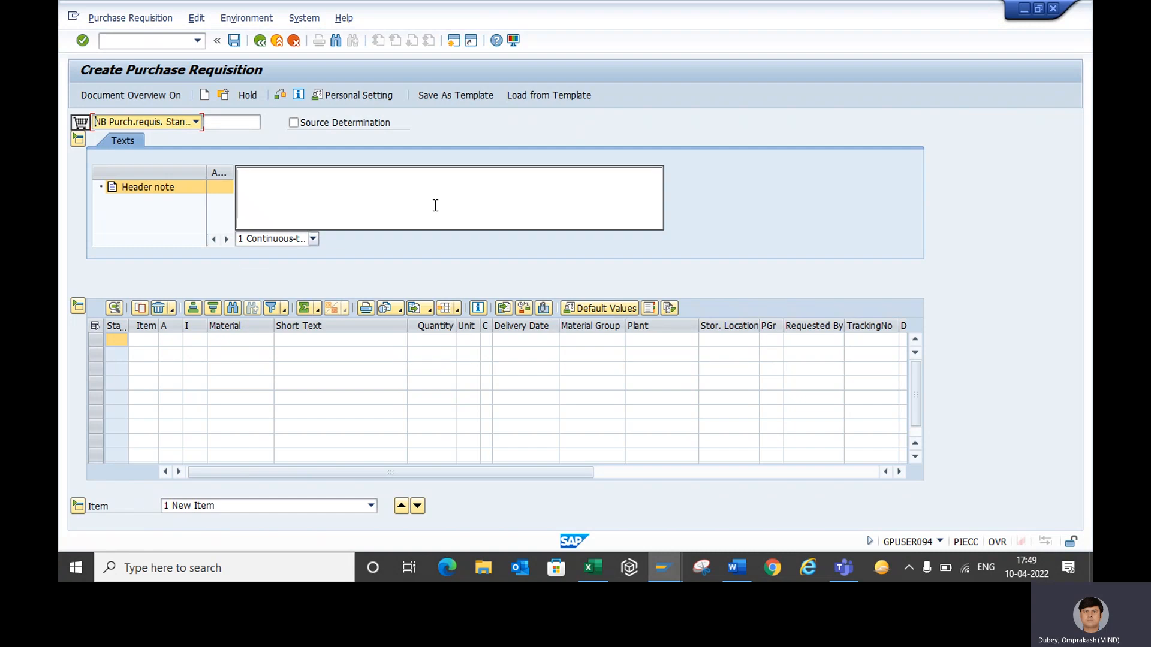
Step: Look through the purchase requisition document types and close the list, leaving the NB standard type selected
left_click(350, 190)
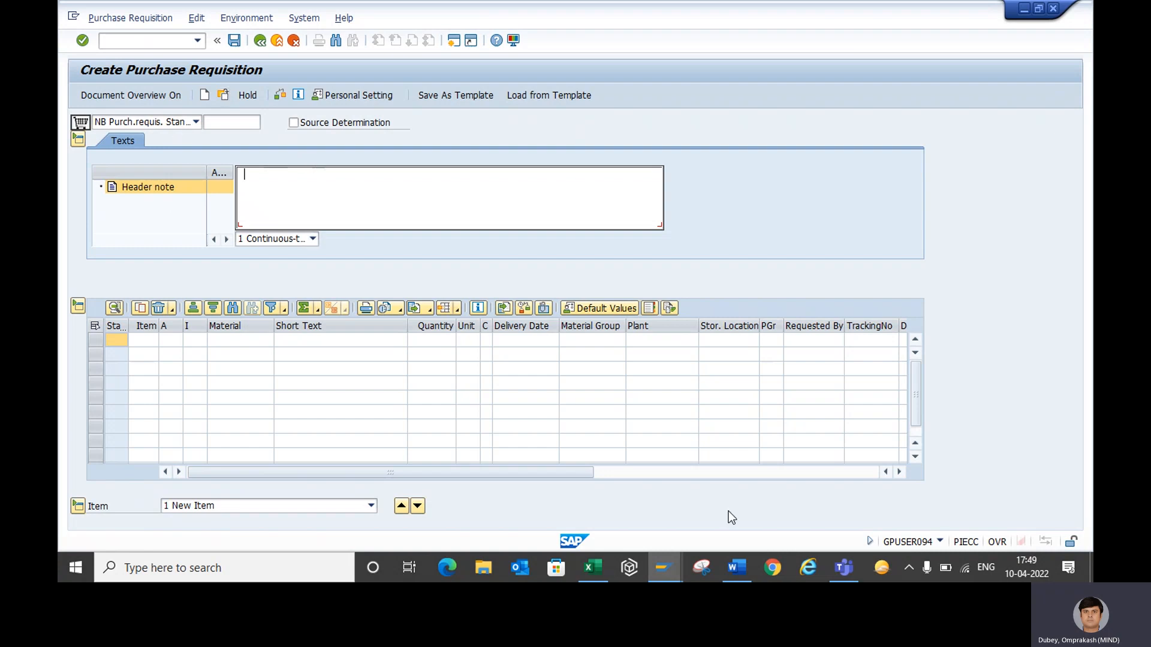
left_click(936, 539)
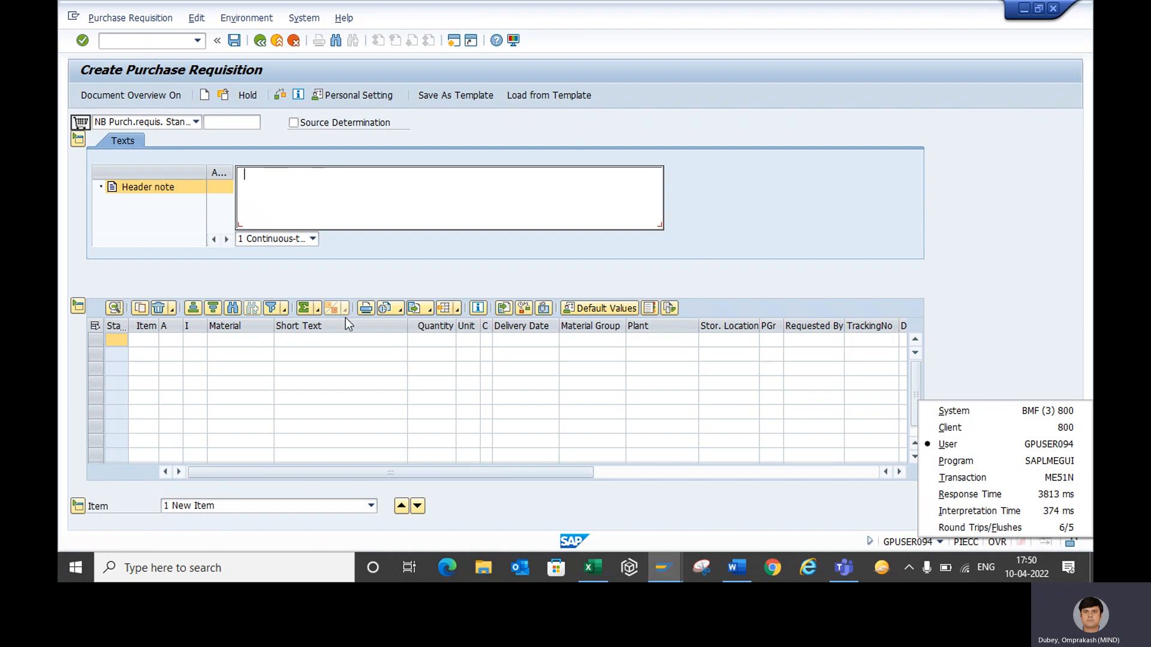
left_click(196, 122)
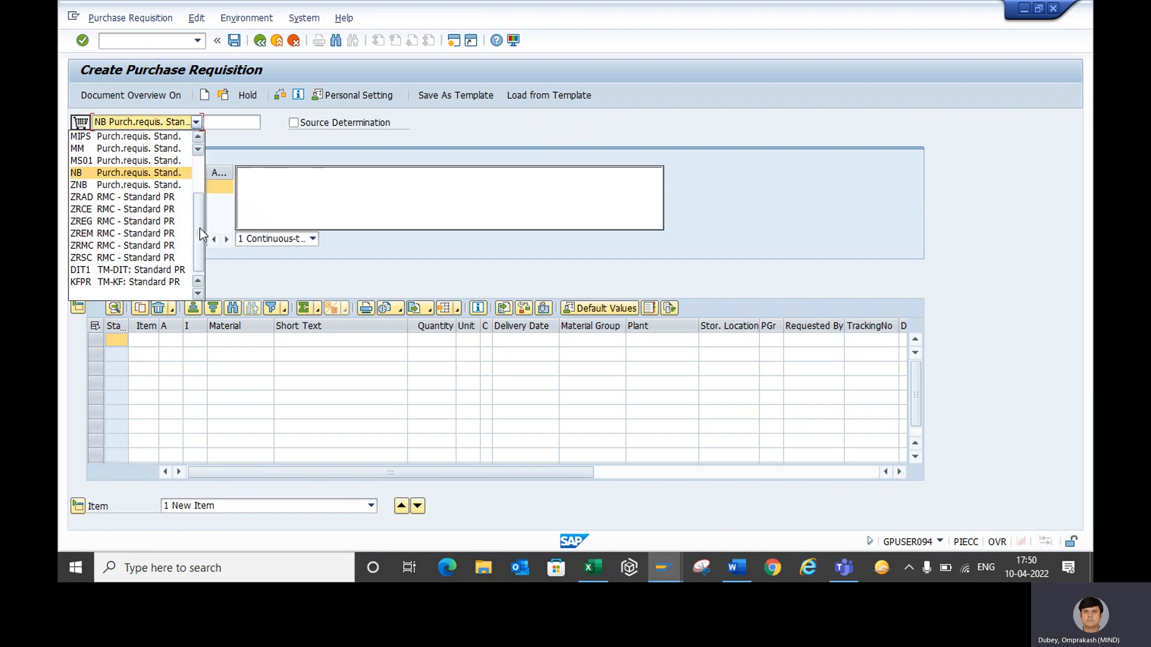
mouse_move(200, 235)
left_mouse_down()
mouse_move(207, 172)
mouse_move(199, 240)
left_mouse_up()
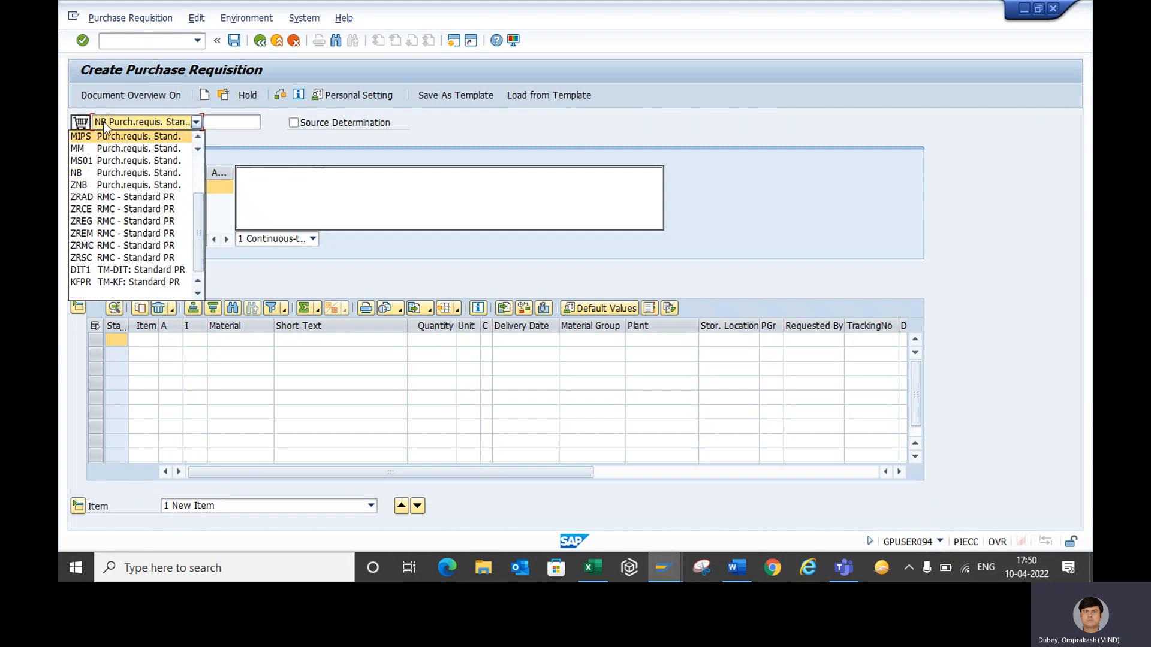
left_click(197, 123)
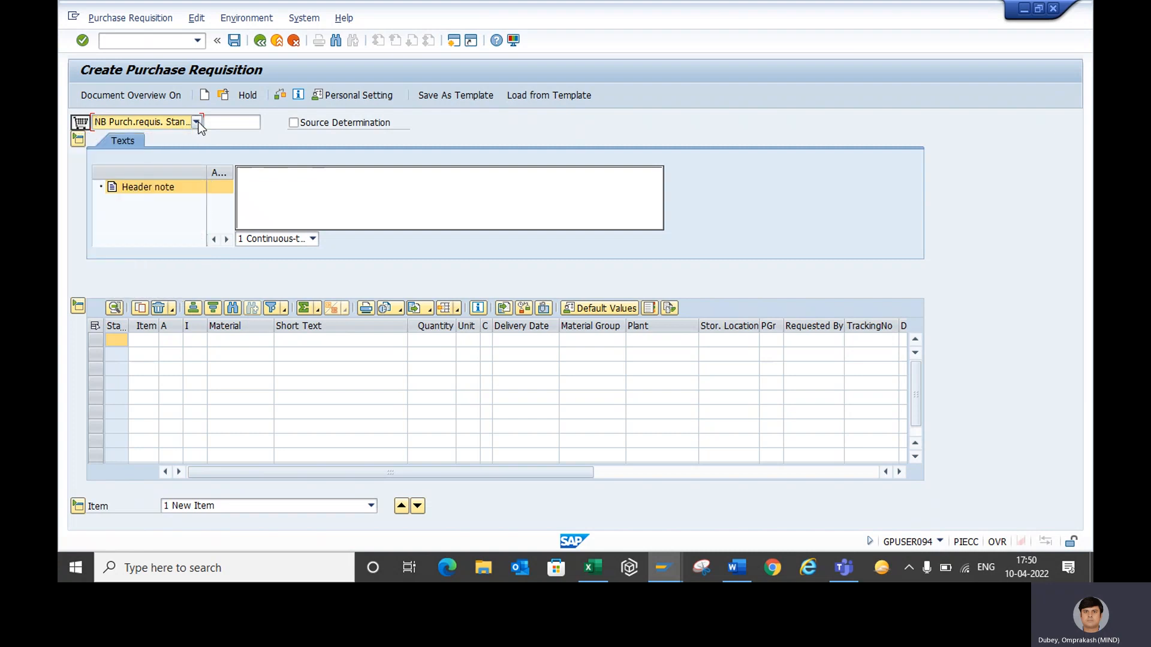
Step: Examine the first item row's entry fields, from Material and Quantity through Delivery Date, Plant and Storage Location to Requested By
left_click(251, 340)
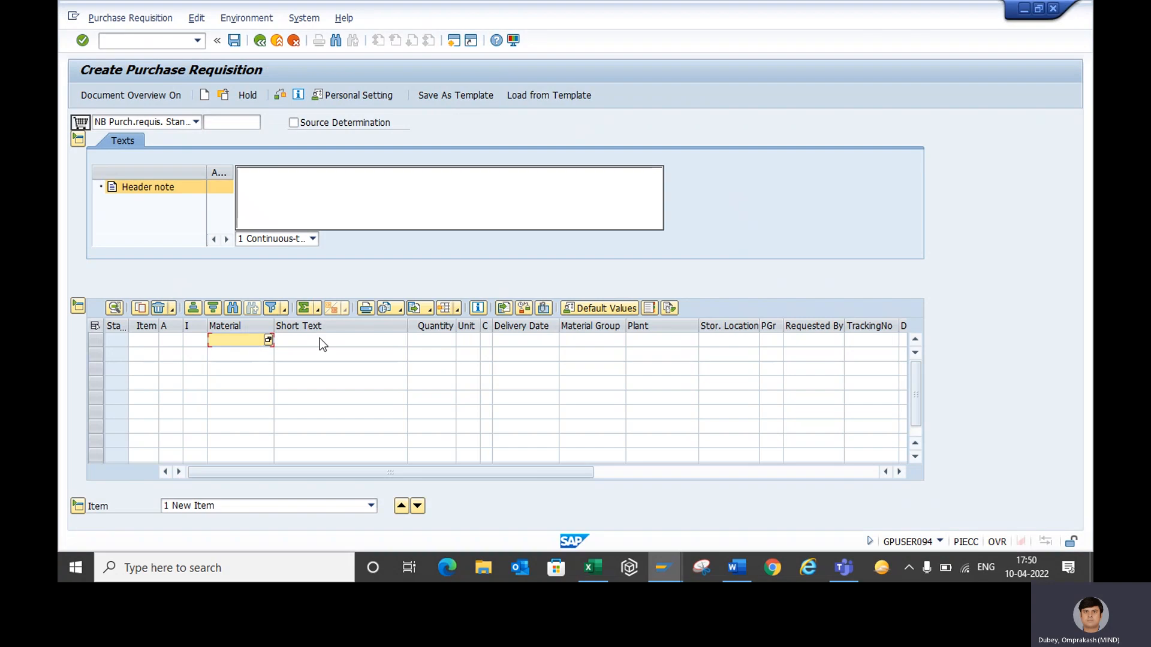
left_click(441, 342)
key("Tab")
key("Tab")
key("Tab")
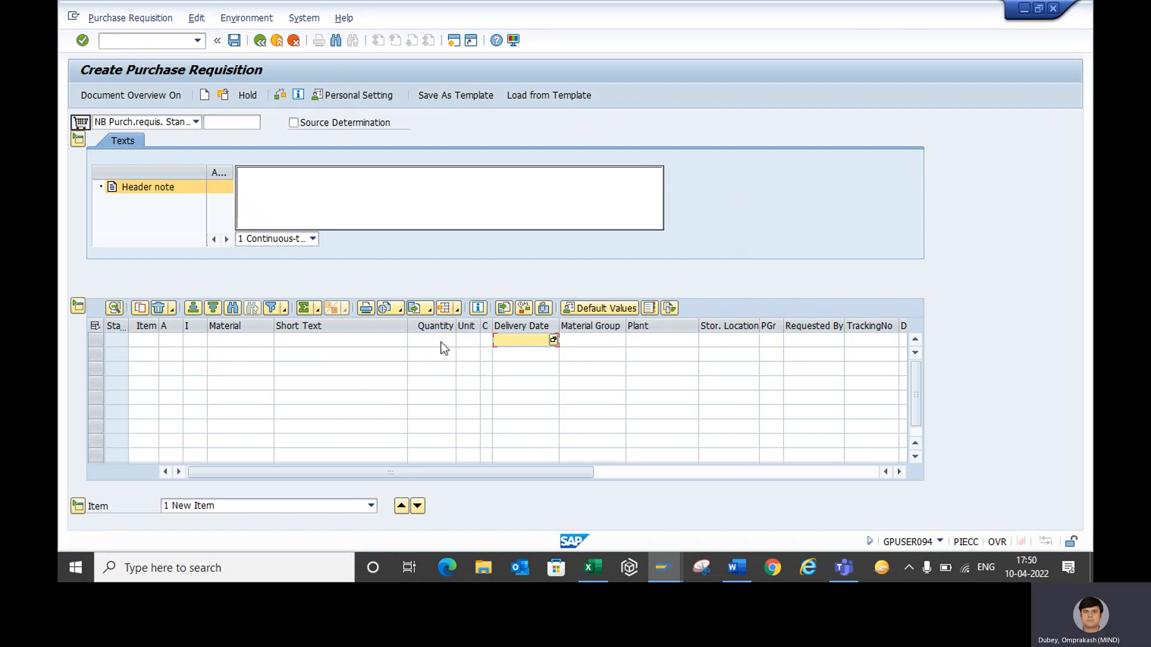
key("Tab")
key("Tab")
key("Tab")
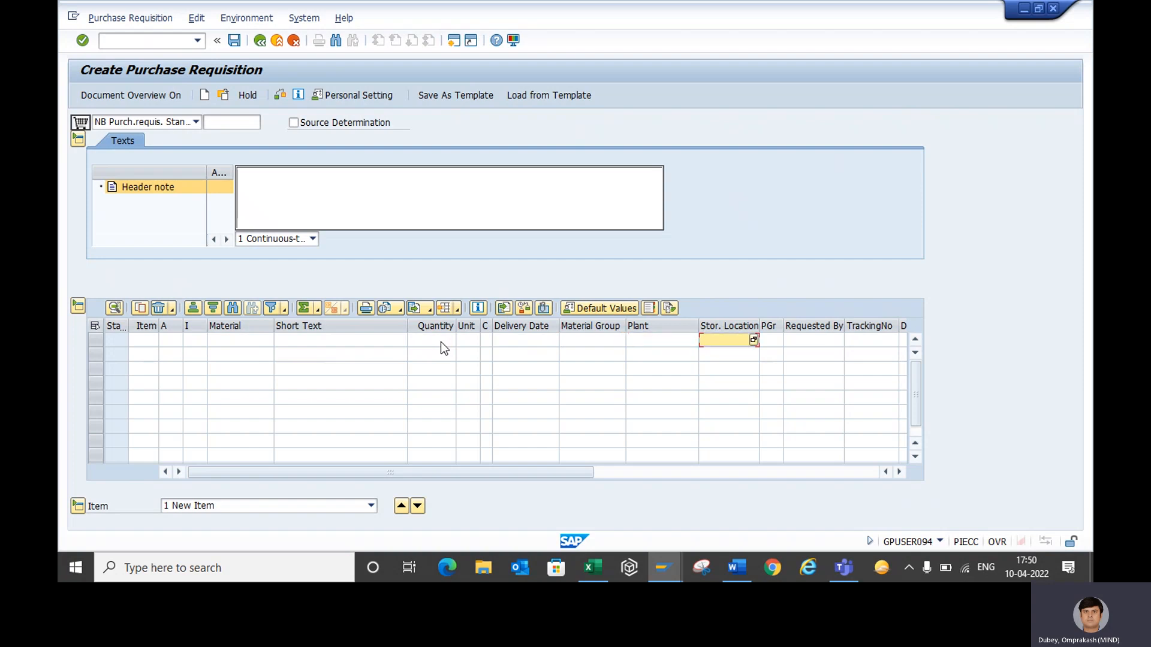
key("Tab")
key("Tab")
key("Tab")
key("shift+Tab")
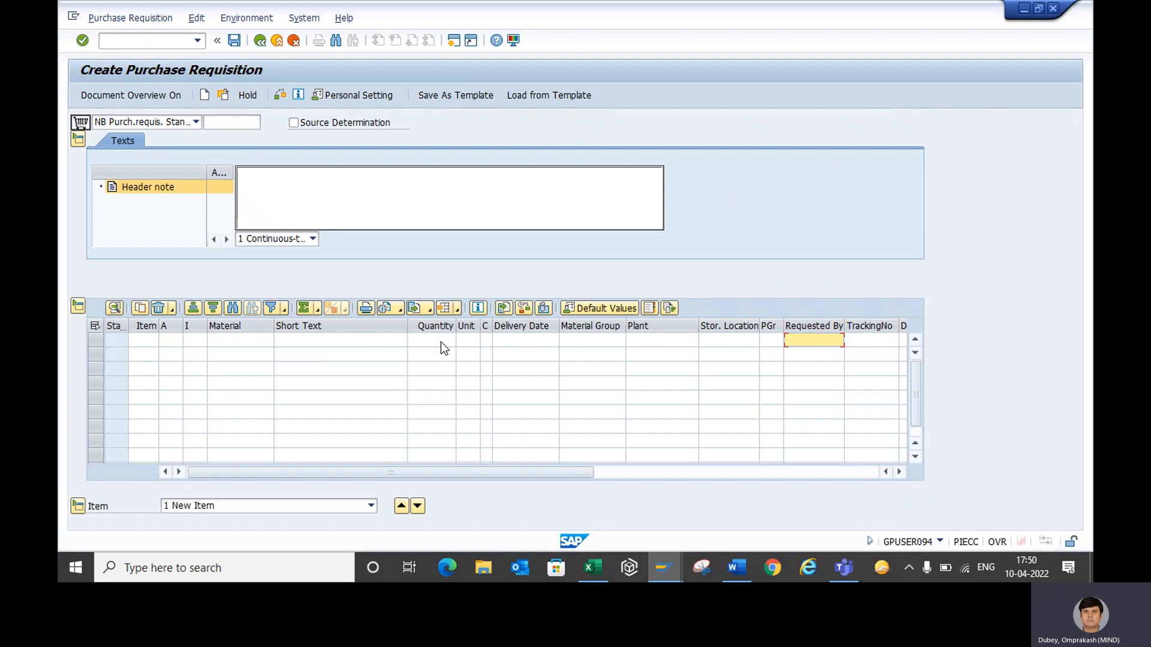
key("shift+Tab")
key("shift+Tab")
key("shift+Tab")
key("shift+Tab")
key("shift+Tab")
key("shift+Tab")
key("shift+Tab")
key("shift+Tab")
key("shift+Tab")
key("shift+Tab")
key("shift+Tab")
key("shift+Tab")
key("Tab")
key("Tab")
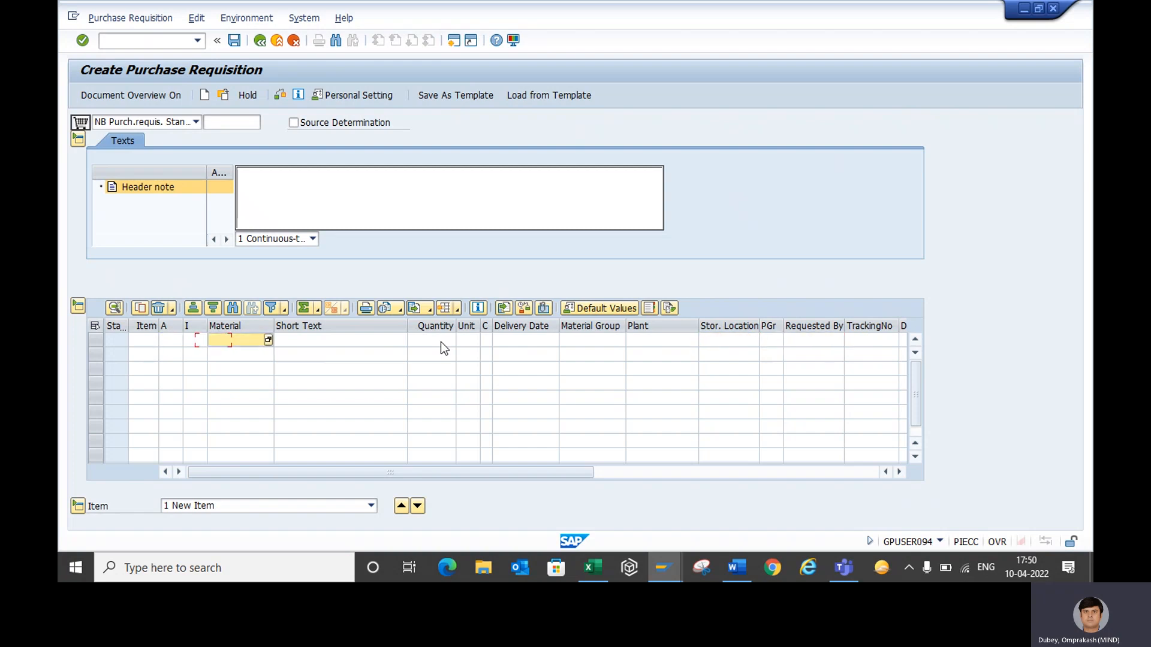
key("Tab")
key("Tab")
key("Tab")
key("Tab")
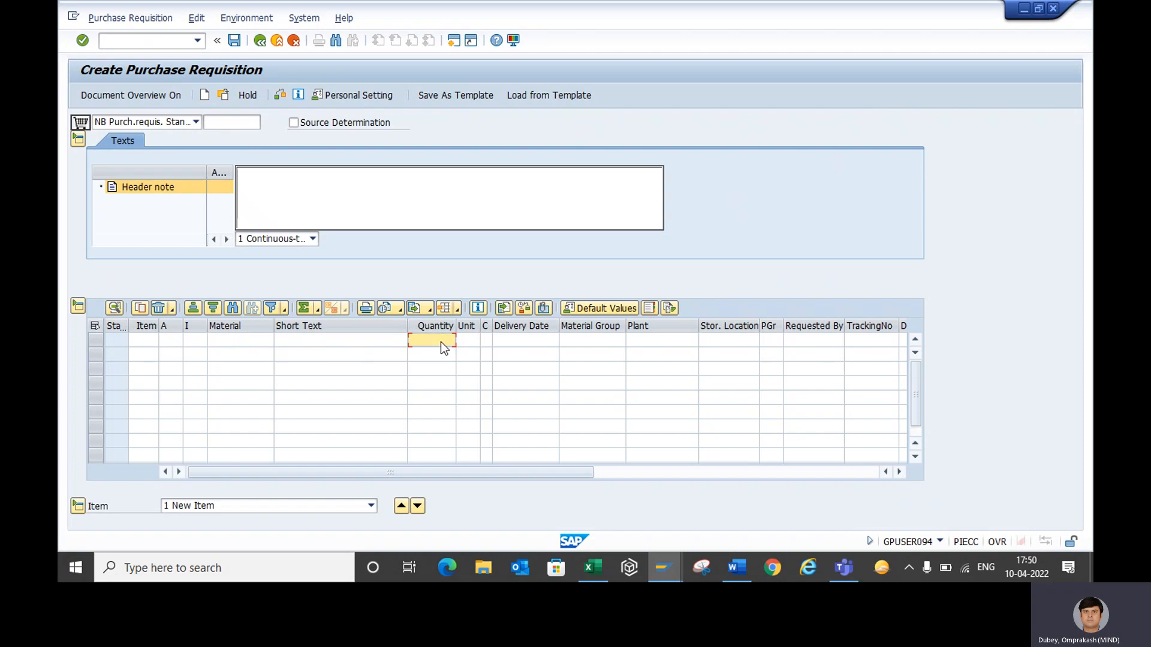
key("Tab")
key("Tab")
key("Tab")
key("Tab")
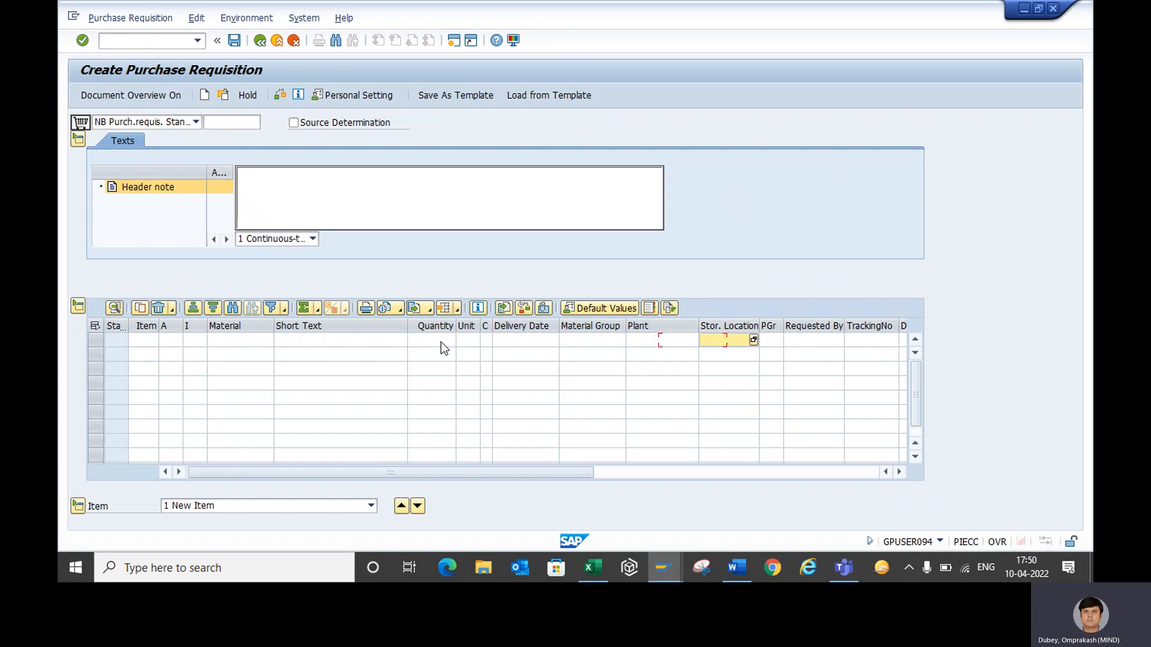
key("shift+Tab")
key("shift+Tab")
key("Tab")
key("Tab")
key("Tab")
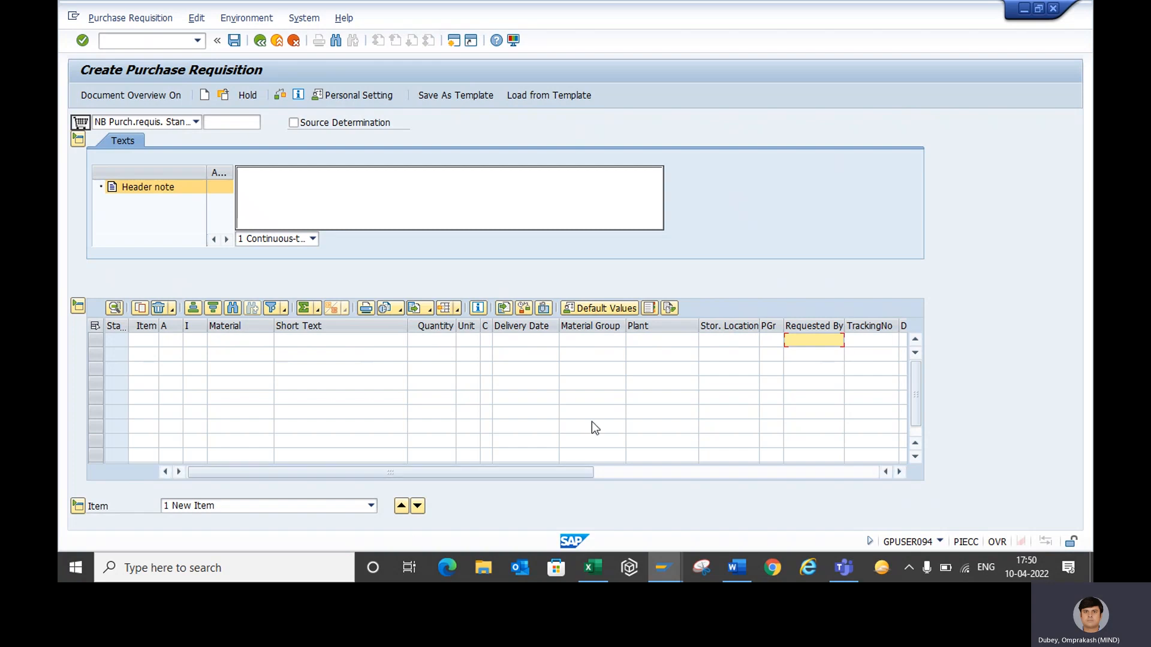
Step: Open the Materials List transaction in a new session with the command "/omm60"
left_click(161, 40)
type("/o")
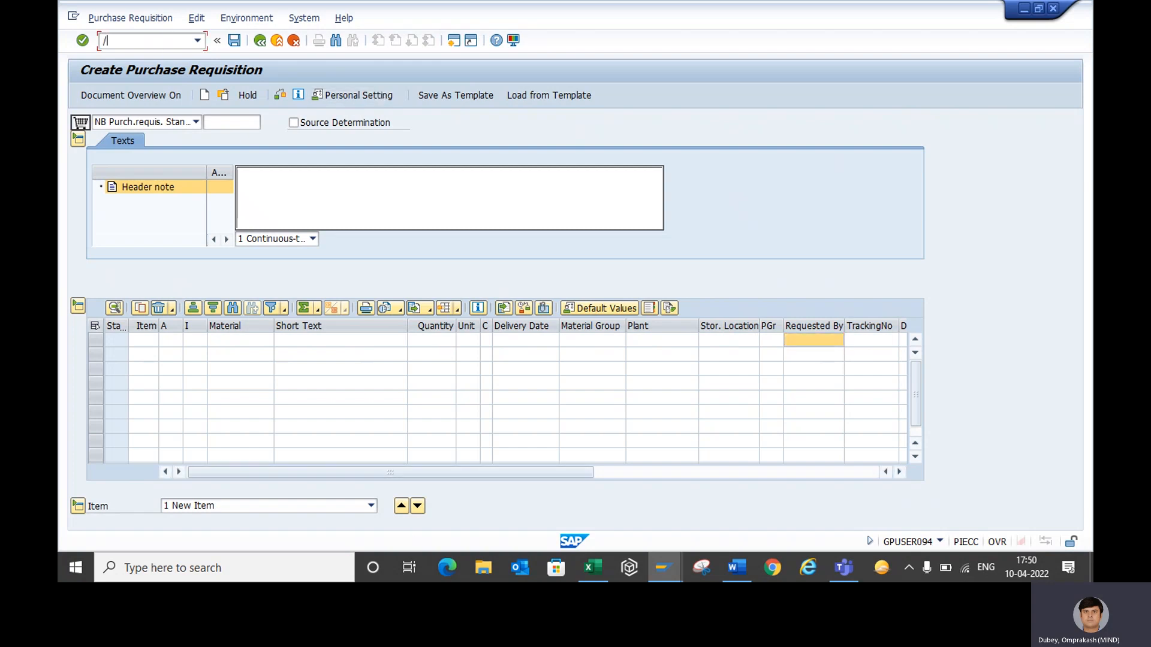
type("mm60")
key("Return")
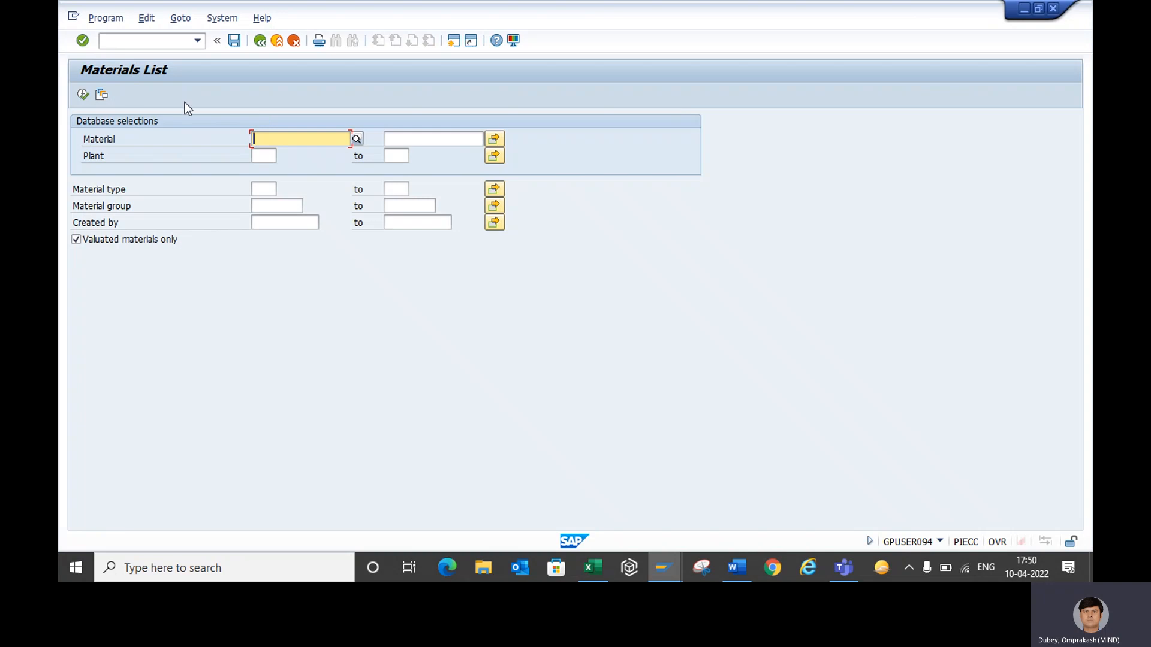
Step: Switch to the standard purchase order window and expand its header section
mouse_move(663, 570)
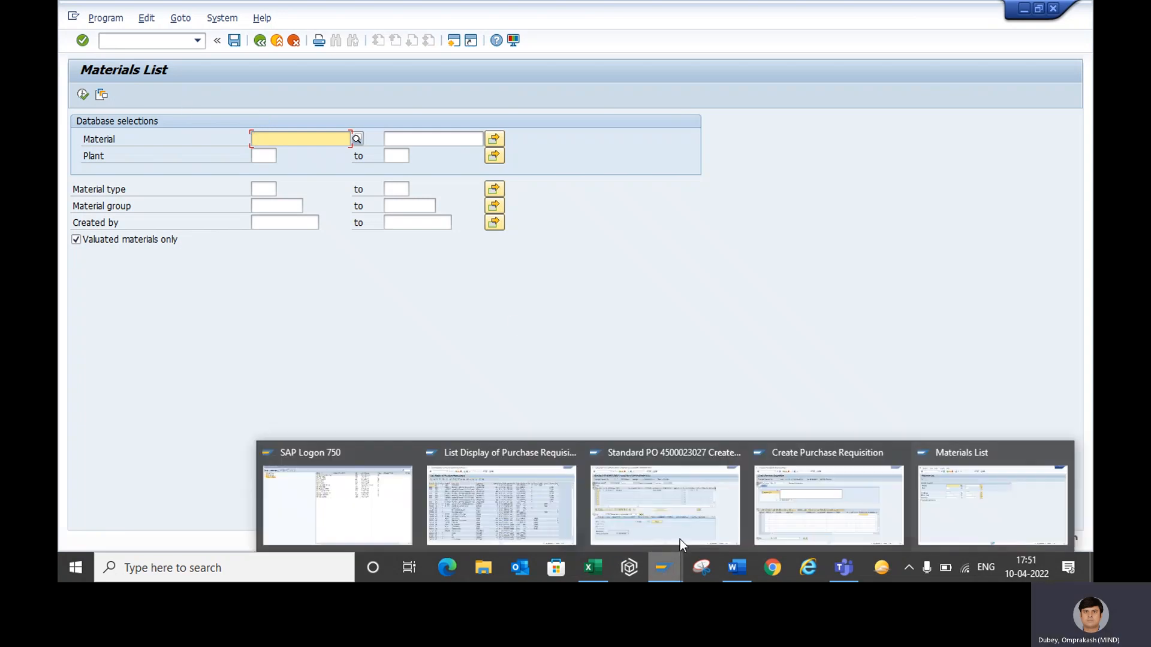
left_click(729, 501)
left_click(79, 139)
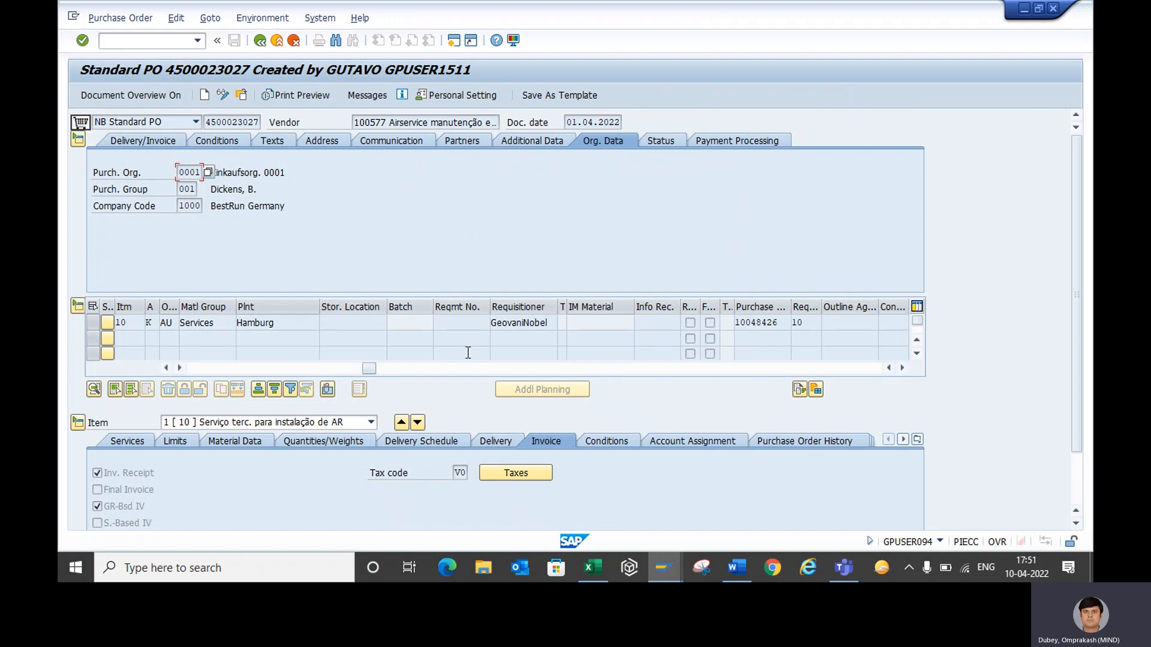
Step: Browse the possible plants for item 10 of the purchase order, and close the list without choosing one
left_click(317, 322)
left_click(325, 323)
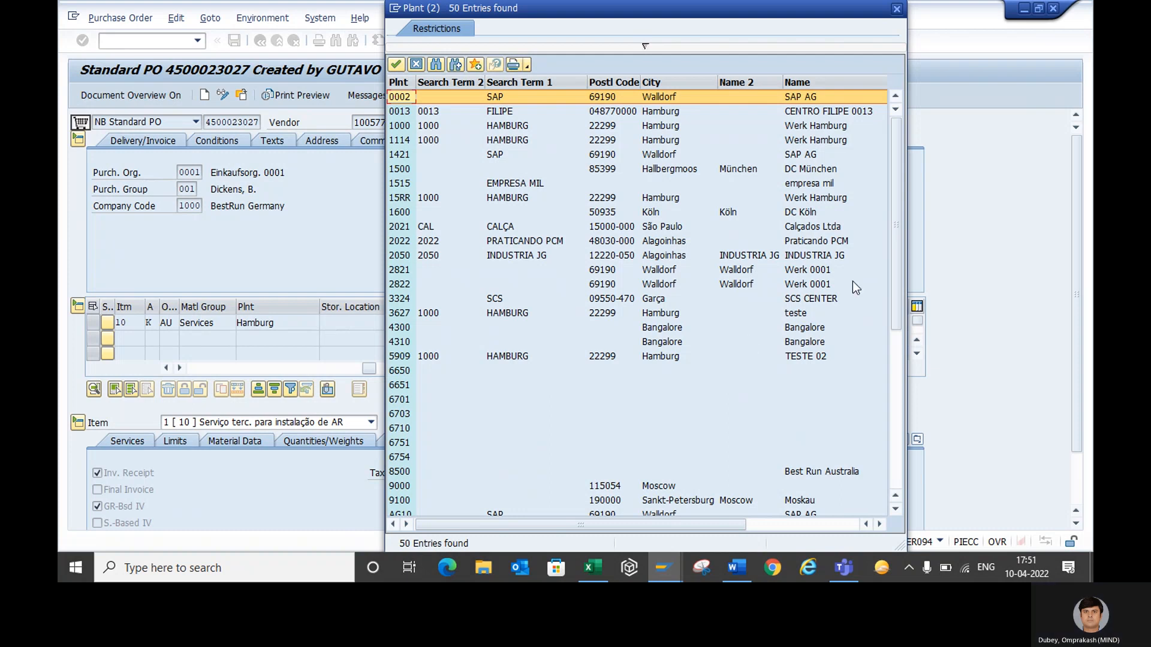
left_click_drag(897, 304, 898, 495)
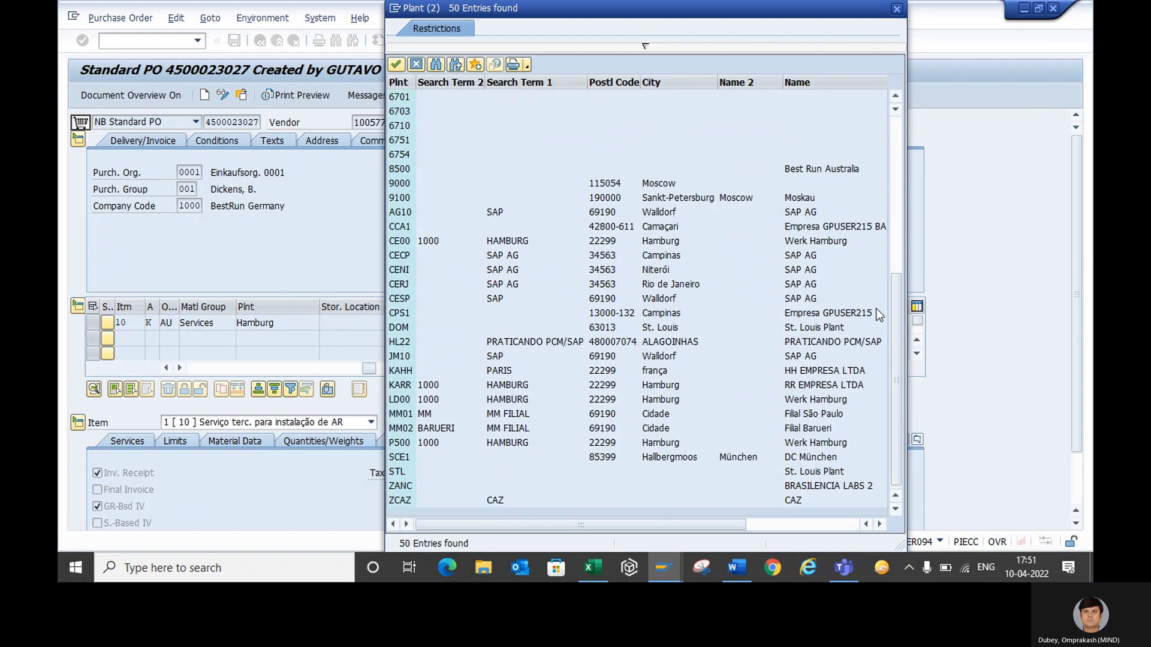
left_click(429, 243)
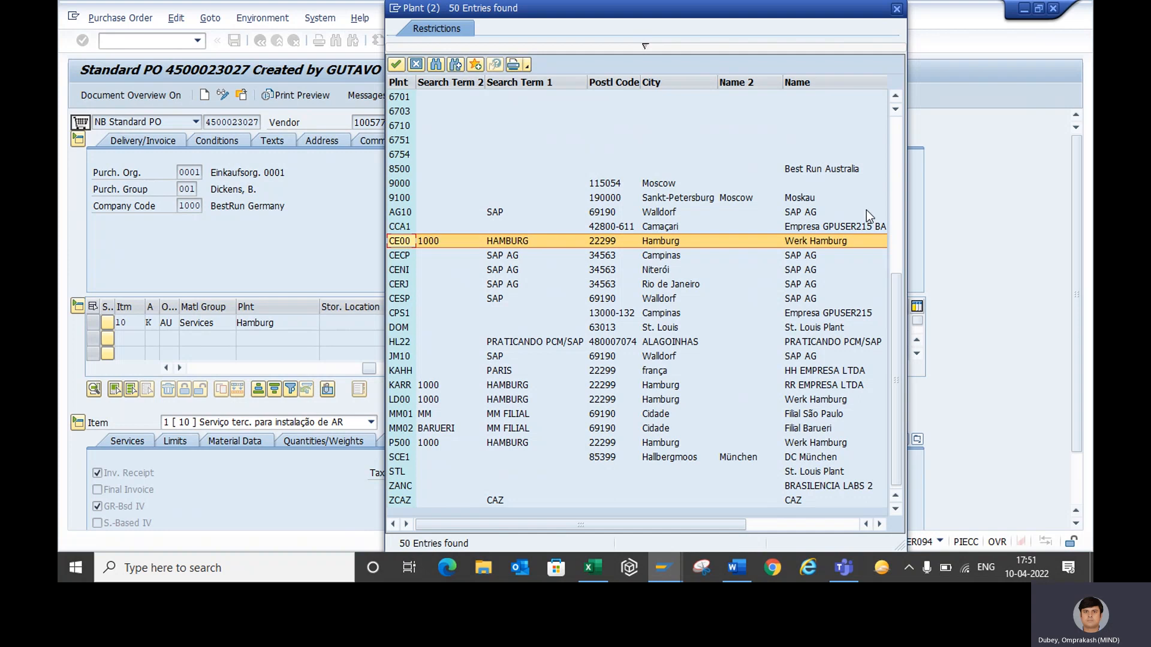
left_click(896, 8)
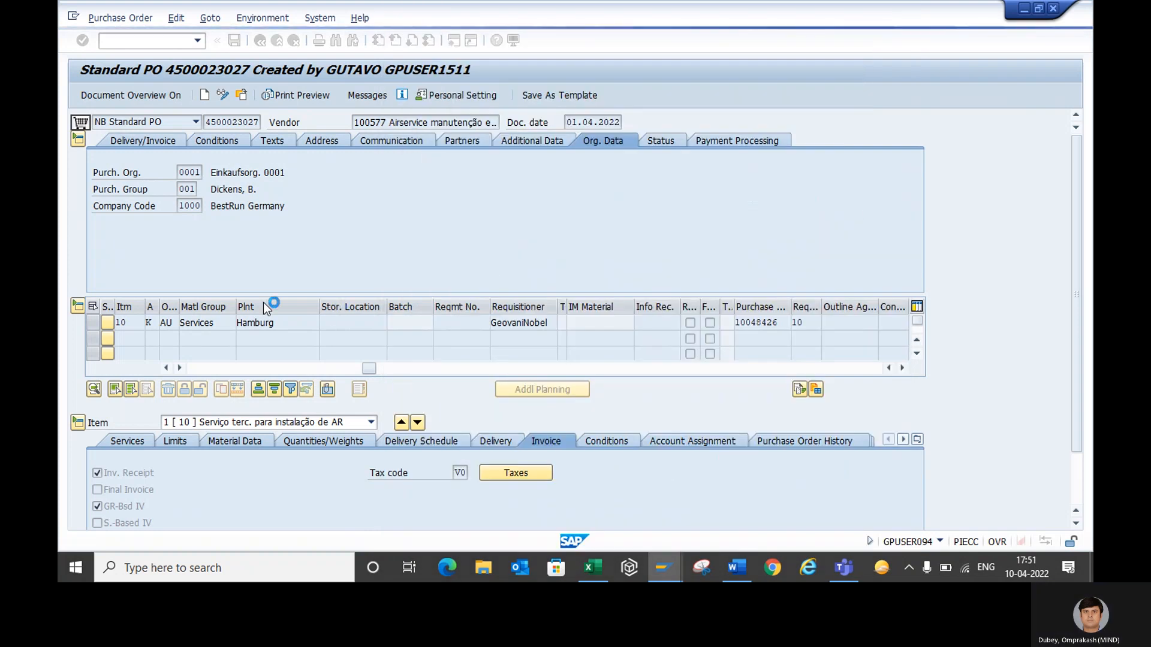
Step: Open General Table Display in a new session with "/ose16n" and load the table EKKO
left_click(170, 46)
type("/ose16n")
key("Return")
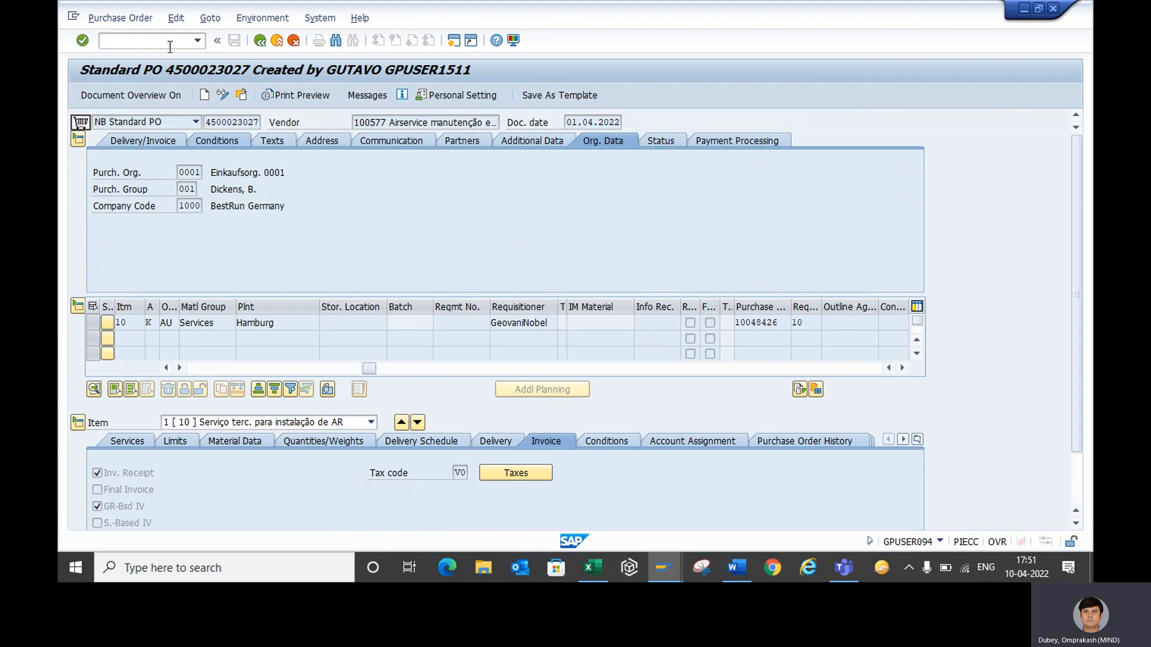
type("ekko")
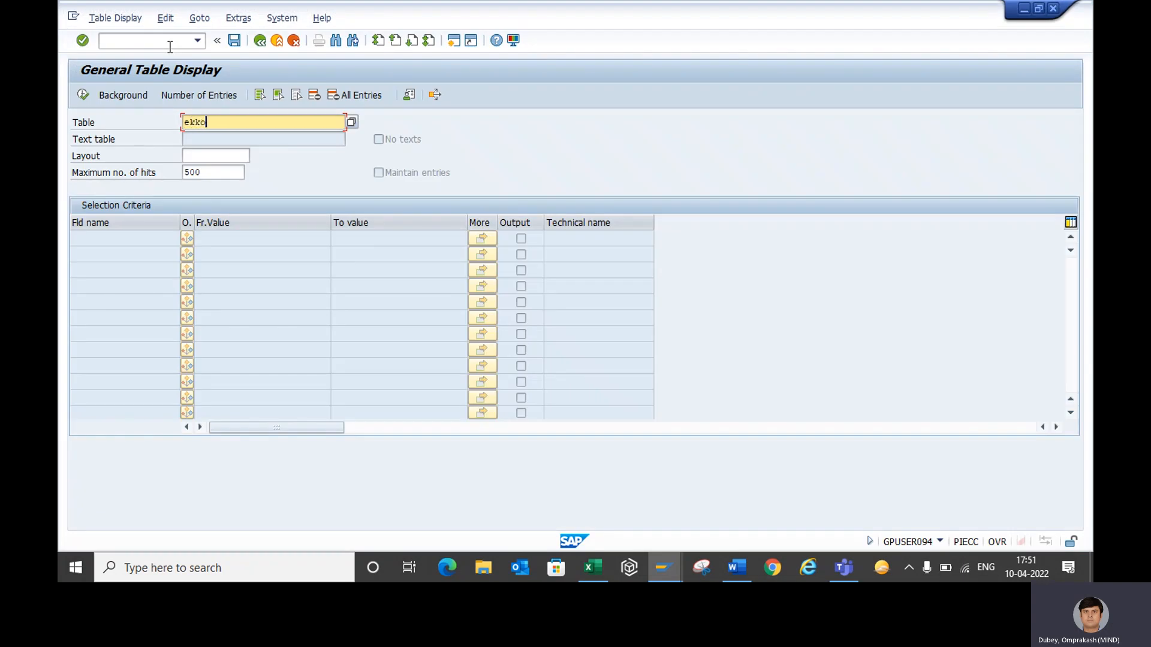
key("Return")
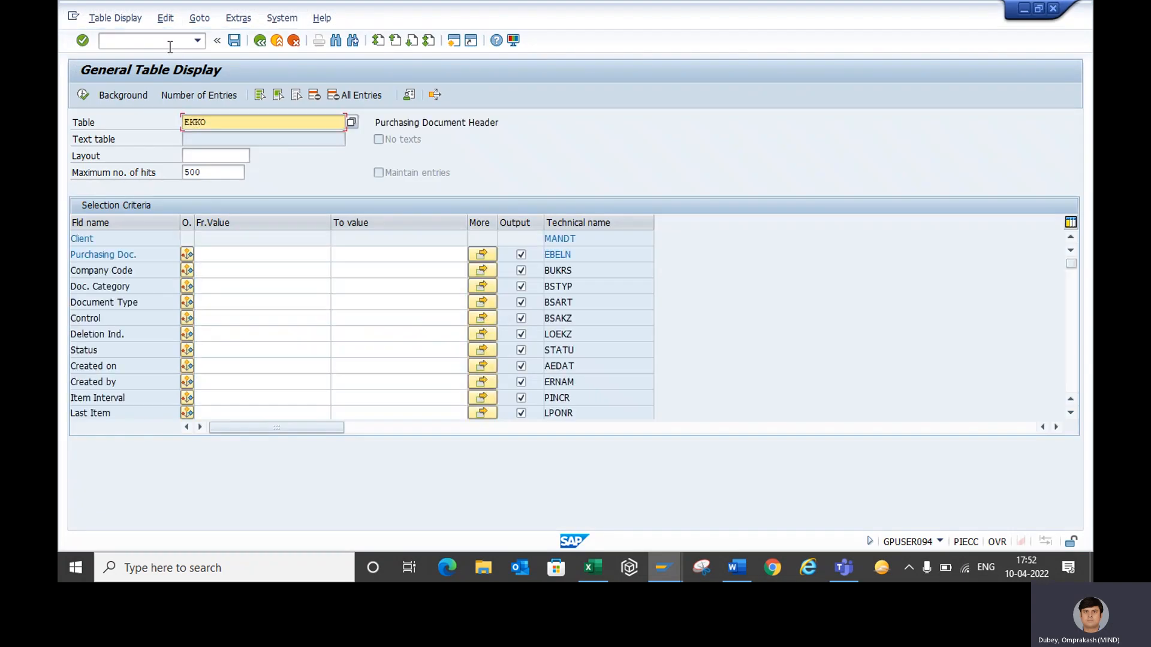
Step: Copy the purchase order number from the standard PO into the Purchasing Doc. selection criterion and run the EKKO query
left_click(218, 254)
key("alt+Tab")
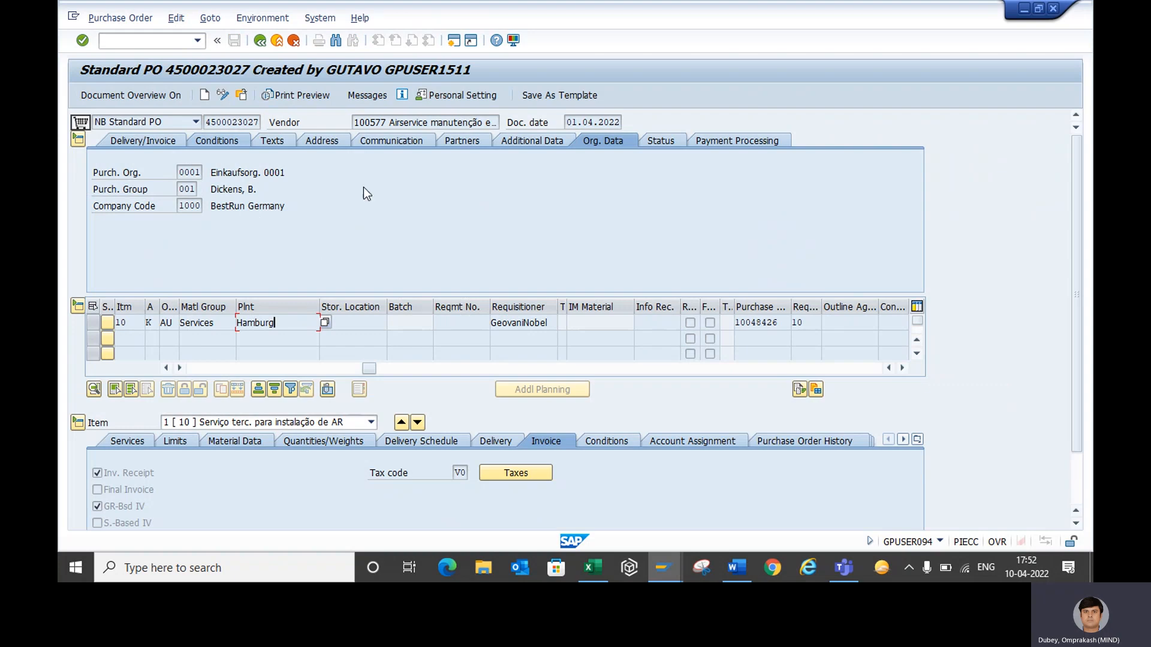
key("alt+Tab")
key("alt+Tab")
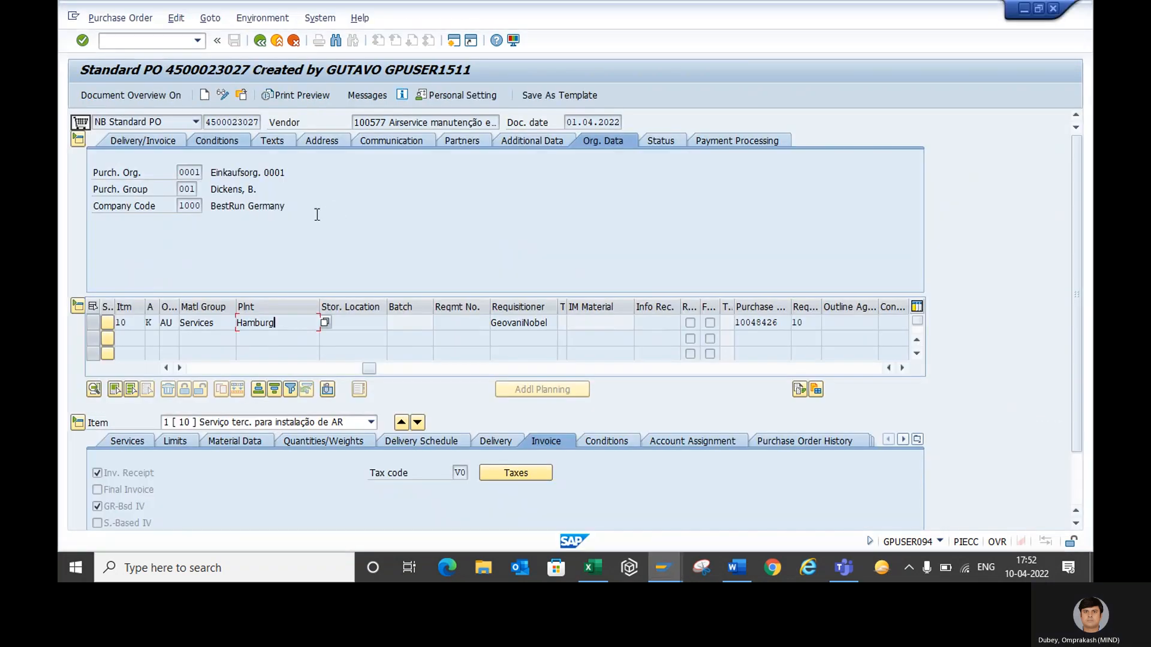
double_click(259, 121)
key("ctrl+c")
key("alt+Tab")
key("ctrl+v")
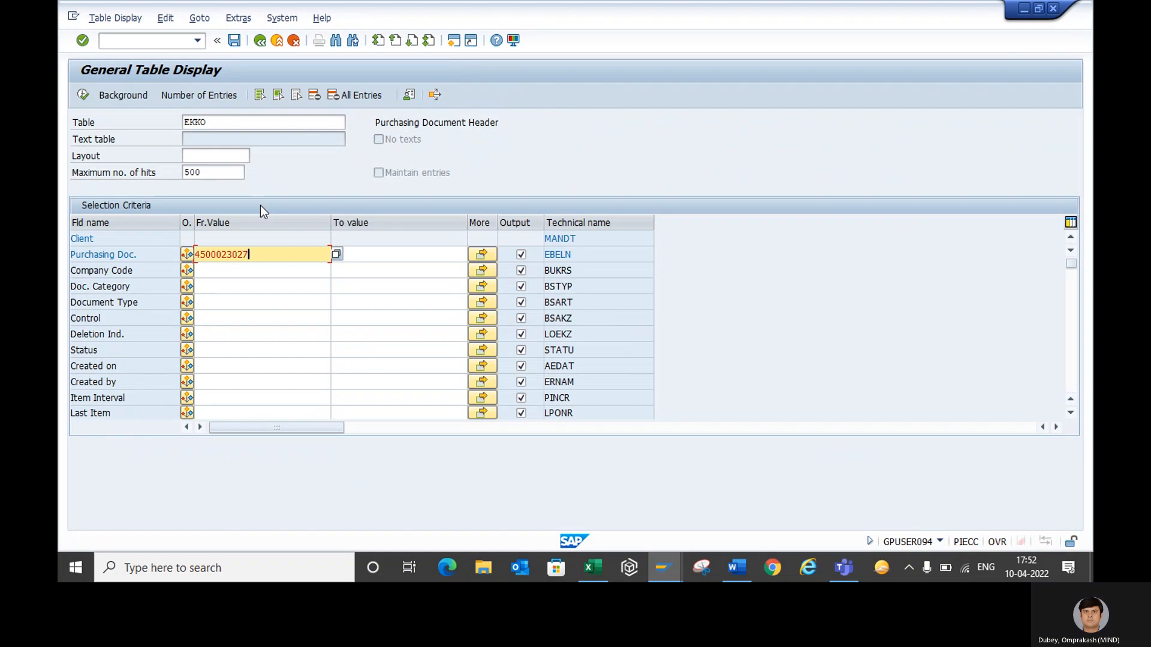
left_click(85, 100)
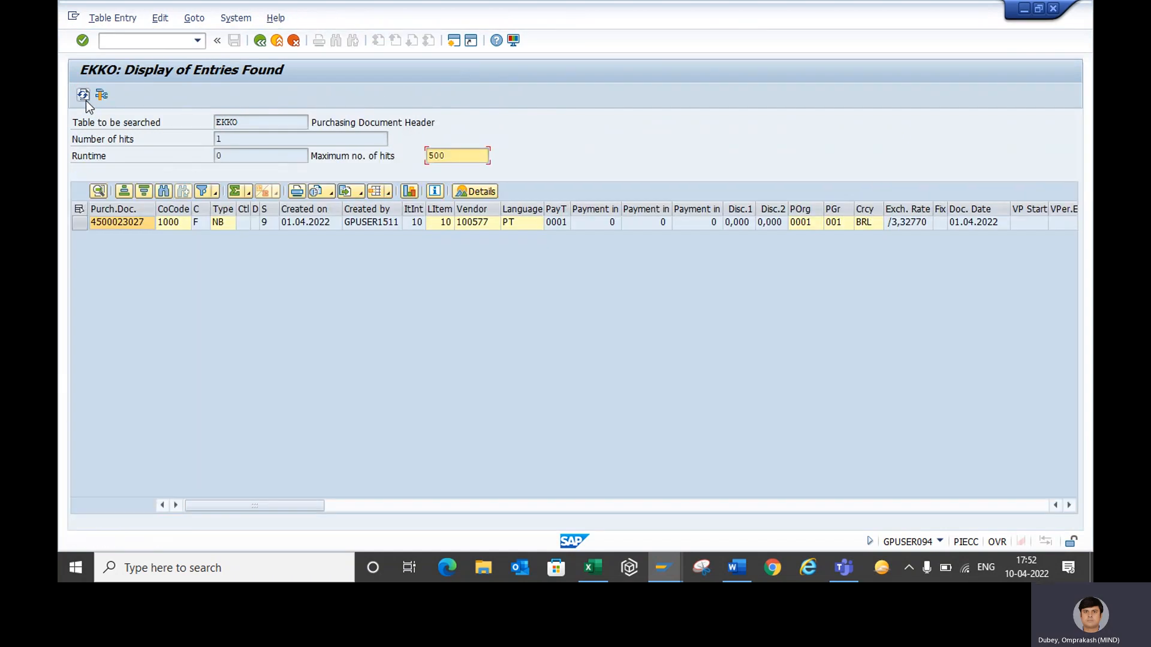
Step: Examine the first header fields of the EKKO entry, from the company code to the creation date and creator
key("Tab")
key("Tab")
key("Tab")
key("Tab")
key("Tab")
key("Tab")
key("Tab")
key("Tab")
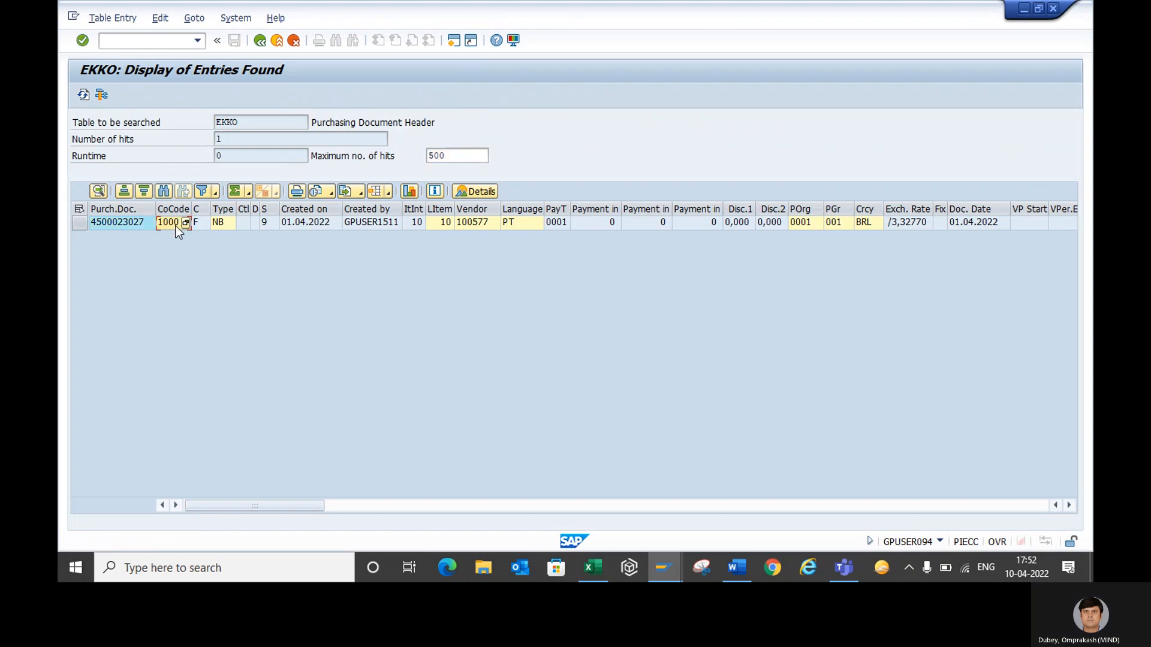
key("Tab")
key("Tab")
key("Tab")
key("Tab")
key("Tab")
key("Tab")
key("Tab")
key("Tab")
key("Tab")
key("Tab")
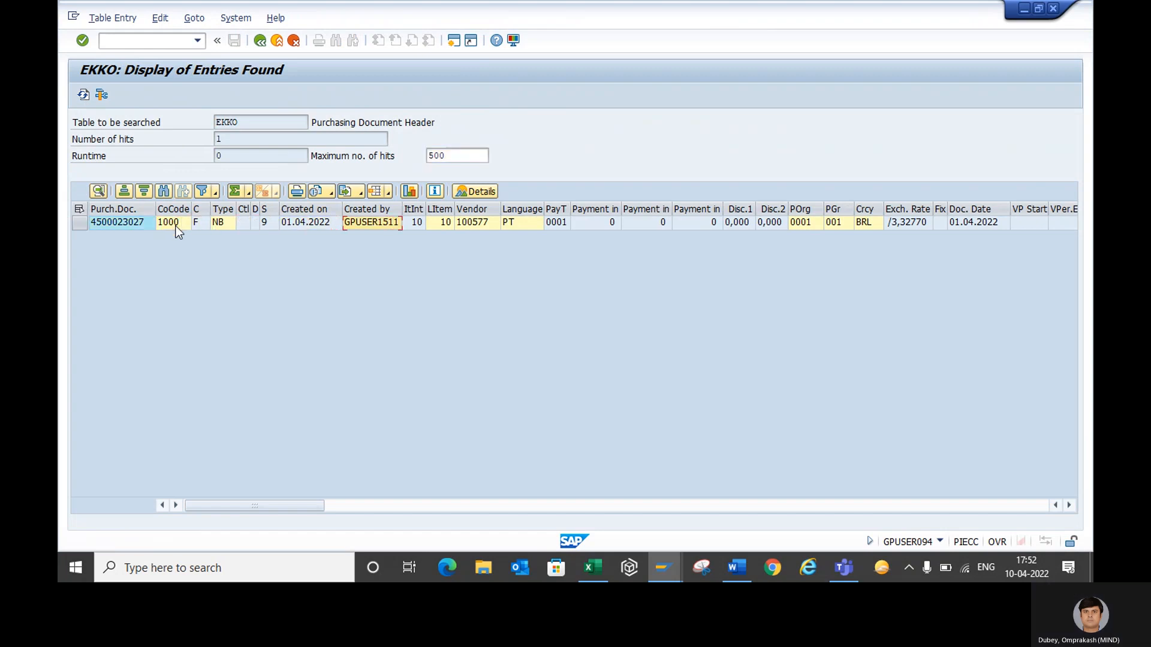
key("Tab")
key("shift+Tab")
key("shift+Tab")
key("shift+Tab")
key("shift+Tab")
key("shift+Tab")
key("shift+Tab")
key("shift+Tab")
key("shift+Tab")
key("shift+Tab")
key("shift+Tab")
key("shift+Tab")
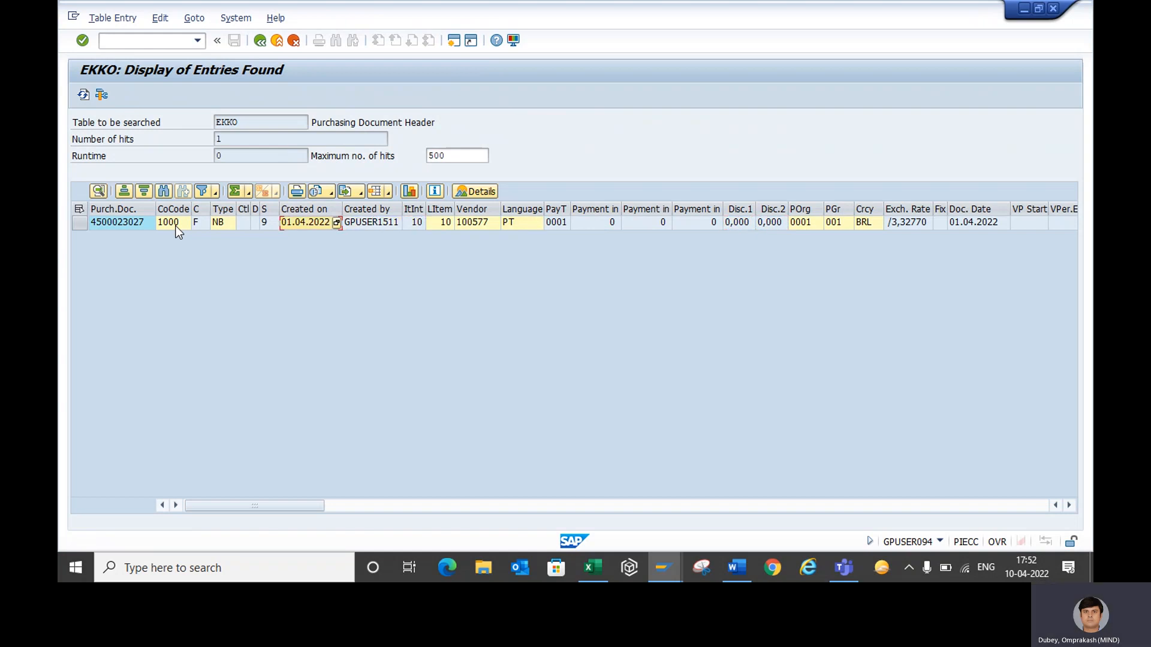
Step: Look through the remaining columns of the EKKO entry, from vendor and purchasing organization across to the plant and budget fields
key("Tab")
key("Tab")
key("Tab")
key("Tab")
key("Tab")
key("Tab")
key("Tab")
key("Tab")
key("Tab")
key("Tab")
key("Tab")
key("Tab")
key("Tab")
key("Tab")
key("Tab")
key("Tab")
key("Tab")
key("Tab")
key("Tab")
key("Tab")
key("Tab")
key("Tab")
key("Tab")
key("Tab")
key("Tab")
key("Tab")
key("Tab")
key("Tab")
key("Tab")
key("Tab")
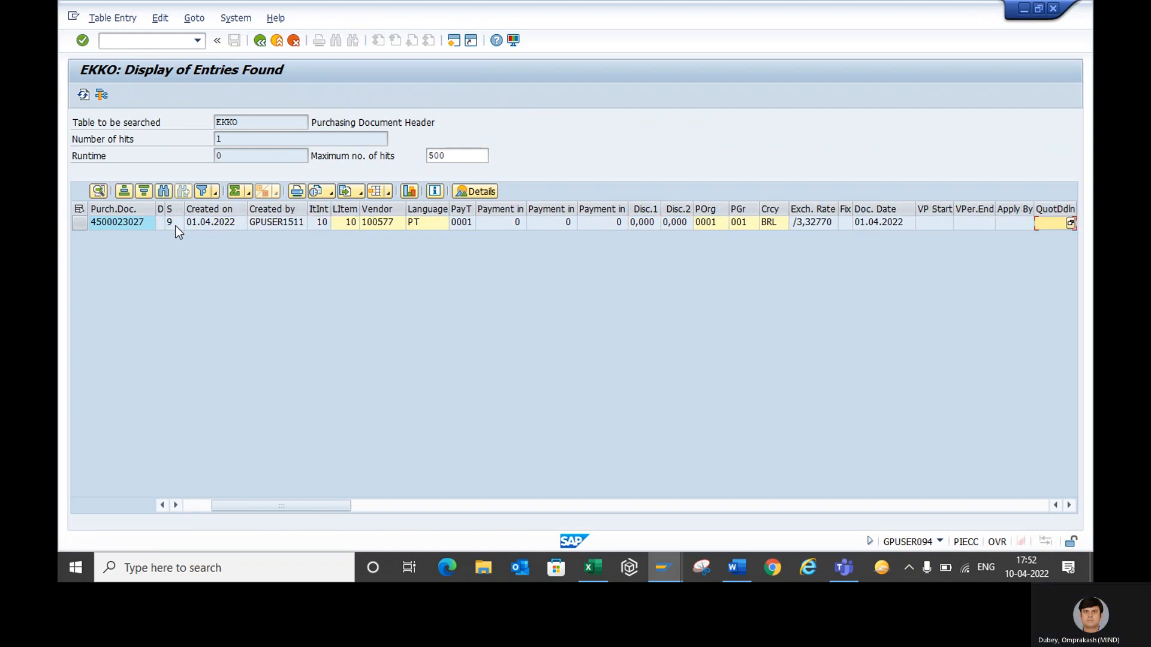
key("Tab")
key("Tab")
key("Tab")
key("Tab")
key("Tab")
key("Tab")
key("Tab")
key("Tab")
key("Tab")
key("Tab")
key("Tab")
key("Tab")
key("Tab")
key("Tab")
key("Tab")
key("Tab")
key("Tab")
key("Tab")
key("Tab")
key("Tab")
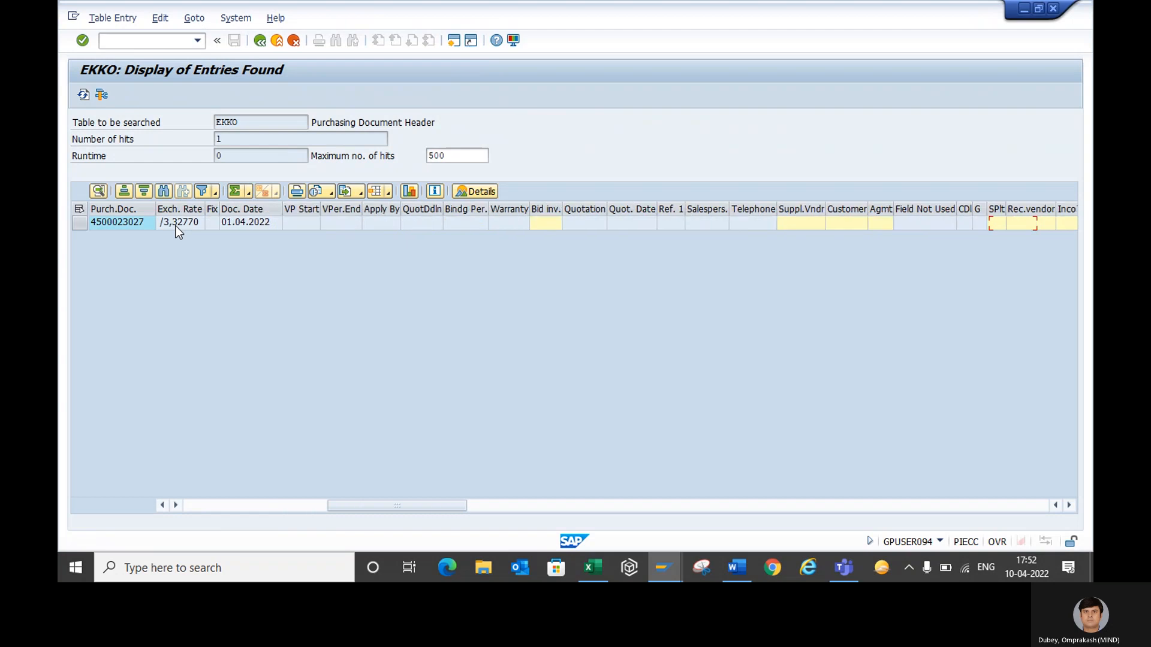
key("Tab")
key("Tab")
key("Tab")
key("Tab")
key("Tab")
key("Tab")
key("Tab")
key("Tab")
key("Tab")
key("Tab")
key("Tab")
key("Tab")
key("Tab")
key("Tab")
key("Tab")
key("Tab")
key("Tab")
key("Tab")
key("Tab")
key("Tab")
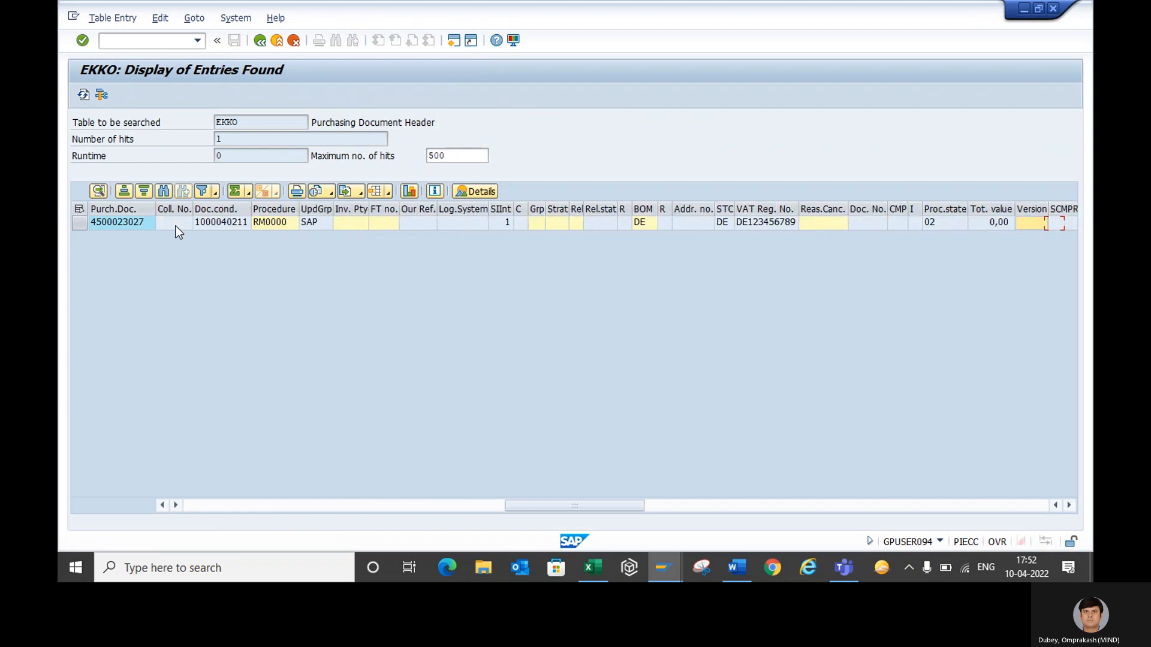
key("Tab")
key("Tab")
key("Tab")
key("Tab")
key("Tab")
key("Tab")
key("Tab")
key("Tab")
key("Tab")
key("Tab")
key("Tab")
key("Tab")
key("Tab")
key("Tab")
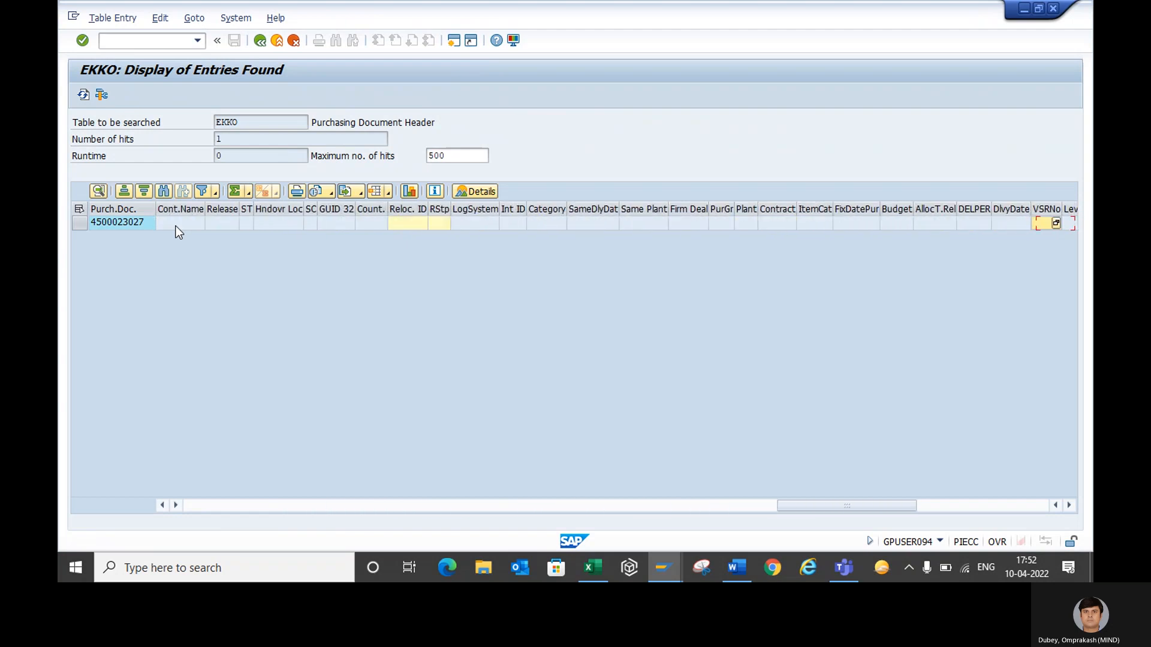
Step: Look back through the EKKO entry's columns from the budget and plant fields to the document type
key("shift+Tab")
key("shift+Tab")
key("shift+Tab")
key("shift+Tab")
key("shift+Tab")
key("shift+Tab")
key("shift+Tab")
key("shift+Tab")
key("shift+Tab")
key("shift+Tab")
key("shift+Tab")
key("shift+Tab")
key("shift+Tab")
key("shift+Tab")
key("shift+Tab")
key("shift+Tab")
key("shift+Tab")
key("shift+Tab")
key("shift+Tab")
key("shift+Tab")
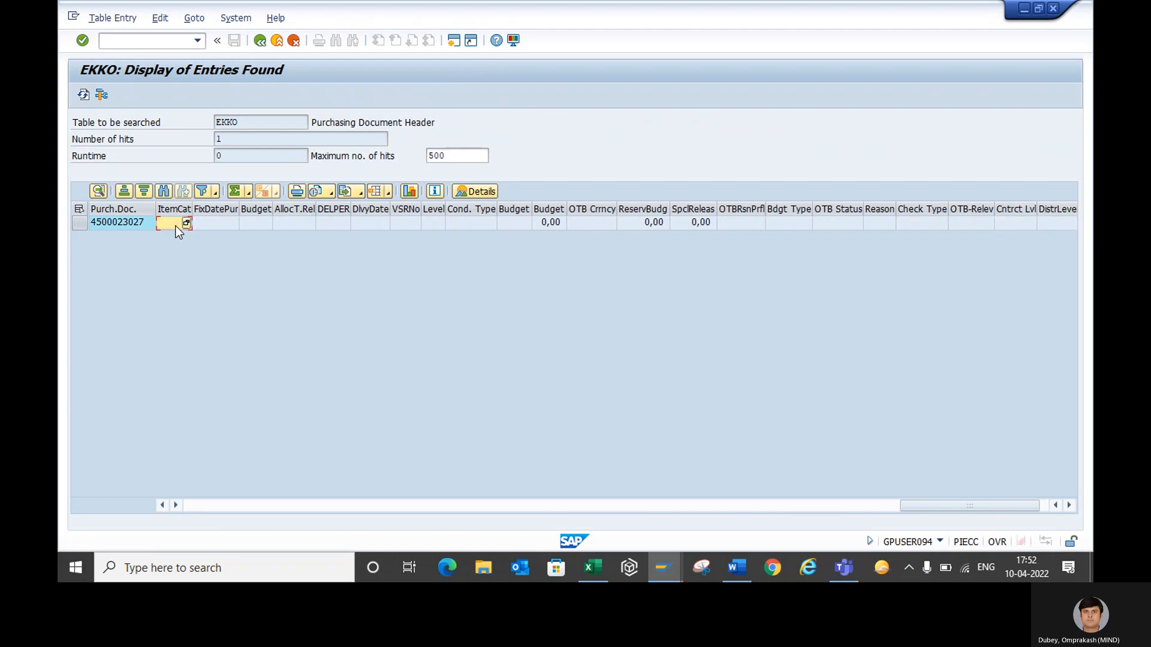
key("shift+Tab")
key("shift+Tab")
key("shift+Tab")
key("shift+Tab")
key("shift+Tab")
key("shift+Tab")
key("shift+Tab")
key("shift+Tab")
key("shift+Tab")
key("shift+Tab")
key("shift+Tab")
key("shift+Tab")
key("shift+Tab")
key("shift+Tab")
key("shift+Tab")
key("shift+Tab")
key("shift+Tab")
key("shift+Tab")
key("shift+Tab")
key("shift+Tab")
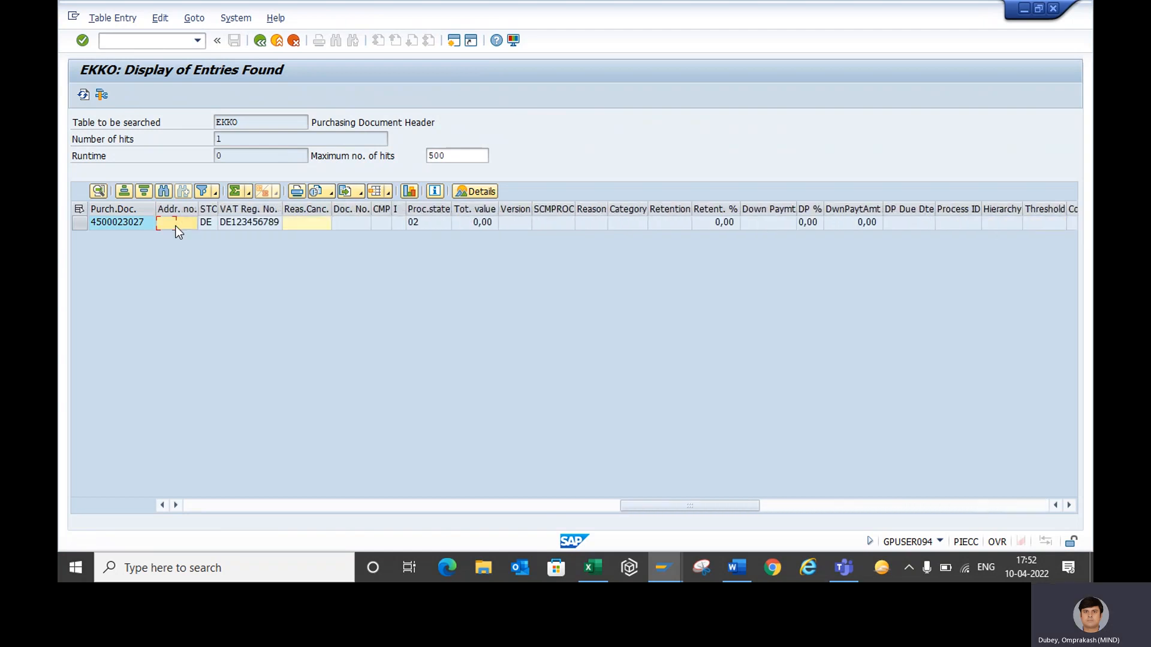
key("shift+Tab")
key("shift+Tab")
key("shift+Tab")
key("shift+Tab")
key("shift+Tab")
key("shift+Tab")
key("shift+Tab")
key("shift+Tab")
key("shift+Tab")
key("shift+Tab")
key("shift+Tab")
key("shift+Tab")
key("shift+Tab")
key("shift+Tab")
key("shift+Tab")
key("shift+Tab")
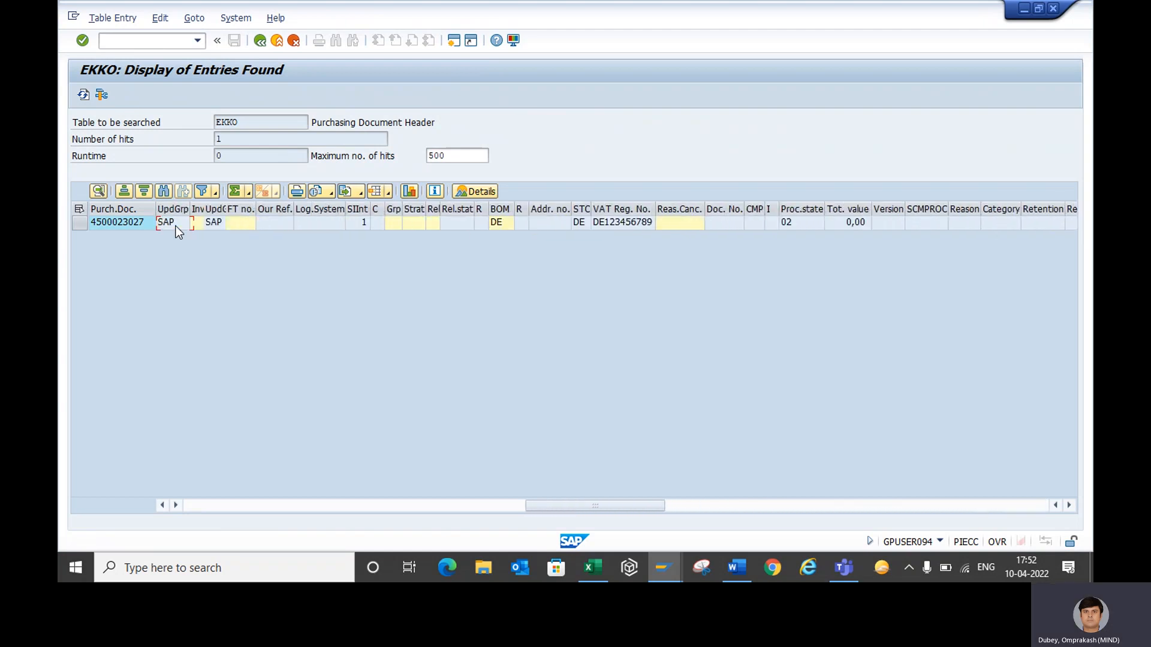
key("shift+Tab")
key("shift+Tab")
key("shift+Tab")
key("shift+Tab")
key("shift+Tab")
key("shift+Tab")
key("shift+Tab")
key("shift+Tab")
key("shift+Tab")
key("shift+Tab")
key("shift+Tab")
key("shift+Tab")
key("shift+Tab")
key("shift+Tab")
key("shift+Tab")
key("shift+Tab")
key("shift+Tab")
key("shift+Tab")
key("shift+Tab")
key("shift+Tab")
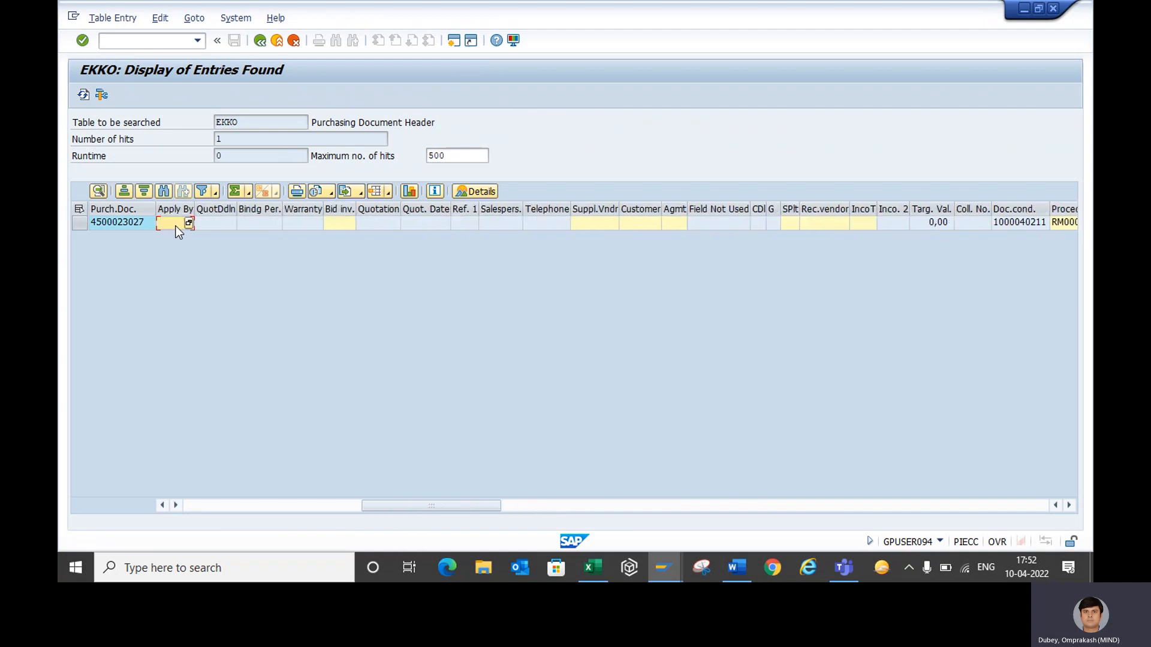
key("shift+Tab")
key("shift+Tab")
key("shift+Tab")
key("shift+Tab")
key("shift+Tab")
key("shift+Tab")
key("shift+Tab")
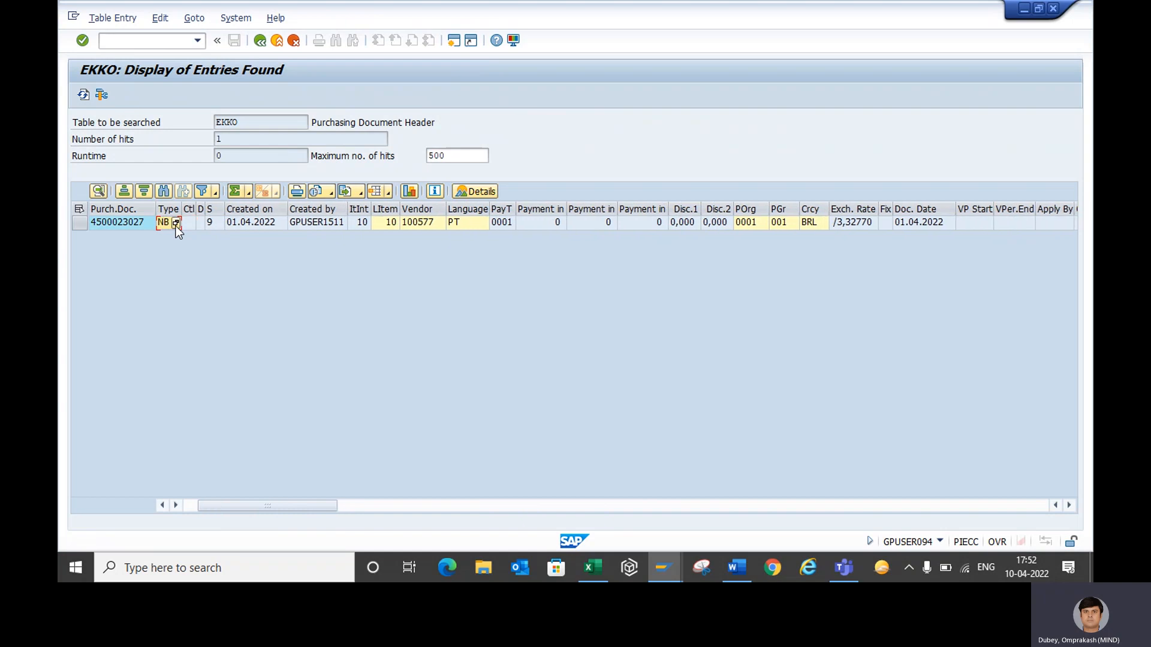
Step: Examine the leading EKKO header fields from the company code to the payment terms and return to the table selection
key("shift+Tab")
key("shift+Tab")
key("shift+Tab")
key("Right")
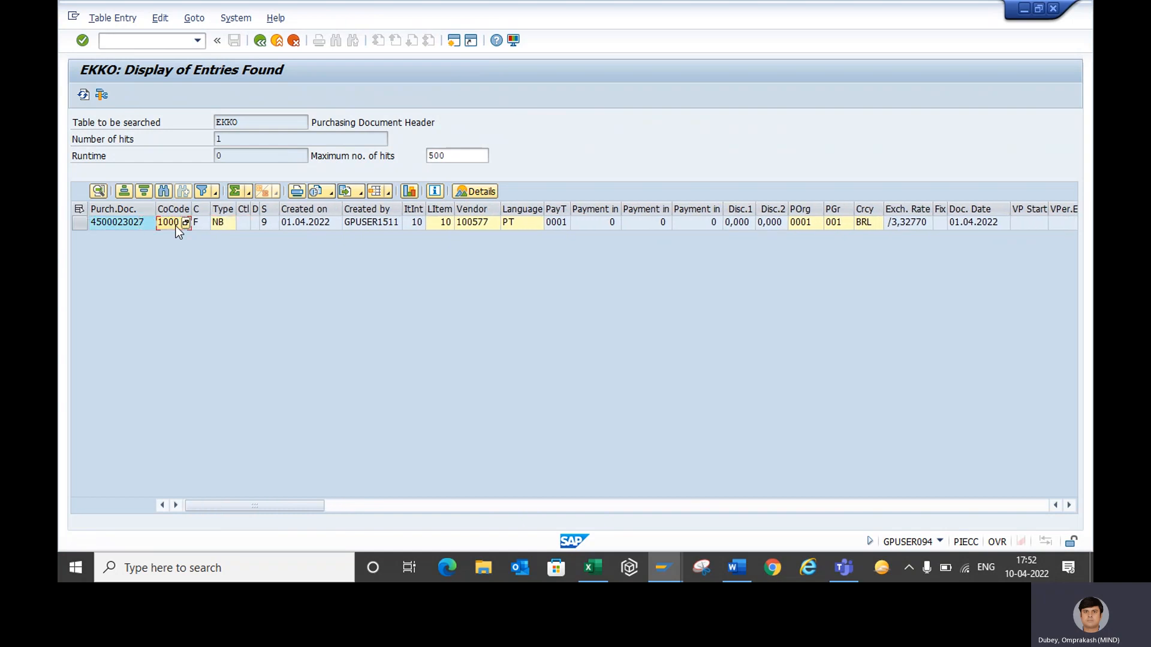
key("Right")
key("Right")
key("Right")
key("Right")
key("Right")
key("Right")
key("Right")
key("Right")
key("Right")
key("Right")
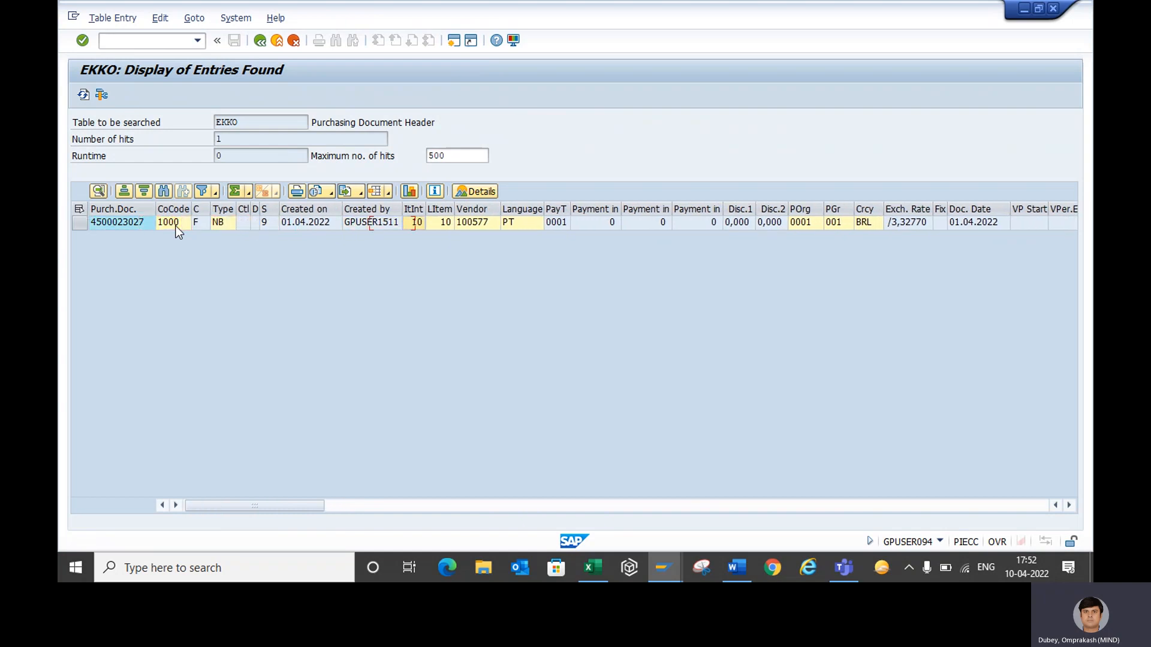
key("Right")
key("Right")
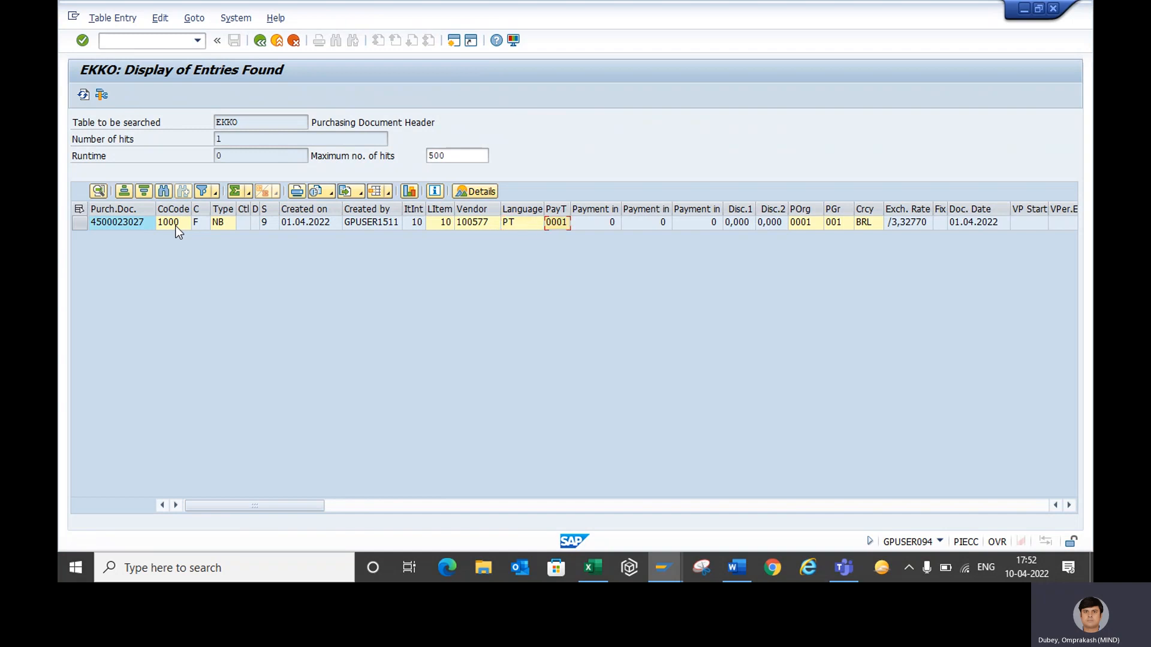
left_click(136, 225)
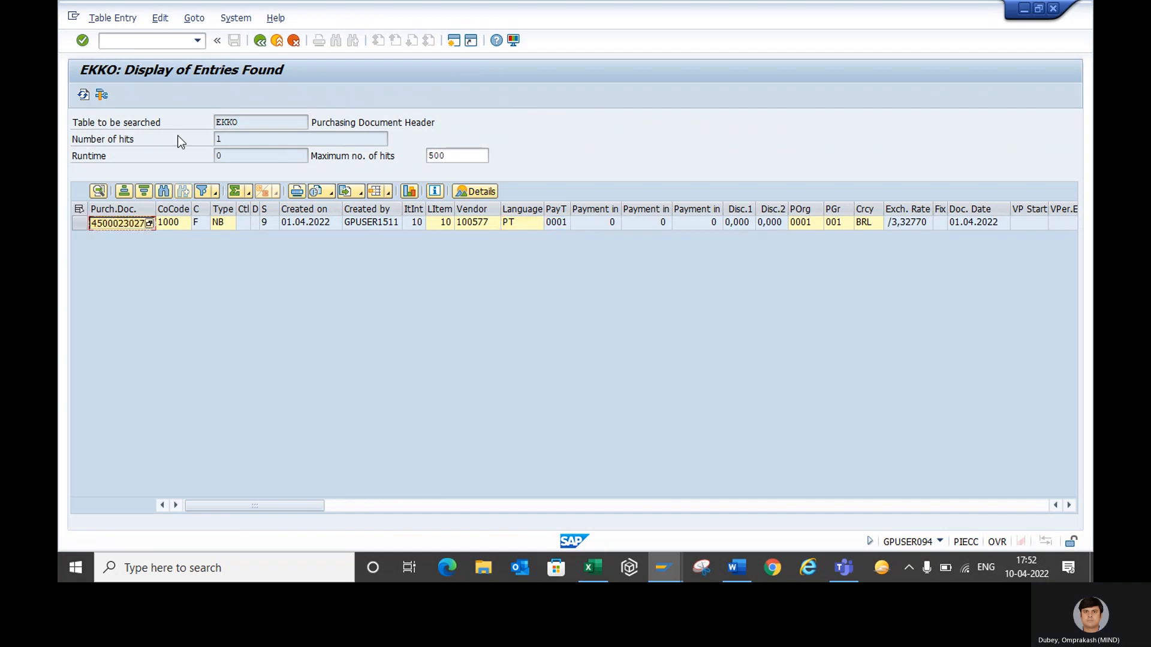
left_click(260, 42)
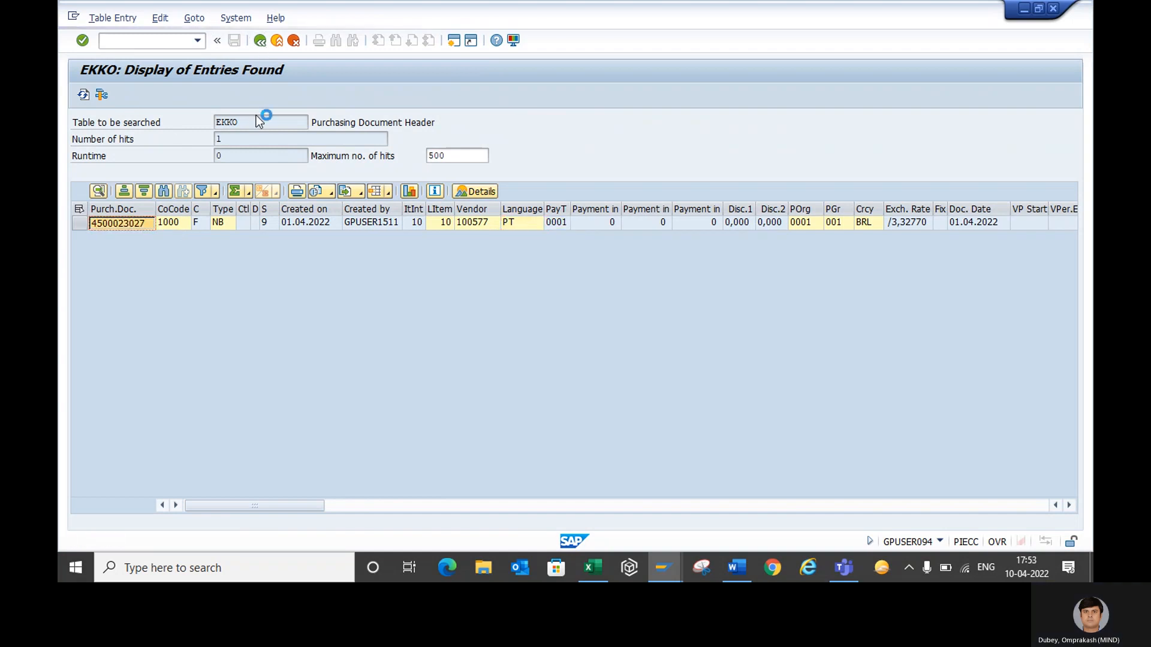
Step: Try to load the table EKKP
key("BackSpace")
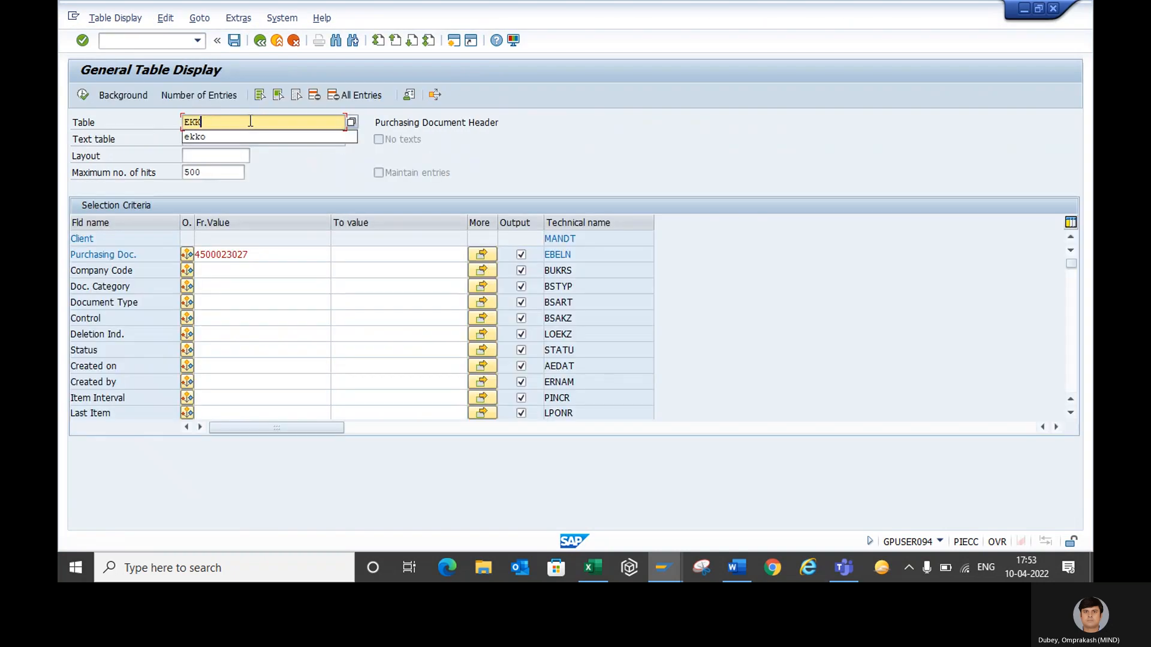
type("p")
key("Return")
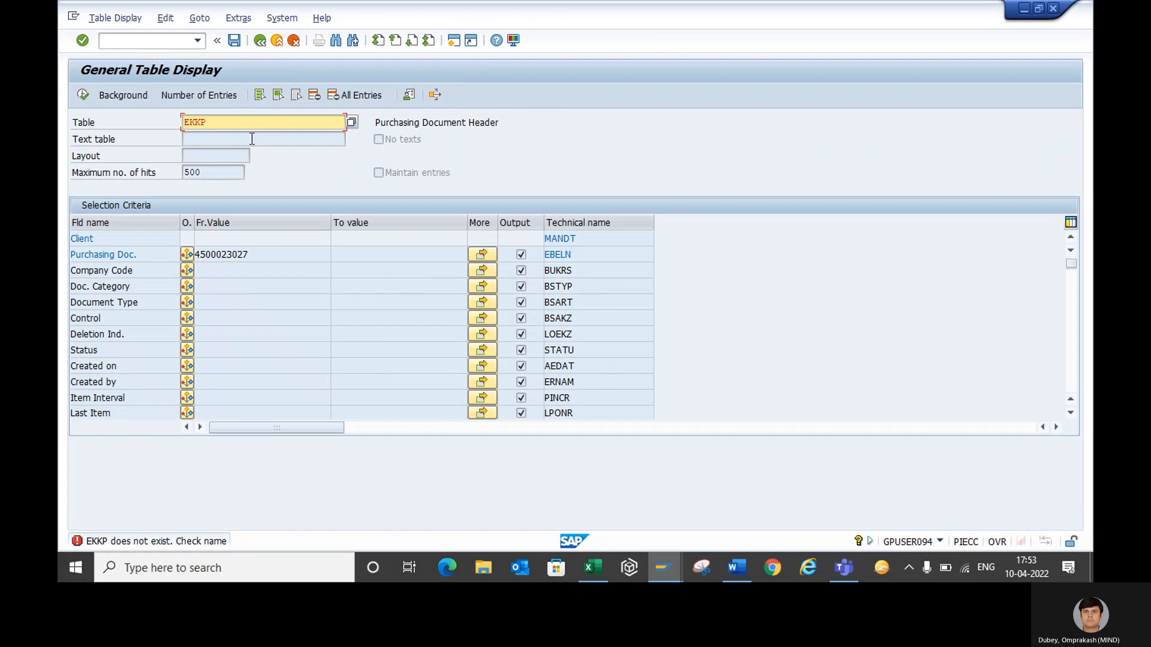
left_click(230, 115)
key("Return")
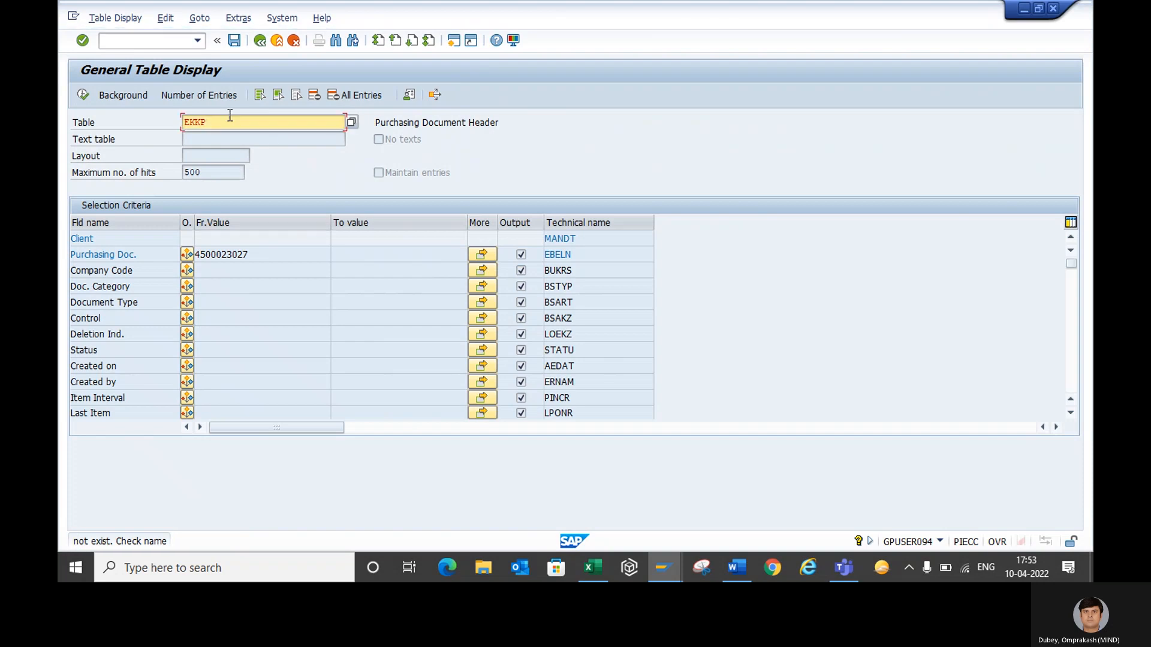
Step: Load the table EKPO and query it for the copied purchase order number in Purchasing Doc
key("BackSpace")
key("BackSpace")
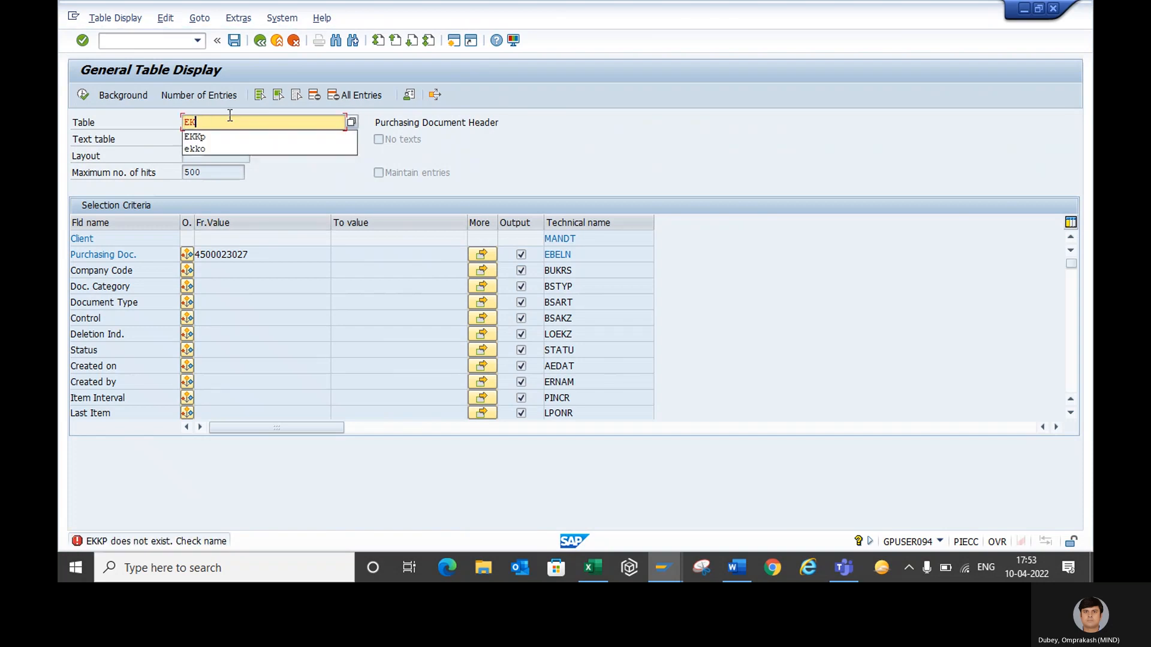
type("po")
key("Return")
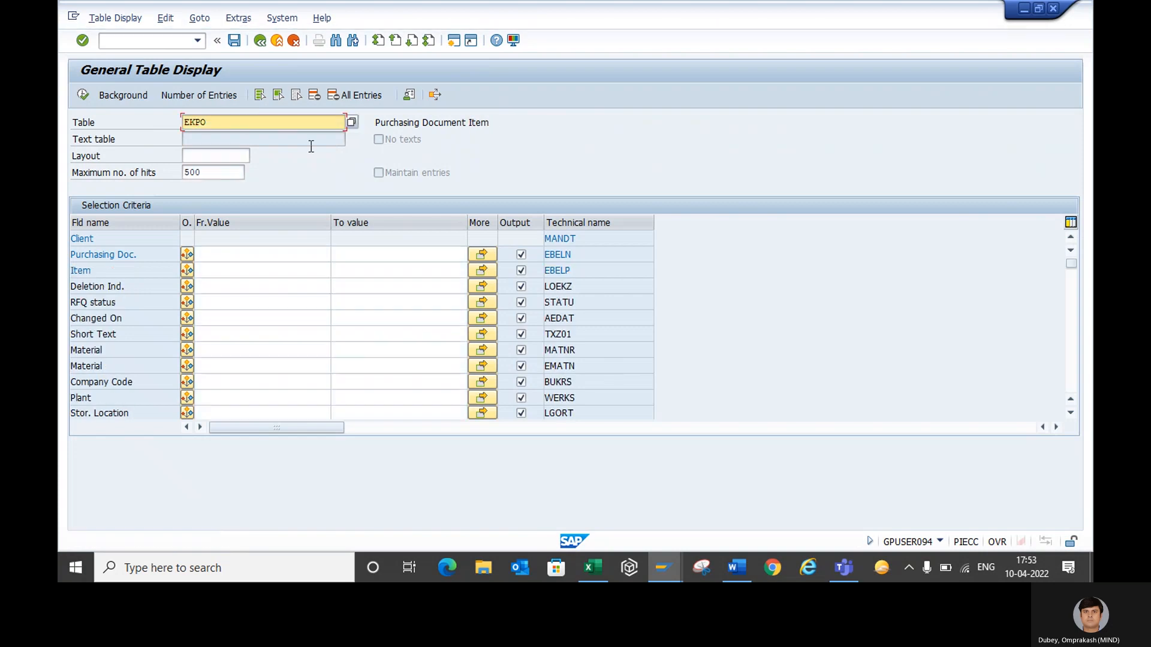
left_click(221, 254)
key("ctrl+v")
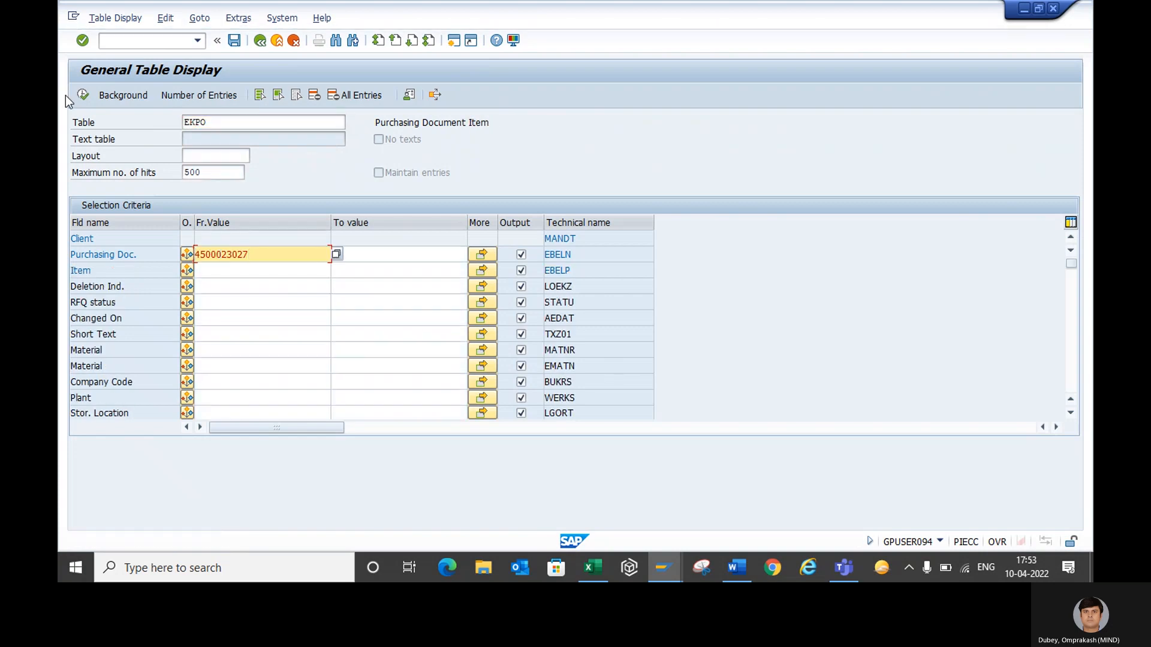
left_click(83, 96)
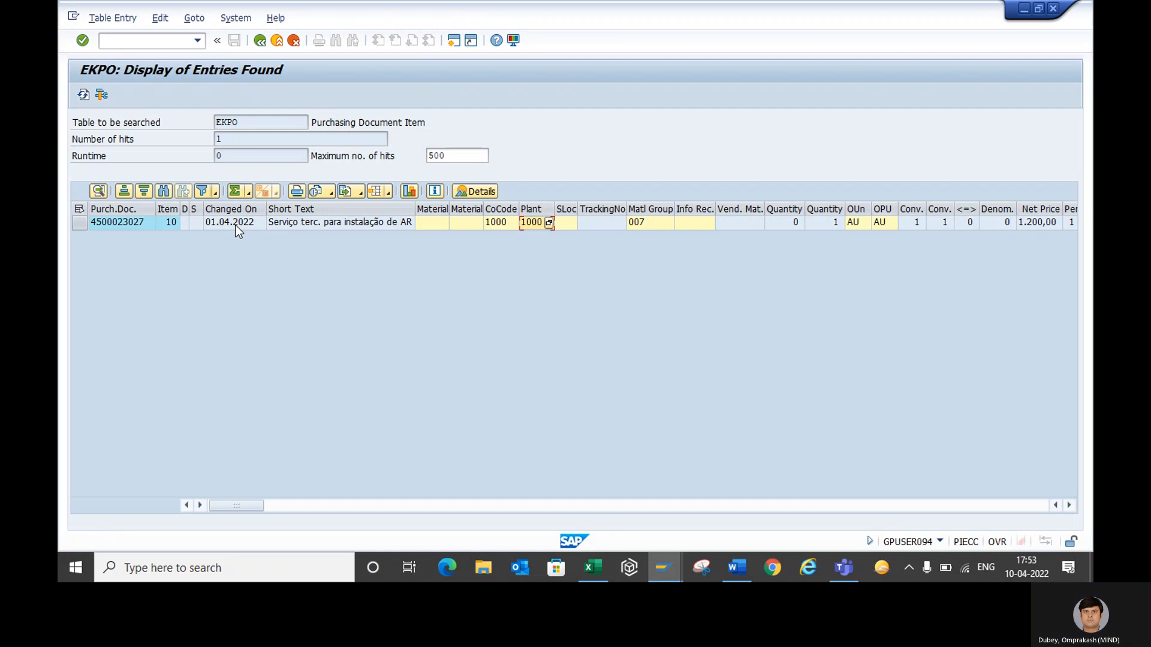
Step: Switch to the Materials List session and list the valuated materials of plant 1000
key("alt+Tab")
key("alt+Tab")
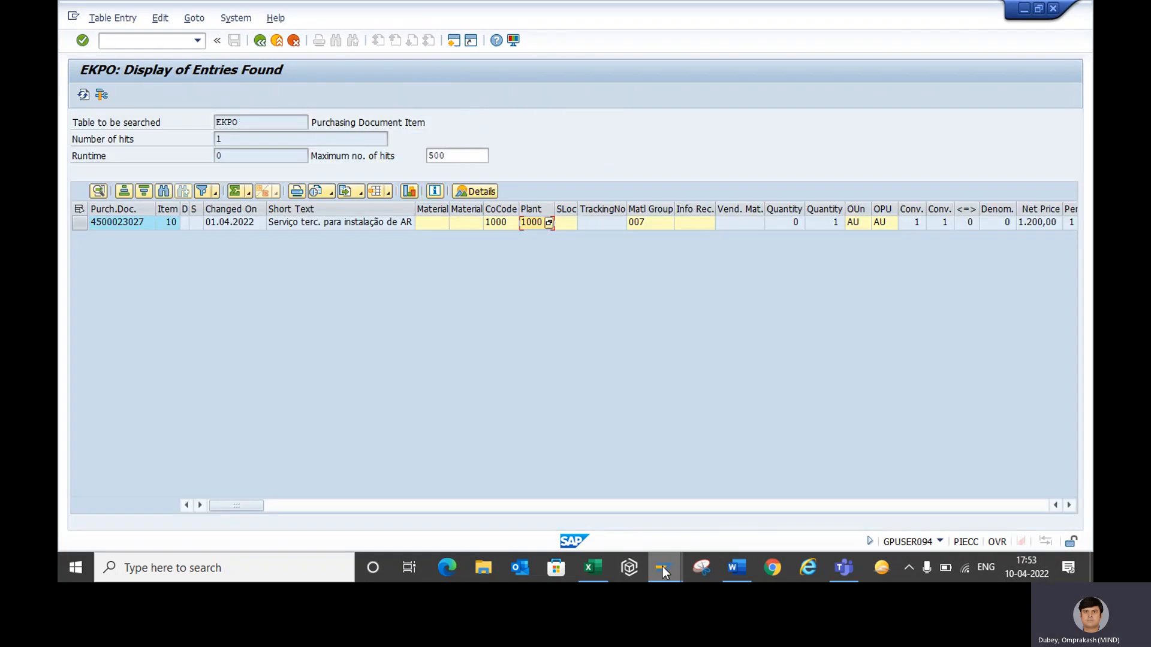
mouse_move(657, 560)
left_click(689, 485)
left_click(250, 340)
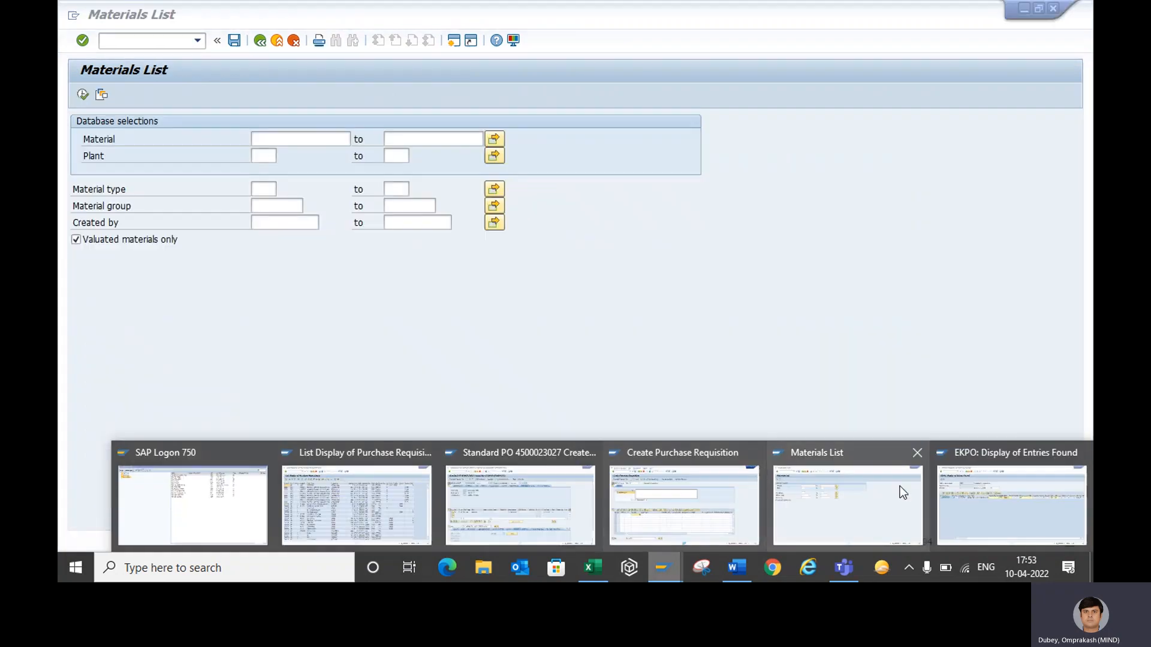
left_click(846, 489)
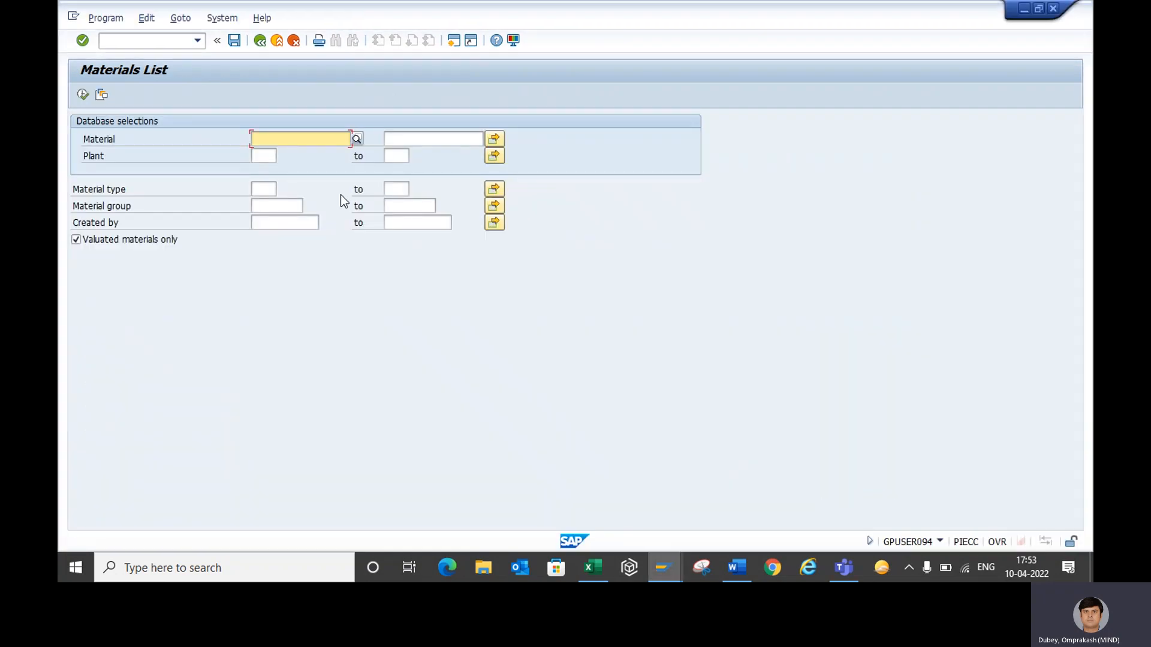
left_click(261, 157)
type("1000")
key("F8")
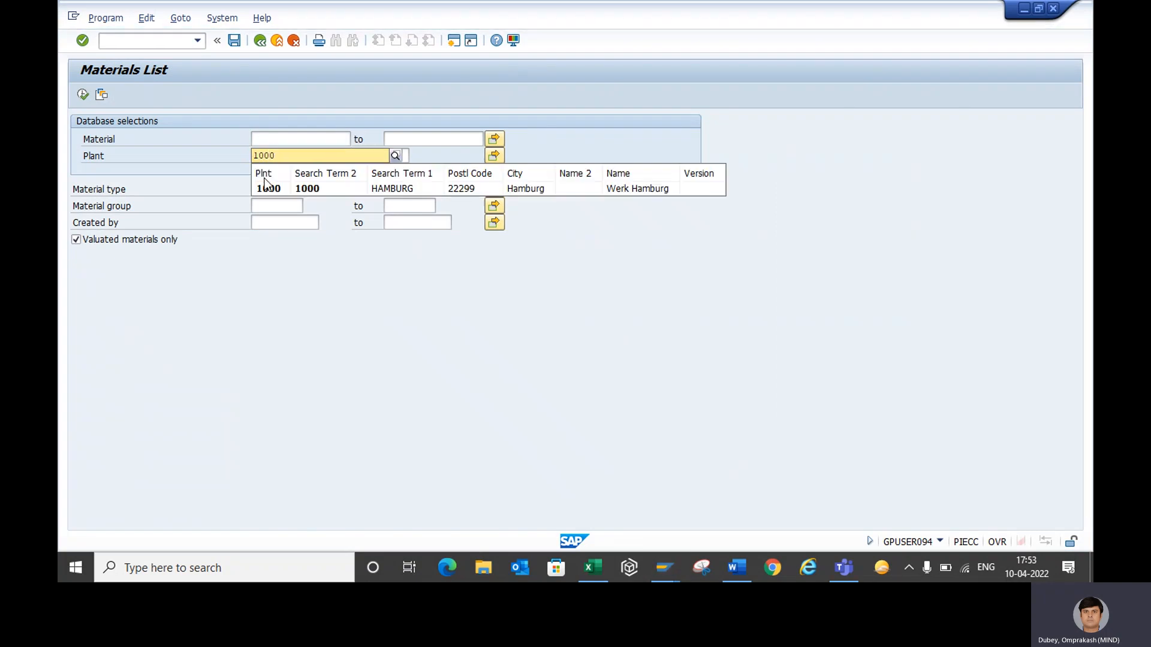
left_click(275, 189)
left_click(83, 94)
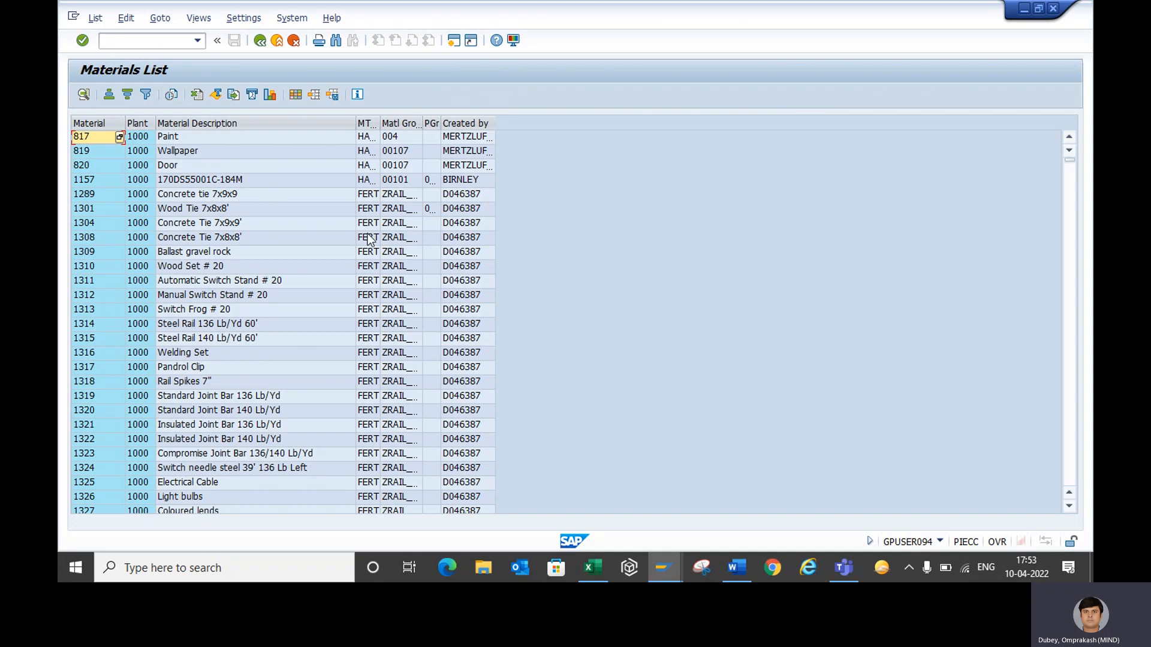
Step: Pick material 1325 (Electrical Cable) from the list and enter it as the first item's material in the purchase requisition
left_click(97, 485)
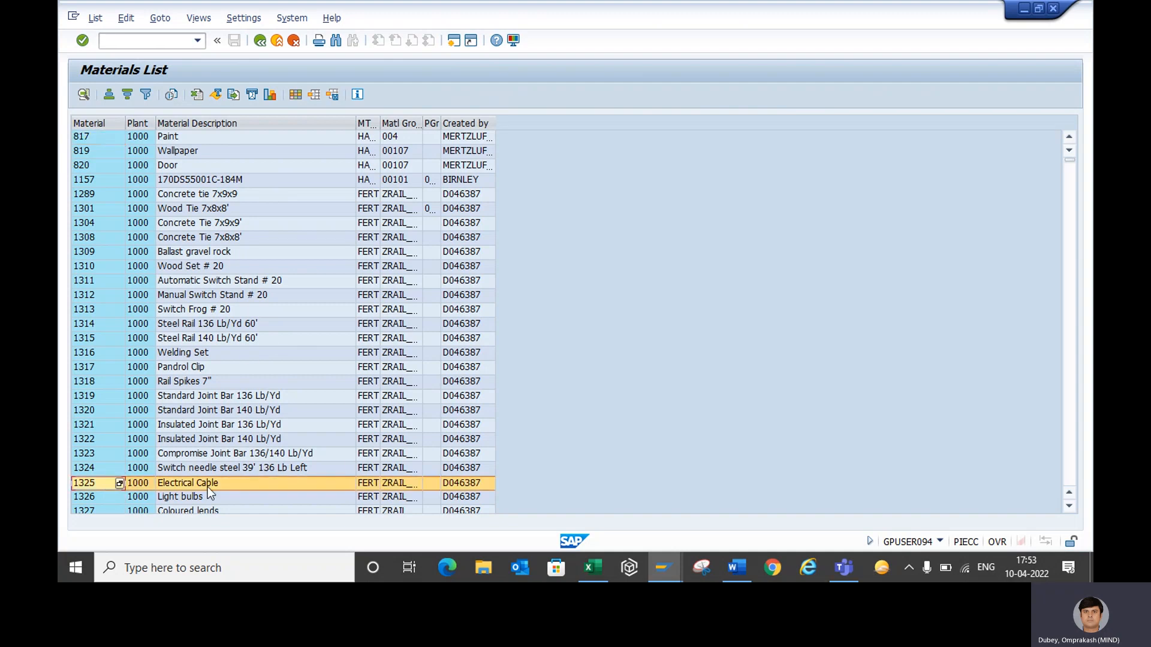
left_click(119, 489)
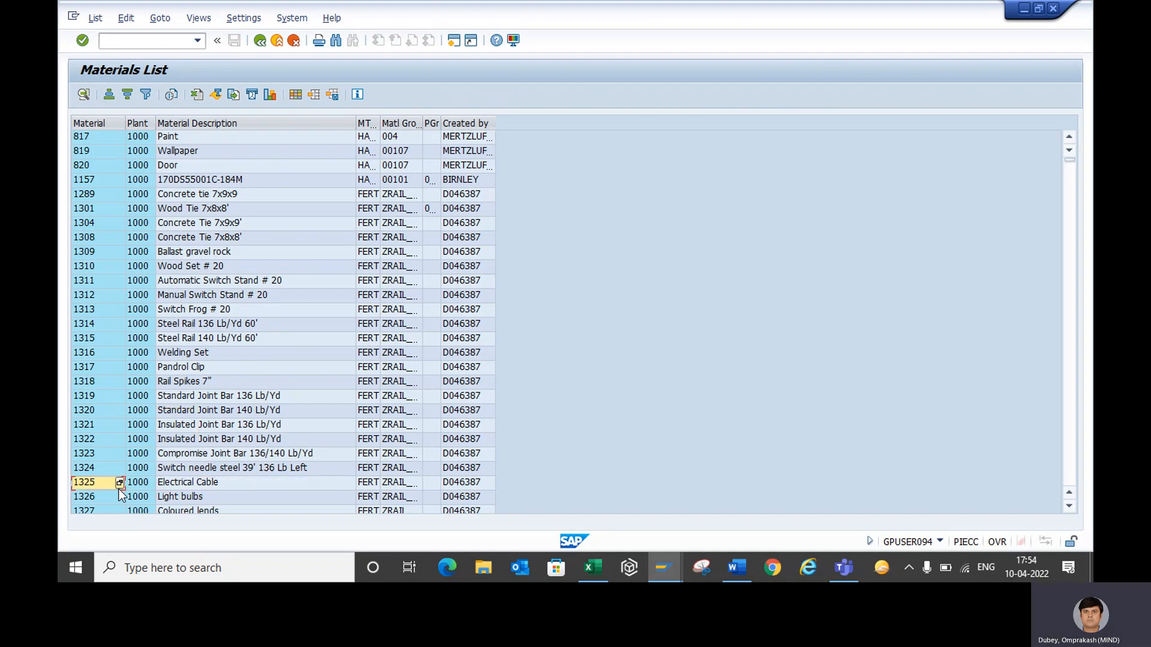
left_click(119, 489)
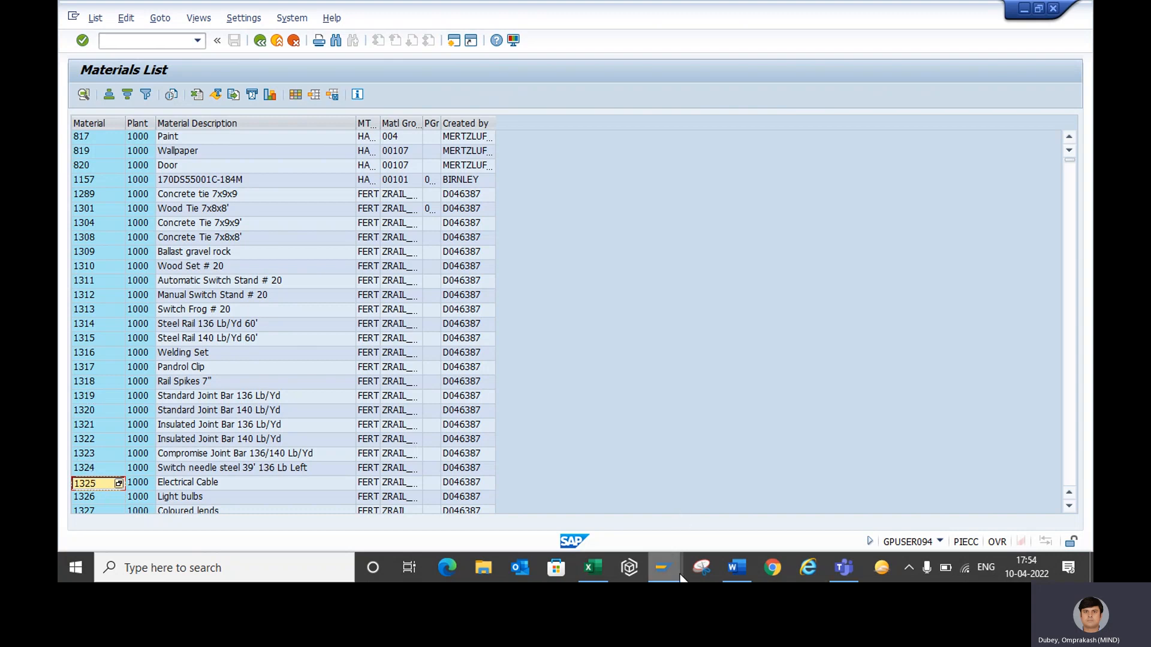
mouse_move(663, 567)
left_click(683, 498)
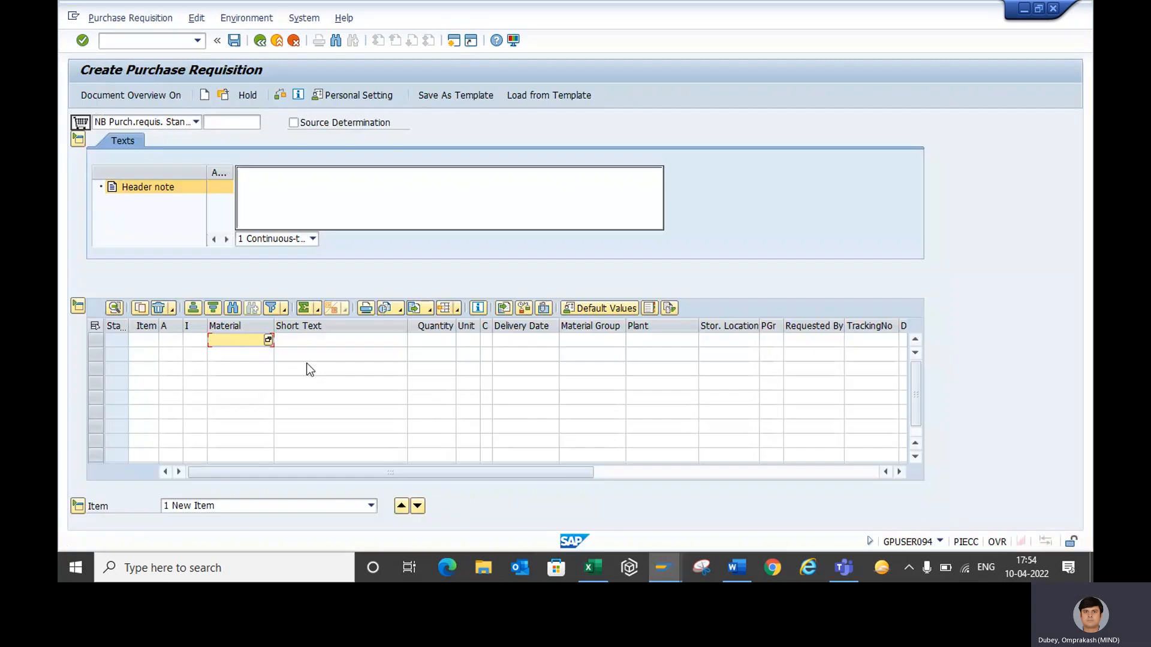
type("1325")
Step: Set the requisition item's quantity to 100 and its plant to 1000
left_click(434, 341)
type("100")
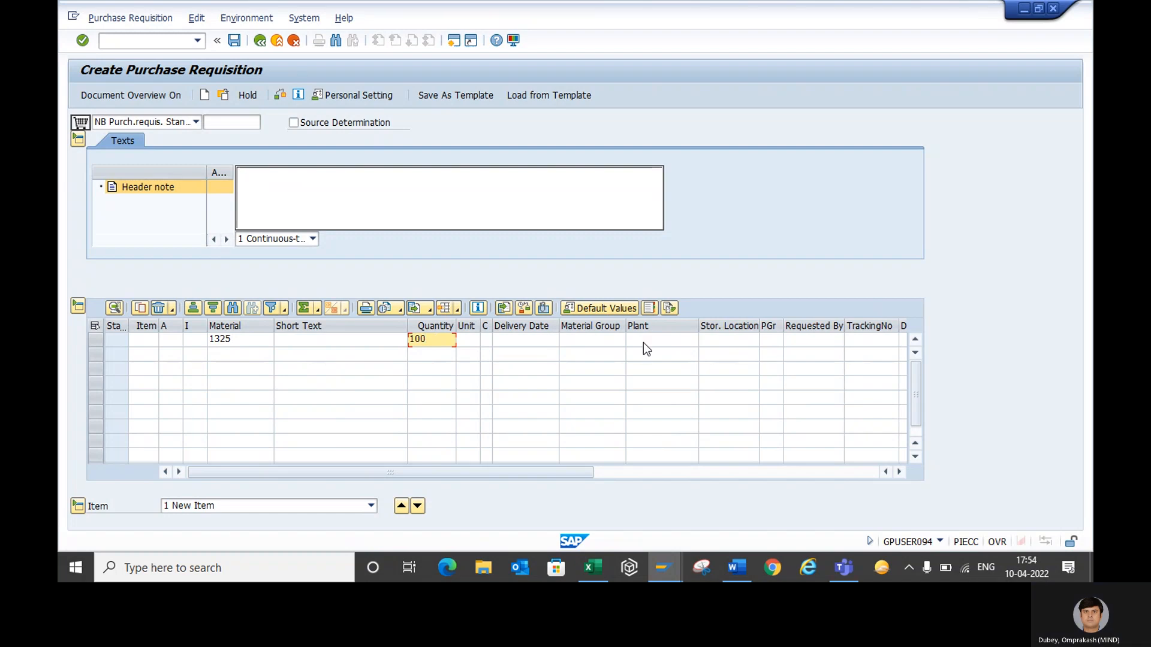
left_click(640, 343)
type("1000")
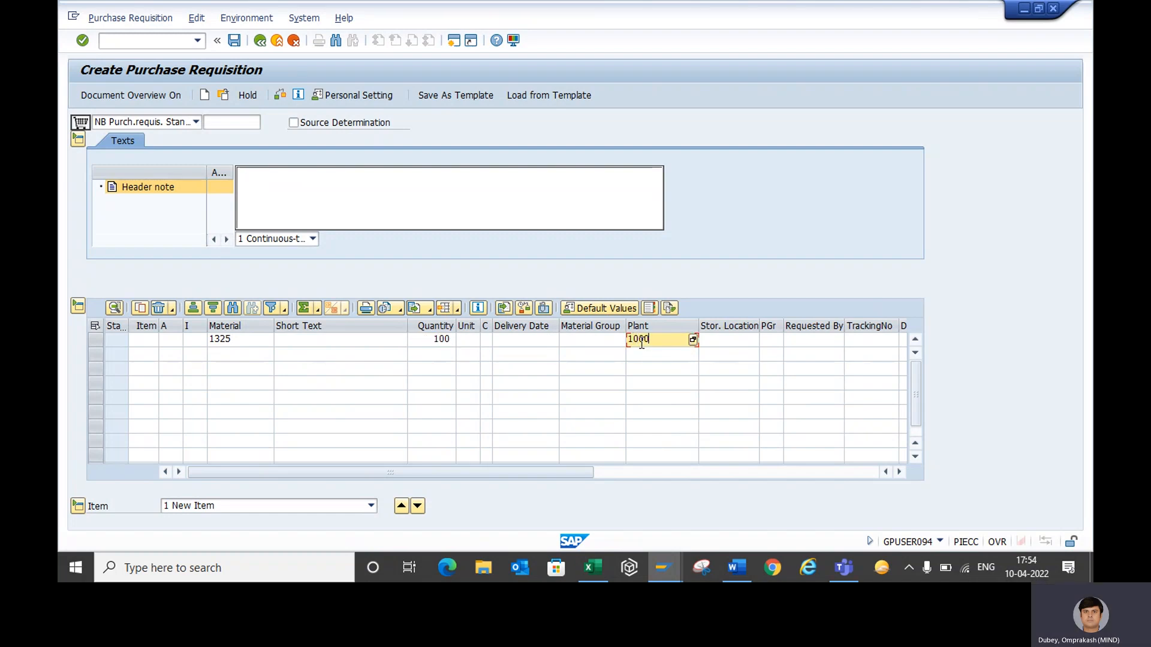
left_click(736, 339)
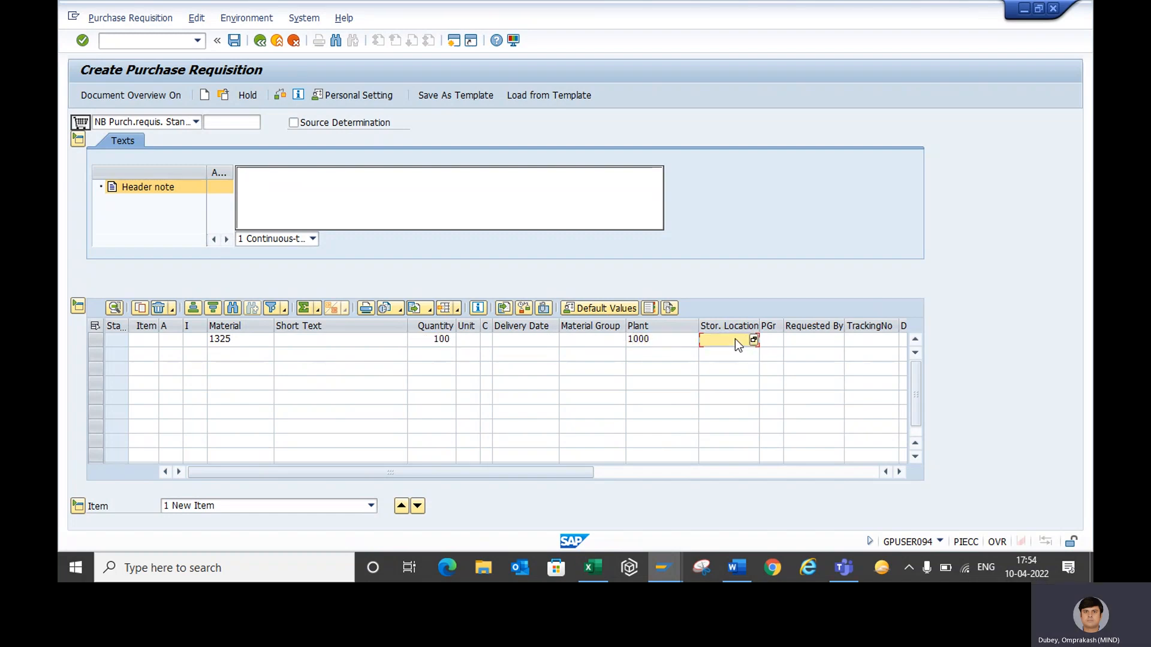
Step: Switch to the Materials List session and pick material T-AU204 (Harddisk, 20 GB) from further down the list
key("alt+Tab")
key("alt+Tab")
key("Return")
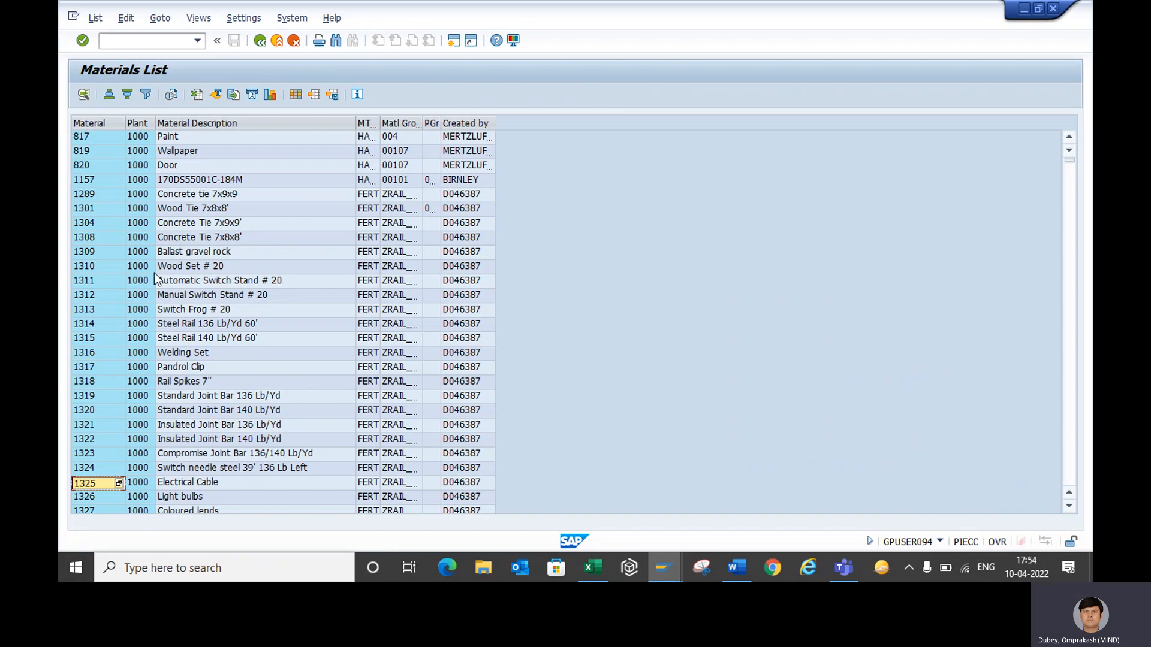
key("Down")
key("Down")
key("Down")
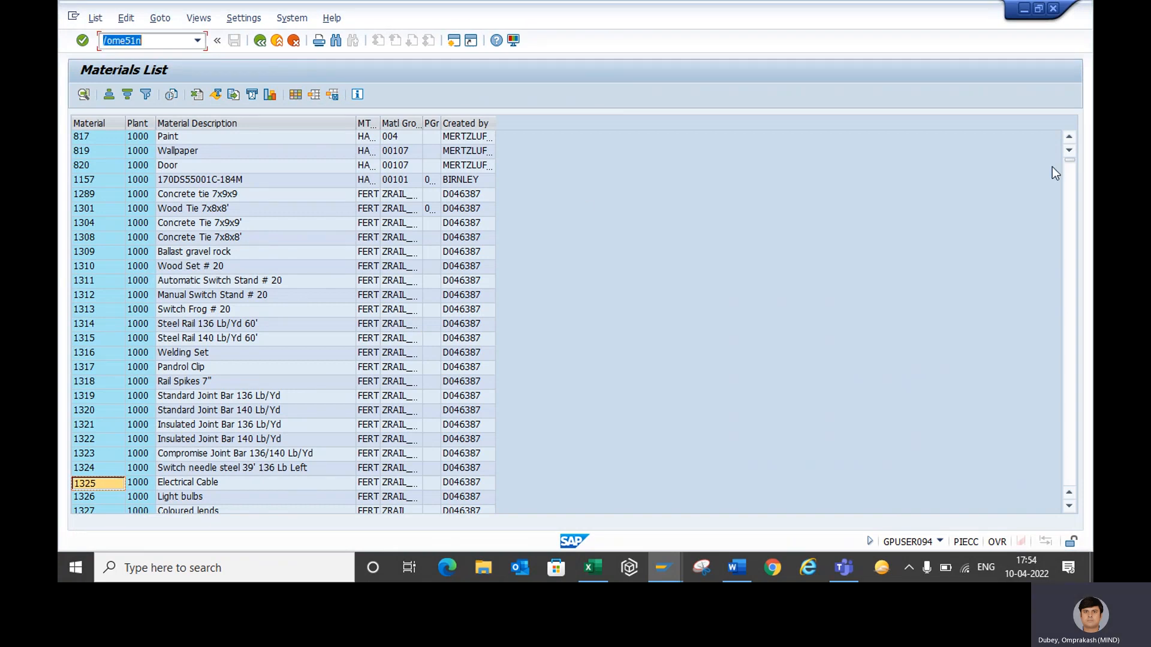
left_click_drag(1067, 269, 1066, 298)
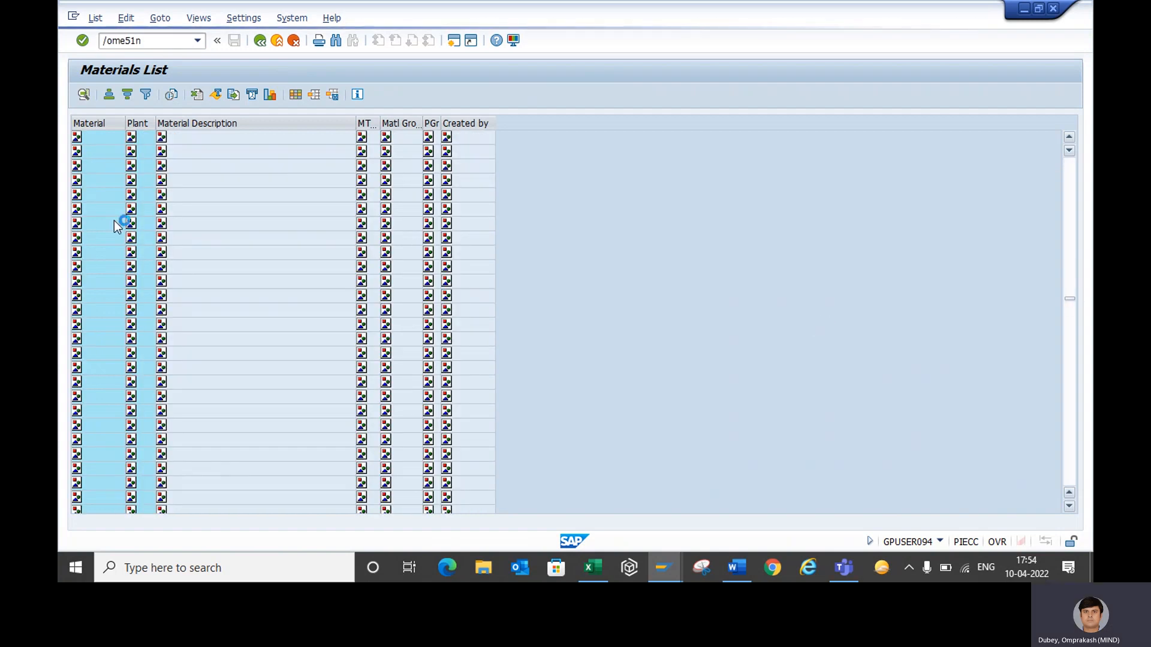
left_click(96, 138)
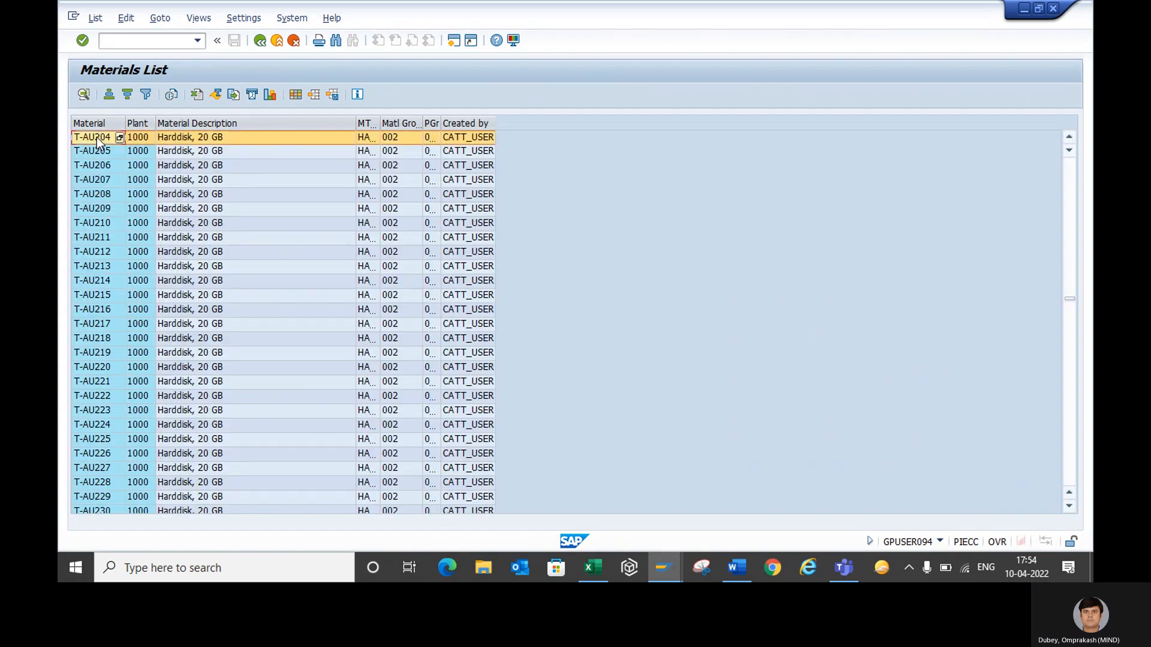
left_click(96, 138)
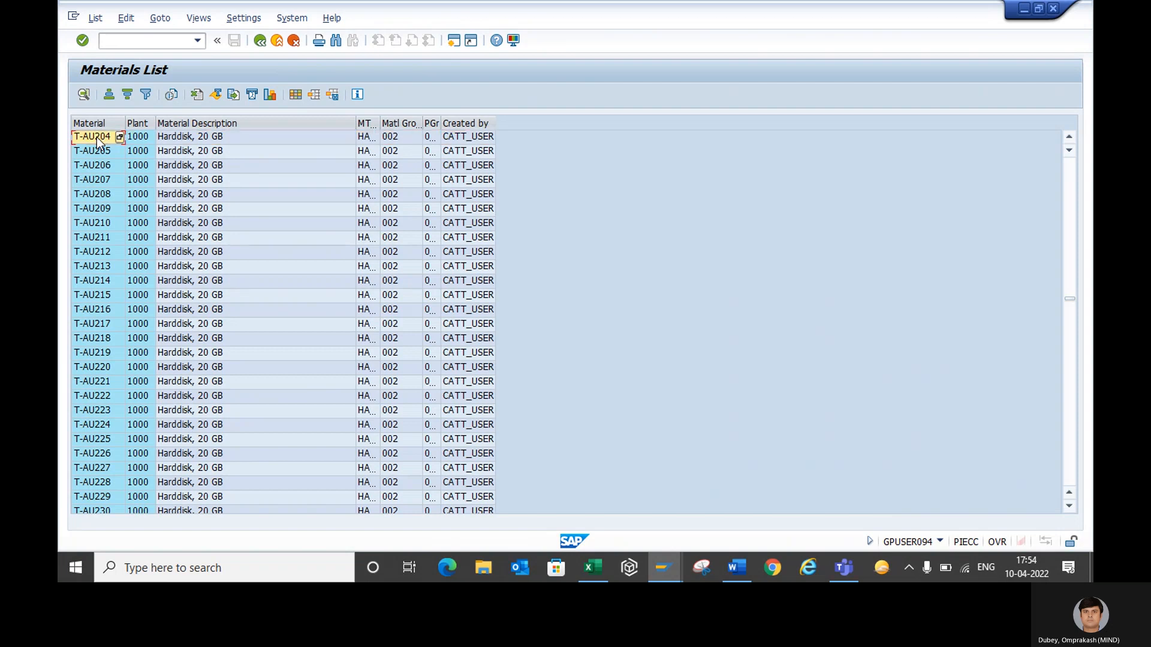
Step: Return to the purchase requisition and replace the first item's material with T-AU204
key("alt+Tab")
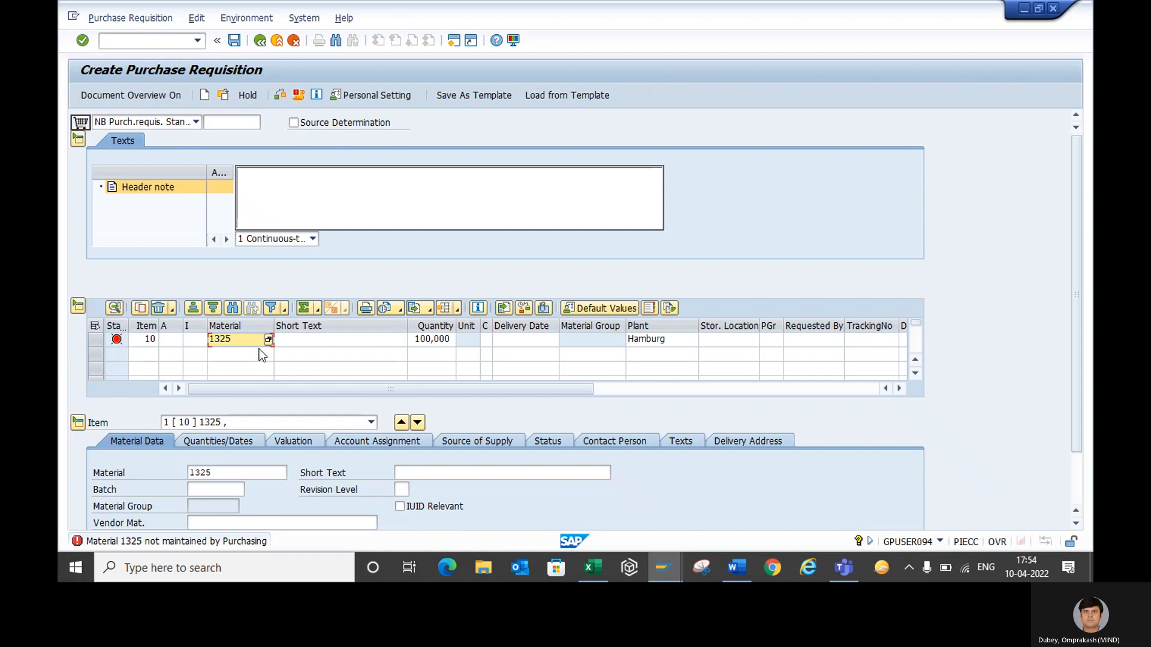
key("BackSpace")
key("BackSpace")
key("BackSpace")
key("BackSpace")
type("T-AU204")
key("Return")
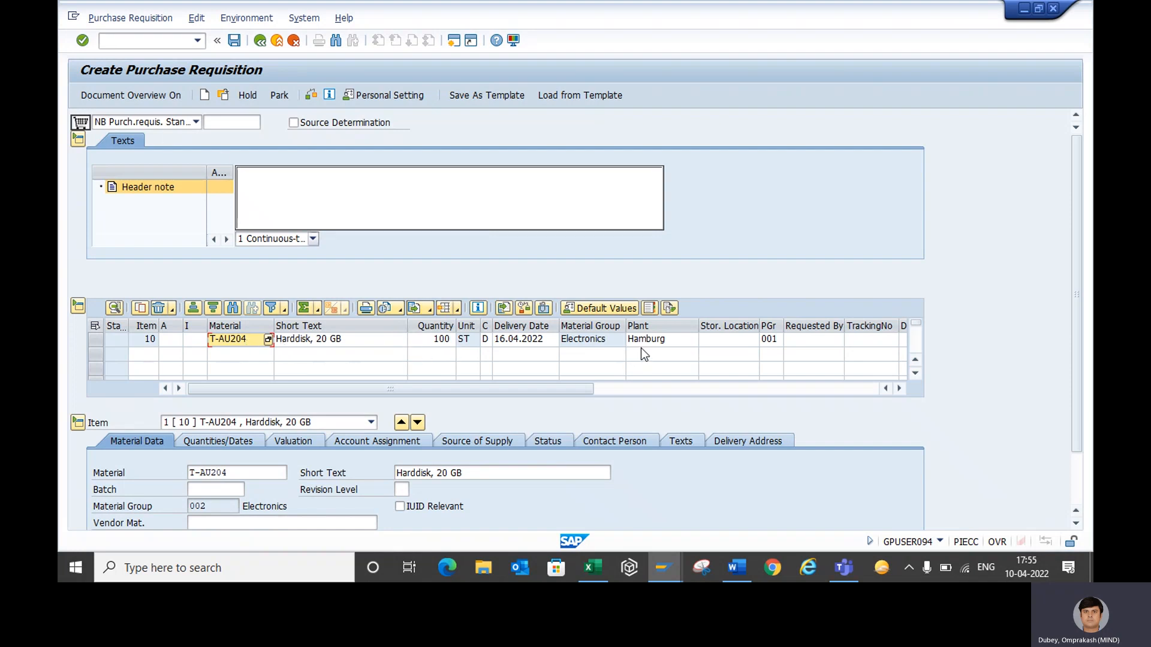
Step: Fill in the requester's name and tracking number PROD for the item, and save the purchase requisition
left_click(797, 348)
type("OM")
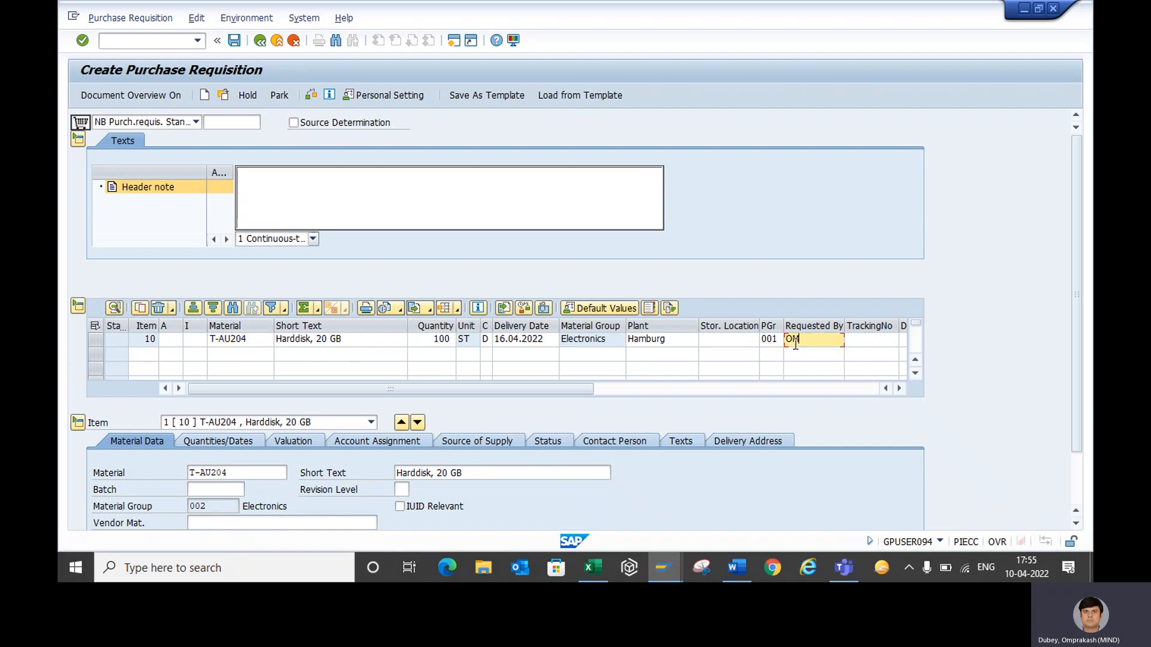
key("Return")
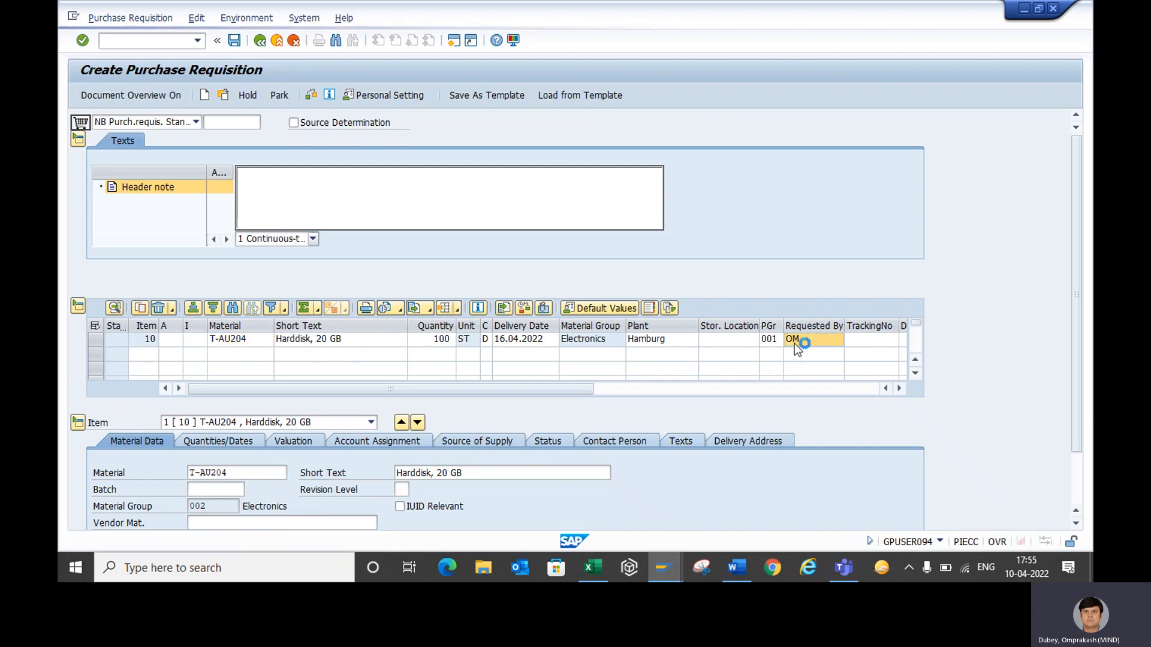
left_click(872, 341)
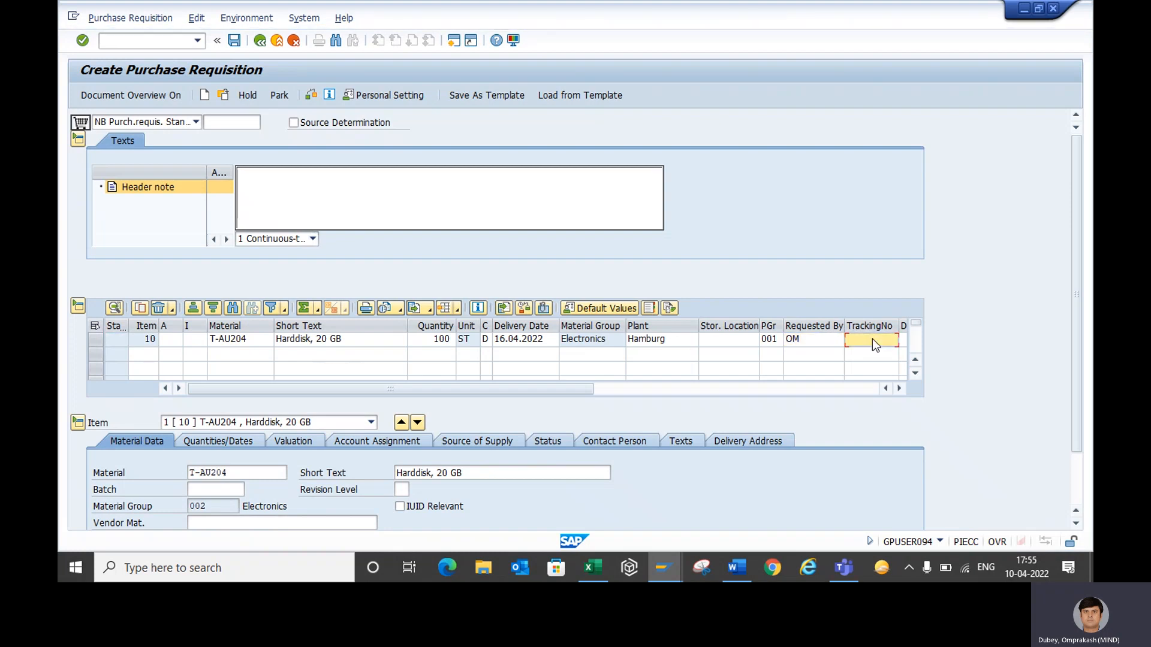
type("PROD")
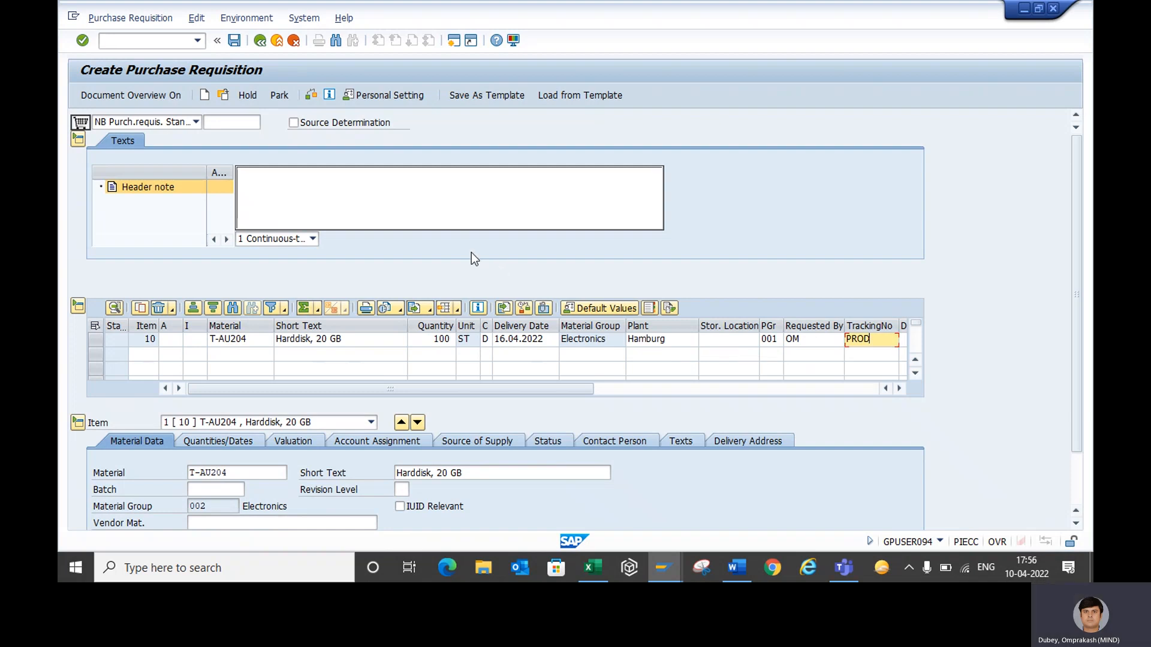
left_click(236, 45)
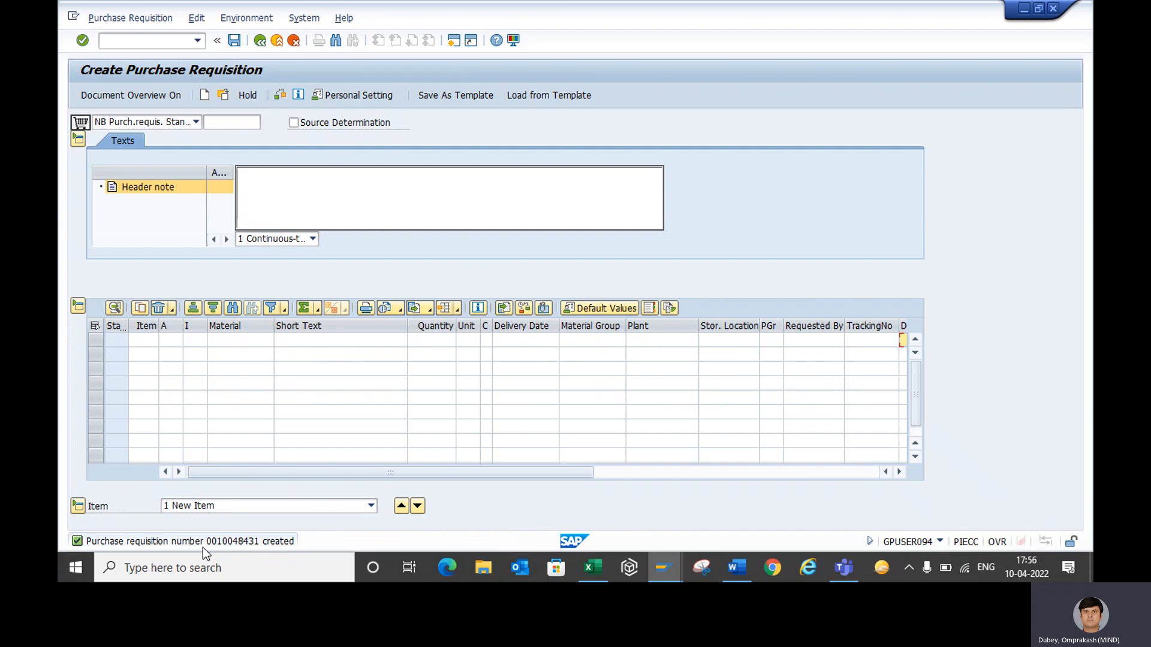
Step: Display the newly created purchase requisition and examine its item's material, short text, quantity and delivery date
left_click(224, 95)
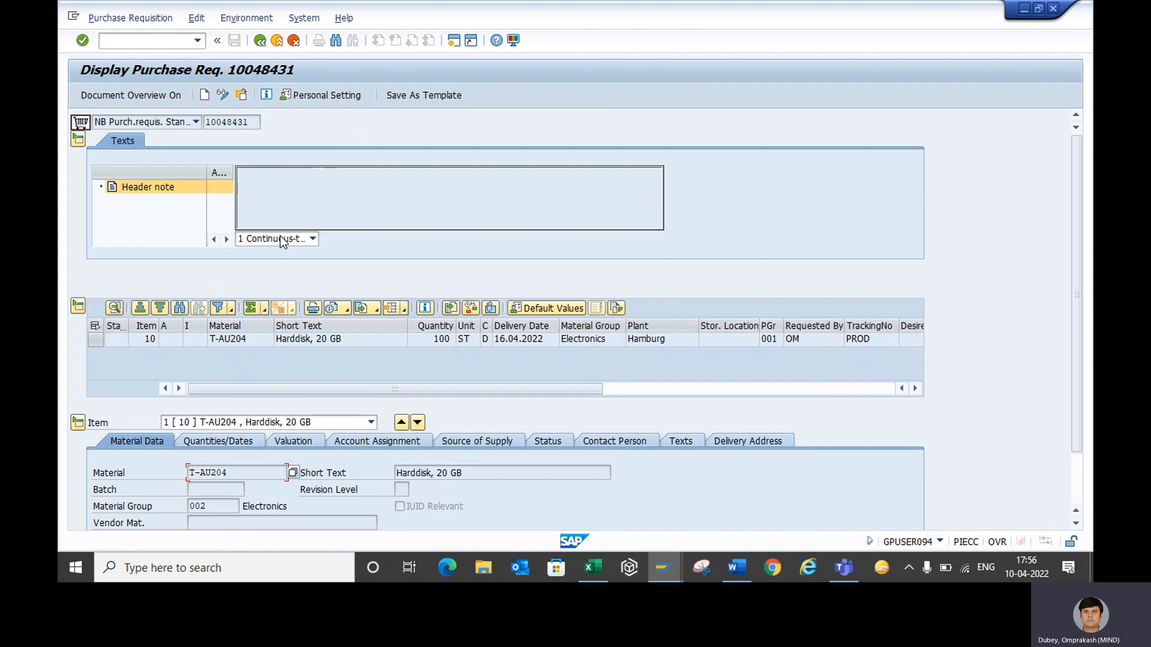
left_click(236, 339)
left_click(298, 343)
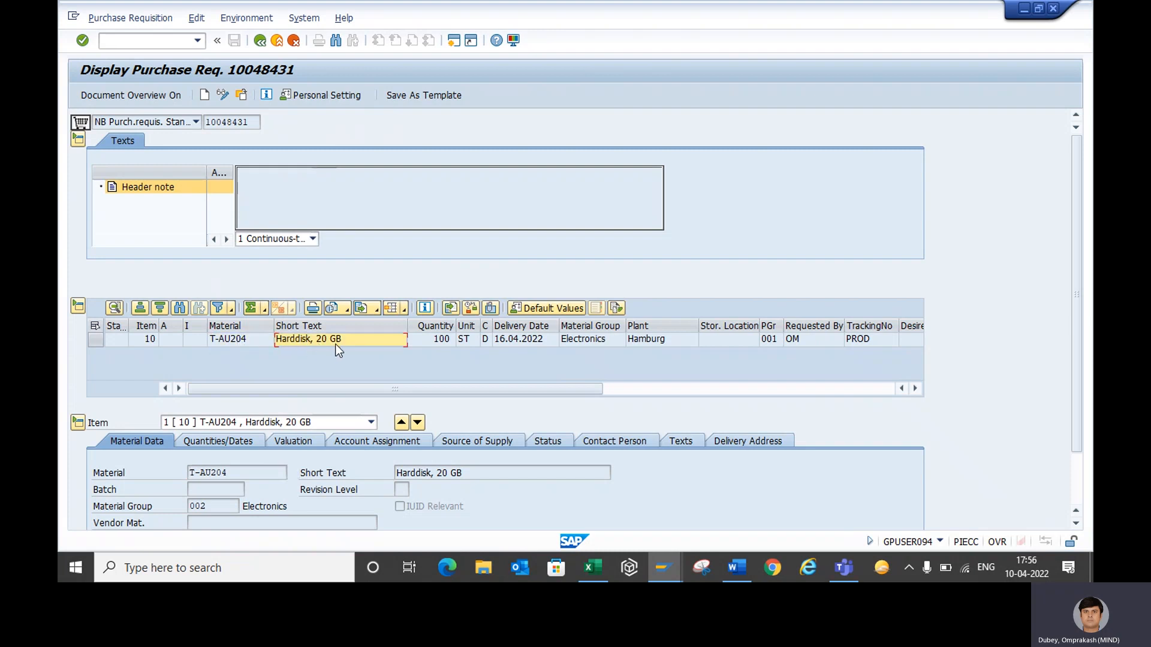
left_click(444, 343)
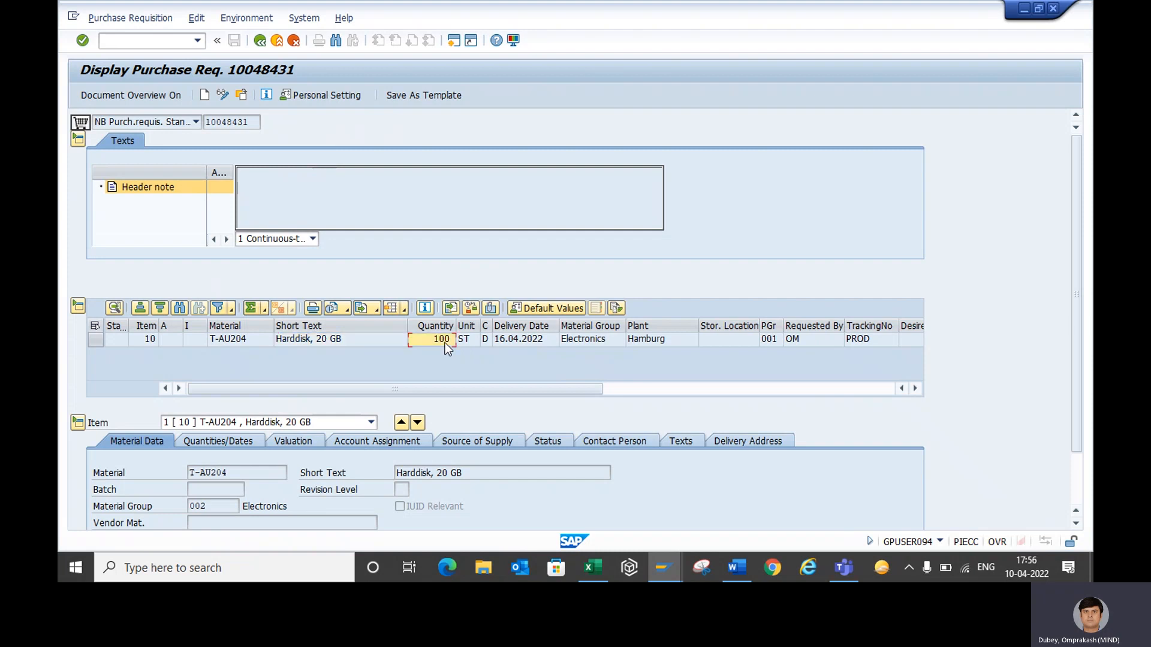
left_click(520, 342)
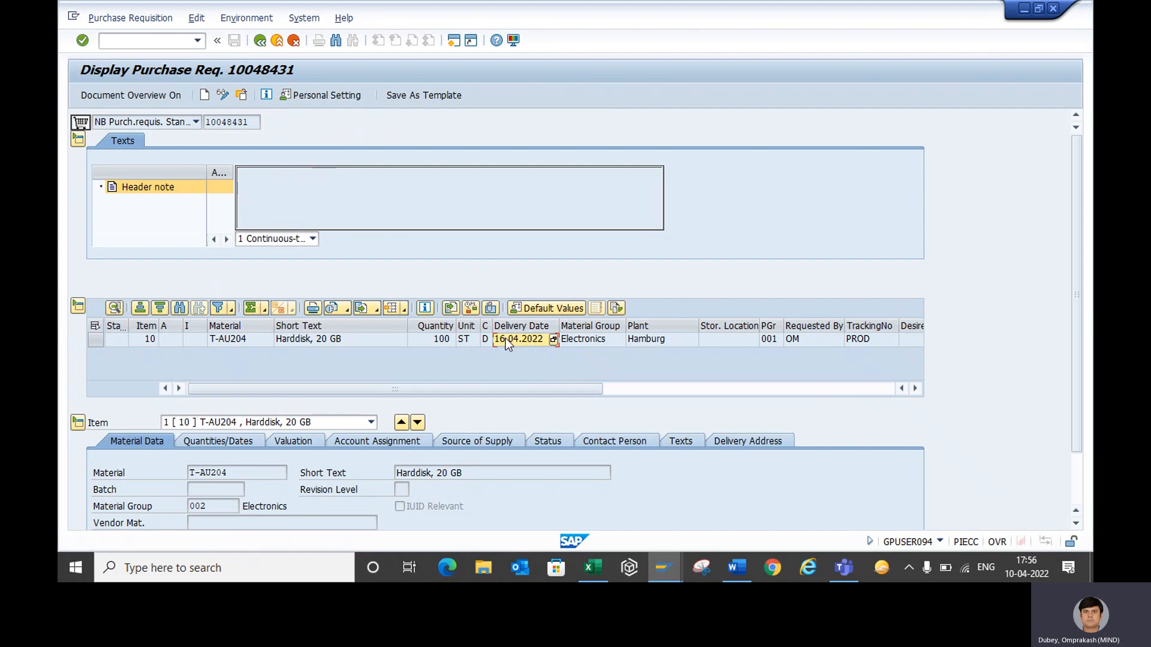
left_click(94, 340)
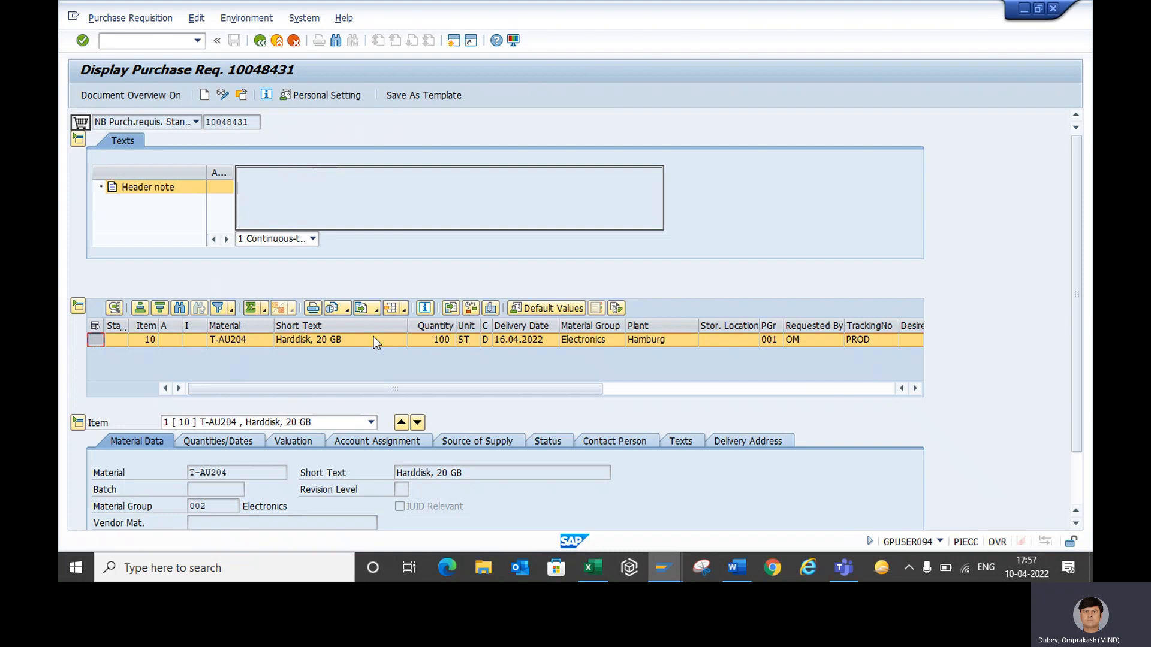
Step: Switch the purchase requisition to change mode and enter "PASSPORT make" as the header note
left_click(223, 99)
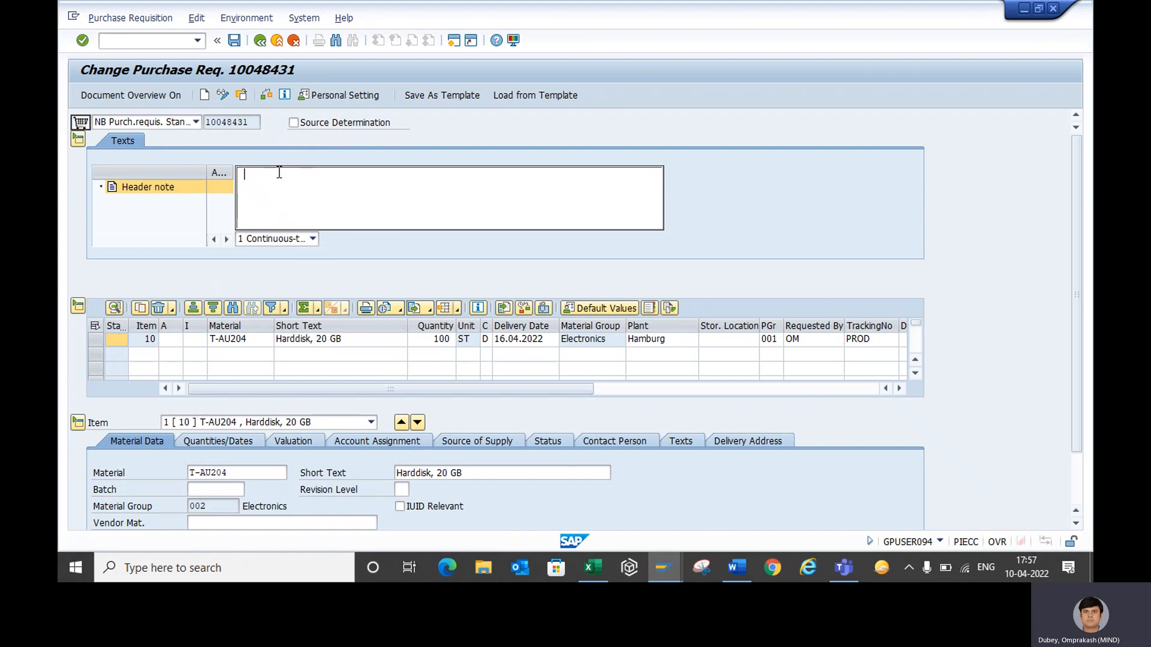
type("PASSPORT")
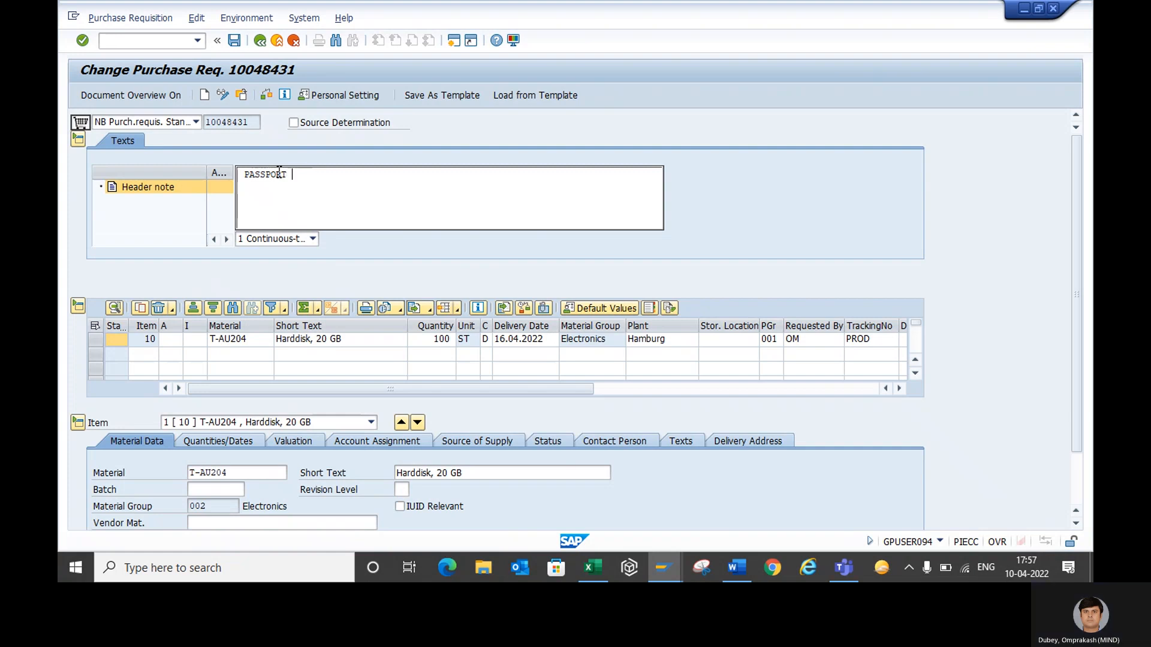
type(" make")
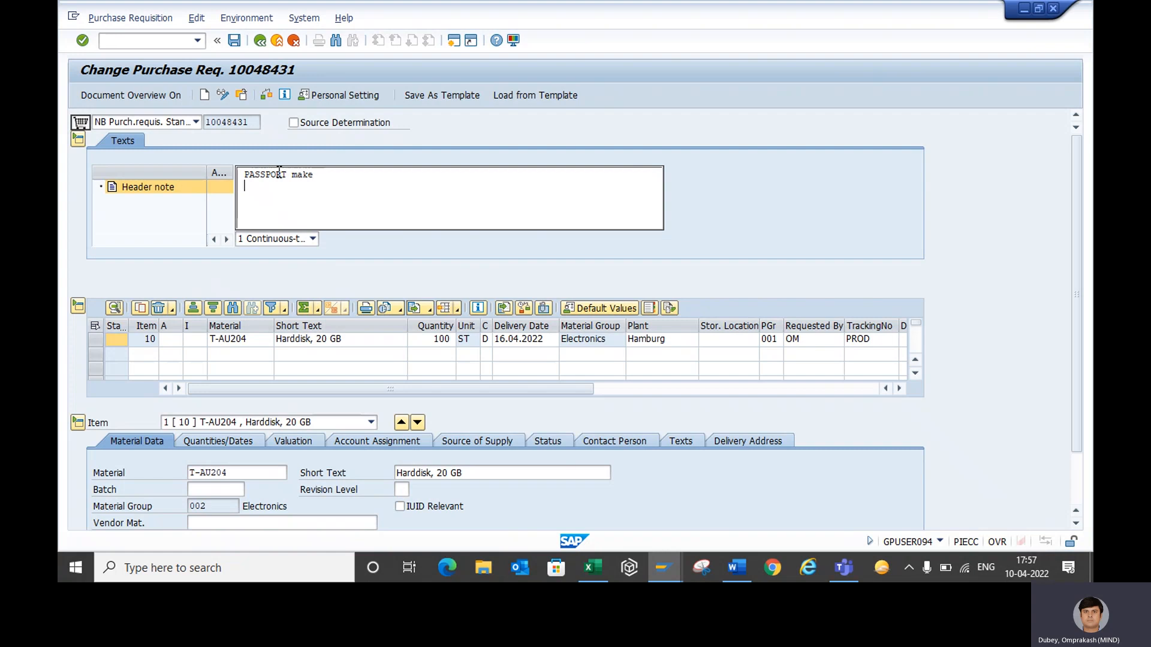
key("Return")
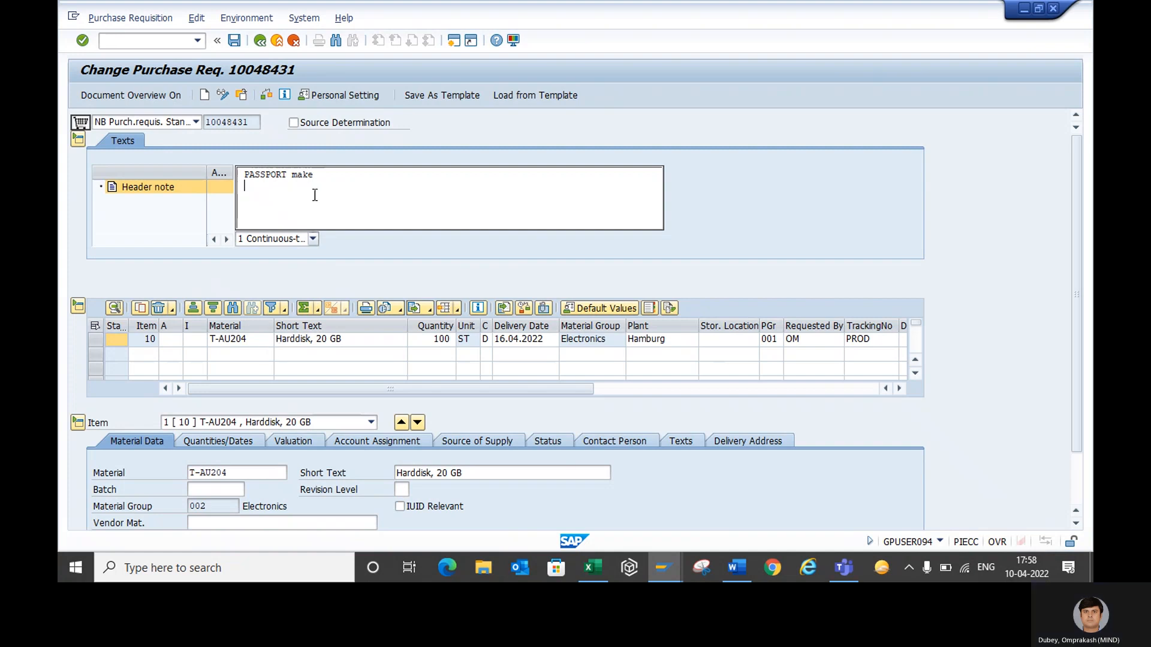
Step: Copy the header note "PASSPORT make" into the item text of item 10
left_click(677, 440)
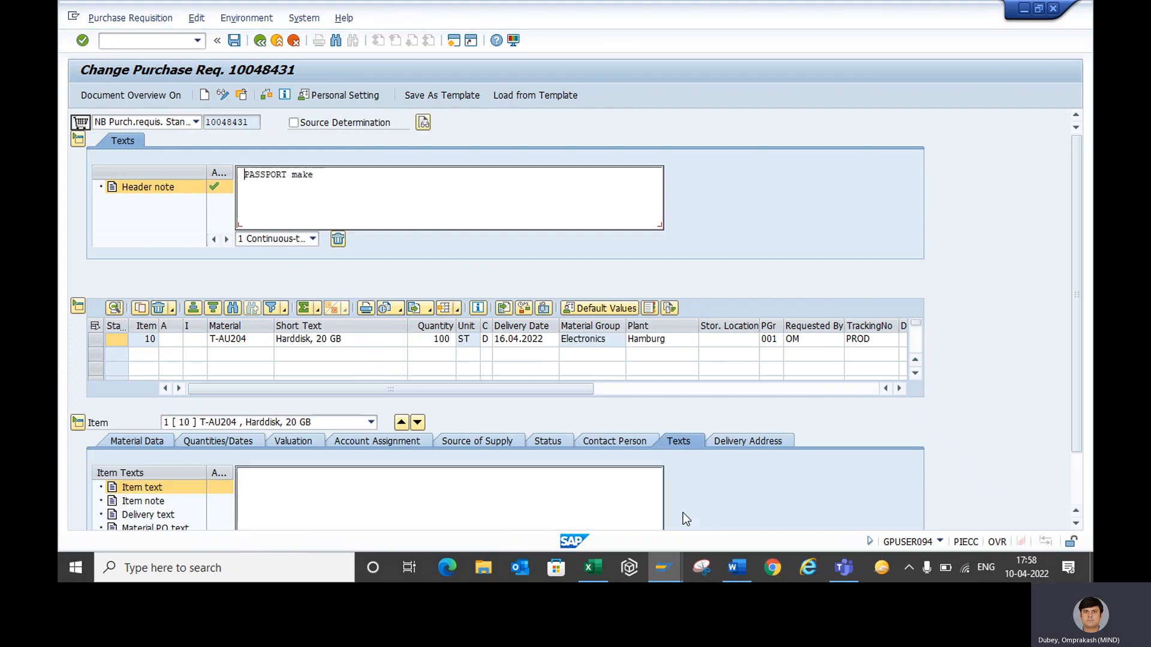
left_click(430, 489)
left_click(327, 172)
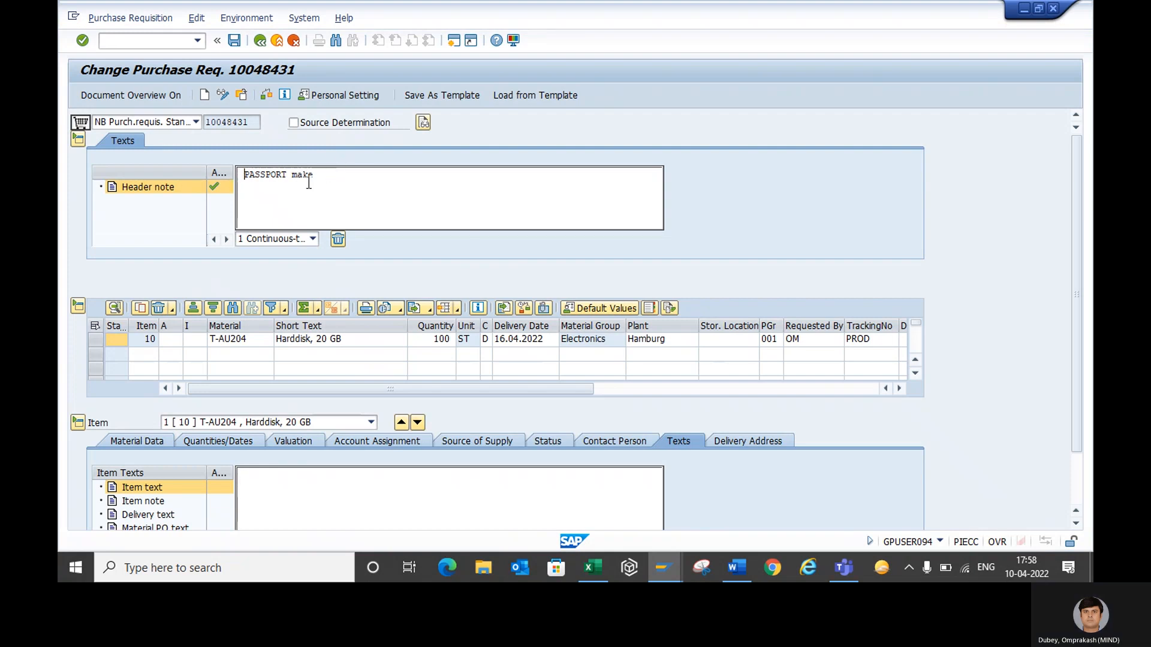
left_click_drag(315, 175, 240, 175)
key("ctrl+c")
left_click(307, 502)
key("ctrl+v")
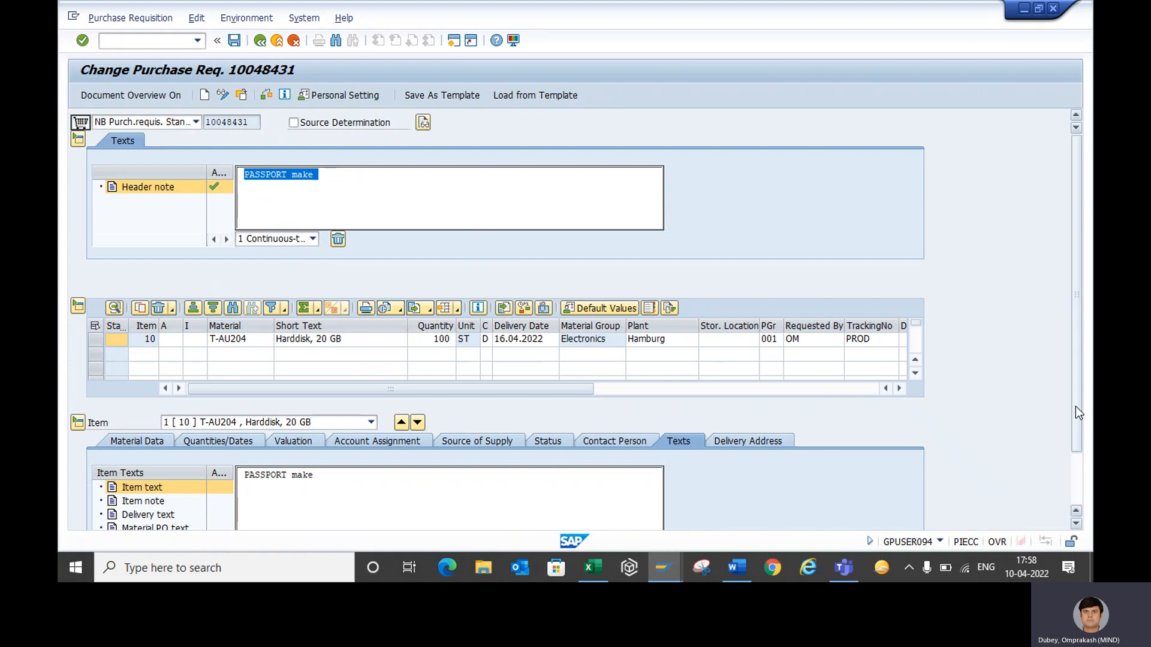
Step: Duplicate item 10 of the purchase requisition as a second item
scroll(1073, 509, "down", 2)
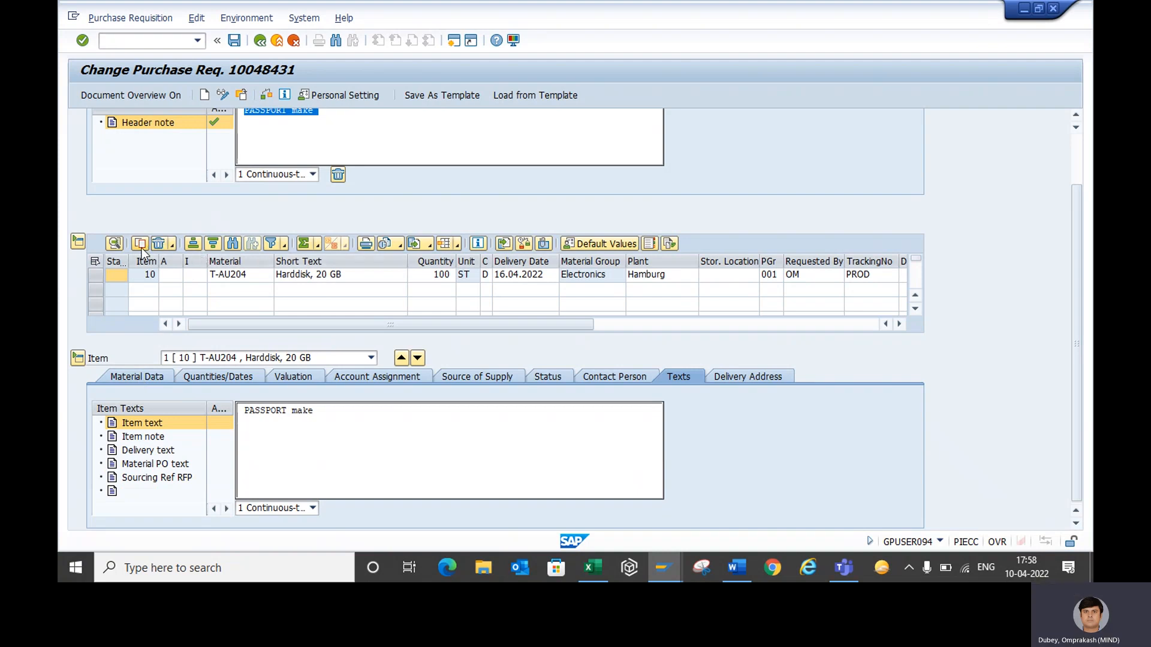
left_click(94, 274)
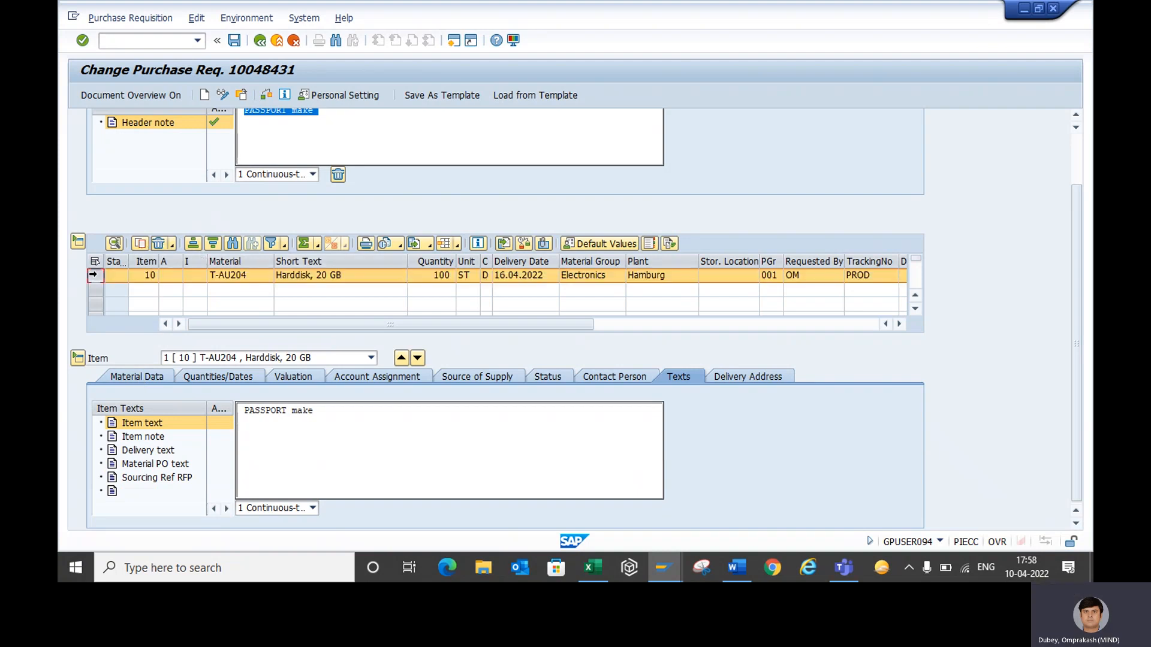
left_click(140, 243)
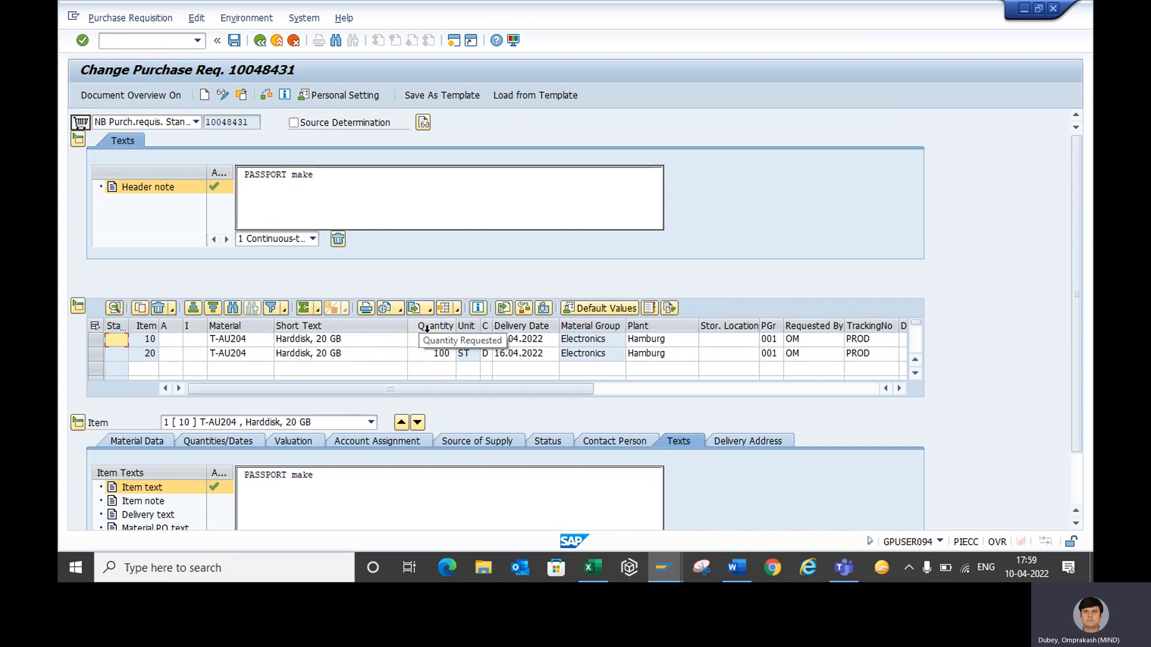
Step: Set the quantity of item 20 to 1000 and save the changed purchase requisition
left_click(450, 355)
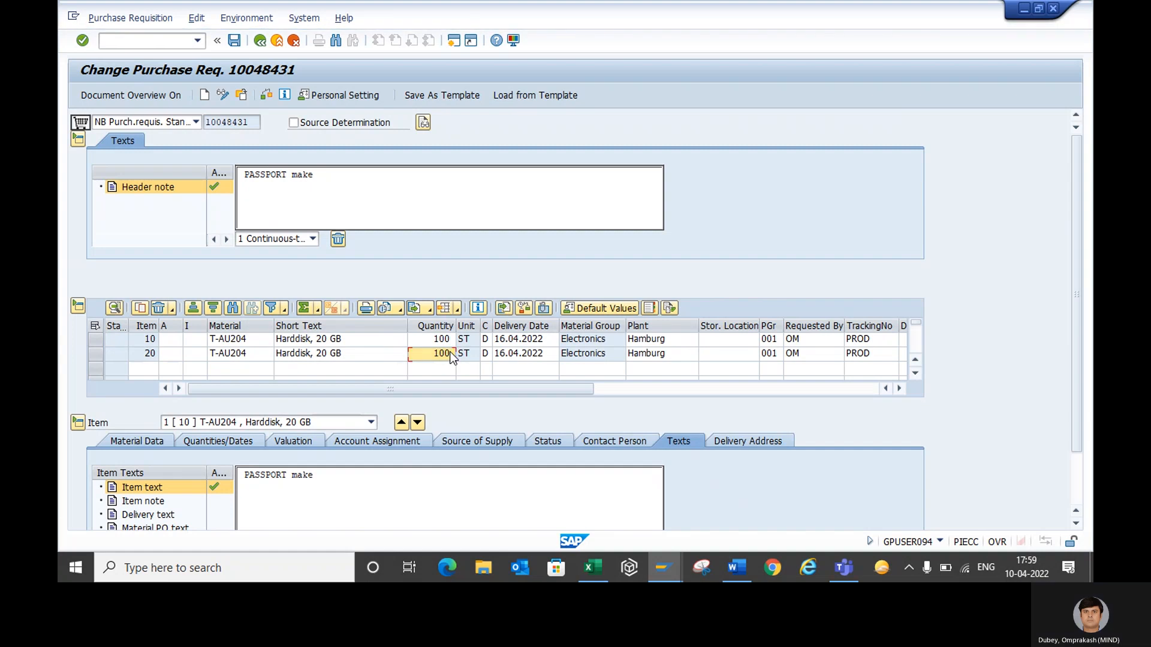
left_click(441, 357)
key("Delete")
type("10")
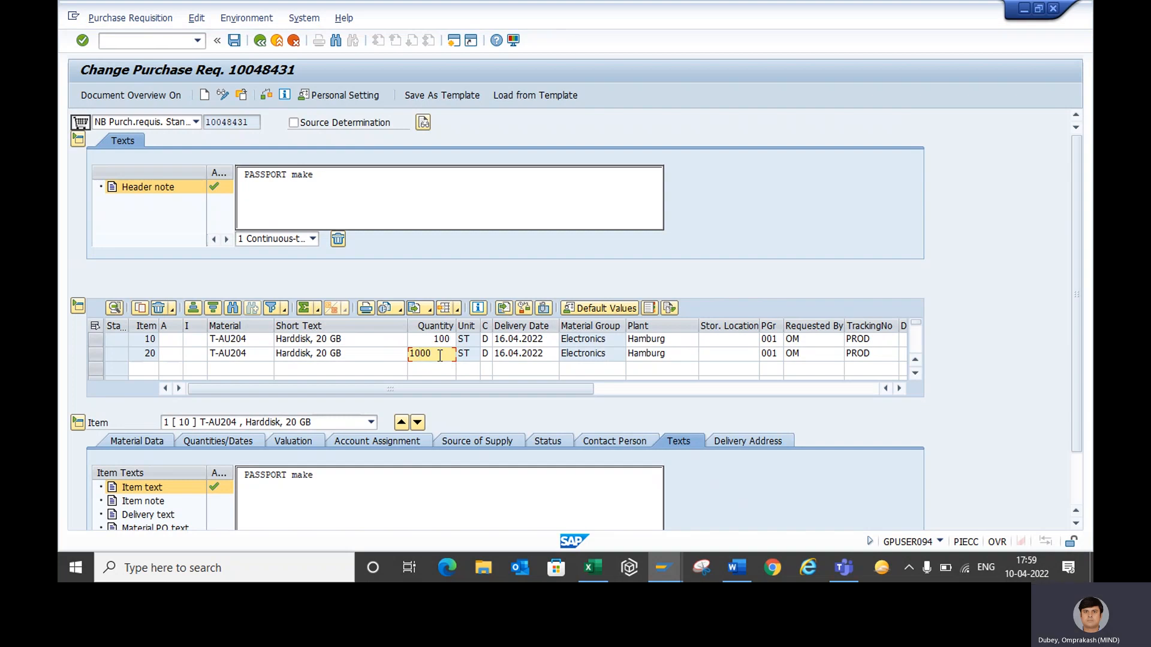
left_click(234, 41)
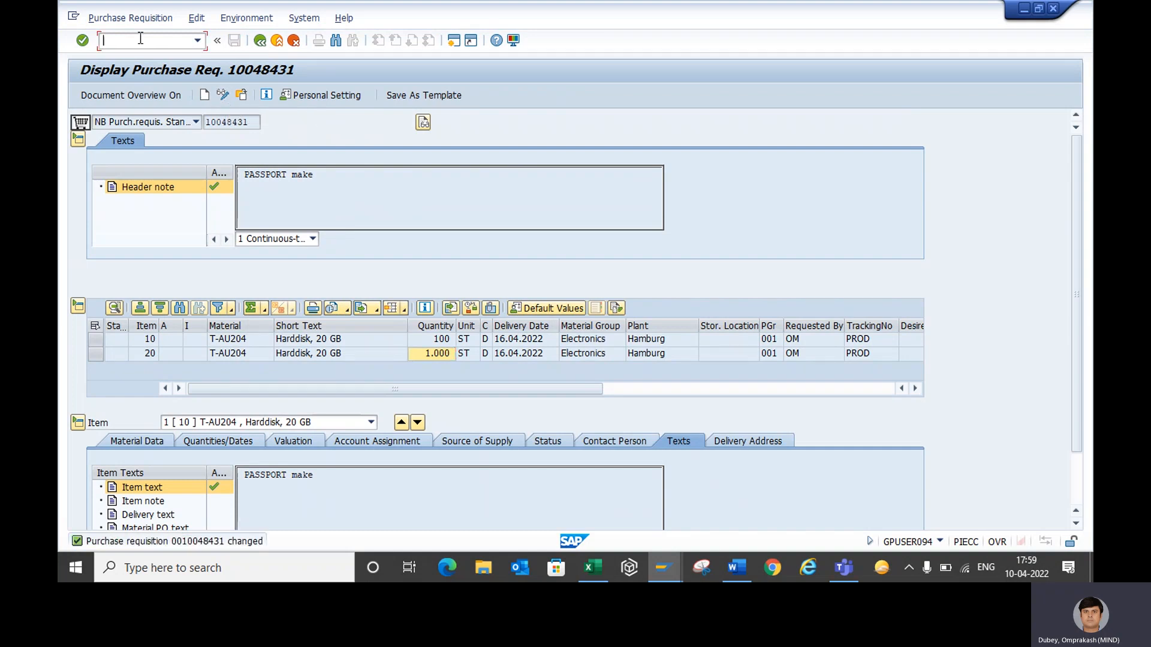
Step: Start transaction ME52N in the current session and view its document selection dialog, closing it without choosing a document
type("/nme2n")
key("BackSpace")
key("BackSpace")
type("51")
key("BackSpace")
type("2n")
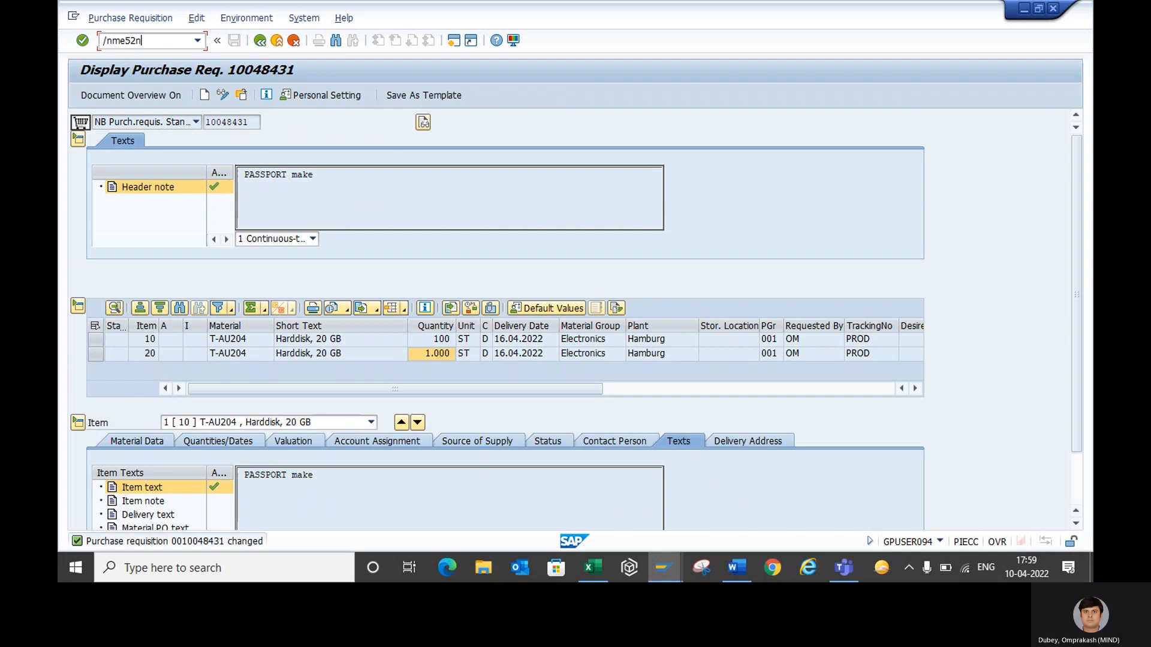
key("Return")
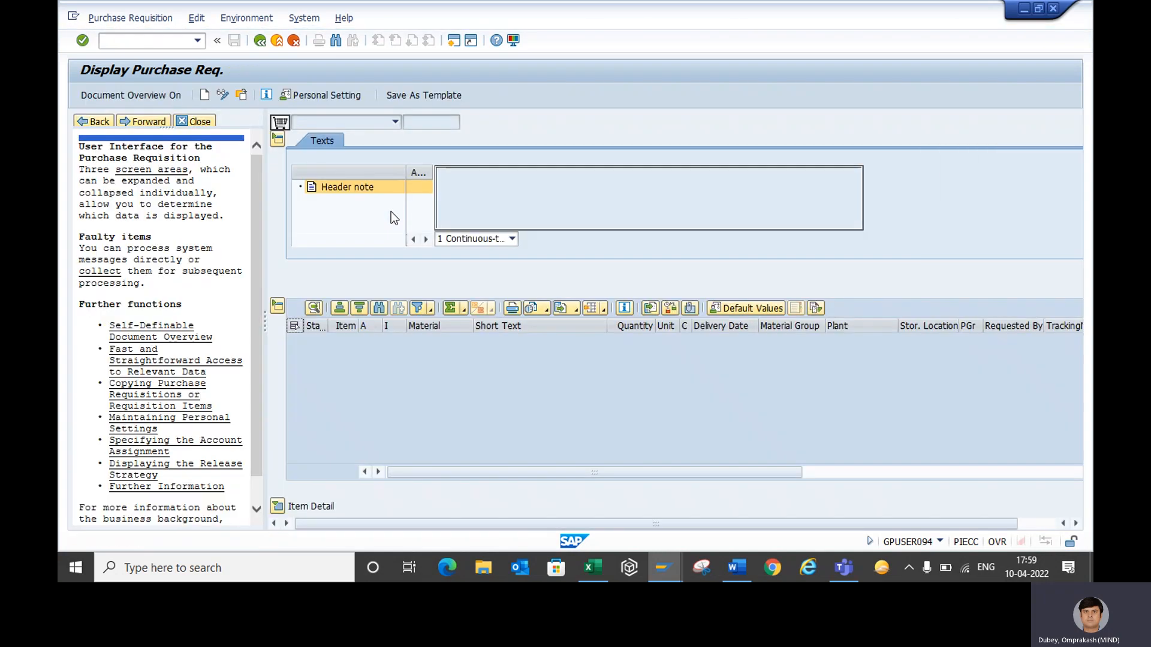
left_click(241, 95)
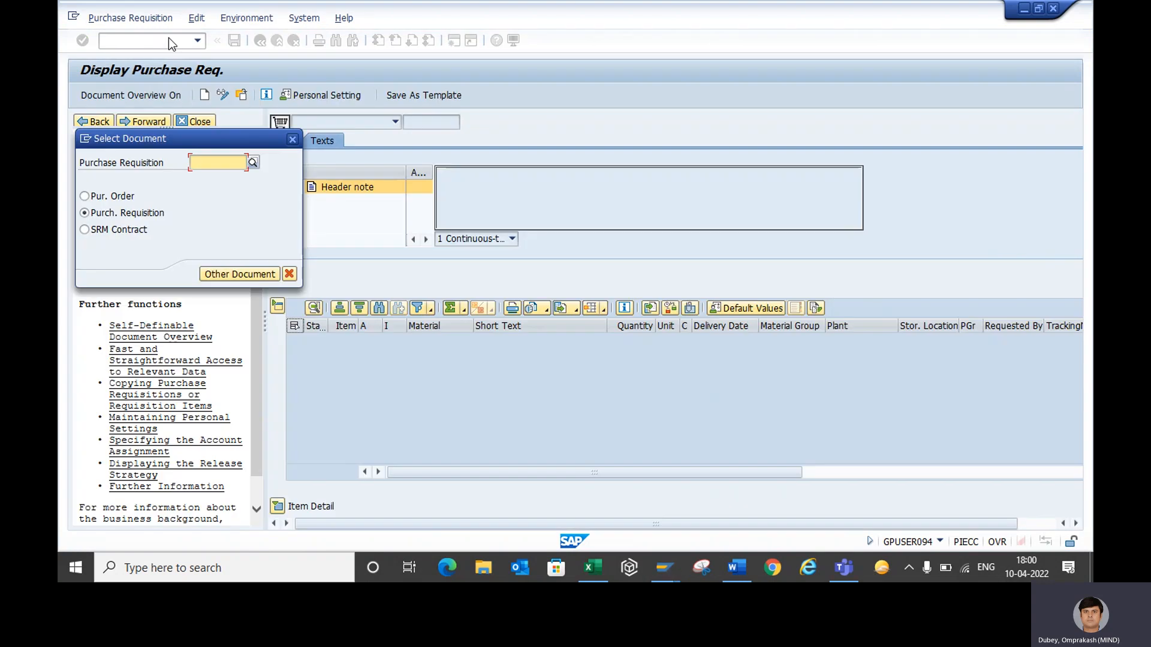
left_click(293, 146)
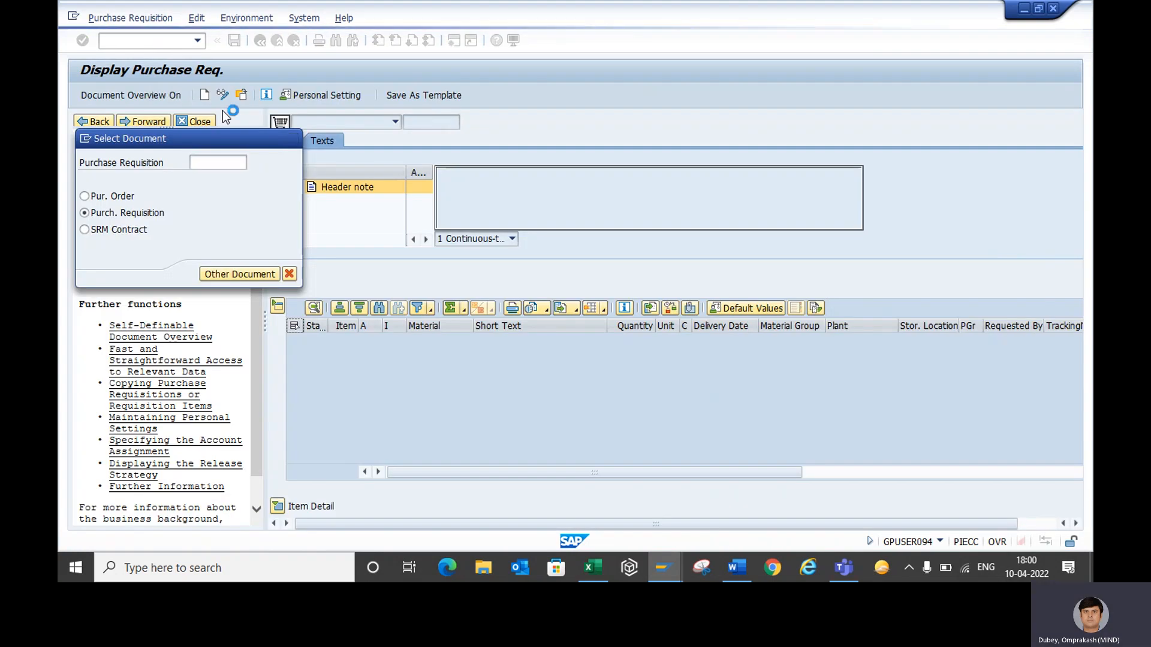
Step: Start transaction ME53N in the current session and view its document selection dialog, closing it without choosing a document
left_click(157, 42)
type("/nme53n")
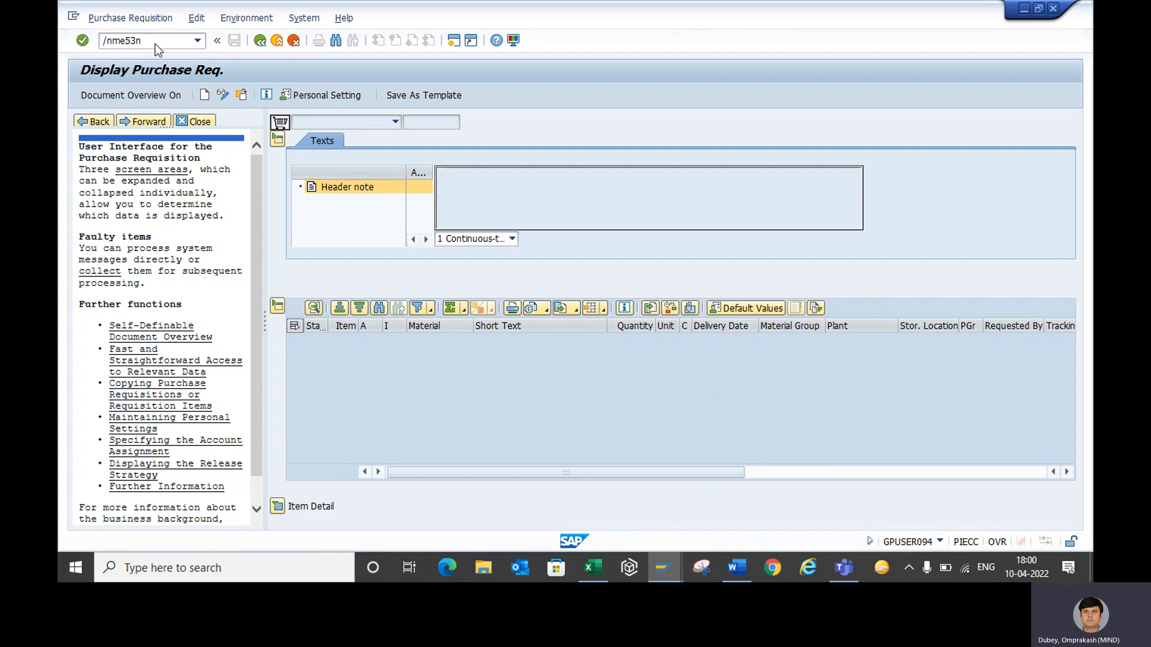
key("Return")
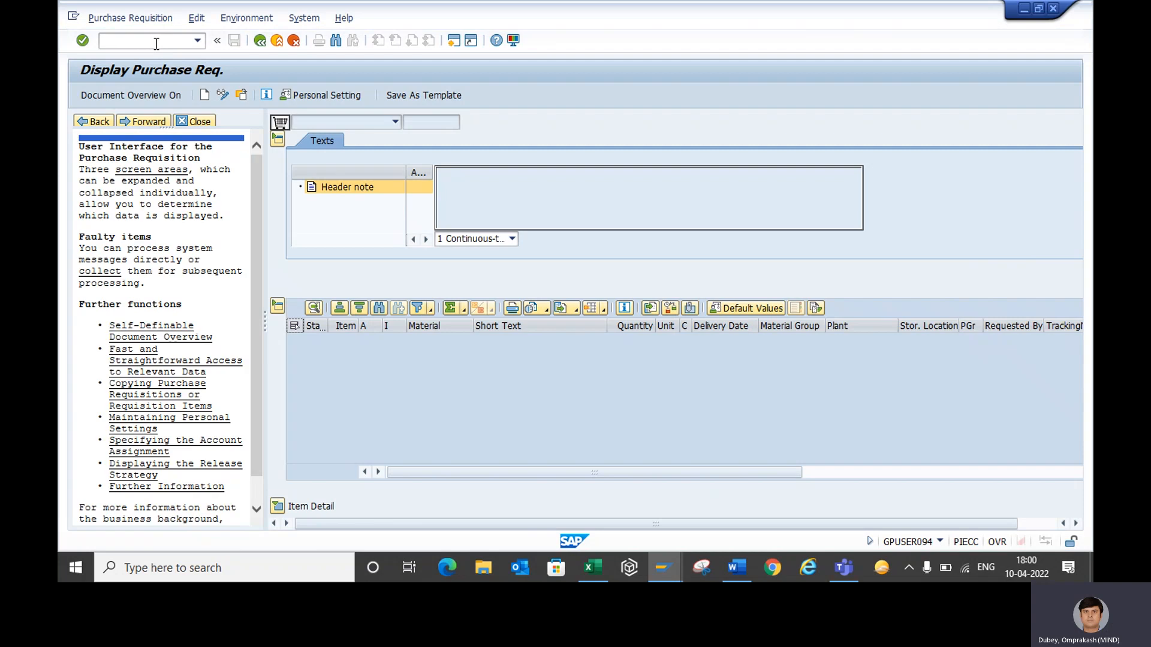
left_click(241, 95)
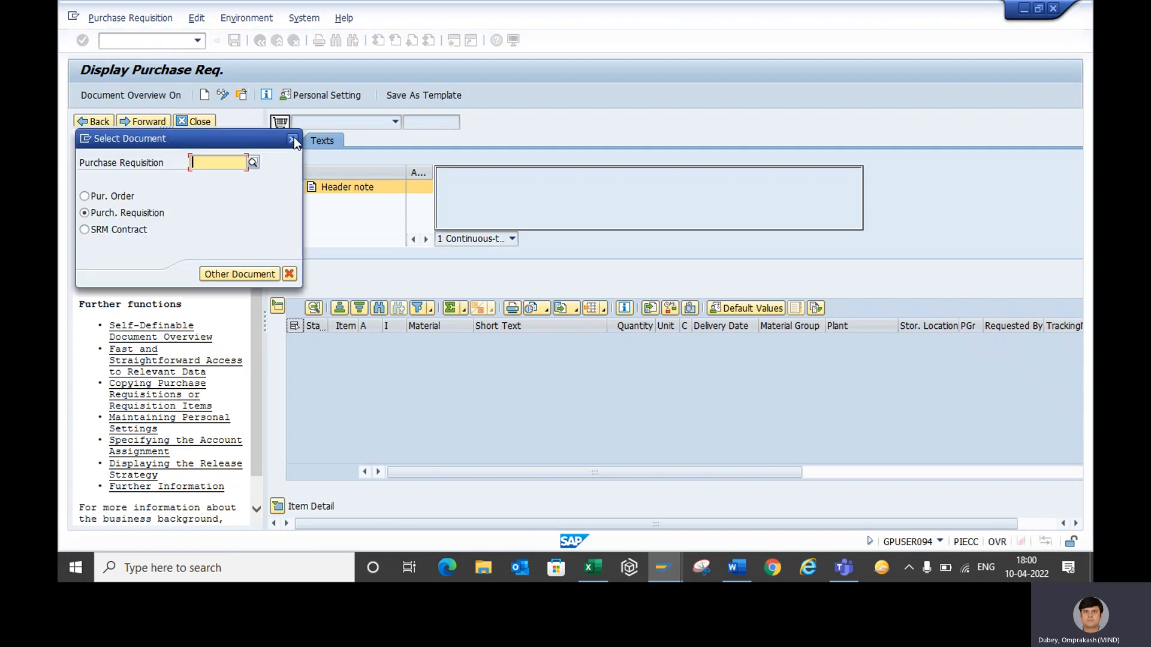
left_click(291, 141)
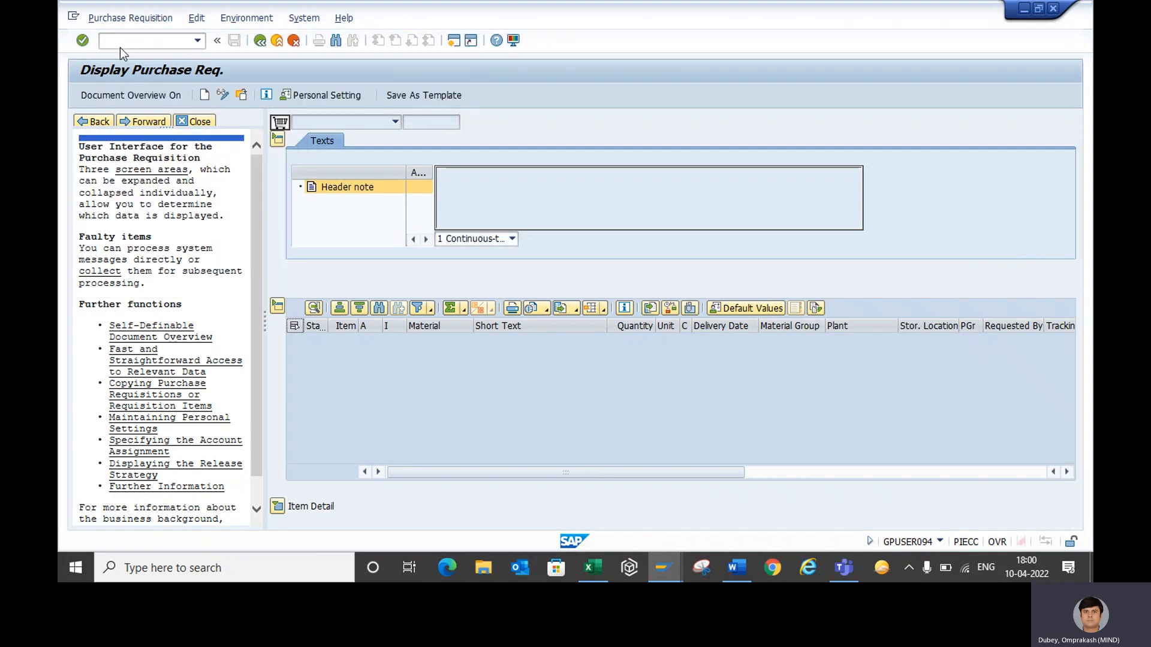
Step: Start transaction ME5A, view the purchase requisition list for plant 1000 with list scope A, and return to the selection screen
type("/nme5a")
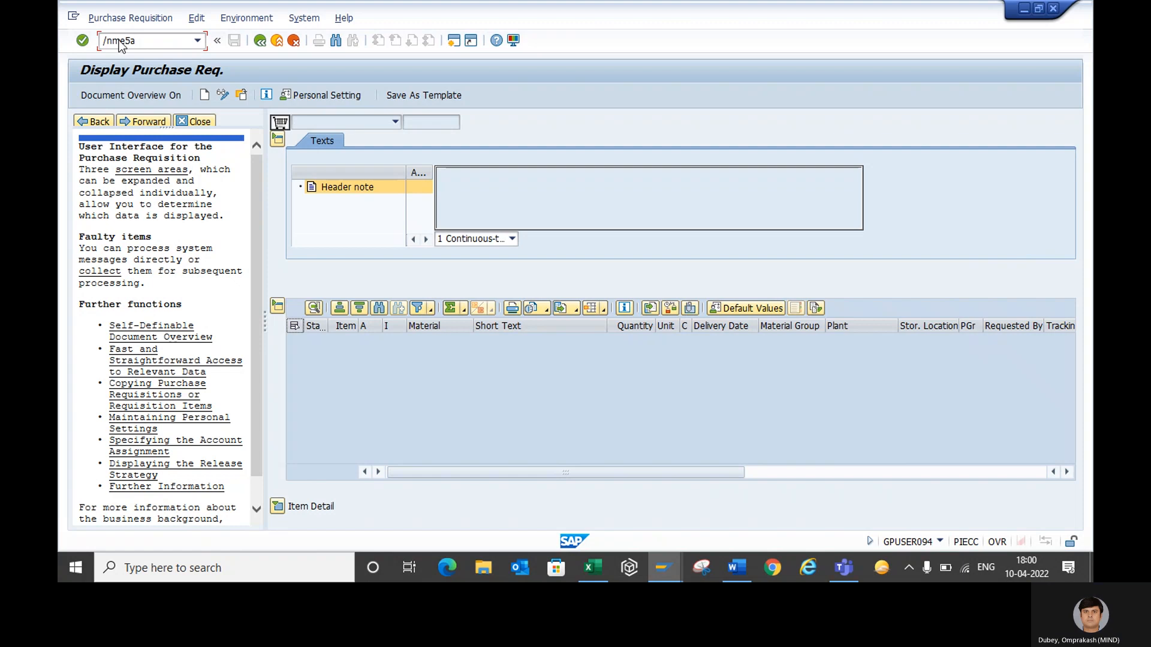
key("Return")
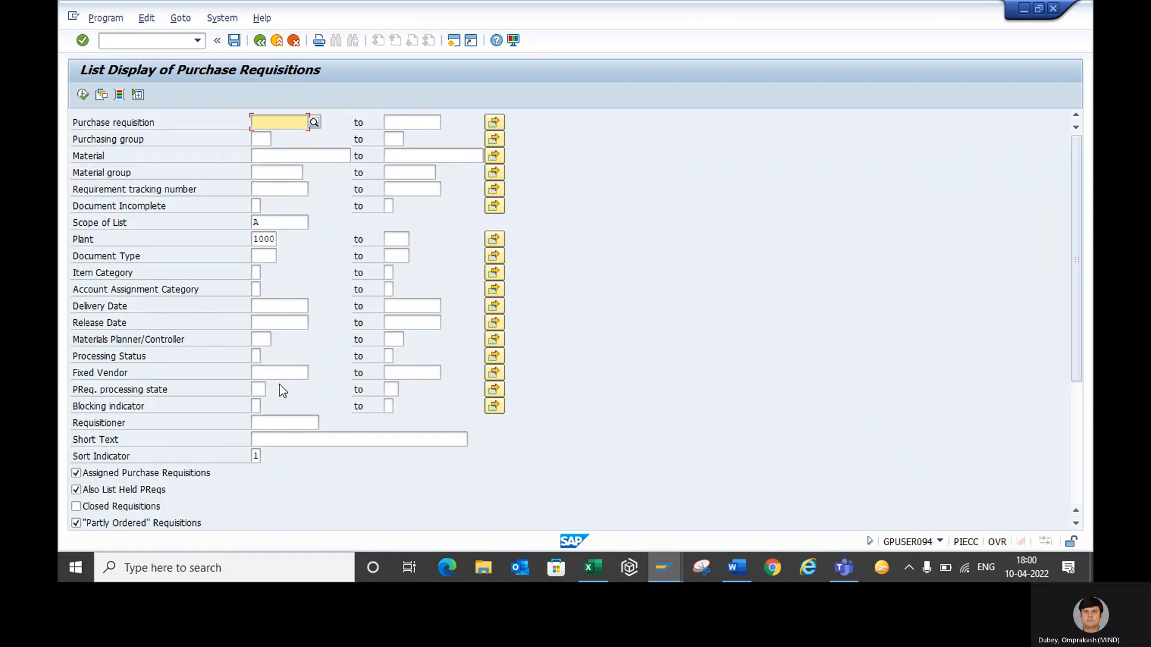
left_click(262, 155)
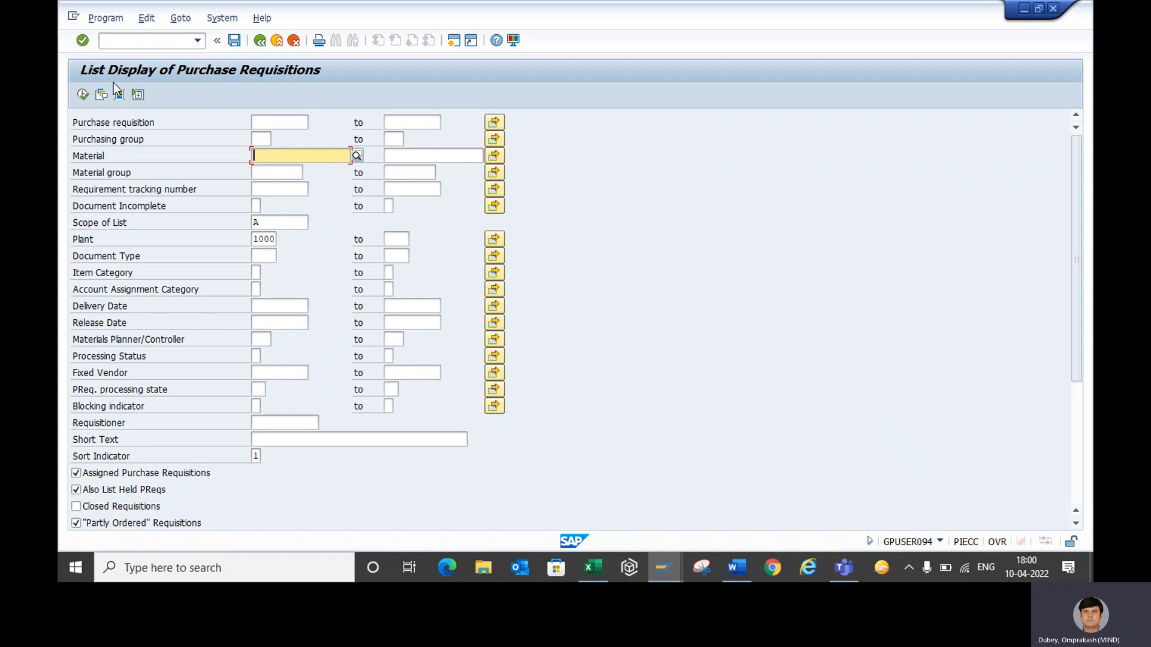
left_click(82, 95)
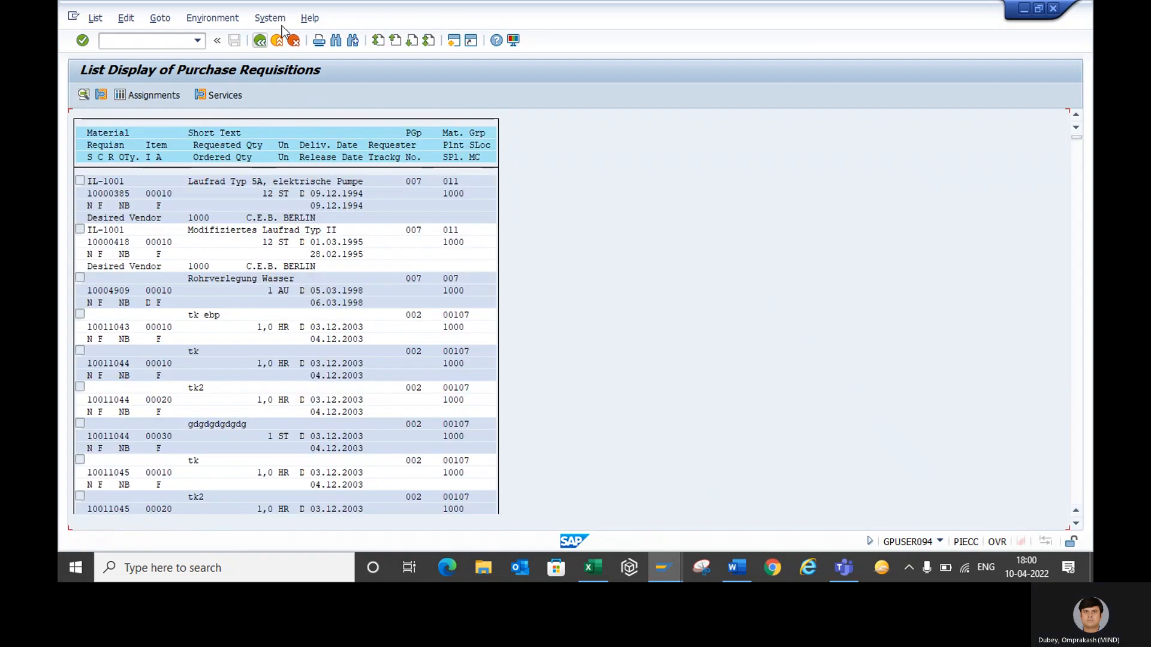
left_click(259, 45)
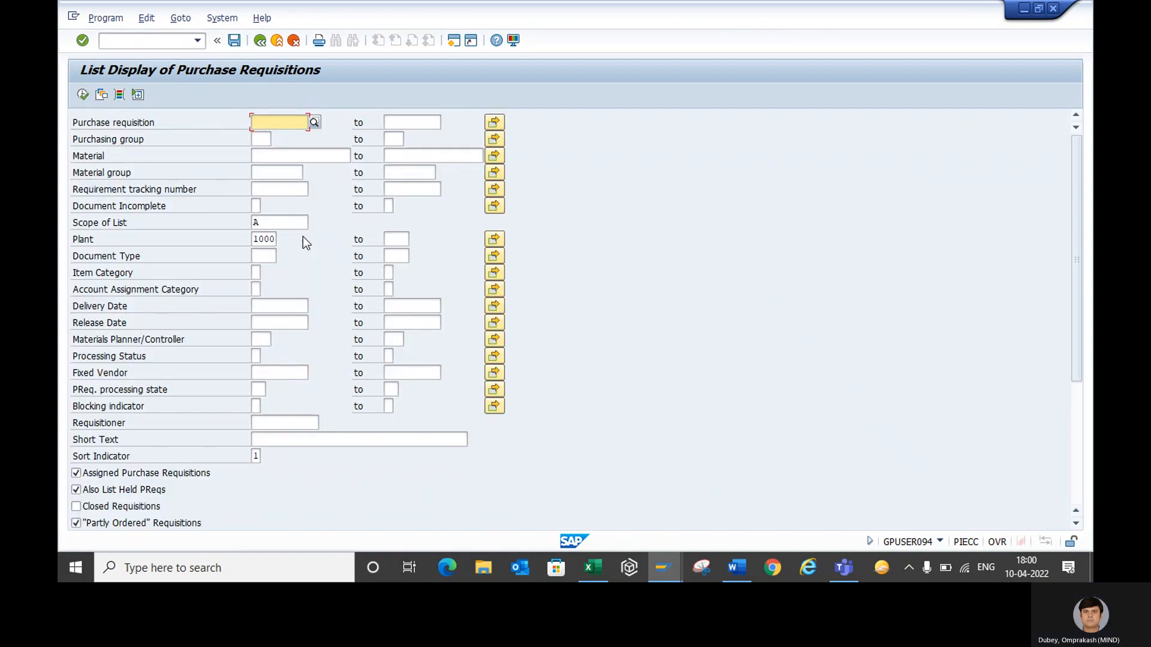
Step: Set the scope of list to ALV, run the requisition list for plant 1000, and return to the selection screen
left_click(264, 220)
type("Alv")
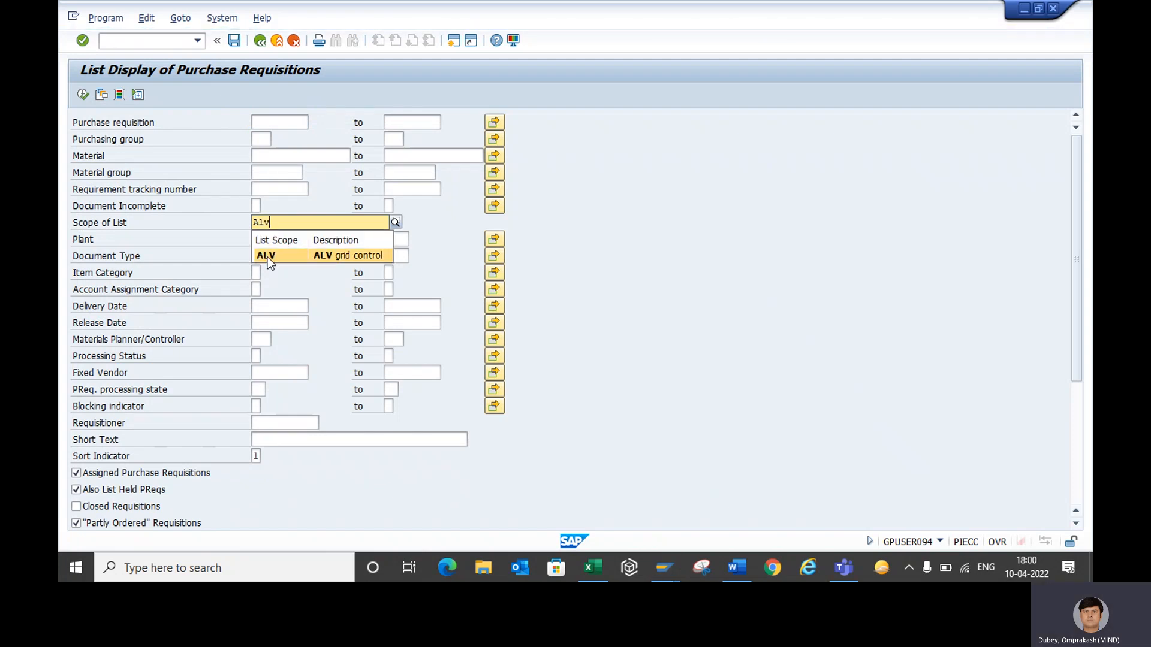
left_click(268, 258)
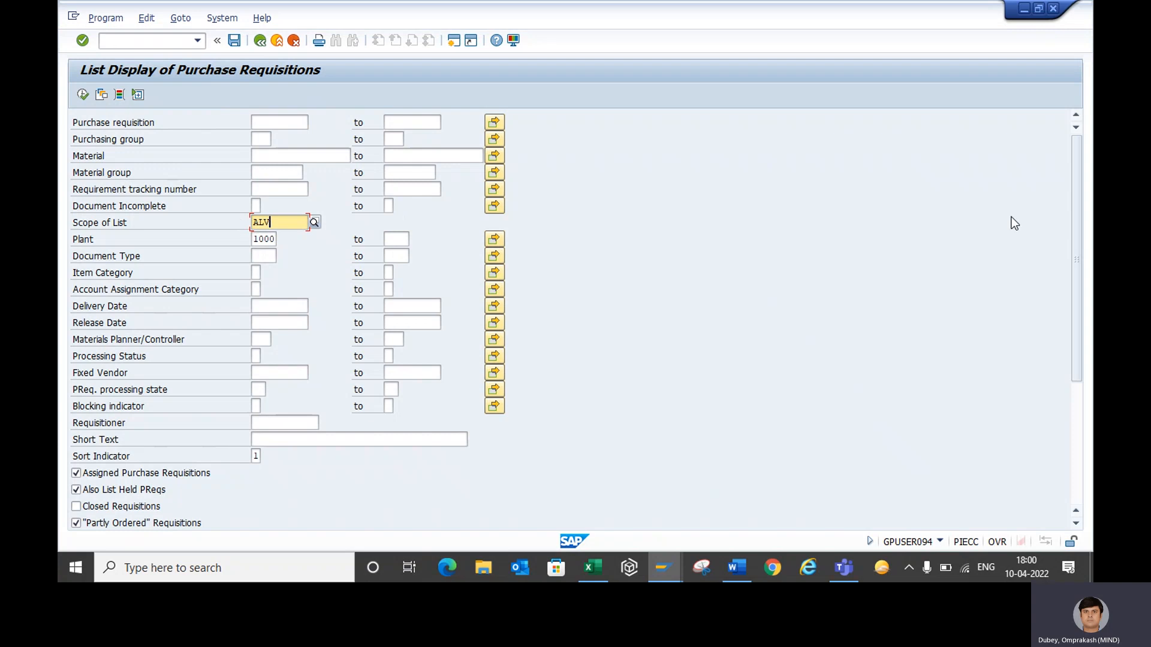
left_click_drag(1074, 251, 1091, 376)
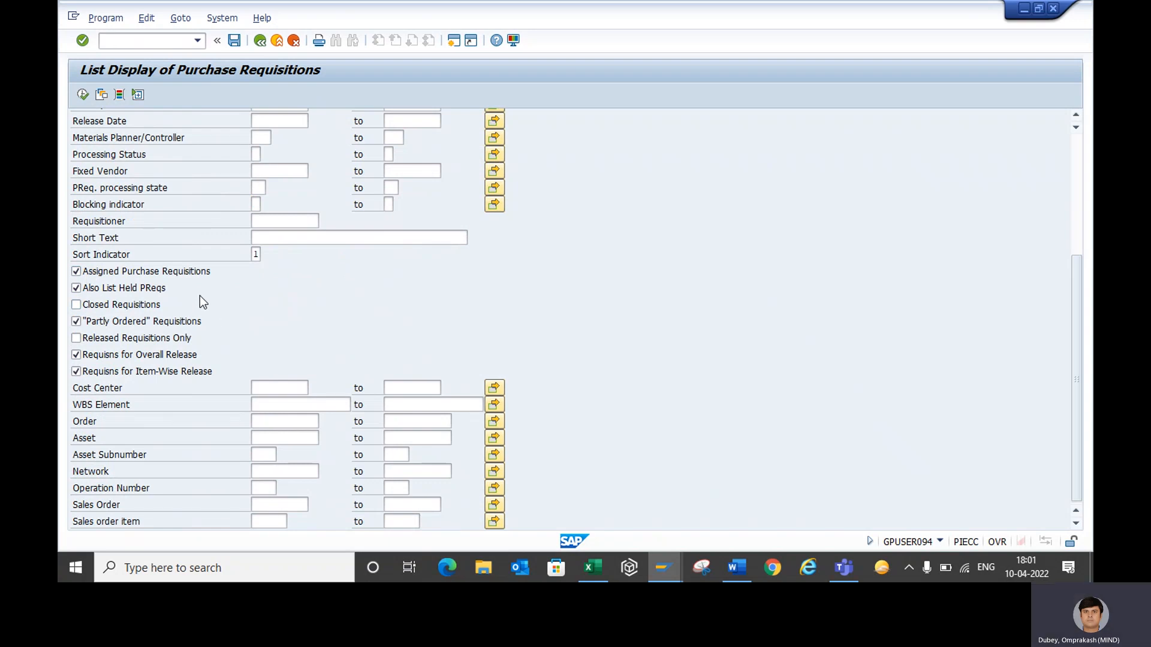
left_click(84, 94)
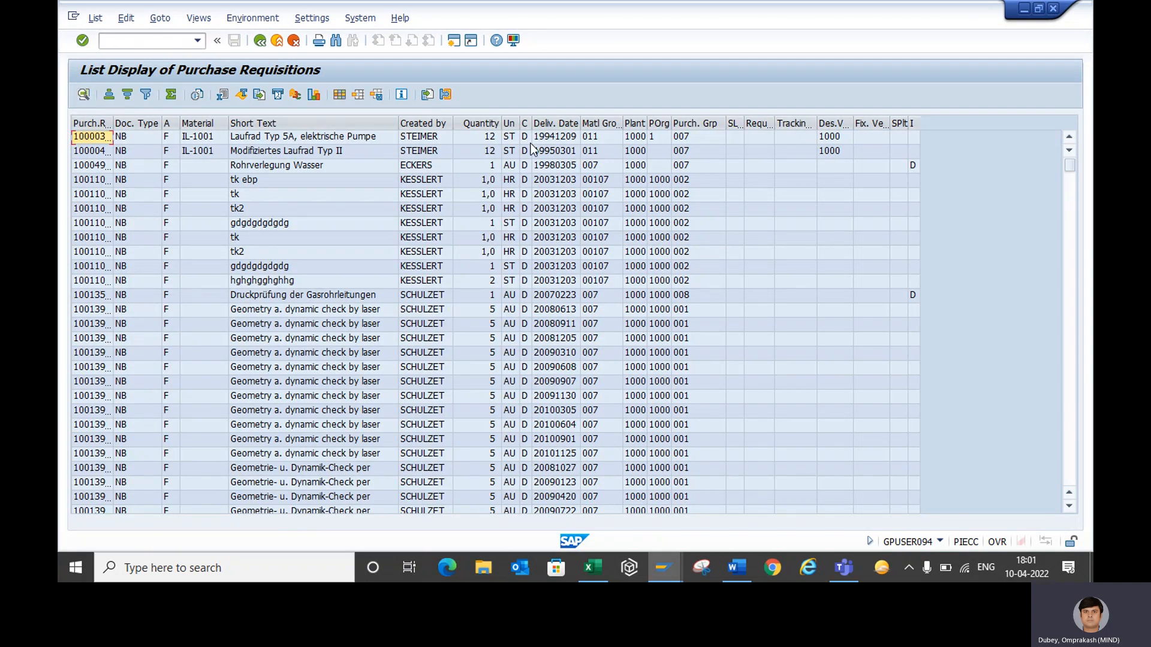
left_click(459, 140)
key("Left")
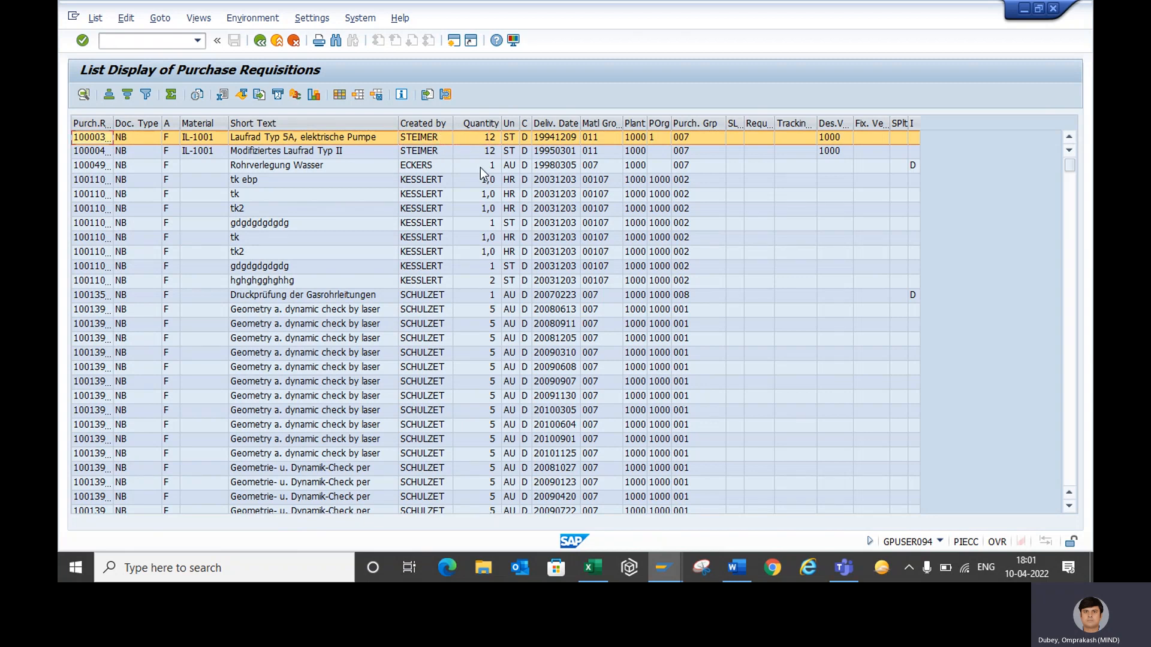
left_click(259, 41)
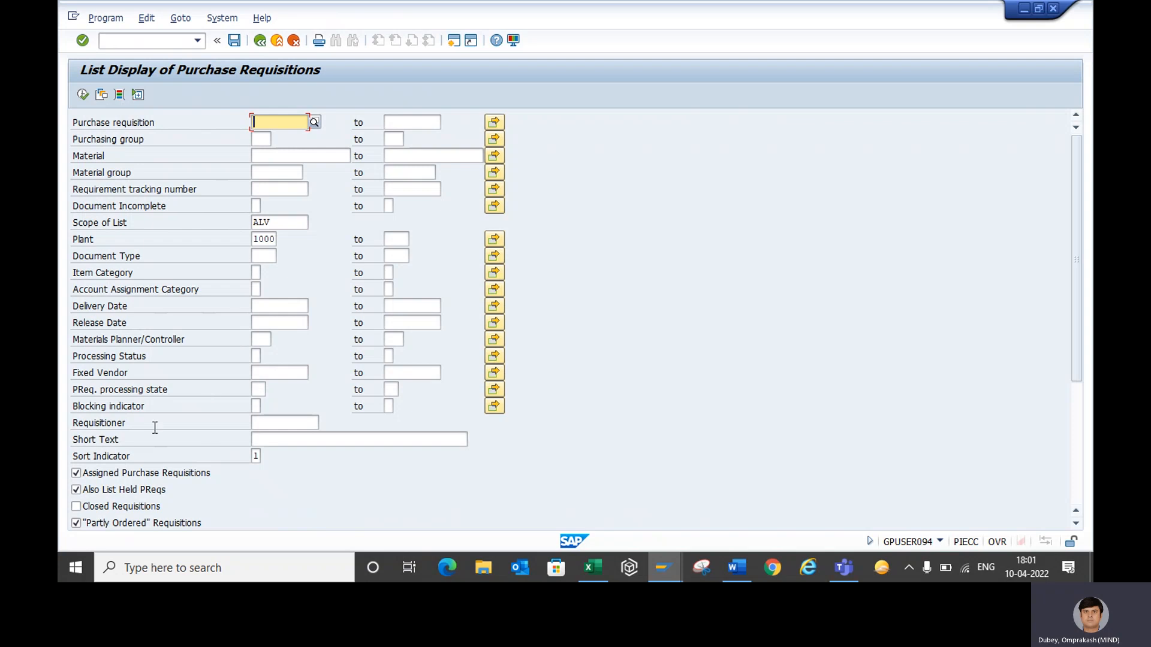
Step: Run the list for the requisitioner's own requisitions and widen the requisition number column to show full numbers
left_click(256, 423)
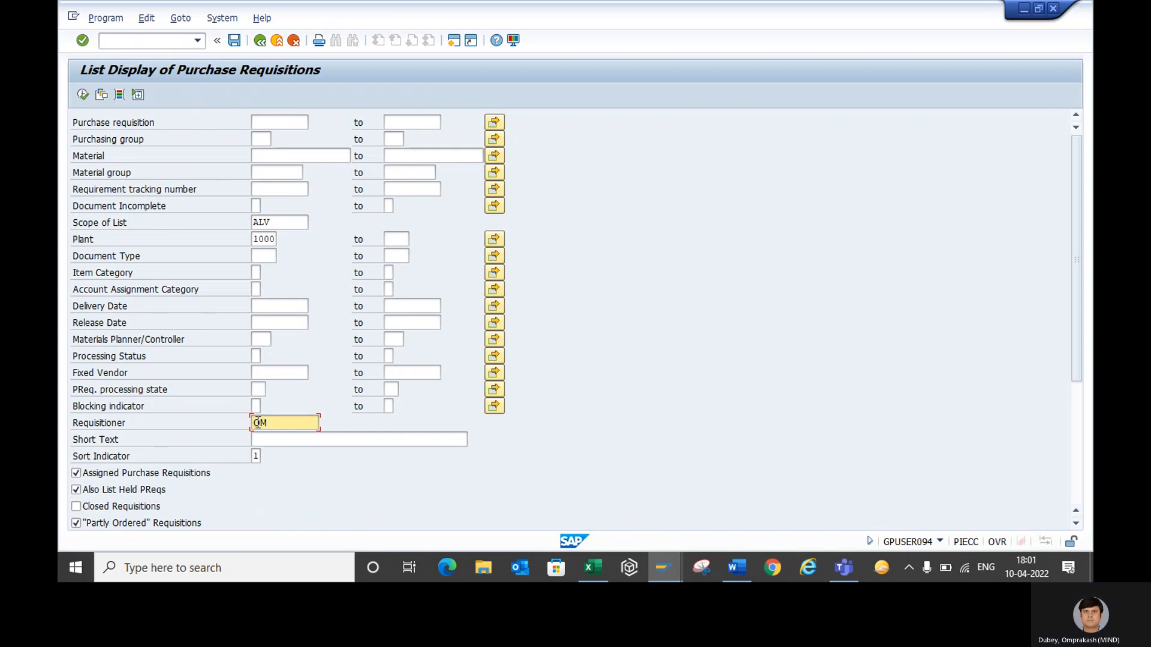
left_click(82, 95)
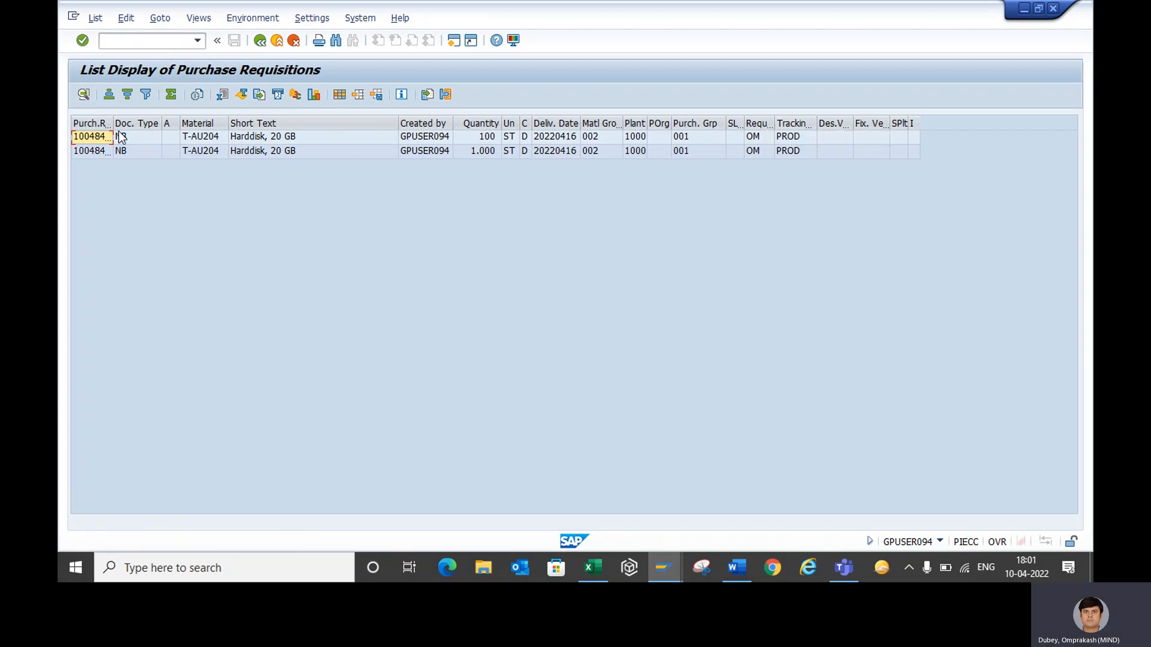
left_click_drag(112, 123, 118, 123)
left_click(95, 134)
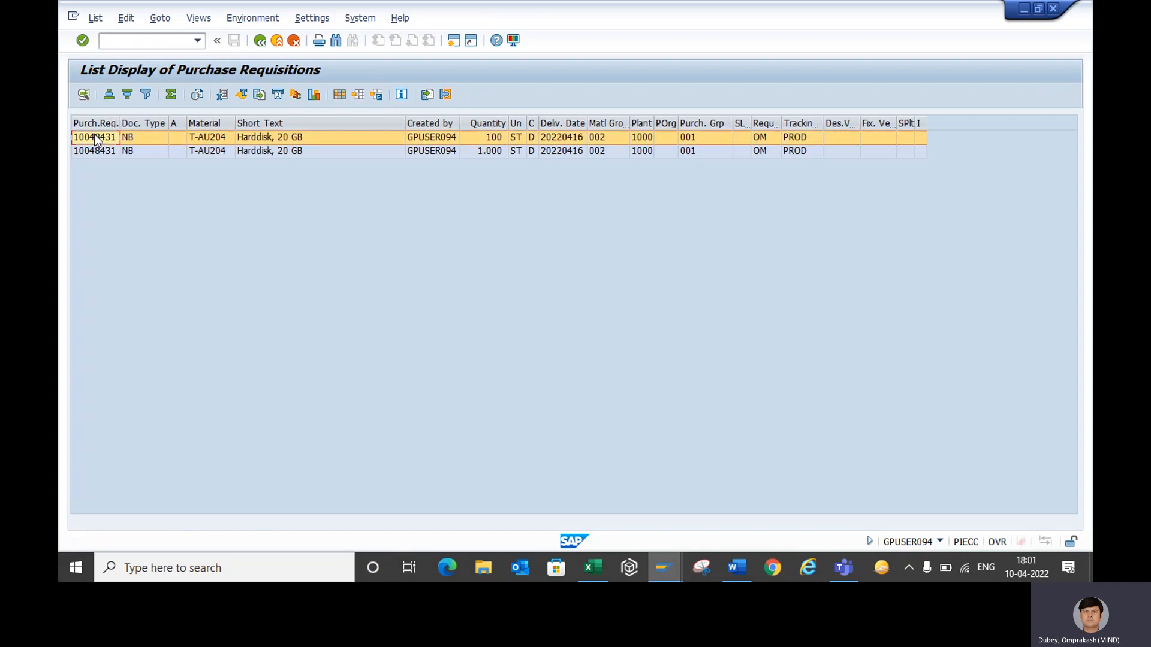
Step: Open the first listed purchase requisition, close the help text, and expand its item overview instead of the item detail
double_click(95, 134)
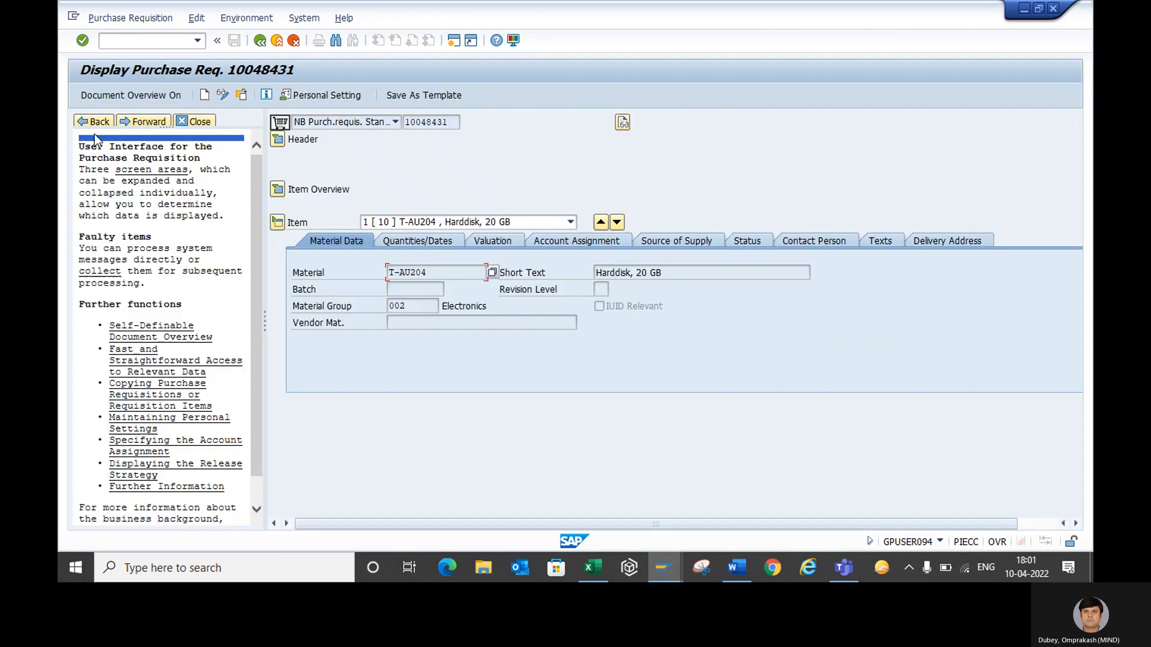
left_click(199, 123)
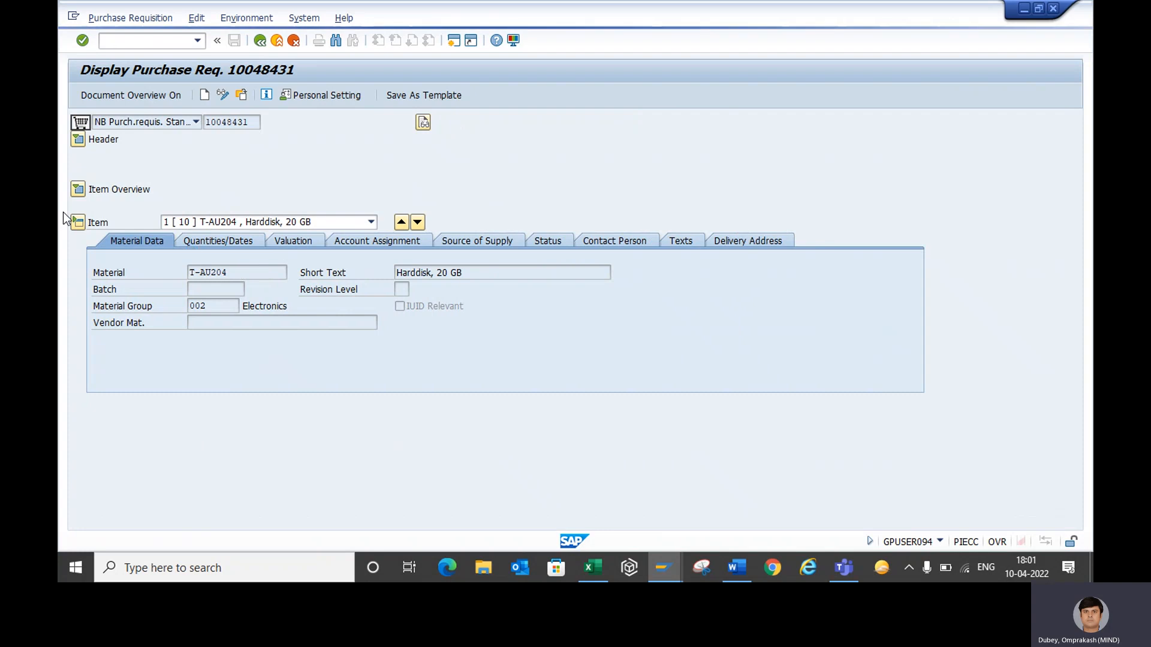
left_click(79, 223)
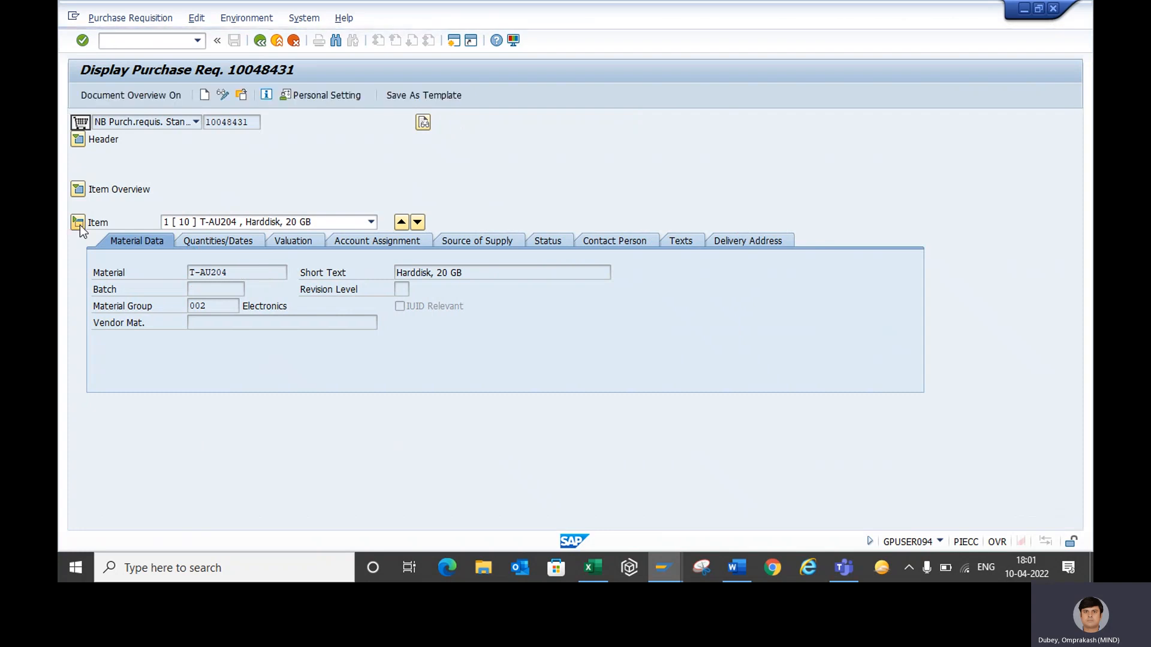
left_click(81, 193)
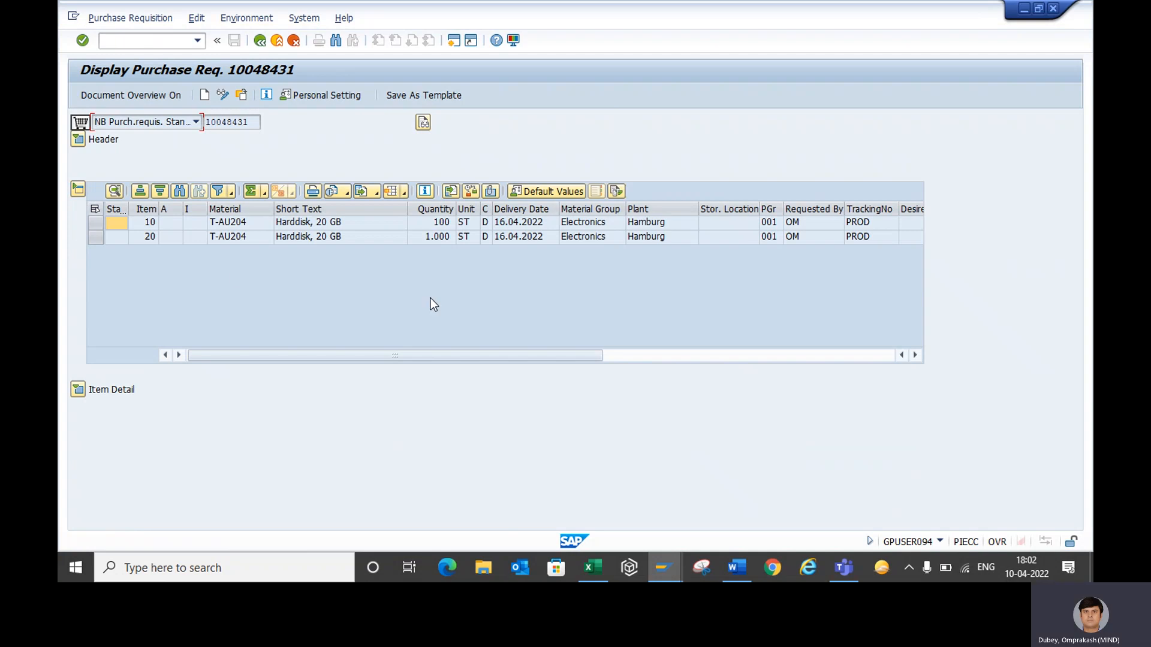
Step: Sort the item overview by quantity in descending order and finally in ascending order
left_click(433, 209)
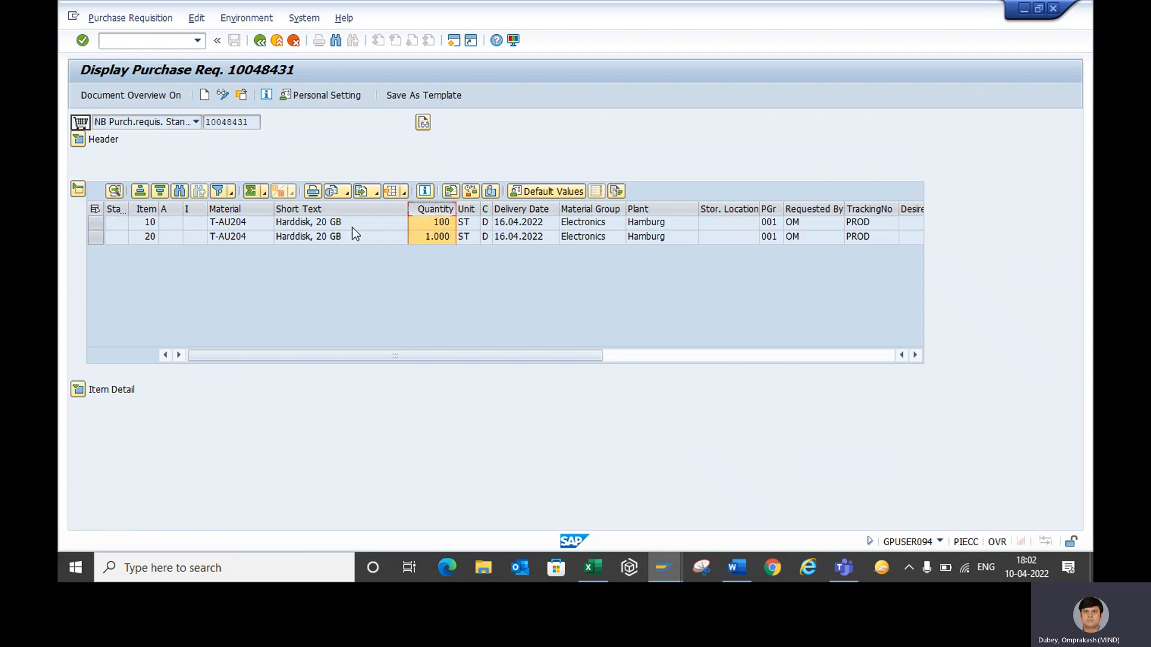
left_click(161, 196)
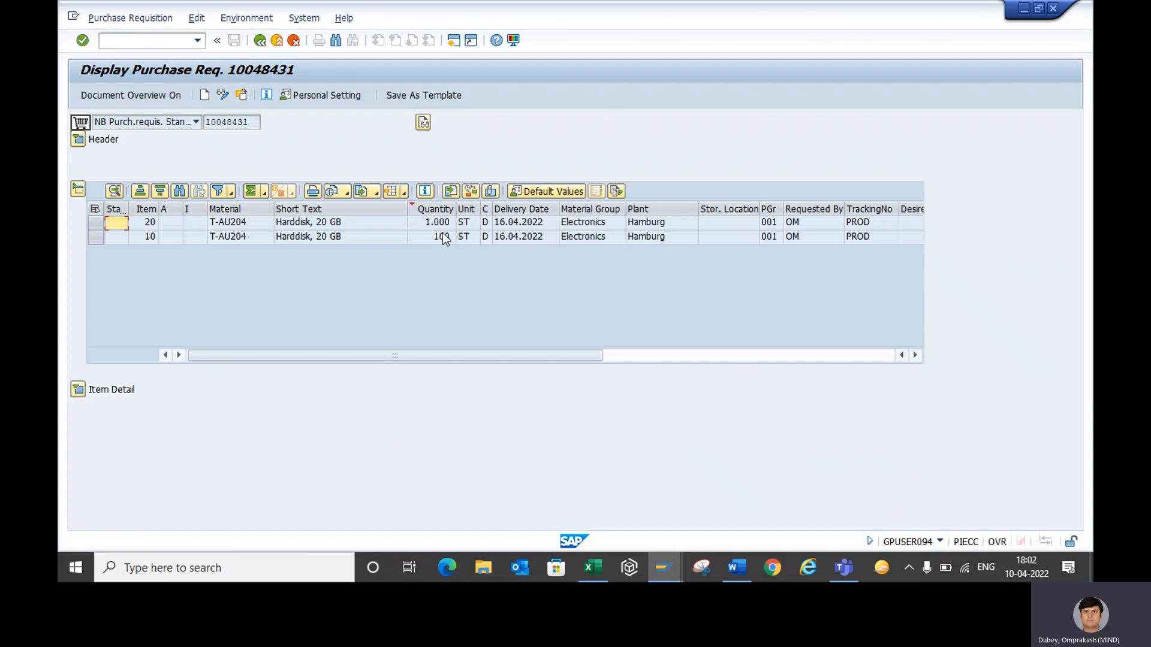
left_click(435, 208)
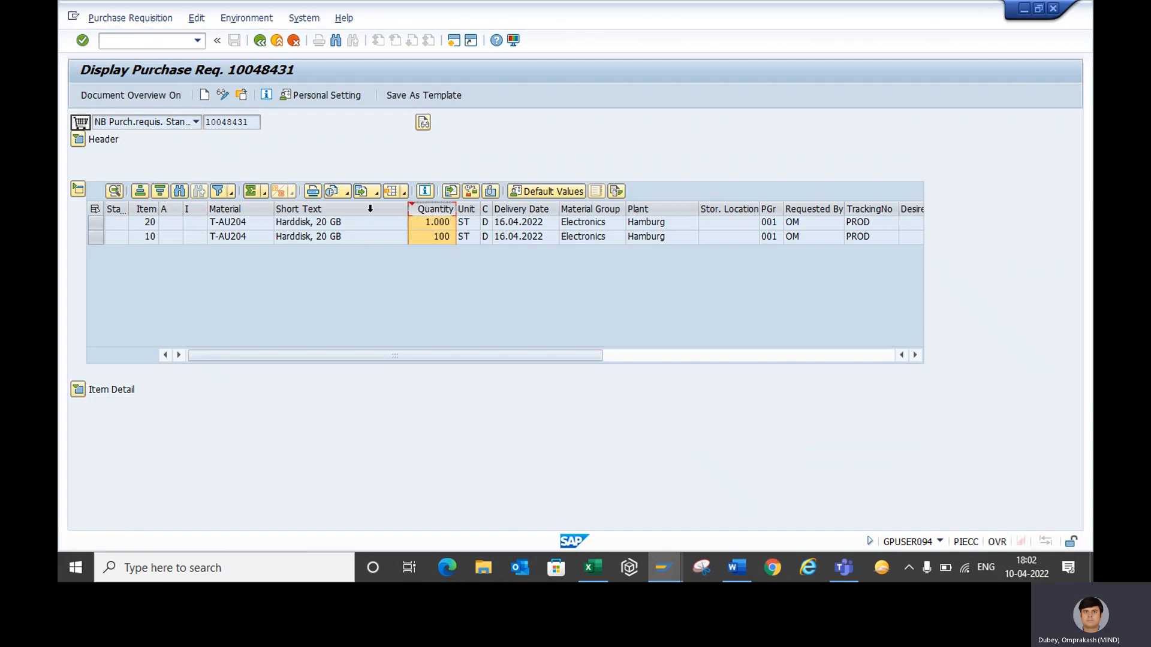
left_click(143, 196)
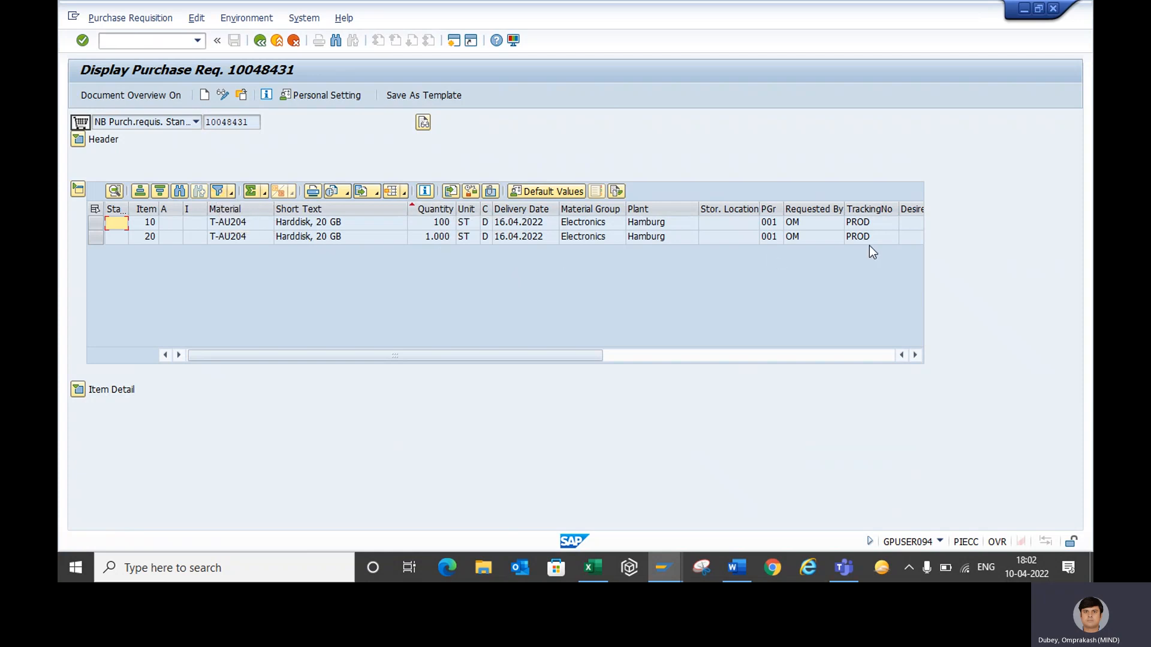
Step: Filter the item overview on the Quantity column for a requested quantity of 100
left_click(432, 208)
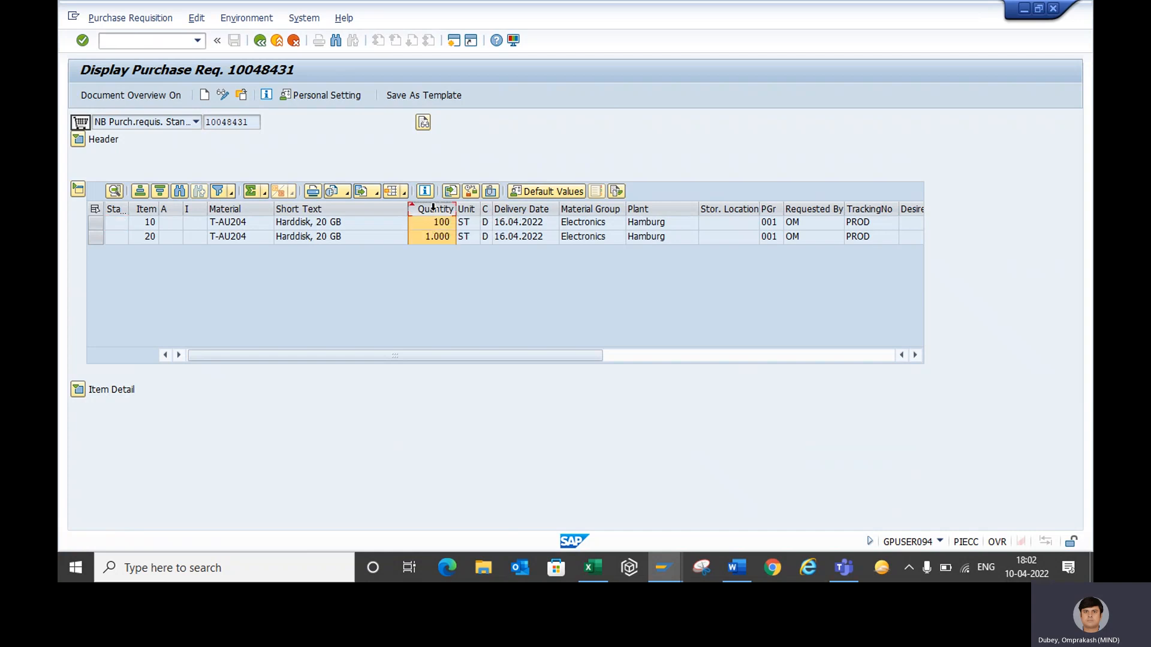
left_click(217, 191)
left_click(284, 198)
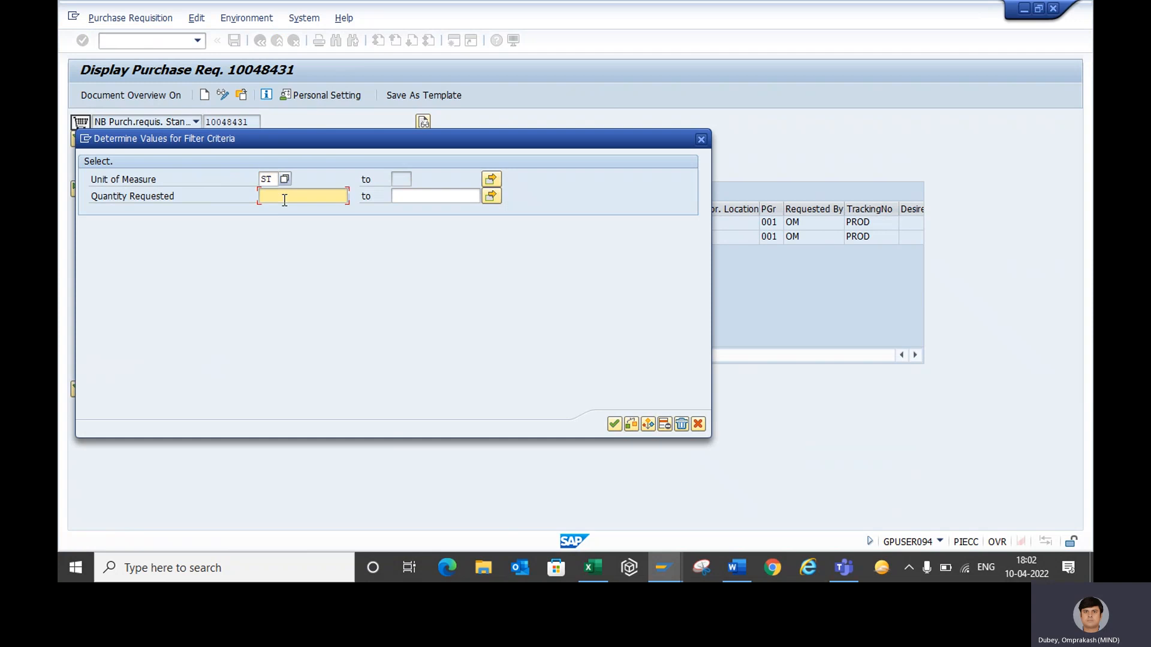
type("100")
key("Return")
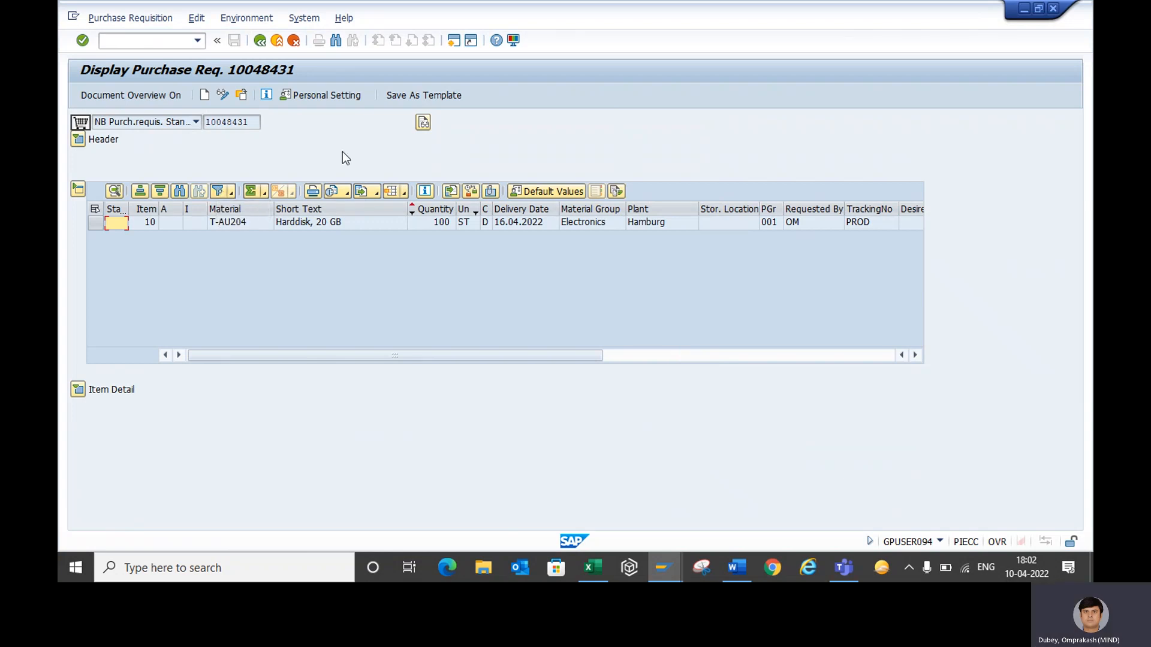
Step: Copy the purchase requisition number from the document header
left_click(149, 37)
type("/")
double_click(240, 122)
key("ctrl+c")
left_click(207, 121)
Step: Start transaction ME53N in the current session and open the requisition with the copied number as another document
left_click(119, 41)
key("BackSpace")
type("/NME53N")
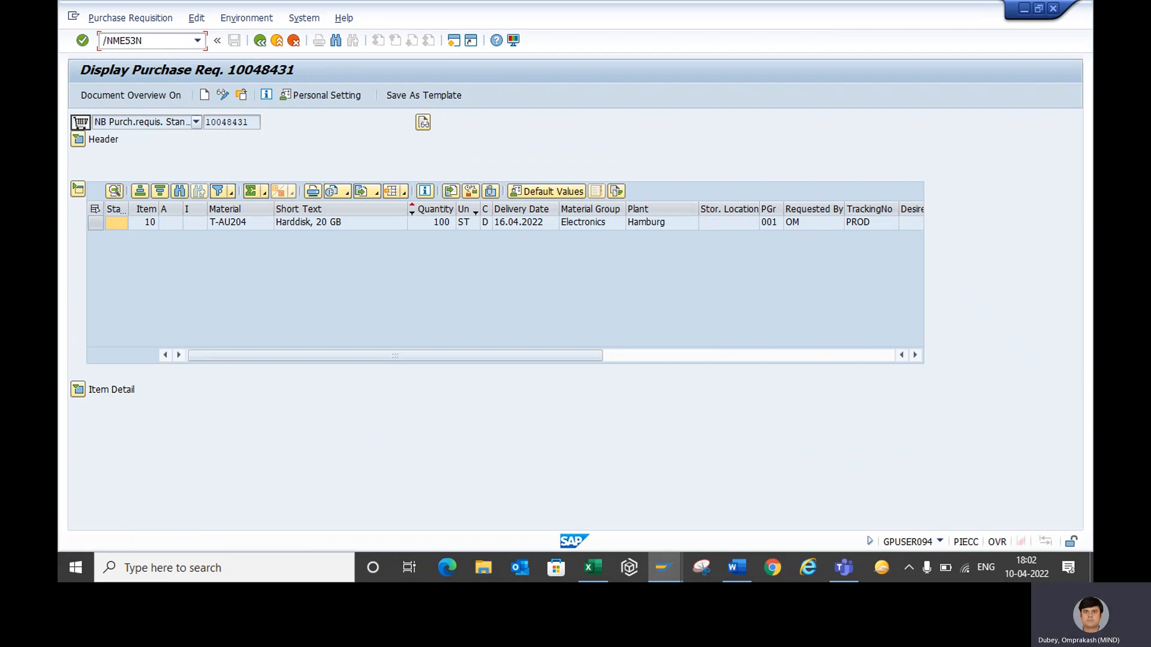
key("Return")
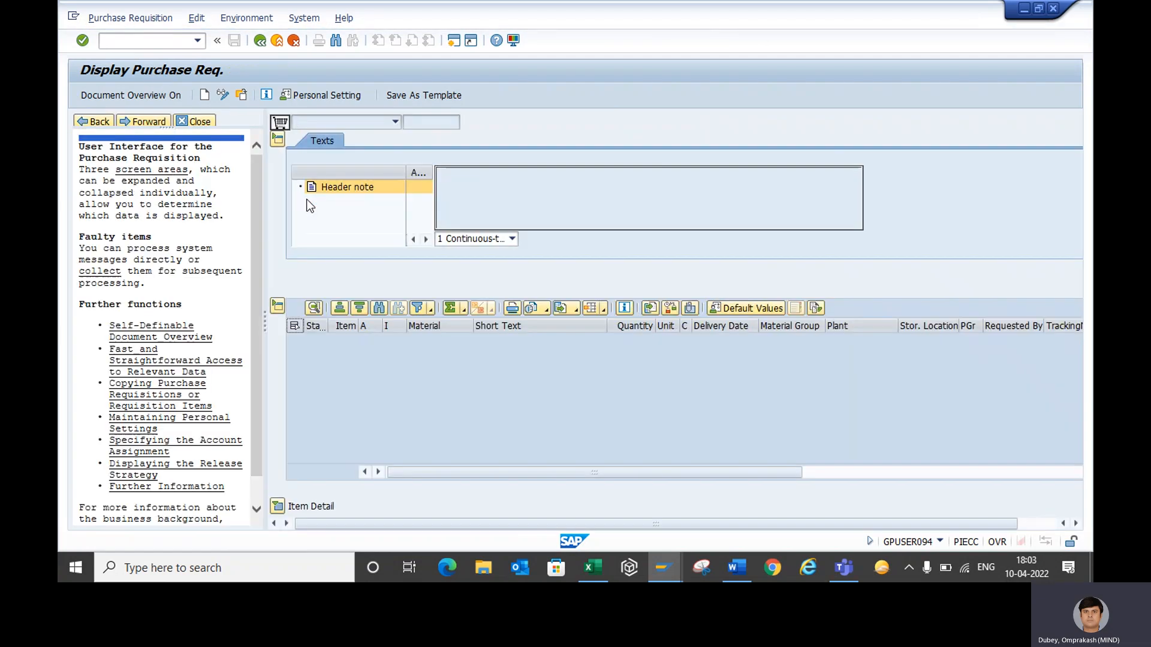
left_click(240, 96)
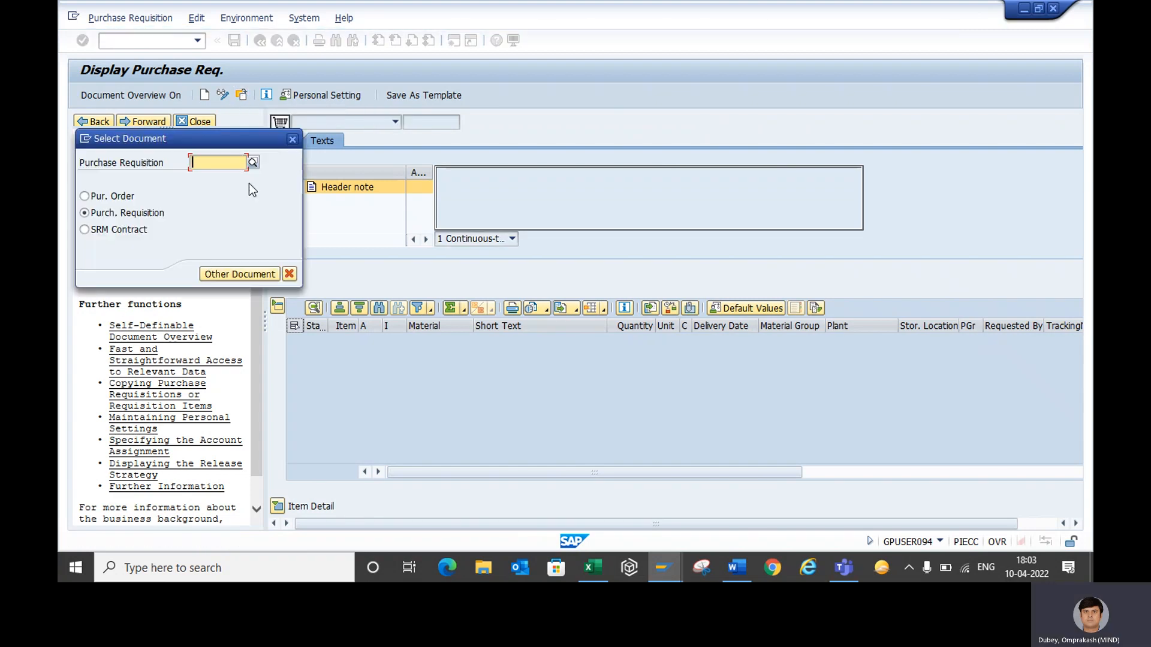
key("ctrl+v")
key("Return")
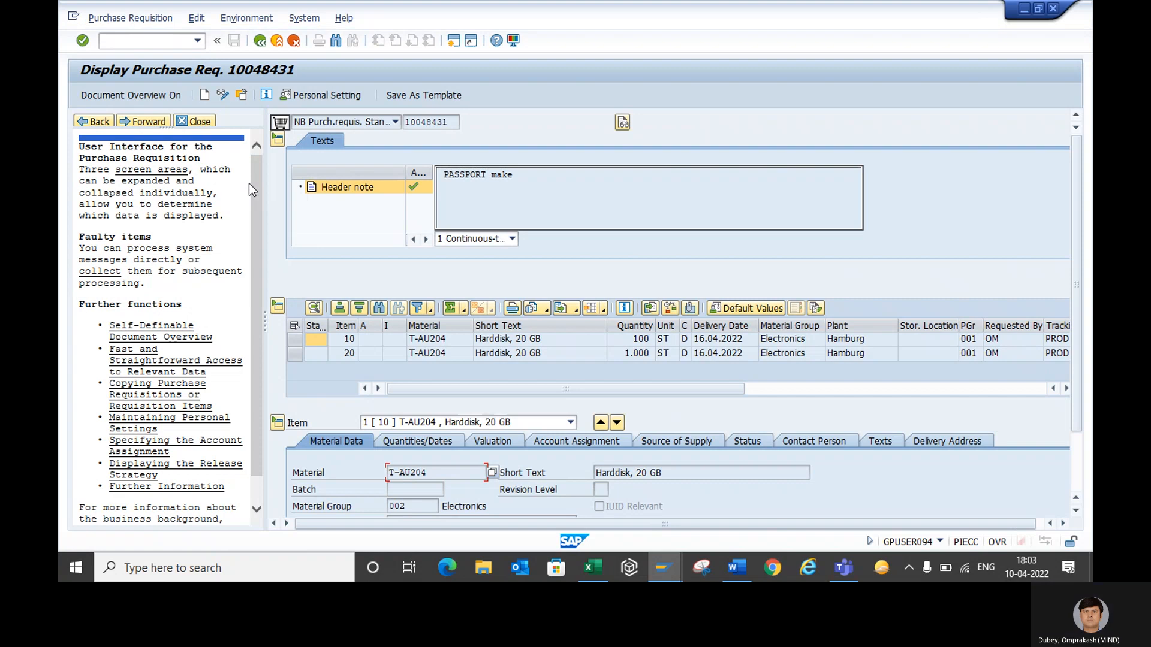
Step: Start transaction ME52N in place of the displayed requisition, staying in the current session
left_click(143, 42)
type("/NME")
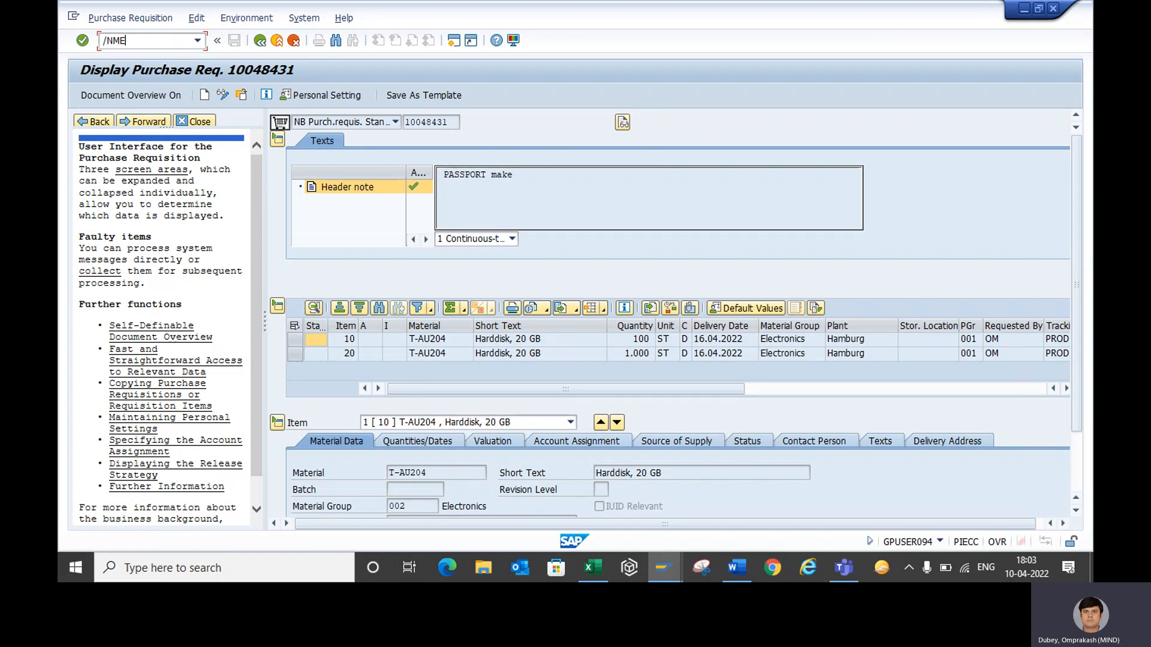
type("52N")
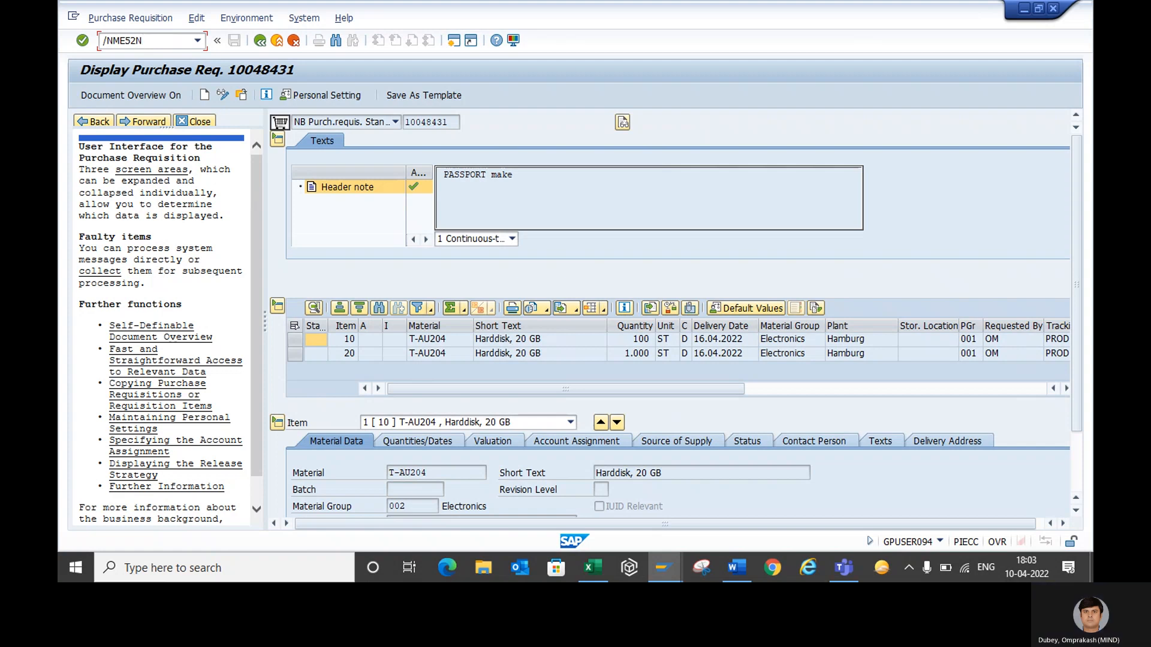
key("Return")
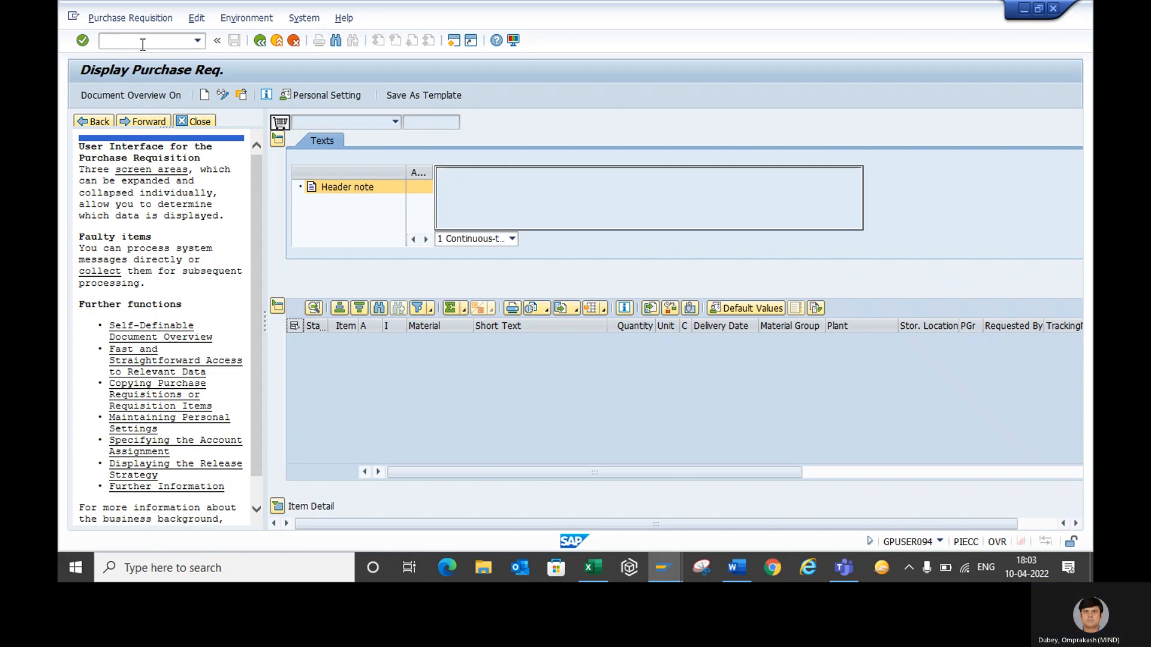
Step: Open the purchase requisition with the copied number as another document in the display transaction
left_click(240, 96)
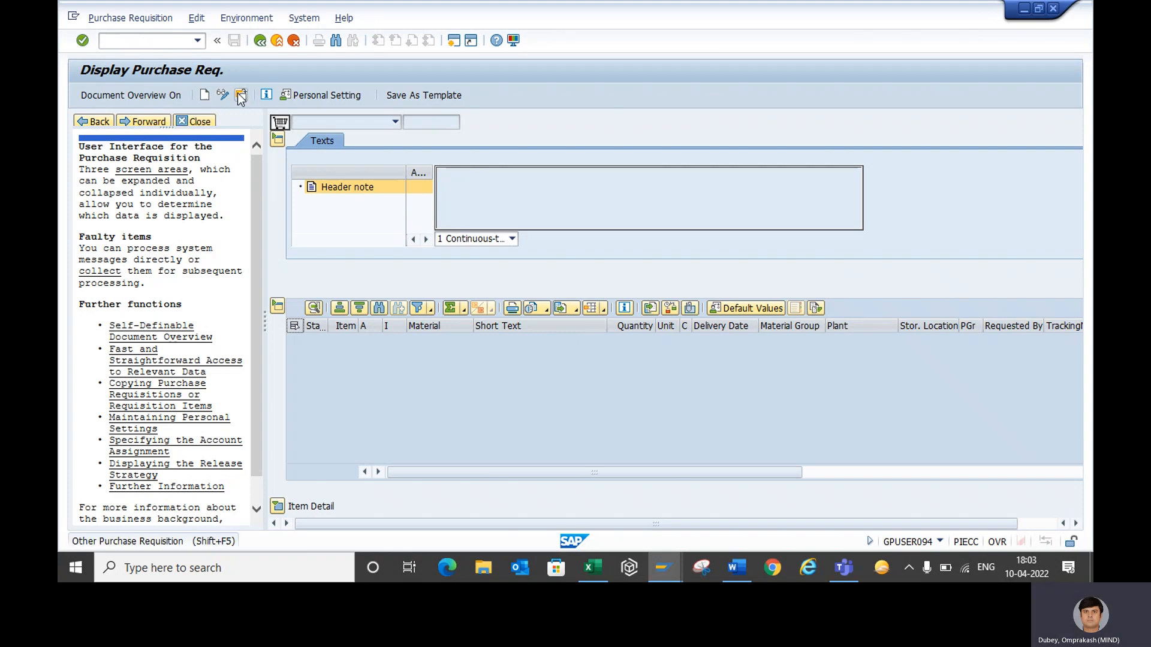
key("ctrl+v")
key("Return")
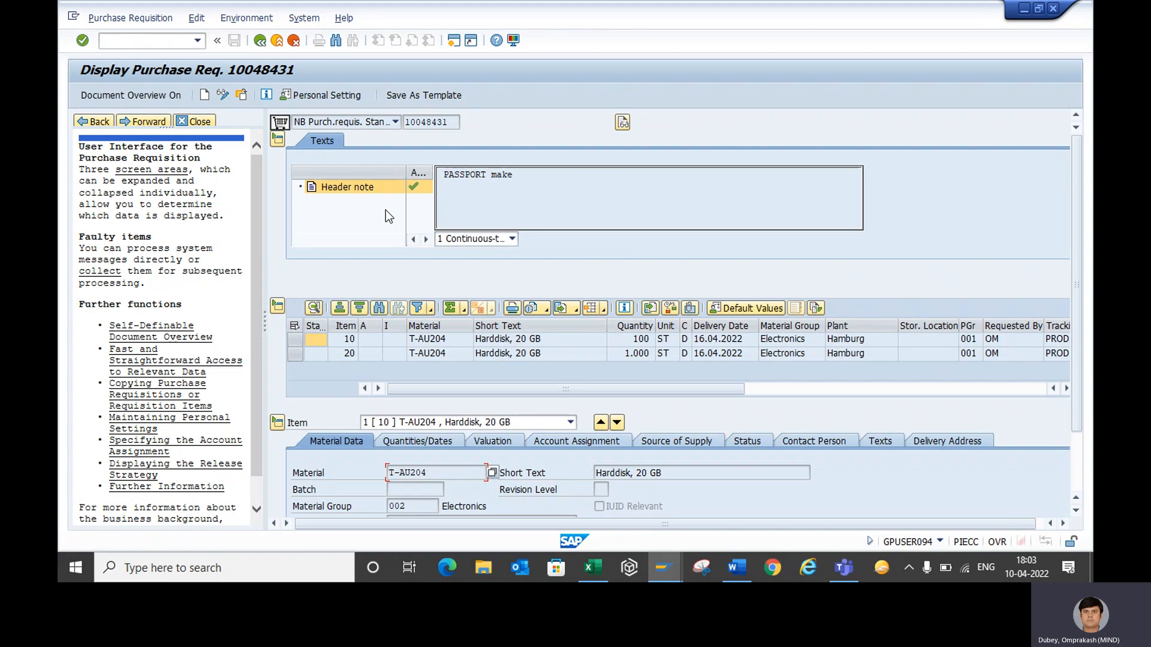
mouse_move(849, 580)
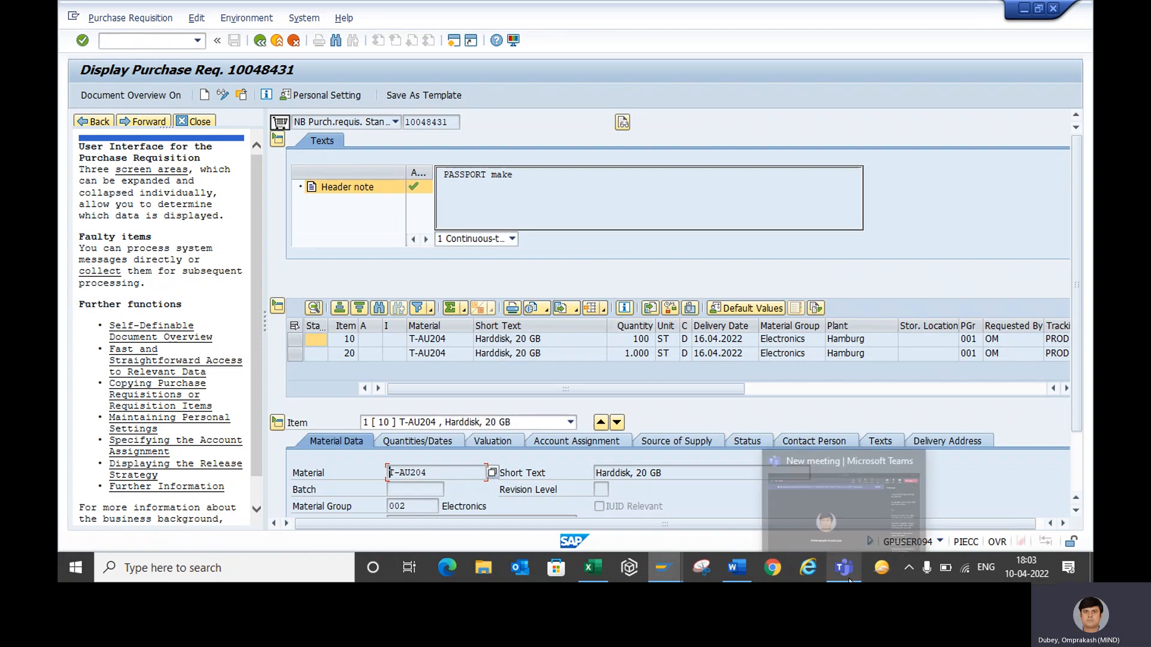
left_click(863, 498)
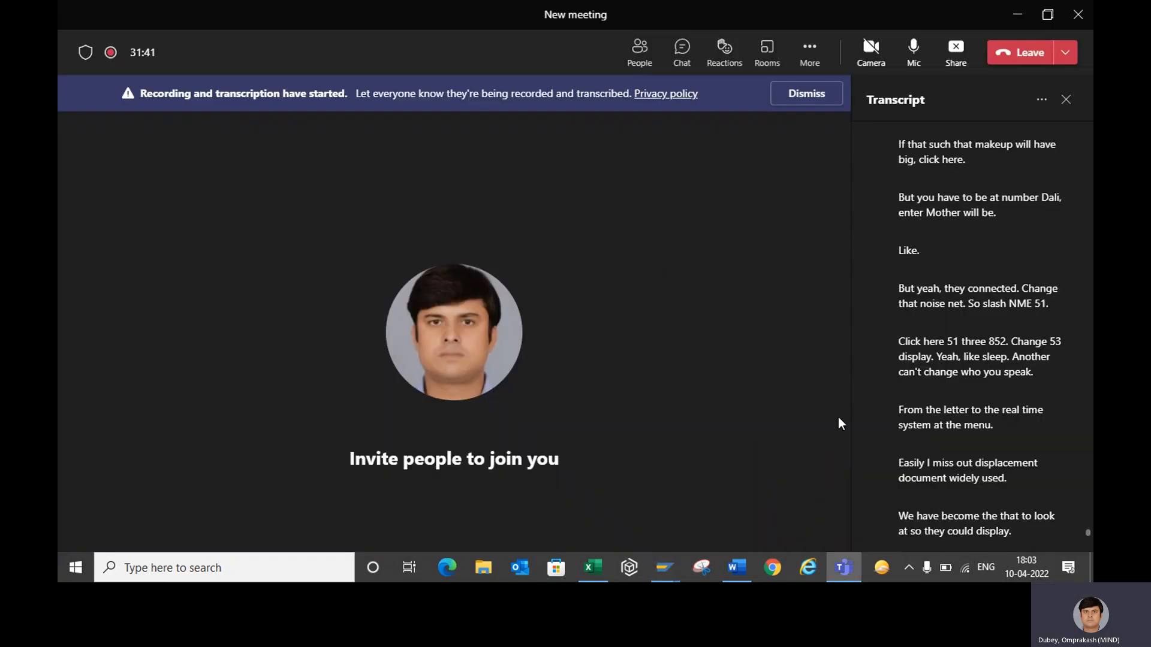
left_click(810, 55)
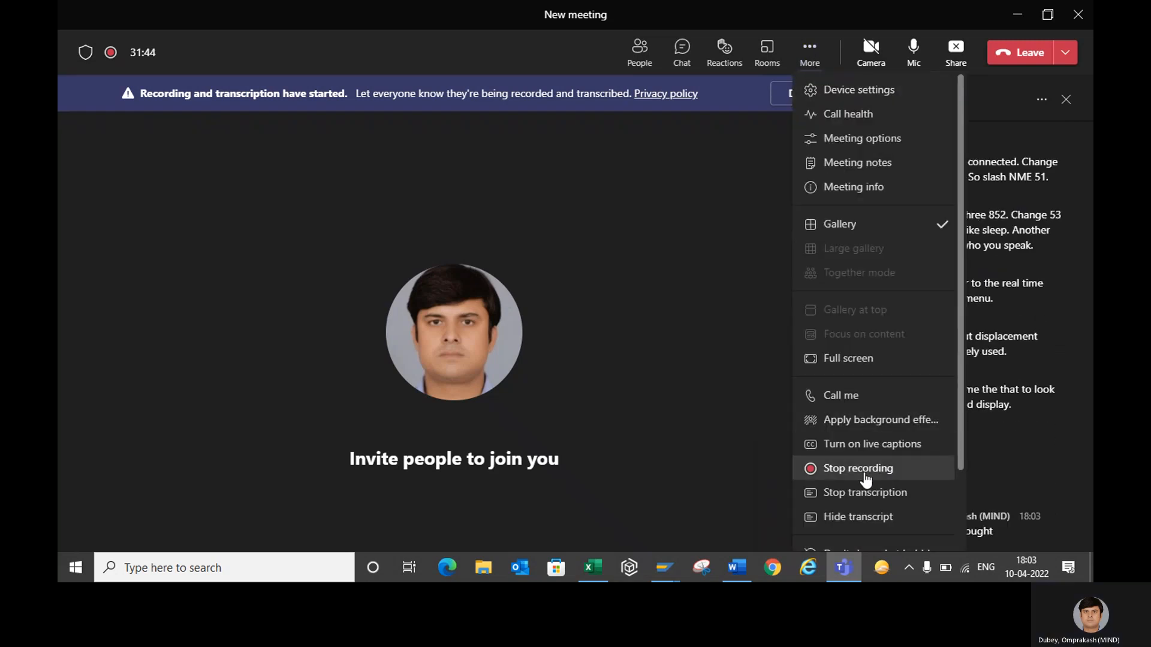